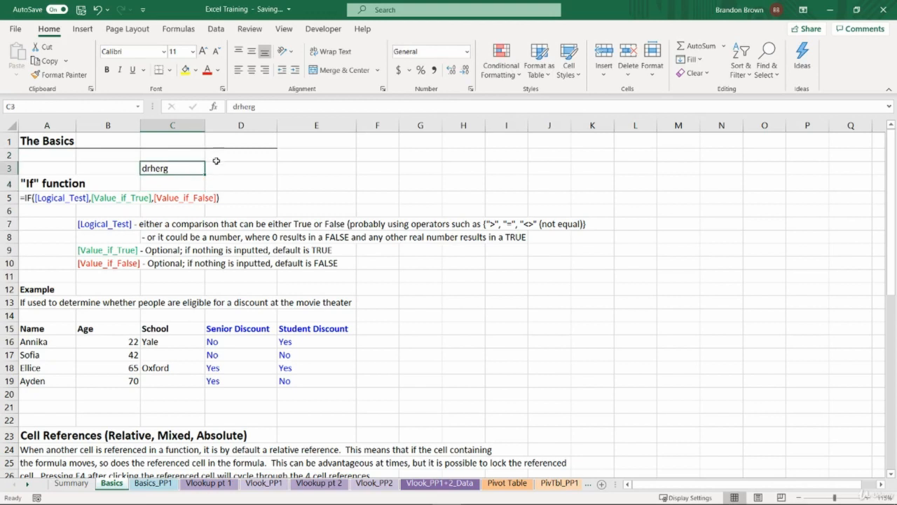
click(216, 160)
click(216, 169)
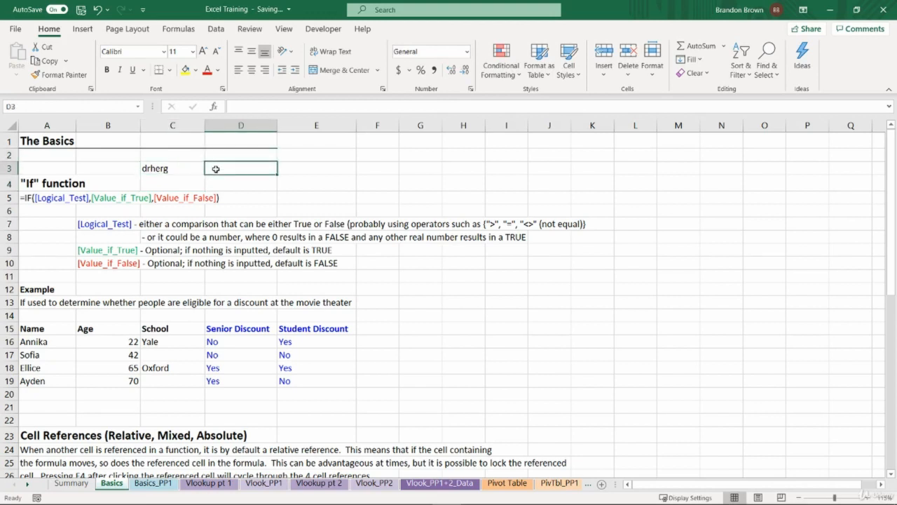
text(=)
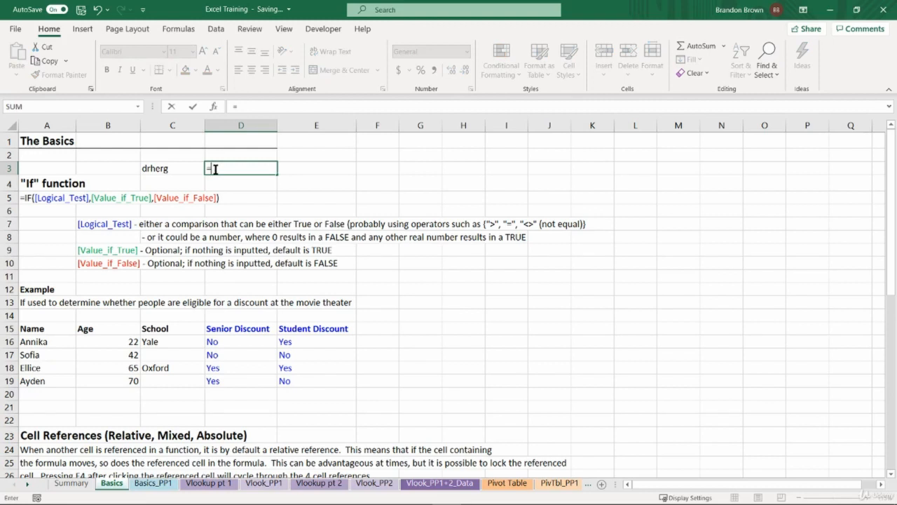
key(Left)
text(+)
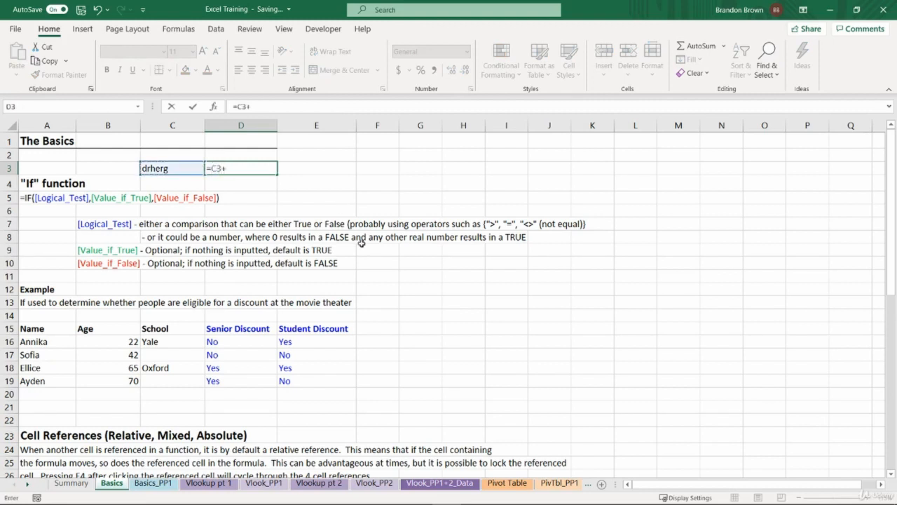
key(Escape)
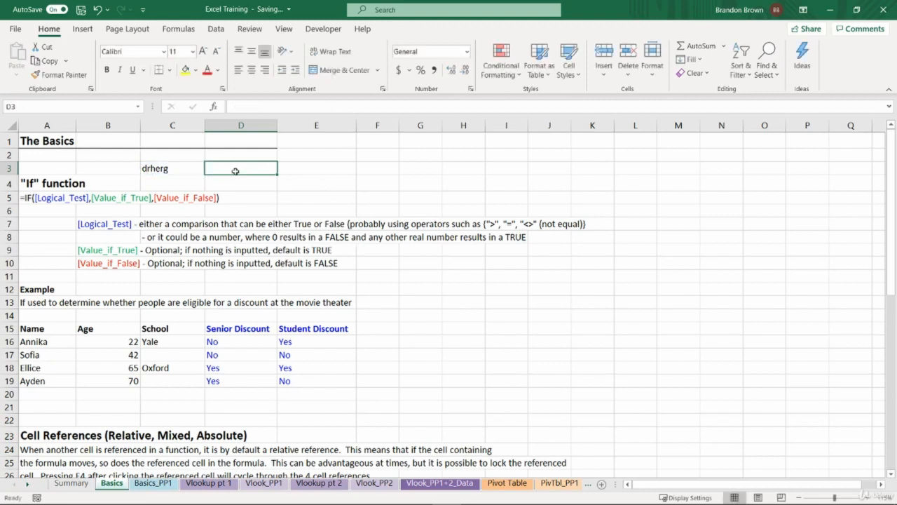
Enter the addition formula =4+5 in cell D3
key(Num_Lock)
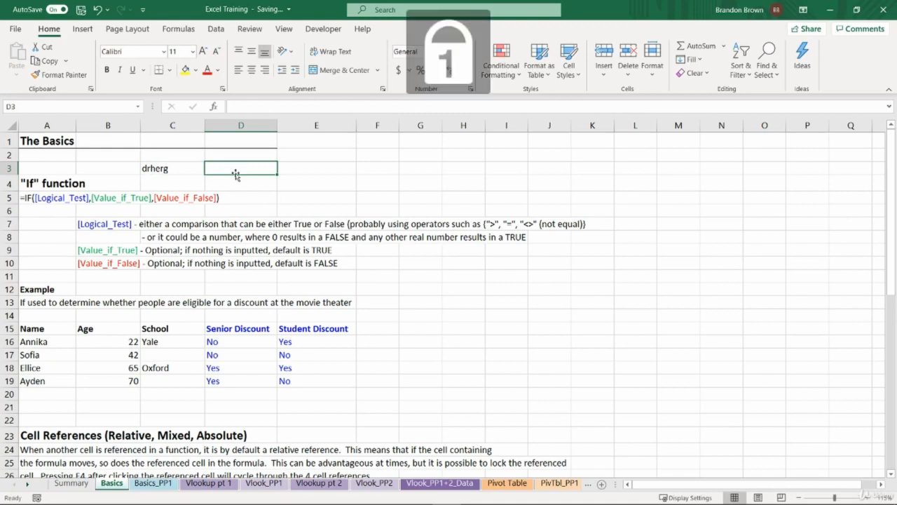
text(=4+5)
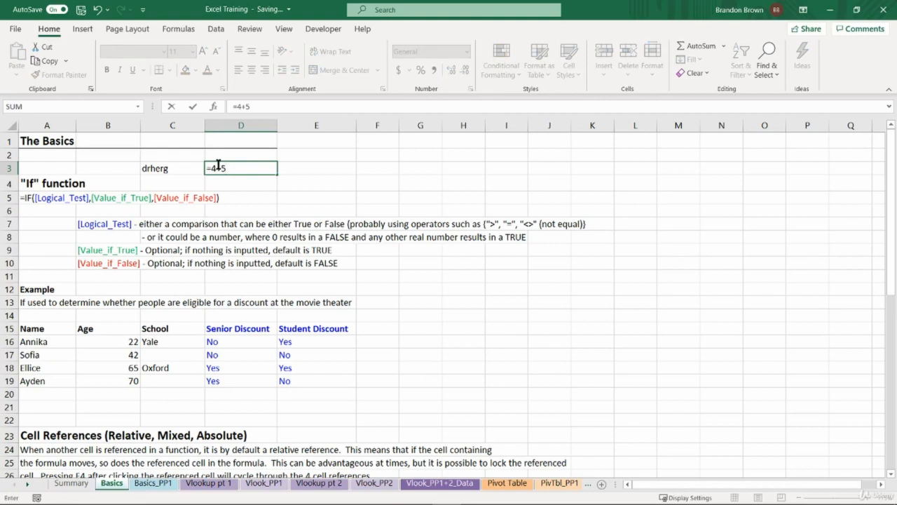
key(Return)
click(219, 169)
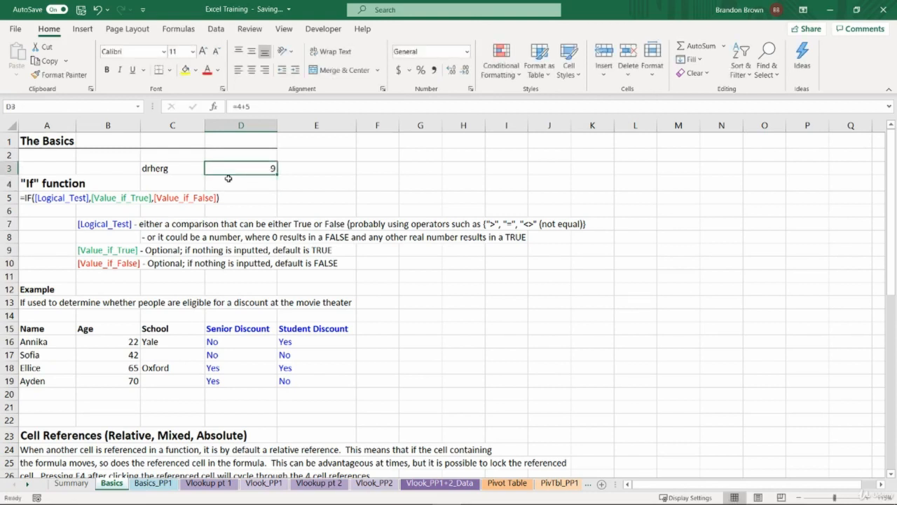
Replace the contents of cell D3 with the multiplication formula =4*5
key(Delete)
text(=4)
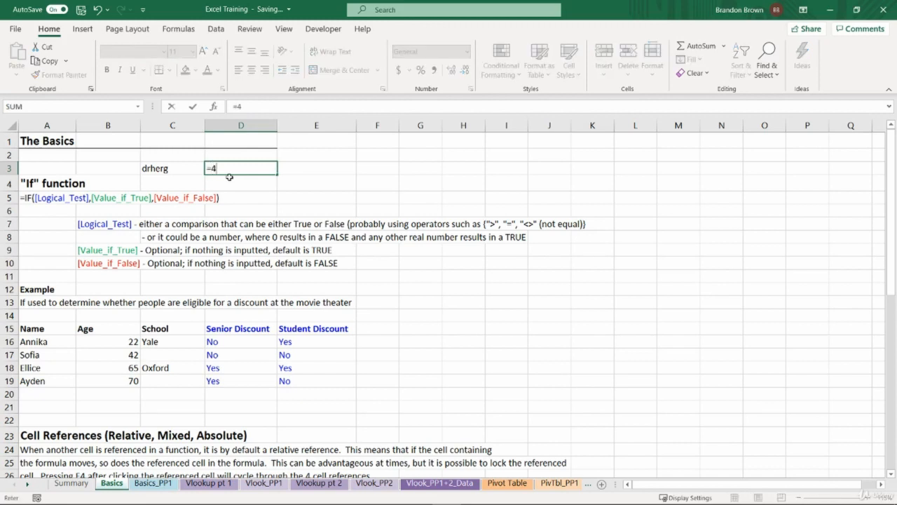
text(*5)
key(Return)
click(245, 168)
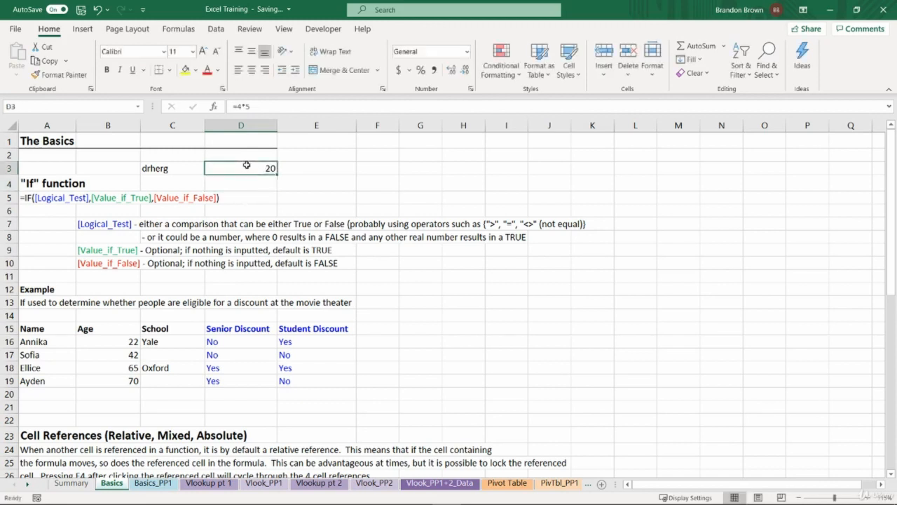
Clear the contents of cells C3 and D3
drag(181, 168, 228, 175)
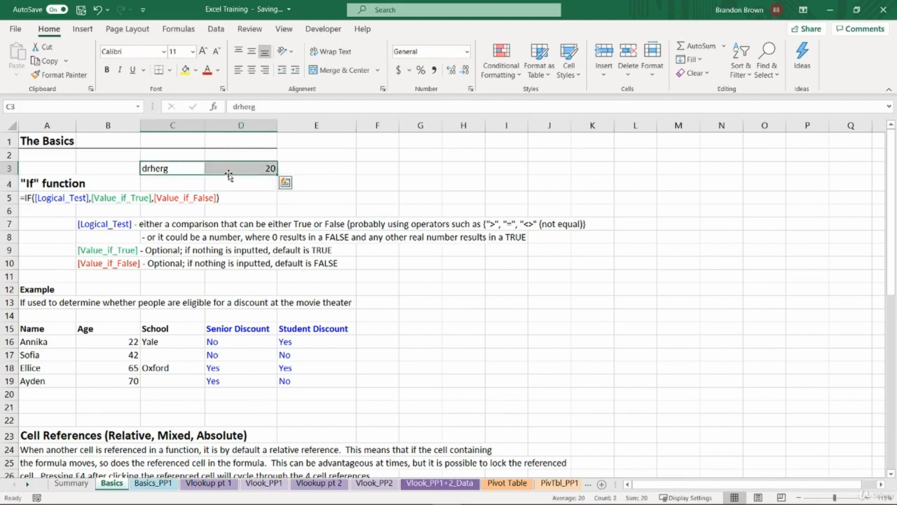
key(Delete)
click(229, 176)
click(187, 166)
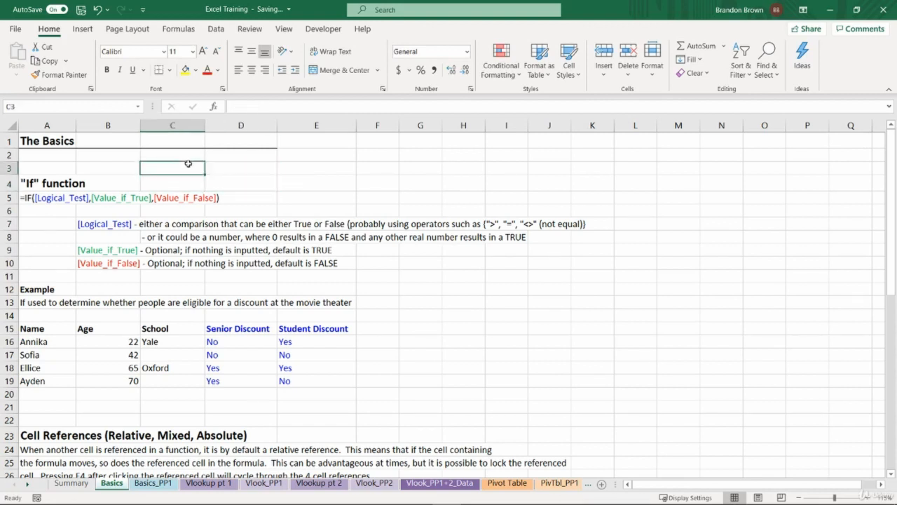
drag(167, 167, 59, 154)
click(50, 155)
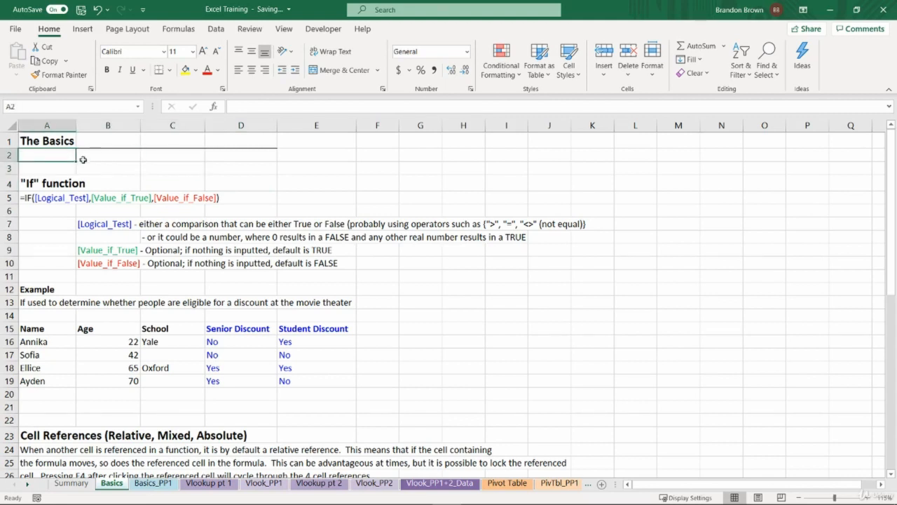
click(167, 32)
click(141, 31)
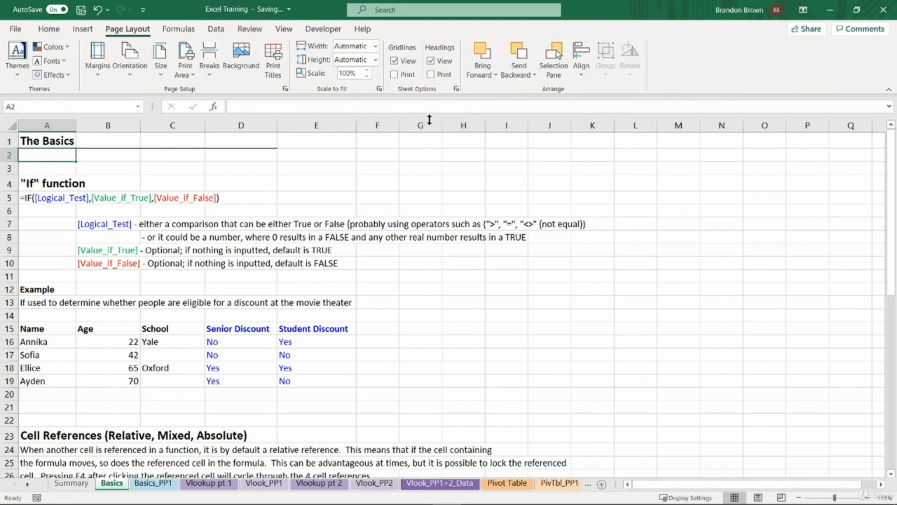
click(83, 29)
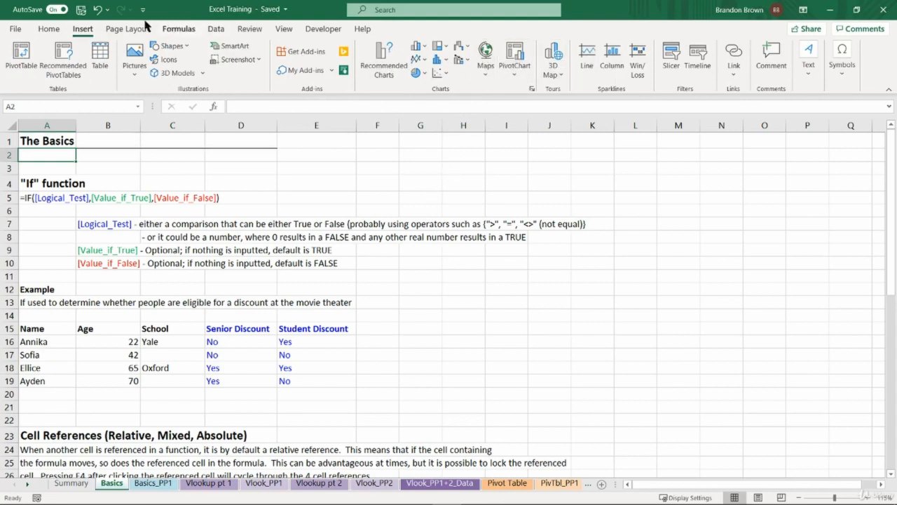
click(48, 30)
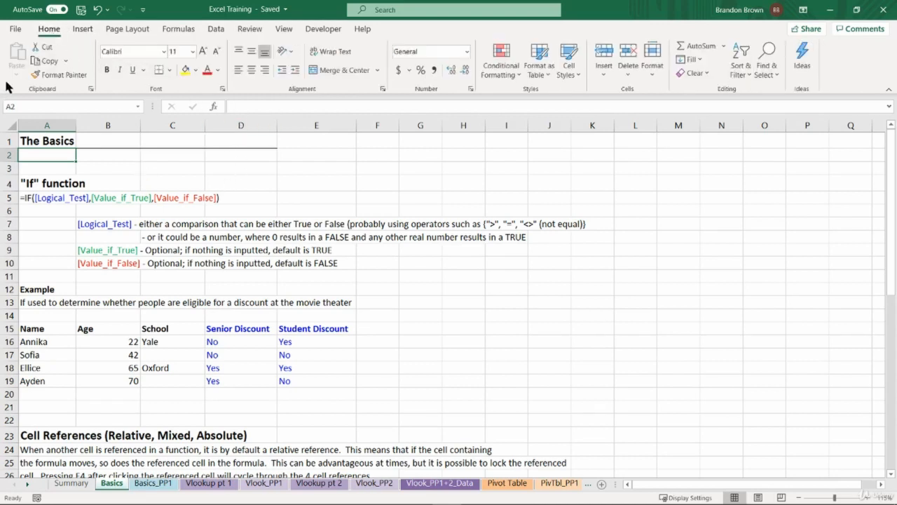
click(66, 169)
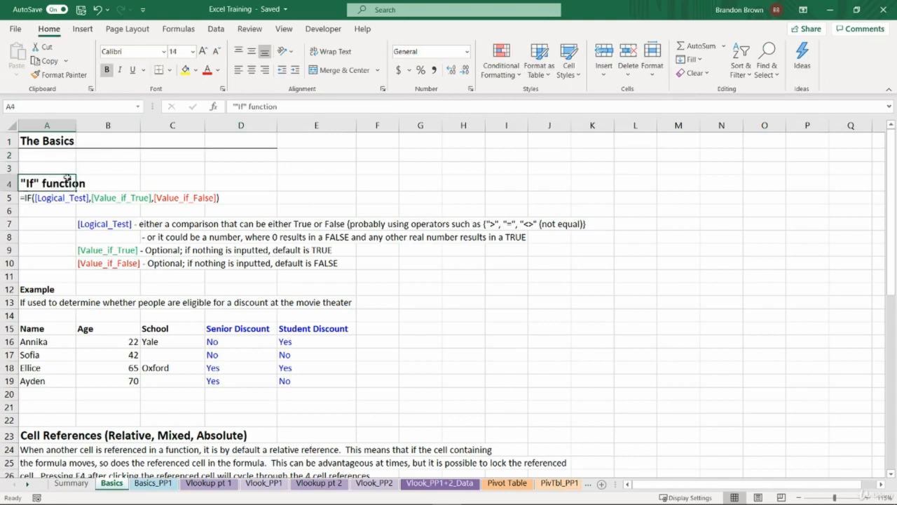
click(112, 170)
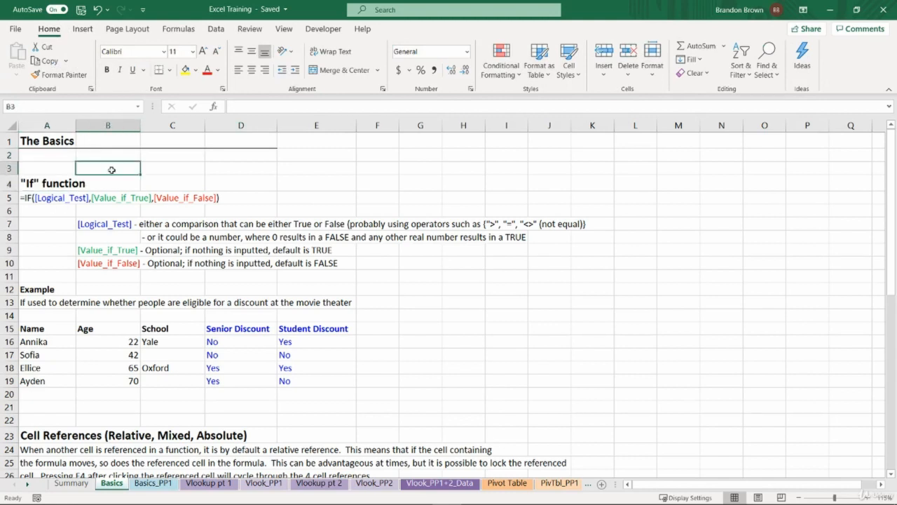
click(32, 188)
click(49, 157)
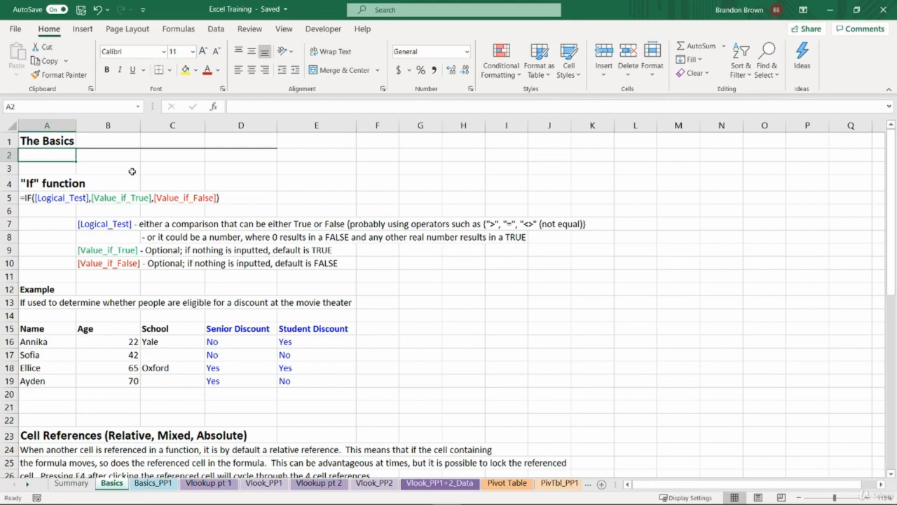
drag(131, 171, 64, 160)
click(176, 159)
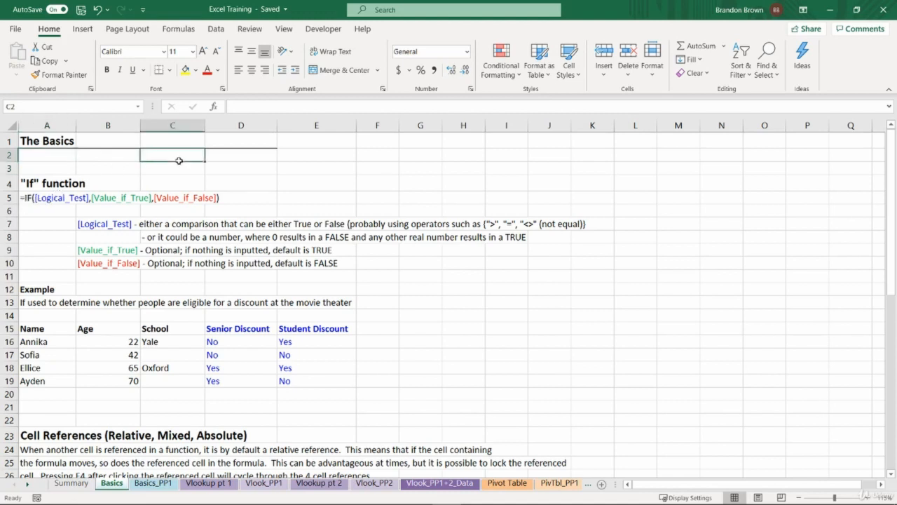
Begin a formula in cell C3 with the IF function
click(178, 173)
text(=)
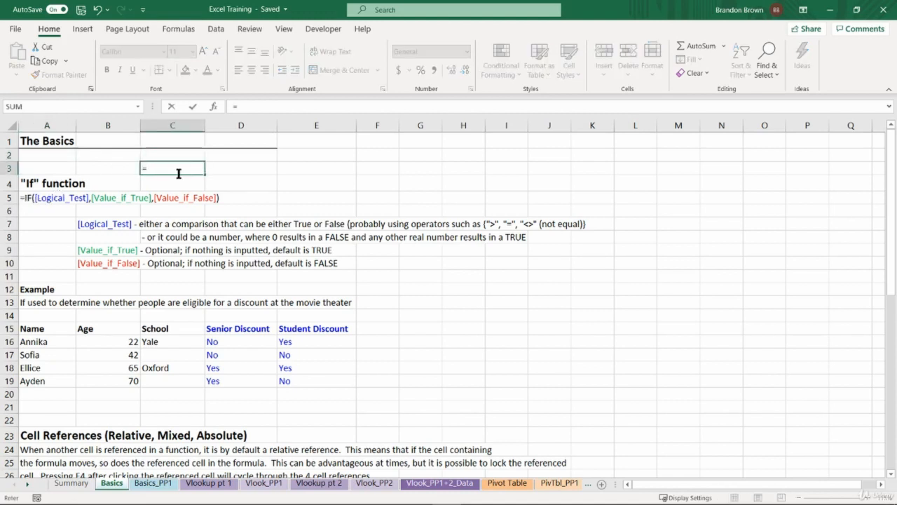
text(if)
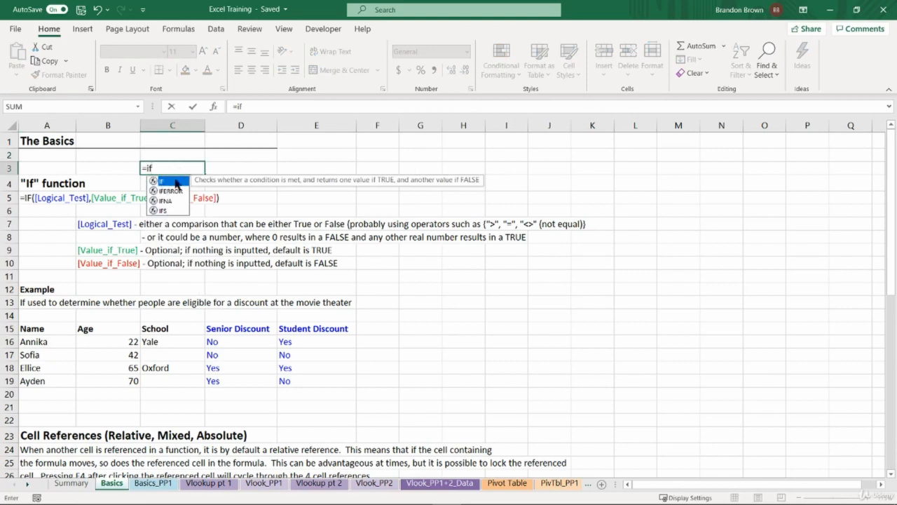
key(Tab)
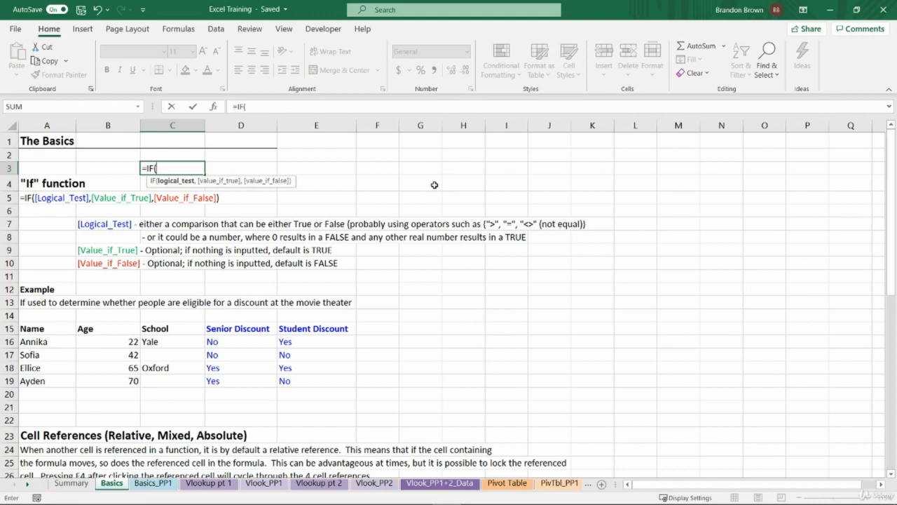
click(111, 341)
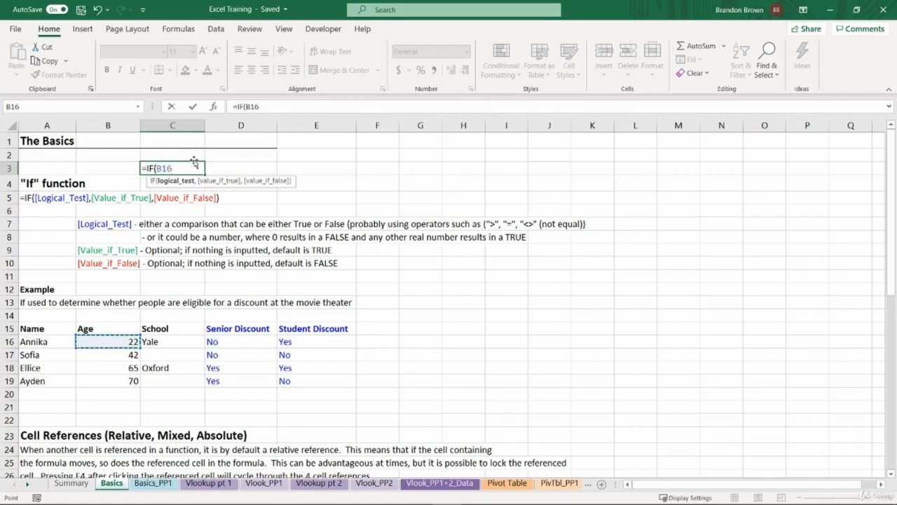
key(BackSpace)
key(BackSpace)
key(BackSpace)
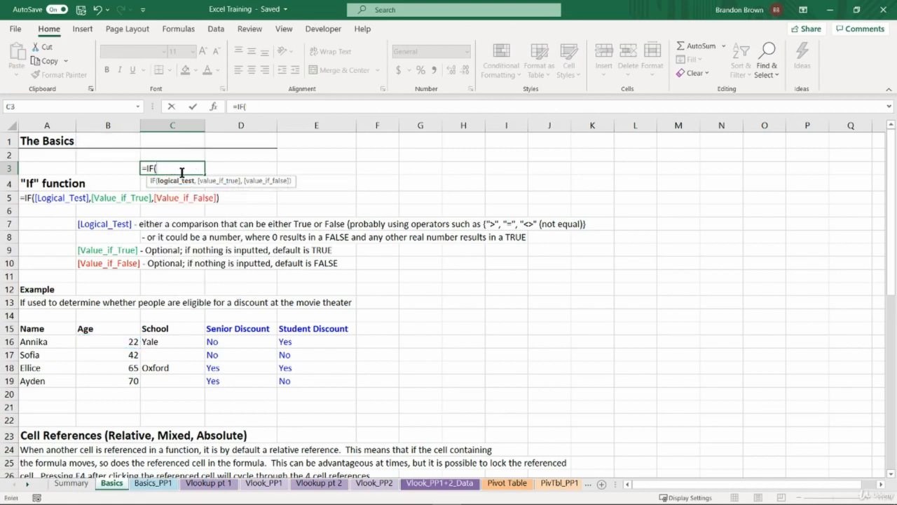
text(53)
key(BackSpace)
key(BackSpace)
Set the logical test of the IF formula in C3 to B16>=20, referencing the first age in the table
click(121, 340)
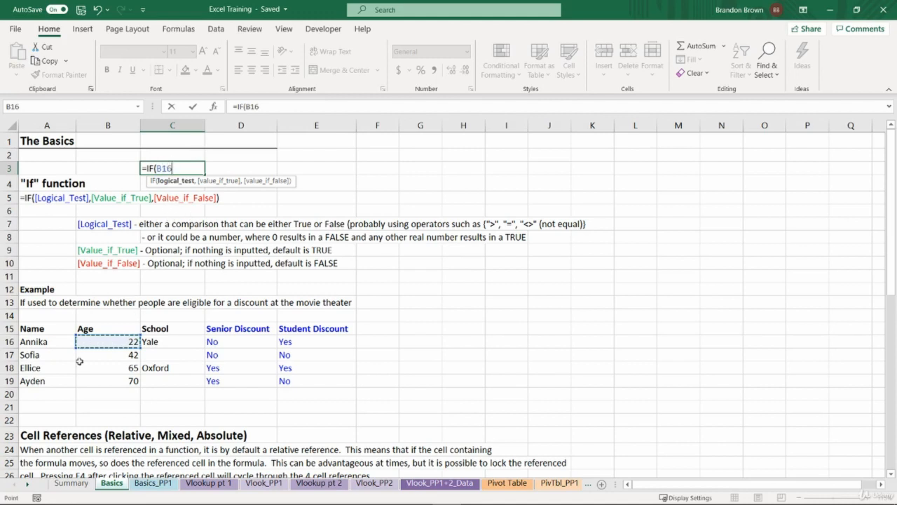
text(=22)
key(BackSpace)
key(BackSpace)
text(<20)
key(Left)
key(Left)
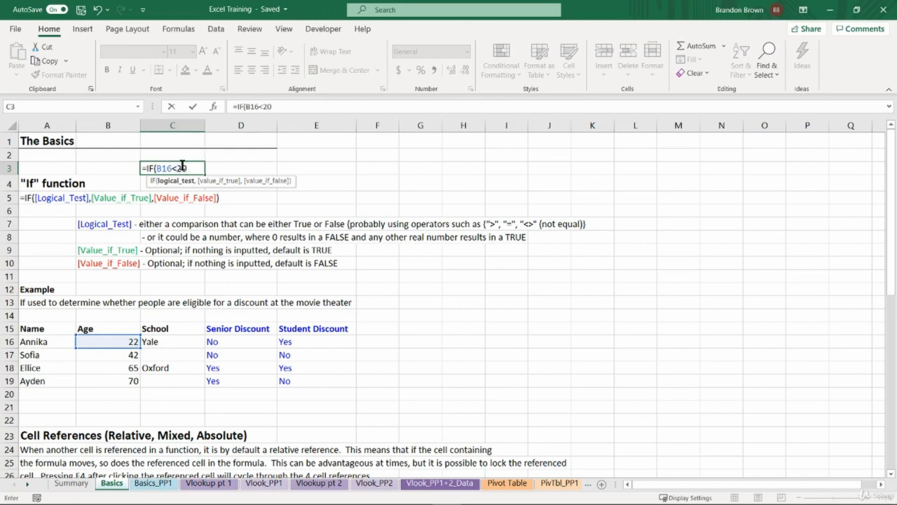
key(BackSpace)
text(>=)
drag(194, 169, 156, 169)
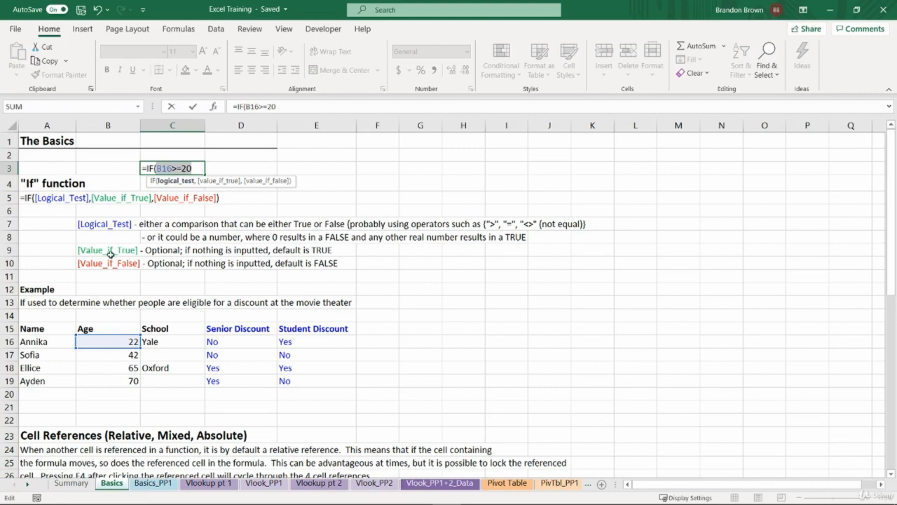
click(197, 167)
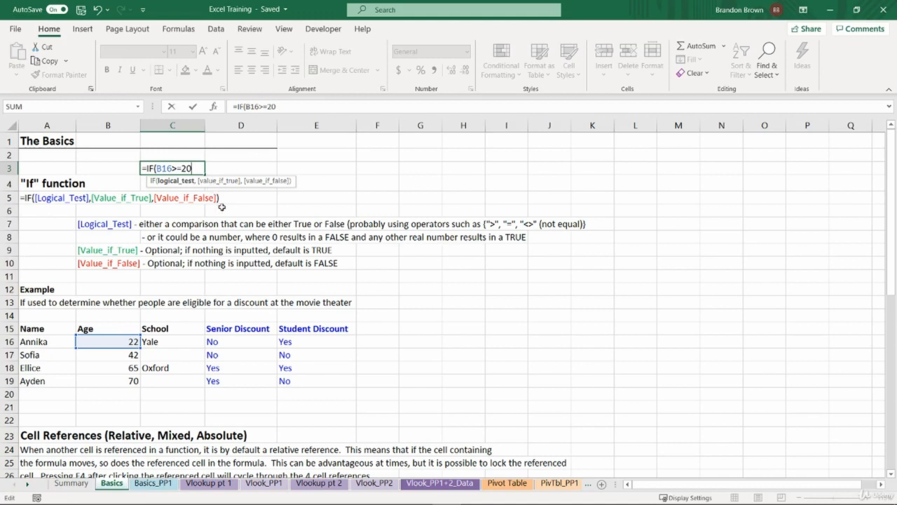
Add over 20 without quotation marks as the value if true, close the parenthesis and try to commit the formula
text(,)
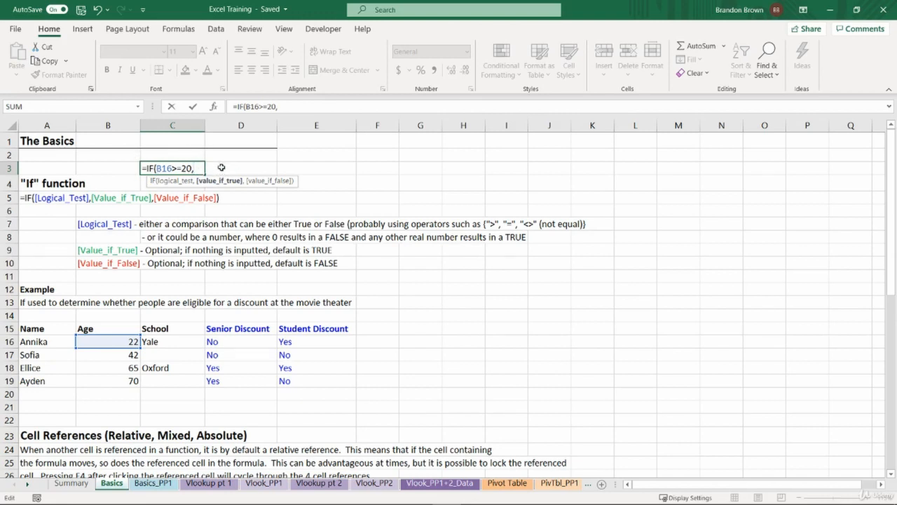
text(over 20)
key(BackSpace)
key(Left)
key(Left)
key(Left)
key(Left)
key(Left)
key(Left)
key(Left)
key(BackSpace)
text())
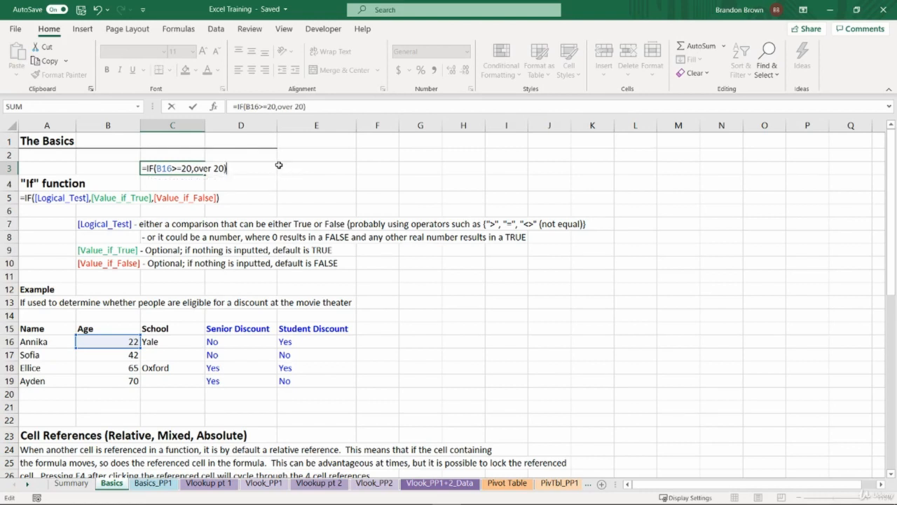
key(Return)
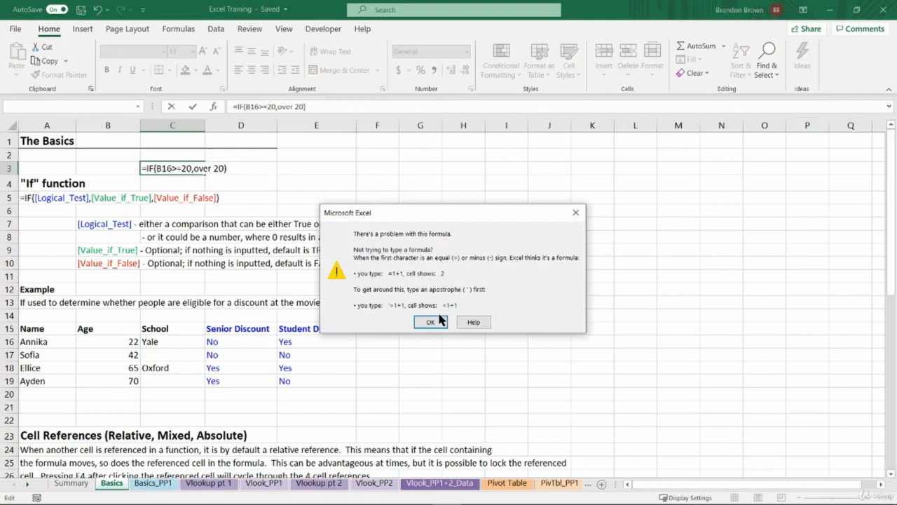
click(443, 324)
Enclose the over 20 text in double quotation marks and commit the IF formula in C3
click(192, 169)
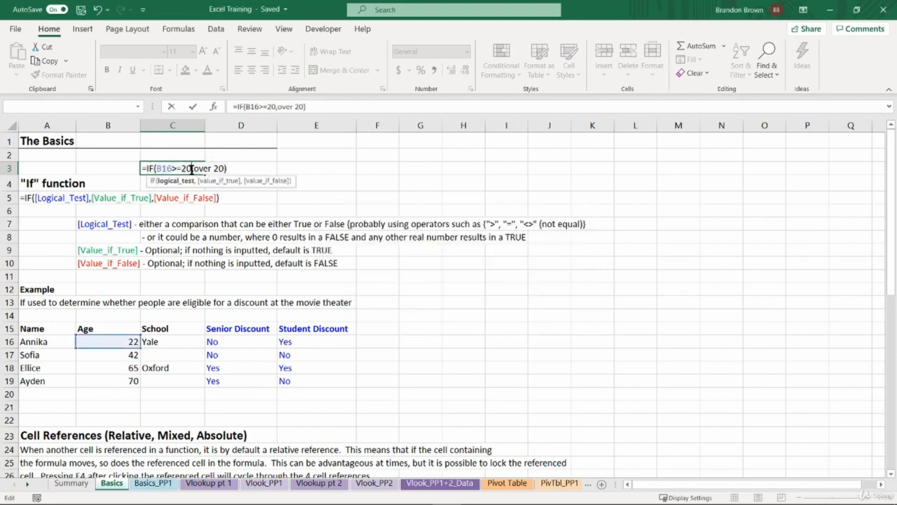
text(")
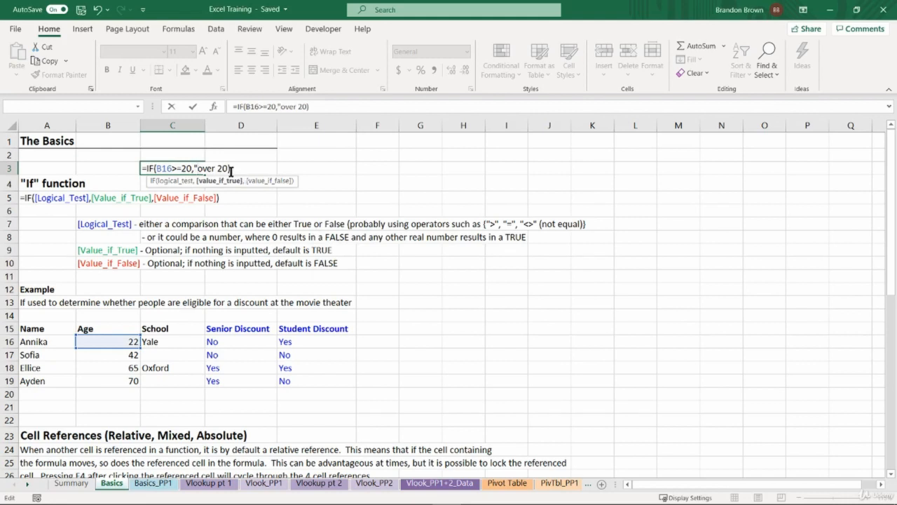
text(")
key(Return)
Add "under 20" in double quotation marks as the value if false in the IF formula in C3 and commit it
click(190, 168)
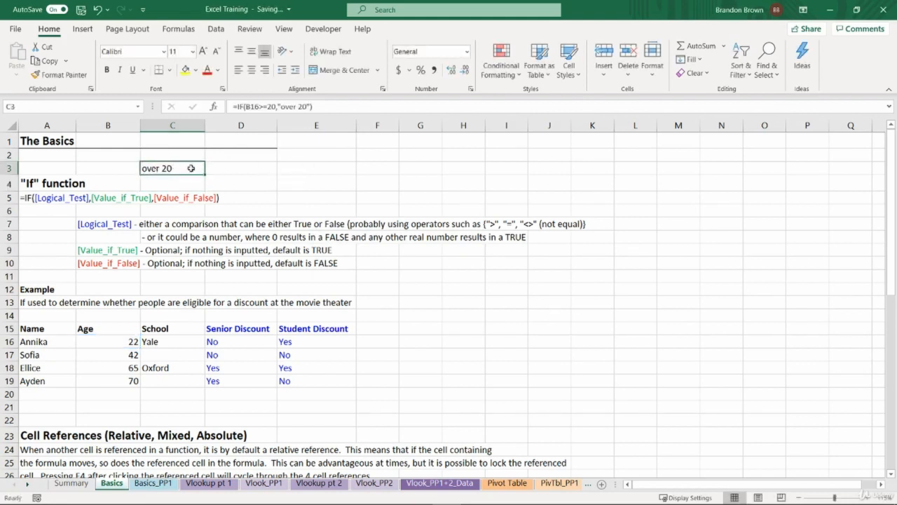
double_click(184, 167)
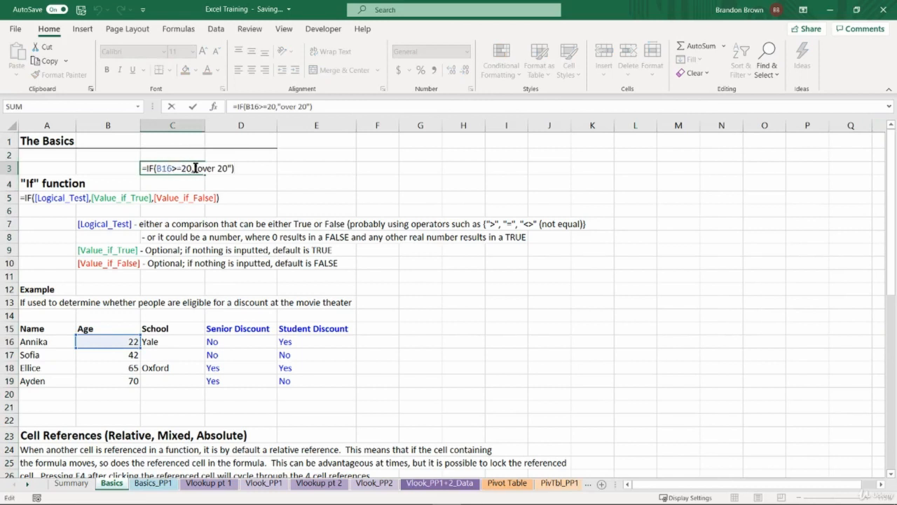
drag(194, 168, 233, 168)
click(232, 168)
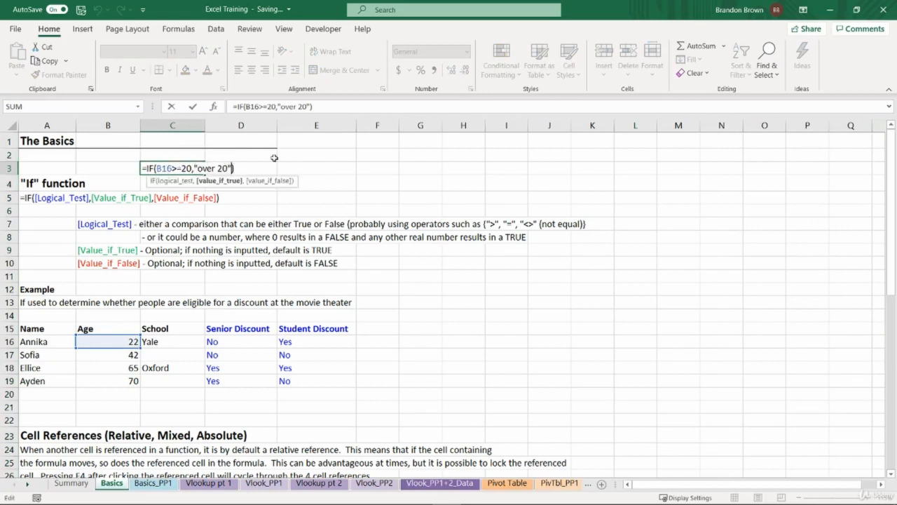
text(,)
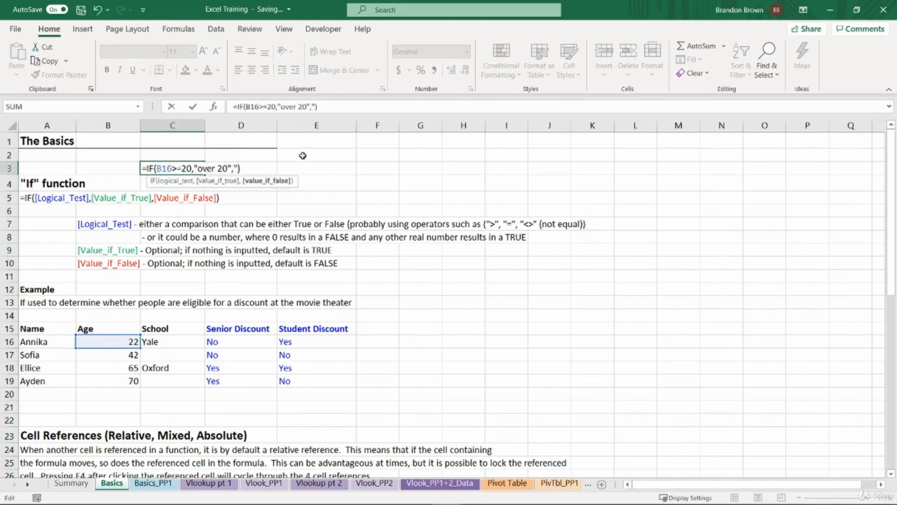
text("under 20)
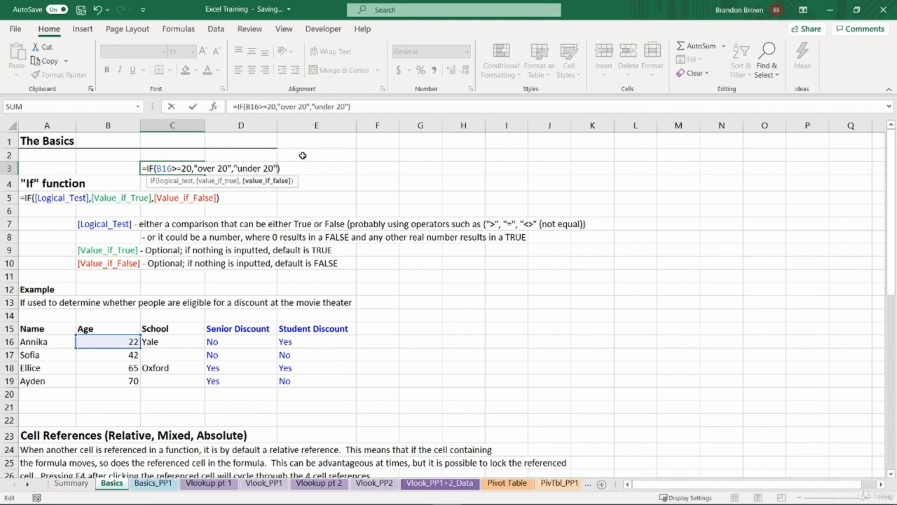
key(Return)
double_click(185, 169)
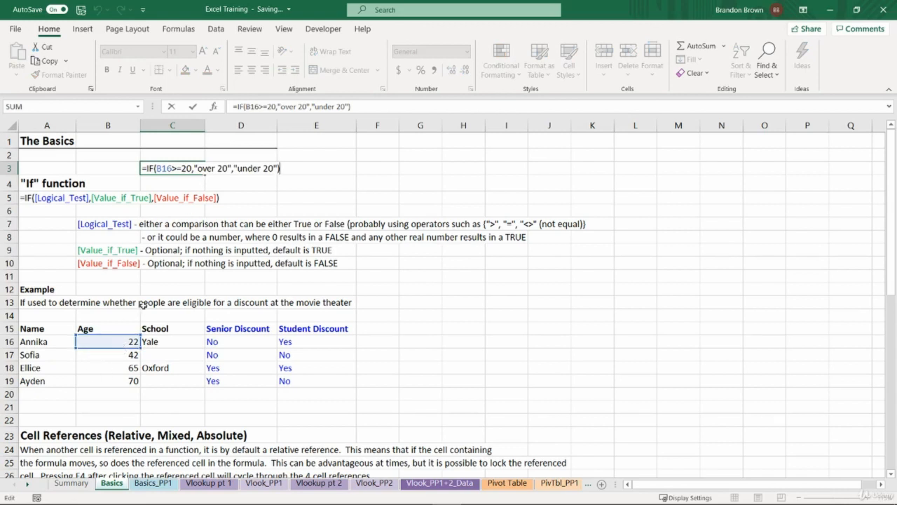
key(Escape)
Enter 15 in H11 and replace the B16 reference in the IF formula in C3 with H11
click(449, 273)
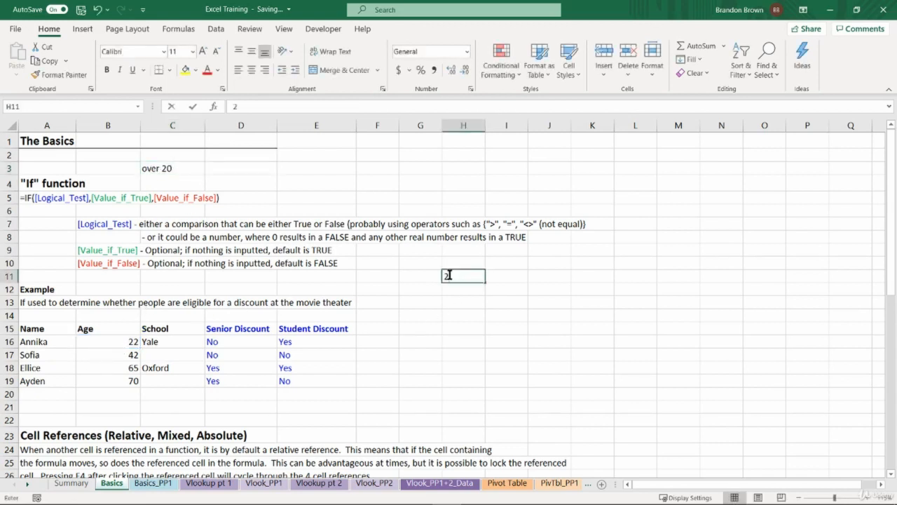
text(15)
key(Return)
double_click(154, 168)
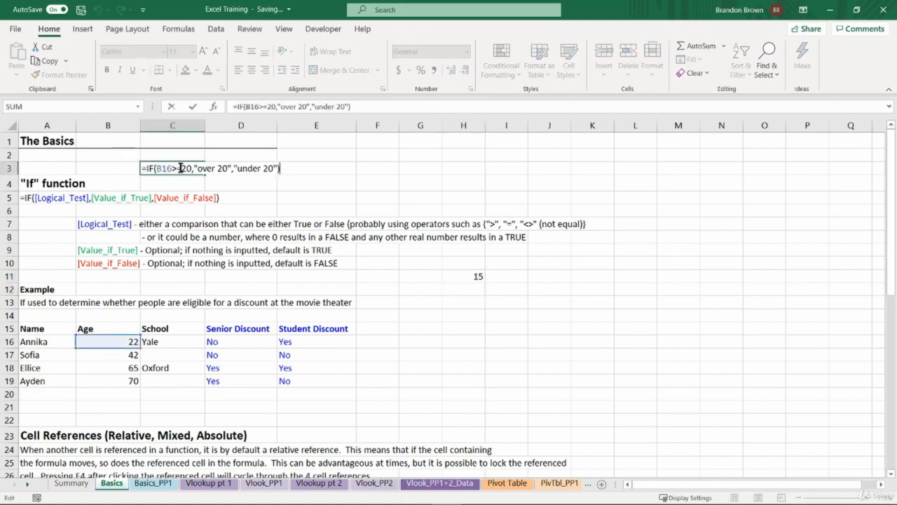
drag(155, 169, 173, 168)
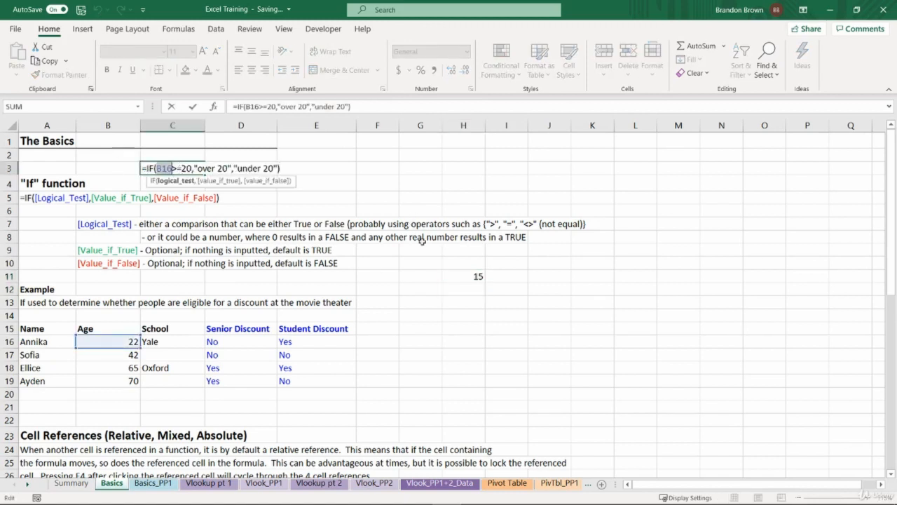
click(463, 278)
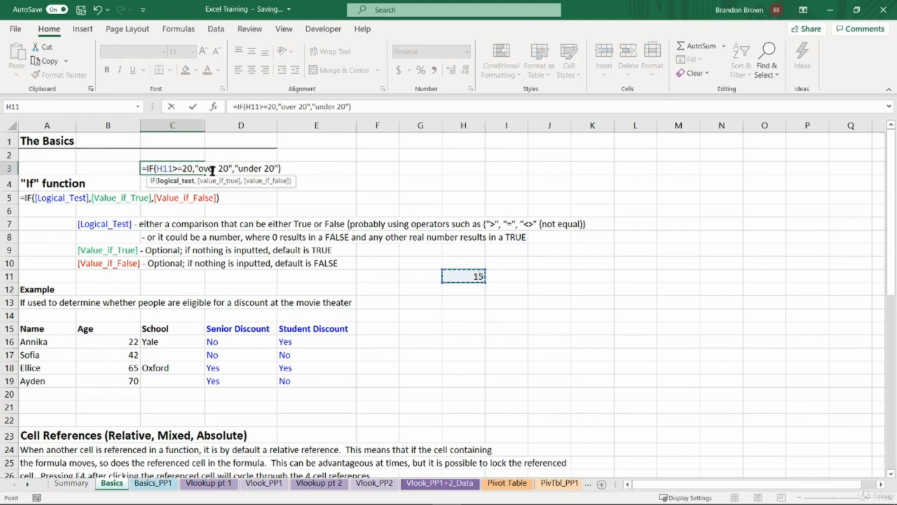
key(ctrl+Return)
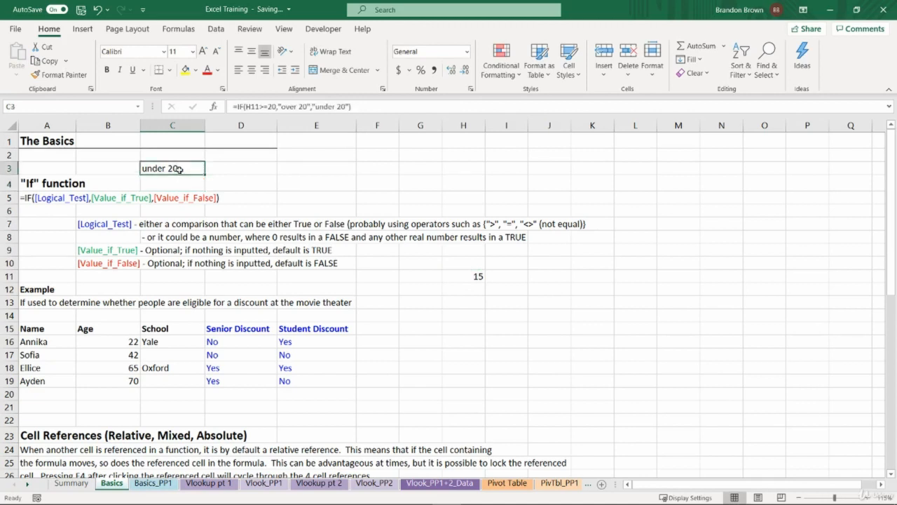
Delete the value if true and value if false arguments from the formula in C3 and try to commit =IF(H11>=20)
key(F2)
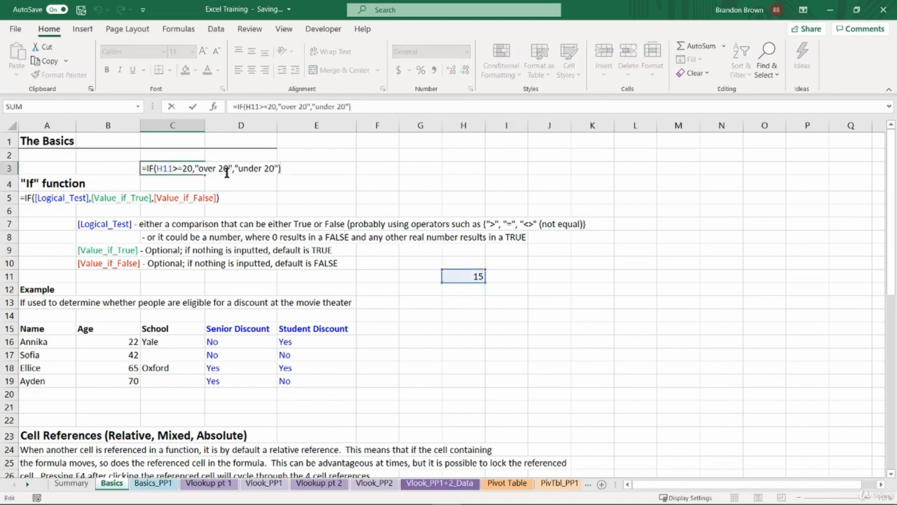
double_click(164, 168)
drag(192, 168, 281, 168)
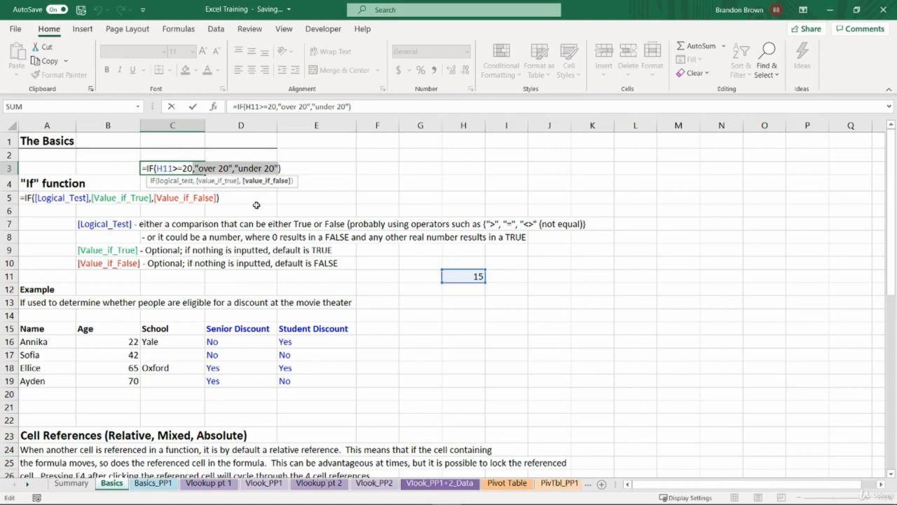
key(BackSpace)
key(Return)
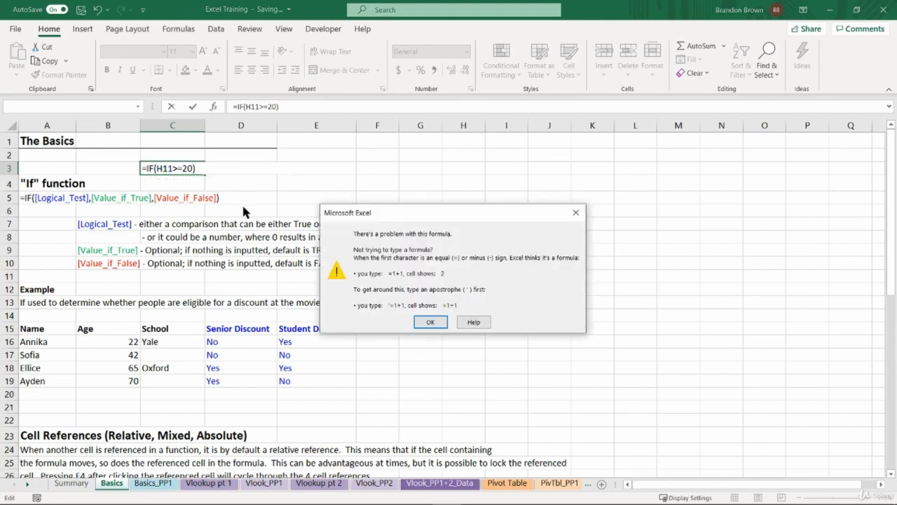
click(431, 322)
Add a comma after the logical test in C3, leaving the value if true blank, and set H11 to 25
key(Right)
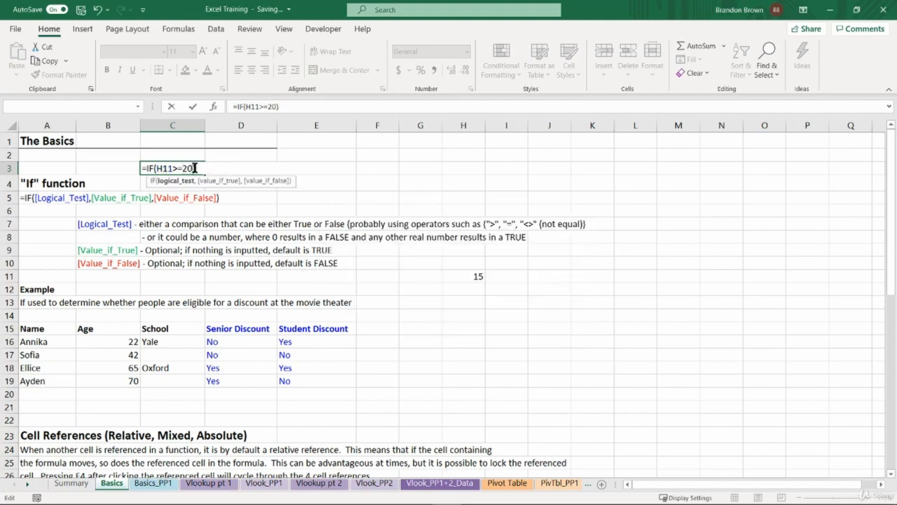
text(,)
key(ctrl+Return)
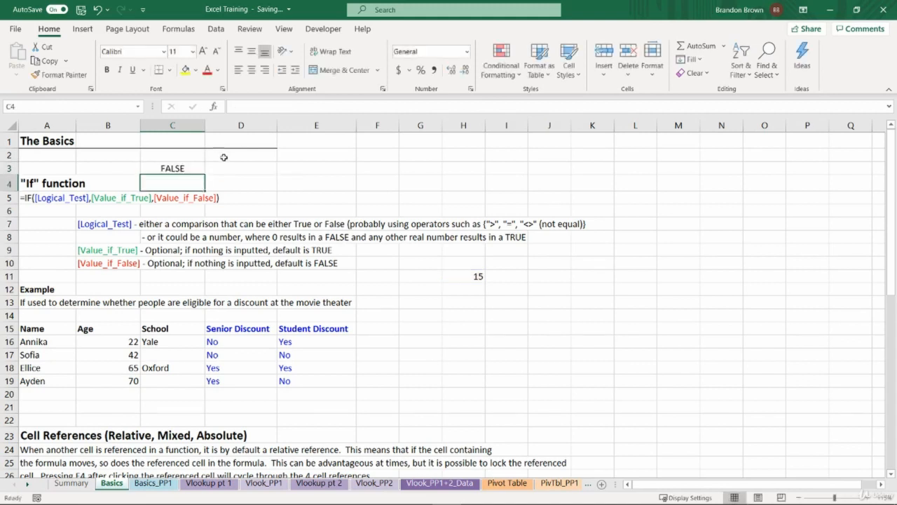
click(479, 282)
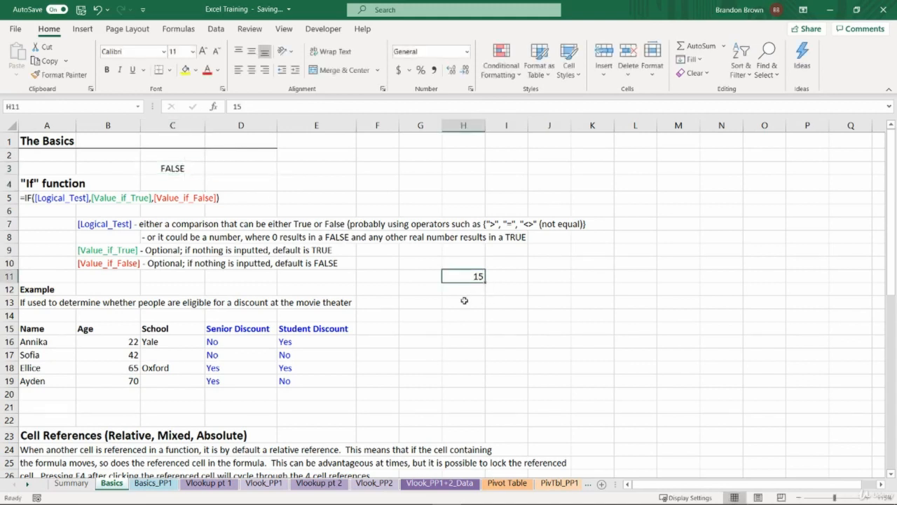
text(25)
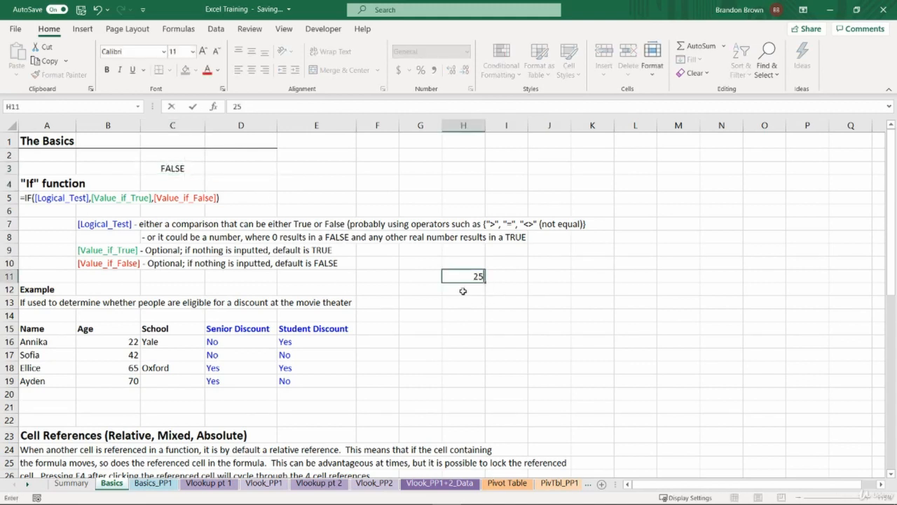
key(ctrl+Return)
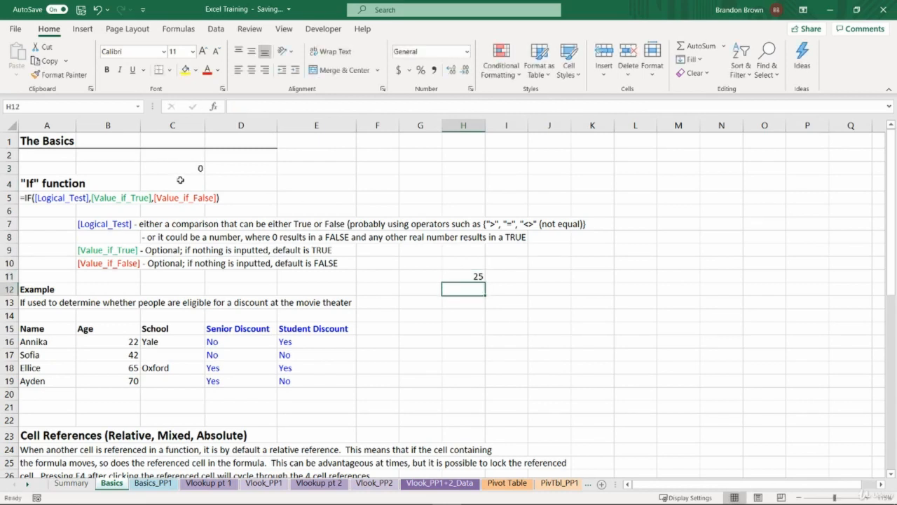
Add a second comma to the IF formula in C3 for a blank value if false and set H11 to 15
double_click(191, 166)
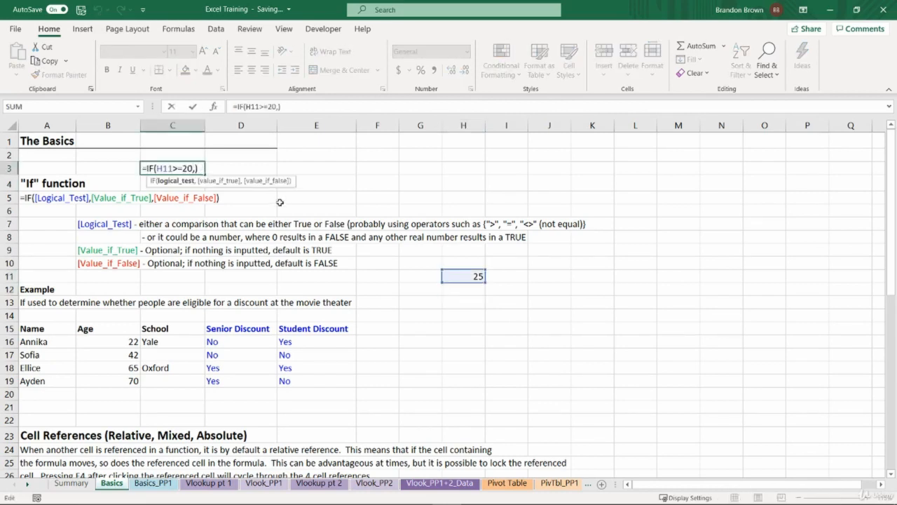
text(,)
key(ctrl+Return)
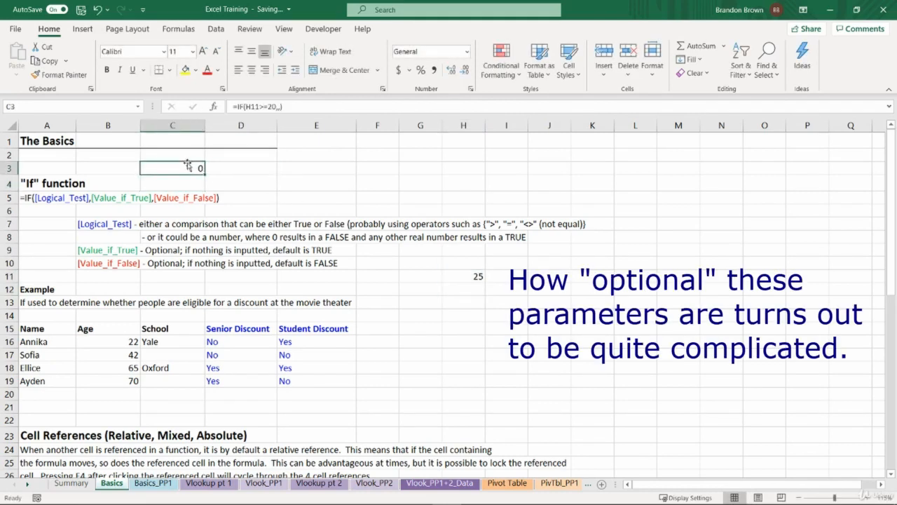
click(479, 277)
text(15)
key(Return)
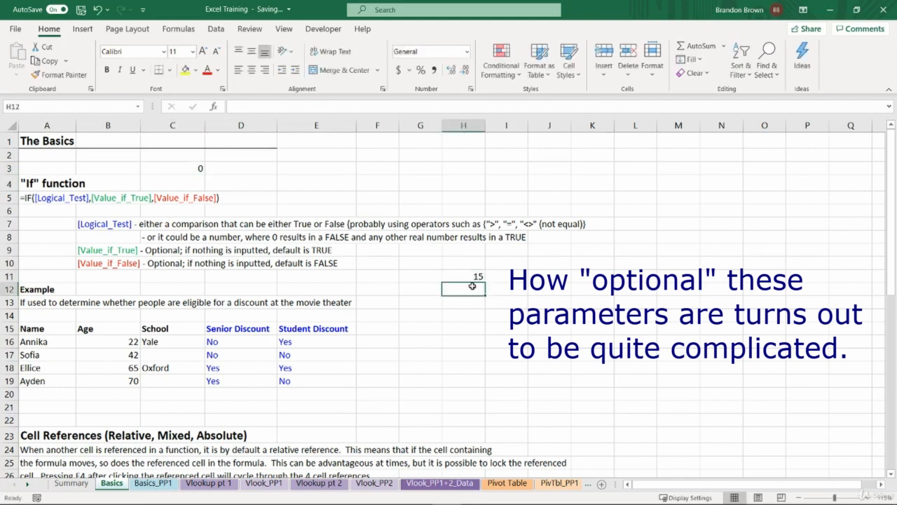
Change the formula in C3 to =IF(H11>=20,TRUE), removing the extra comma, and set H11 to 25
double_click(191, 169)
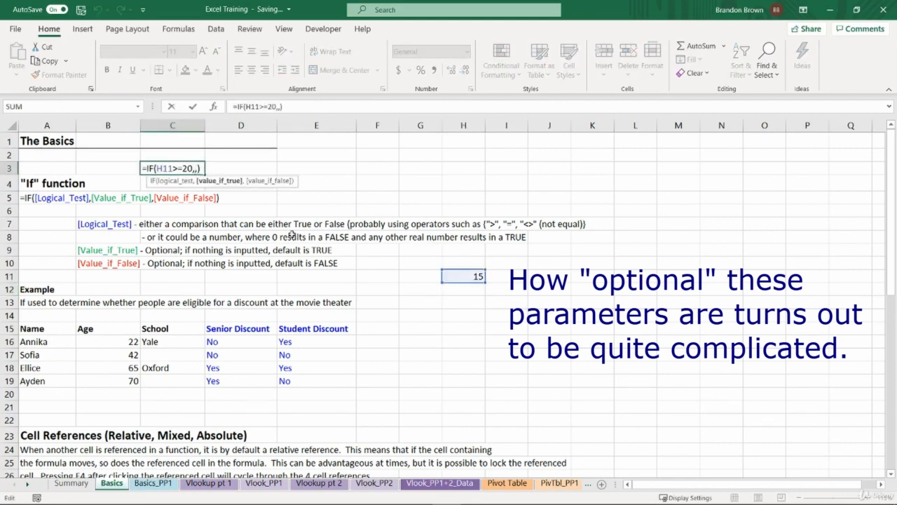
click(193, 168)
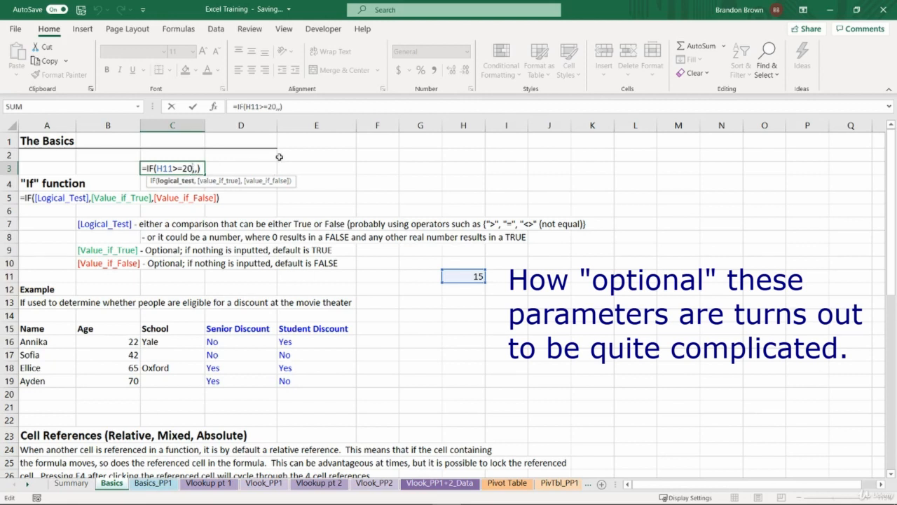
key(Right)
key(Delete)
text(TRUE)
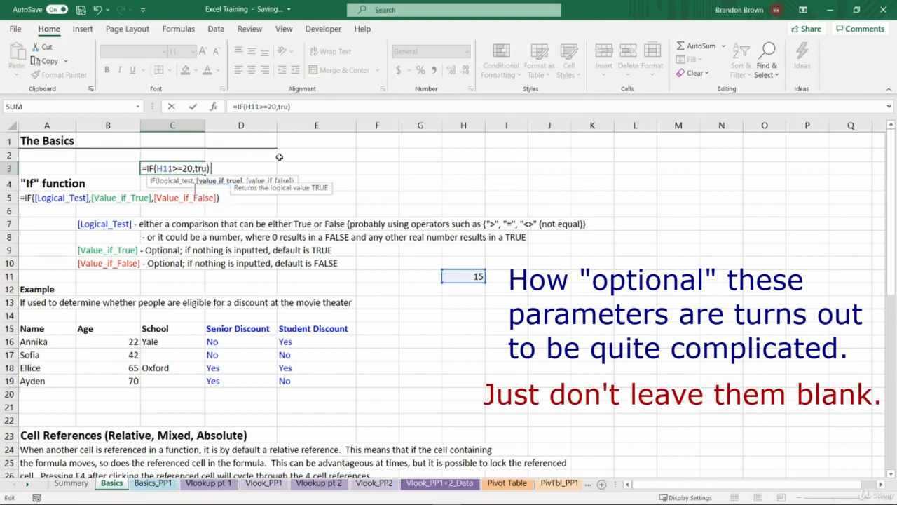
key(ctrl+Return)
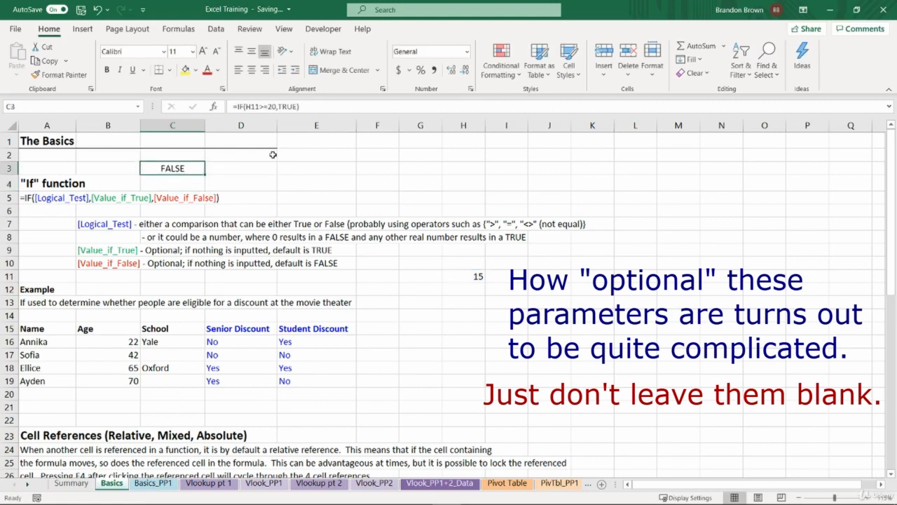
click(478, 276)
key(Return)
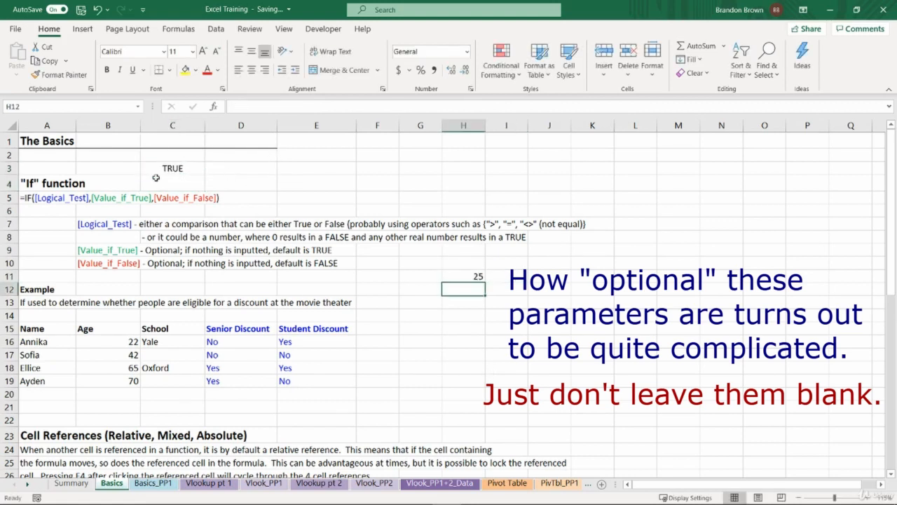
Replace TRUE in the IF formula in C3 with 1 as the value if true and 0 as the value if false
click(158, 169)
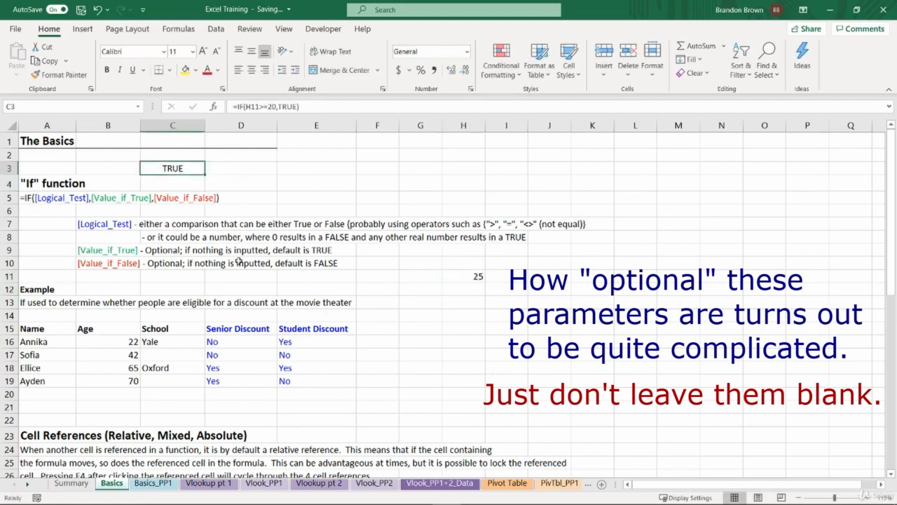
click(175, 250)
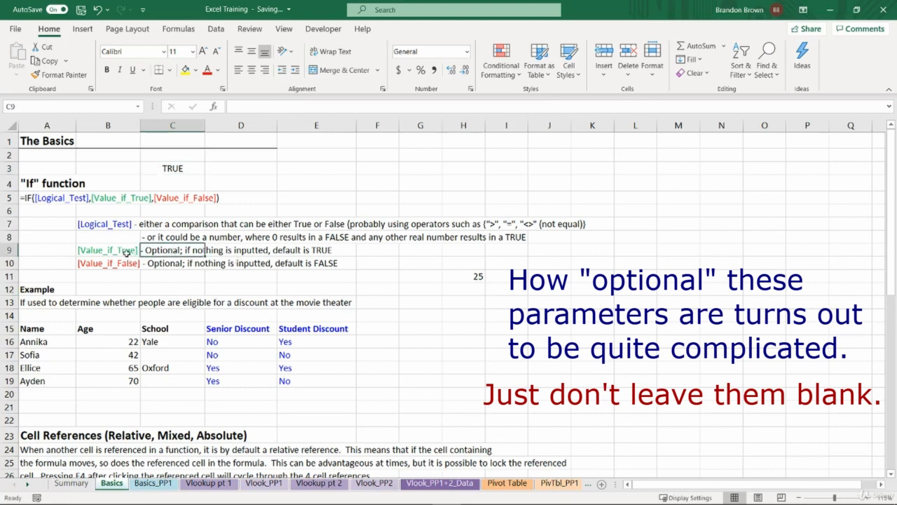
click(128, 250)
click(179, 169)
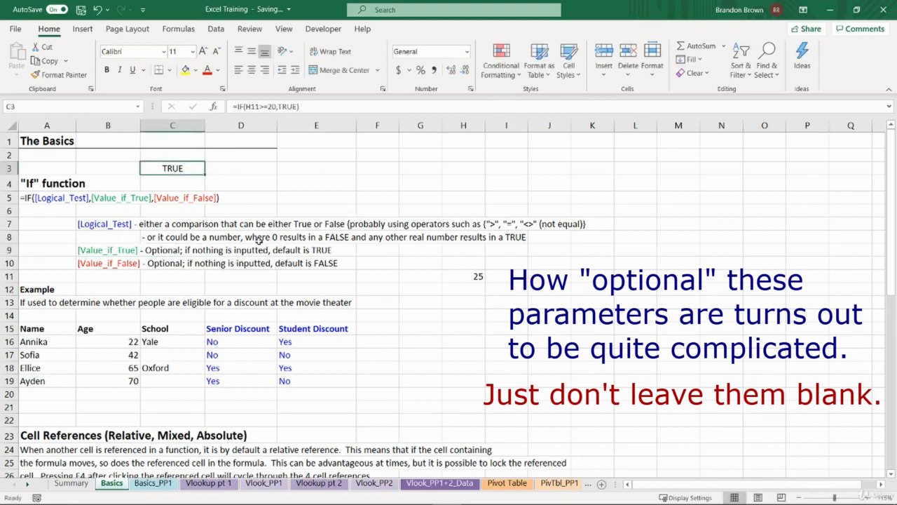
key(F2)
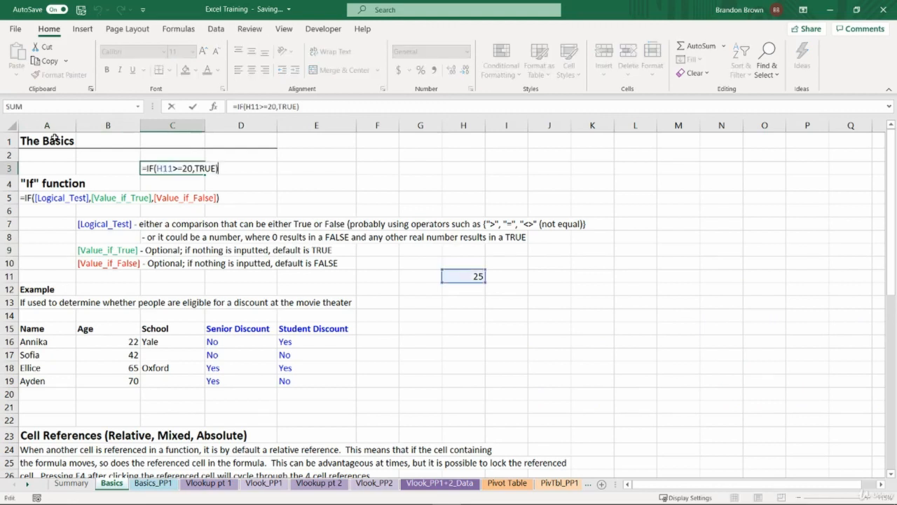
drag(190, 168, 218, 169)
key(BackSpace)
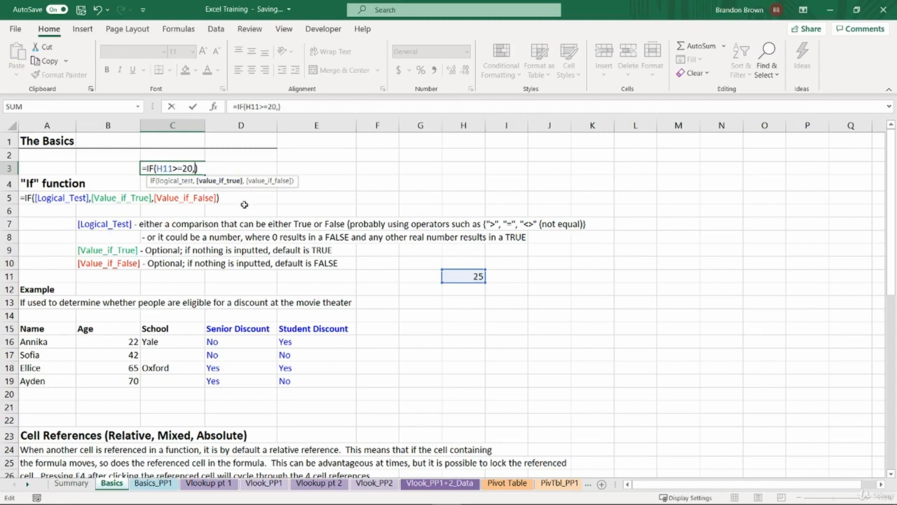
text(1,0)
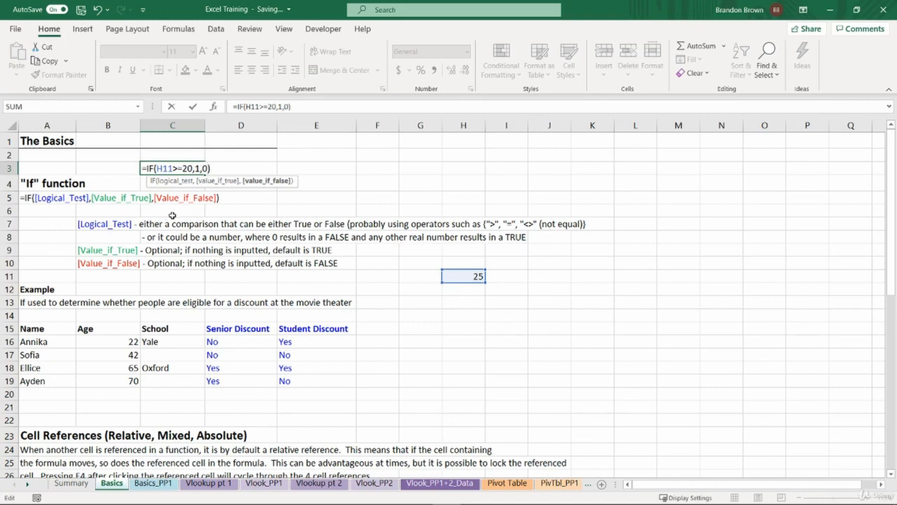
key(ctrl+Return)
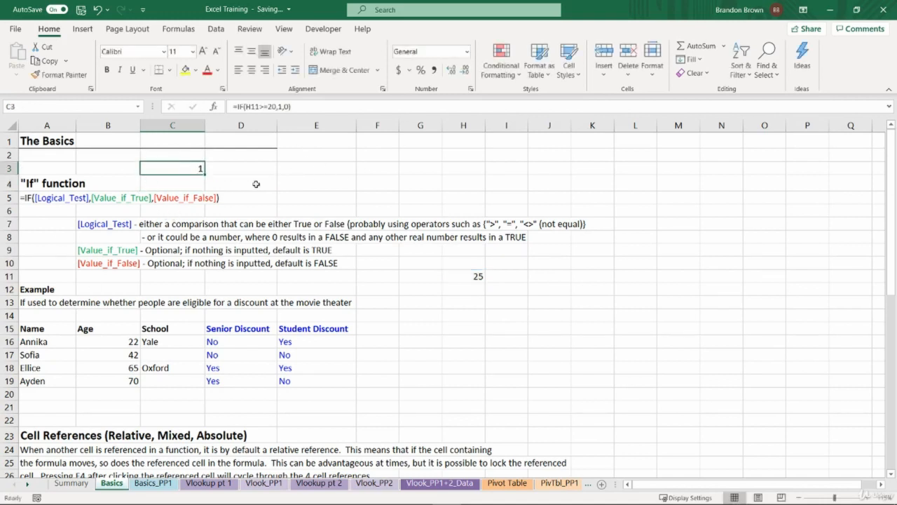
Review the IF formula in C3 and delete it from the cell
click(165, 169)
mouse_move(166, 169)
mouse_down()
mouse_move(224, 156)
mouse_move(220, 180)
mouse_move(188, 166)
mouse_move(194, 174)
mouse_move(221, 168)
mouse_move(192, 173)
mouse_up()
key(F2)
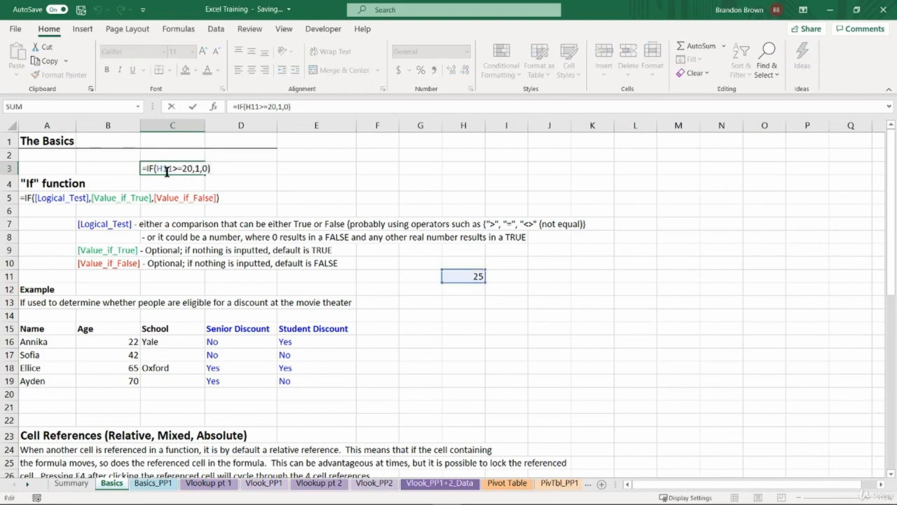
key(Escape)
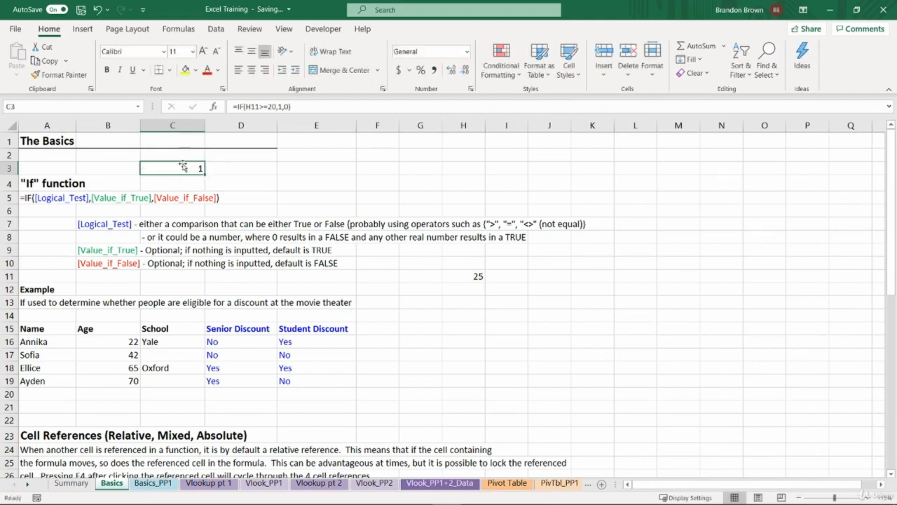
drag(176, 166, 158, 164)
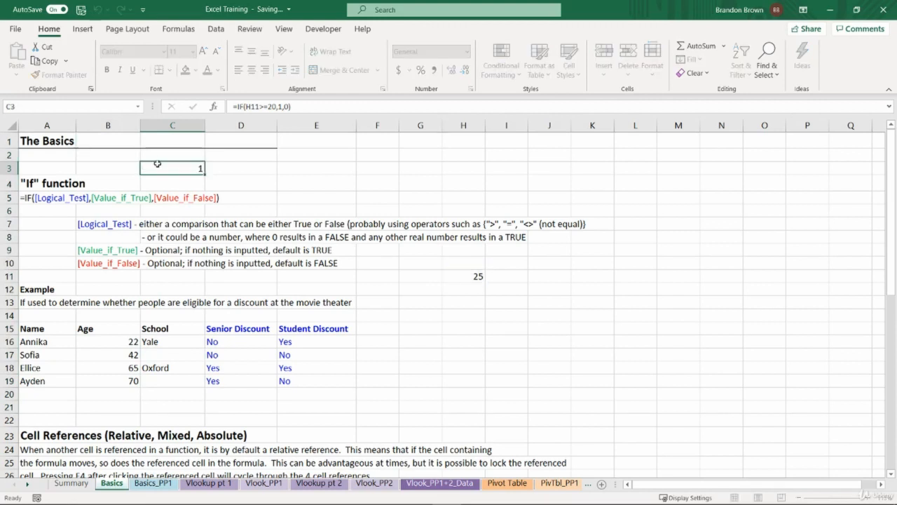
key(Delete)
Delete the sample test value from H11 above the movie theater discount example
mouse_move(31, 288)
mouse_down()
mouse_move(21, 380)
mouse_move(29, 277)
mouse_up()
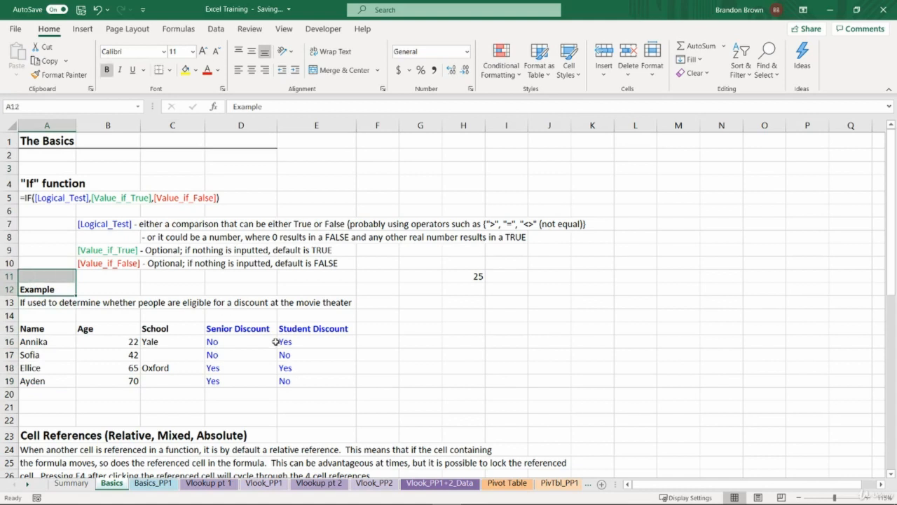
click(212, 328)
click(318, 332)
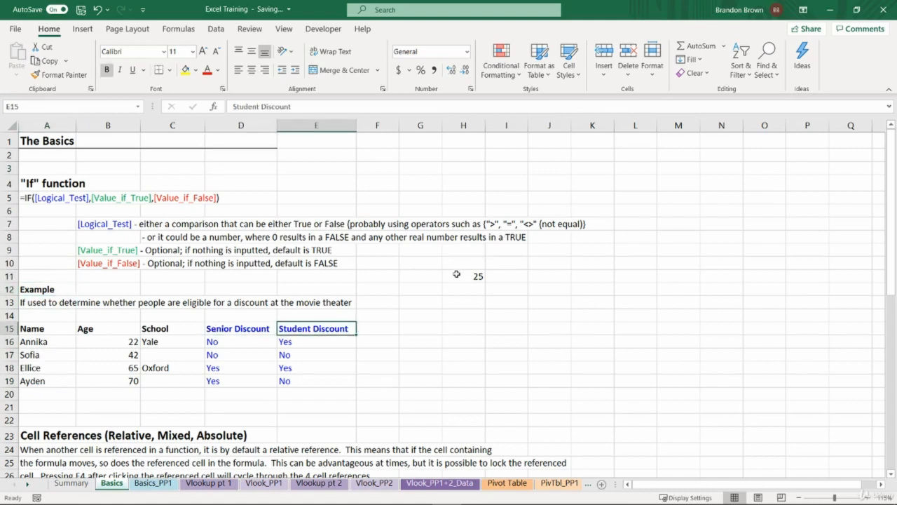
drag(457, 274, 461, 284)
Examine the example table's age and school data and the Senior Discount and Student Discount columns
click(80, 326)
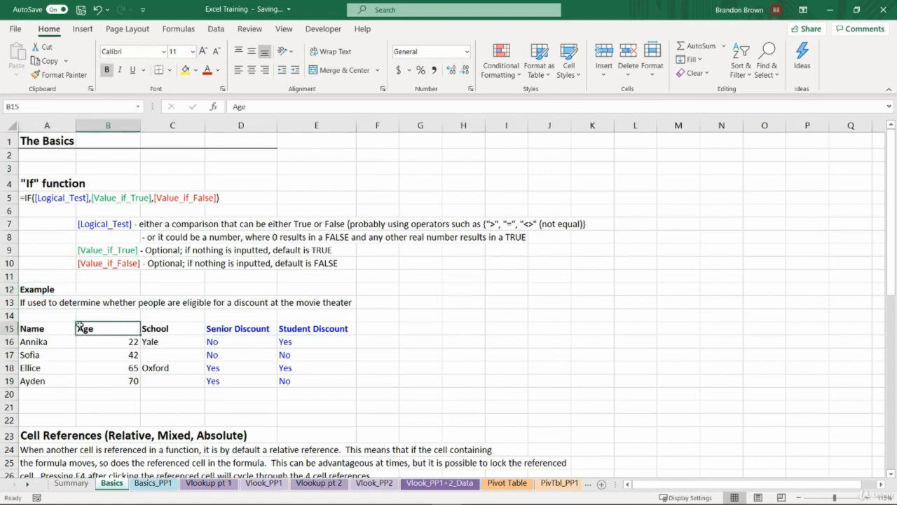
click(24, 350)
click(115, 343)
click(149, 342)
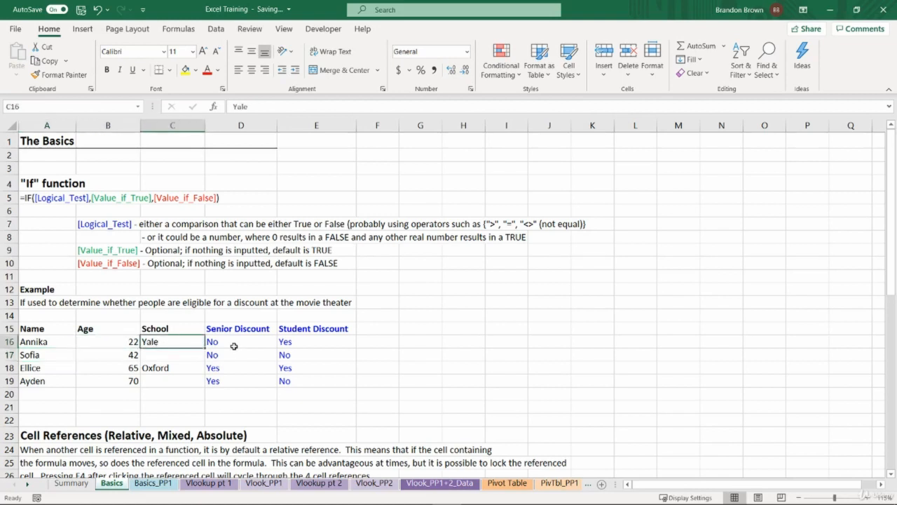
click(222, 332)
drag(222, 332, 224, 377)
click(222, 330)
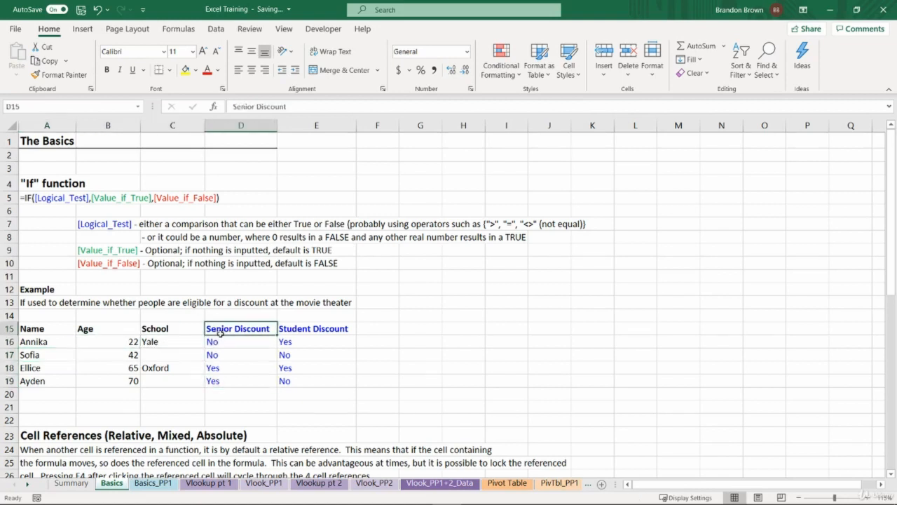
click(335, 326)
drag(243, 344, 313, 380)
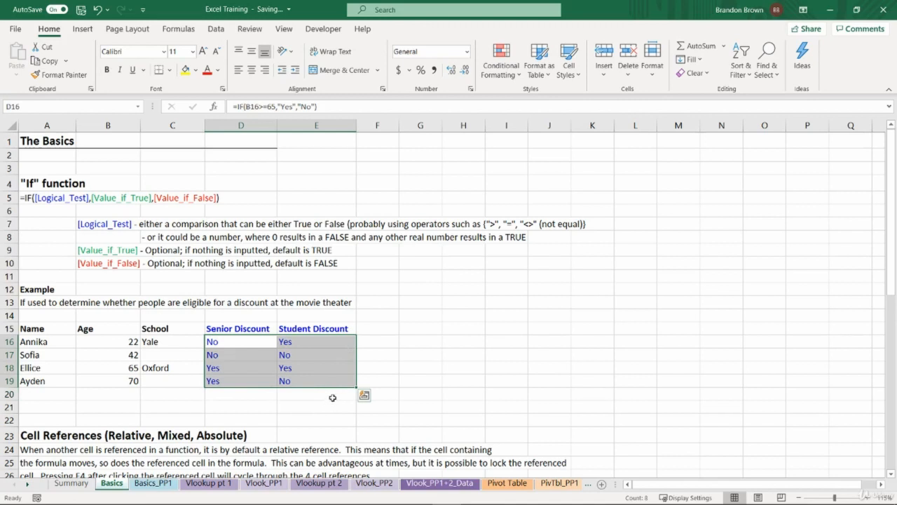
Clear the existing discount formulas from D16:E19, keeping the column headings
click(246, 364)
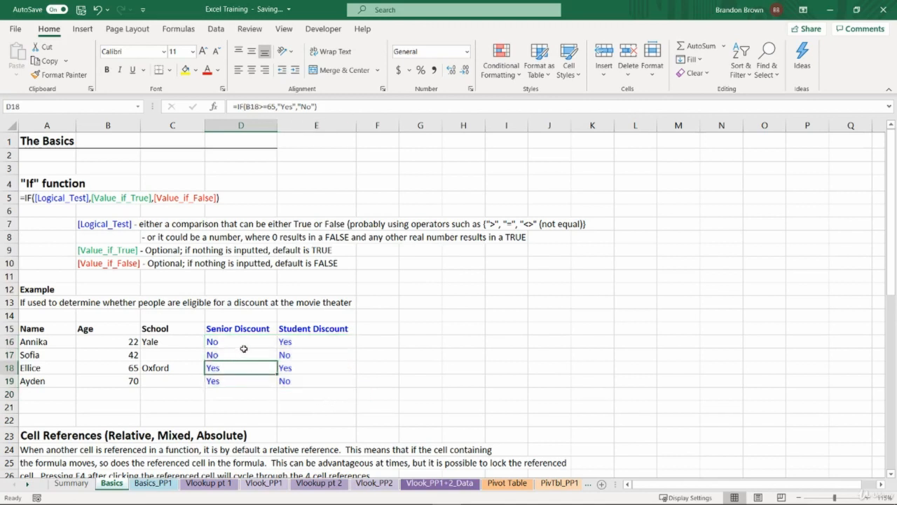
click(244, 354)
drag(257, 343, 289, 389)
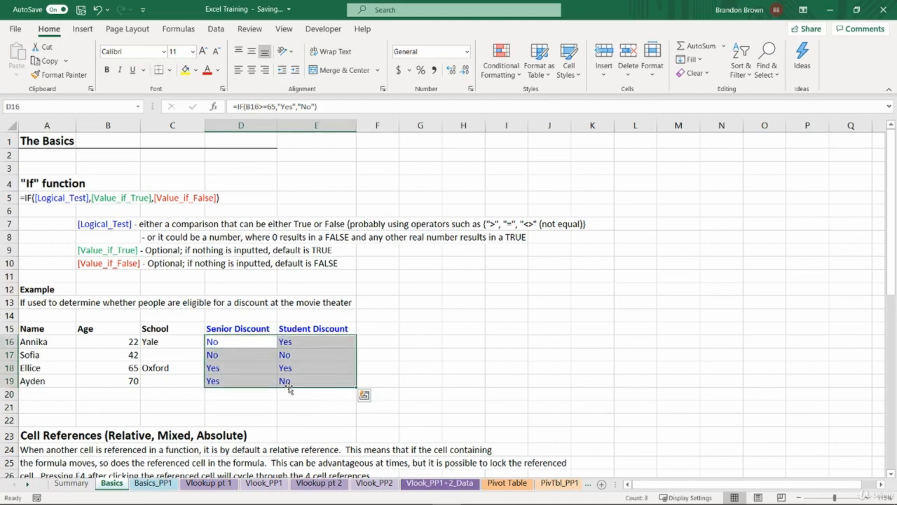
key(Delete)
Enter an IF formula in D16 that compares the age in B16 with 65 and returns "Yes" or "No", accepting the proposed correction
click(220, 342)
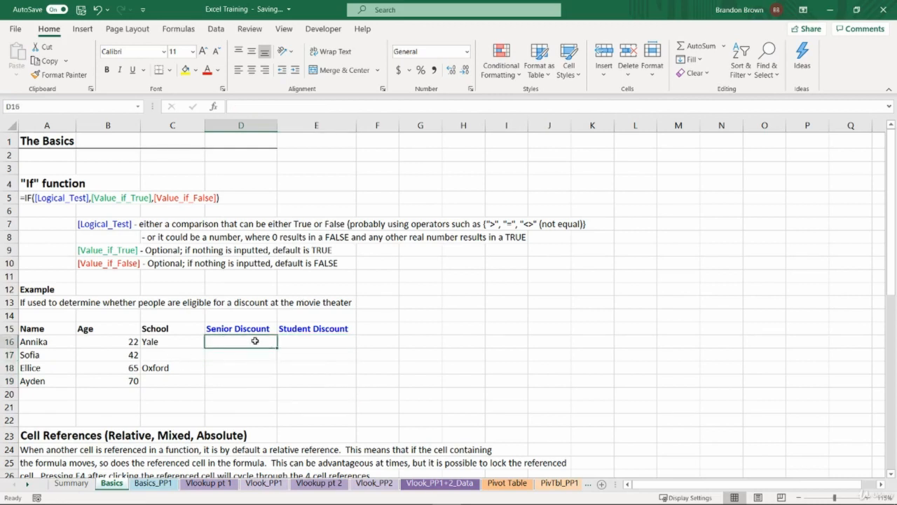
text(=)
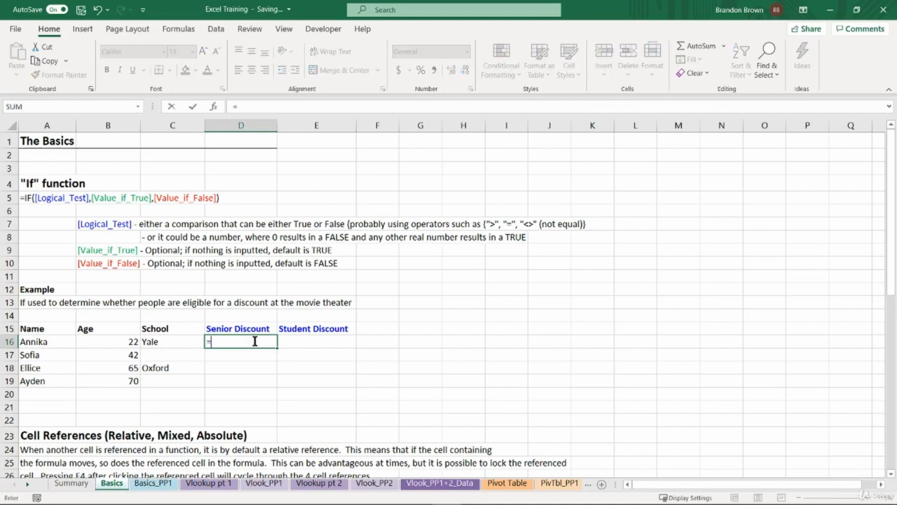
text(IF()
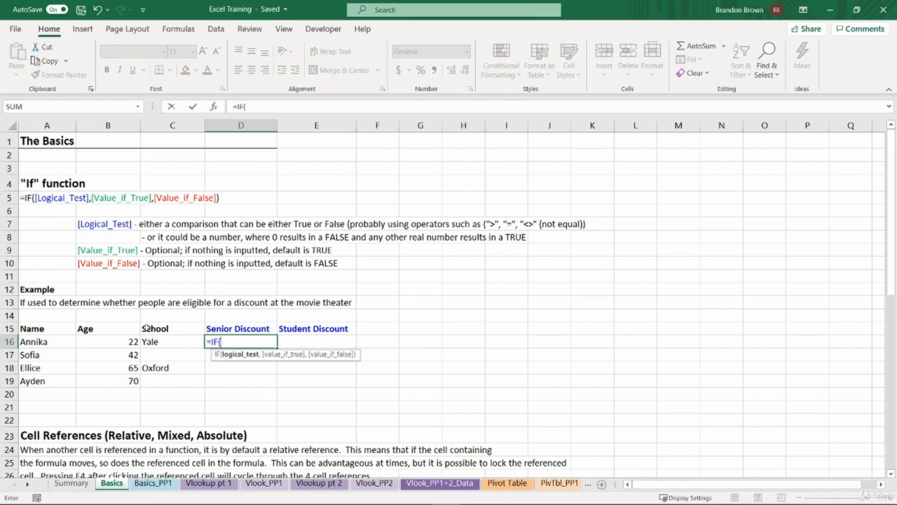
click(122, 343)
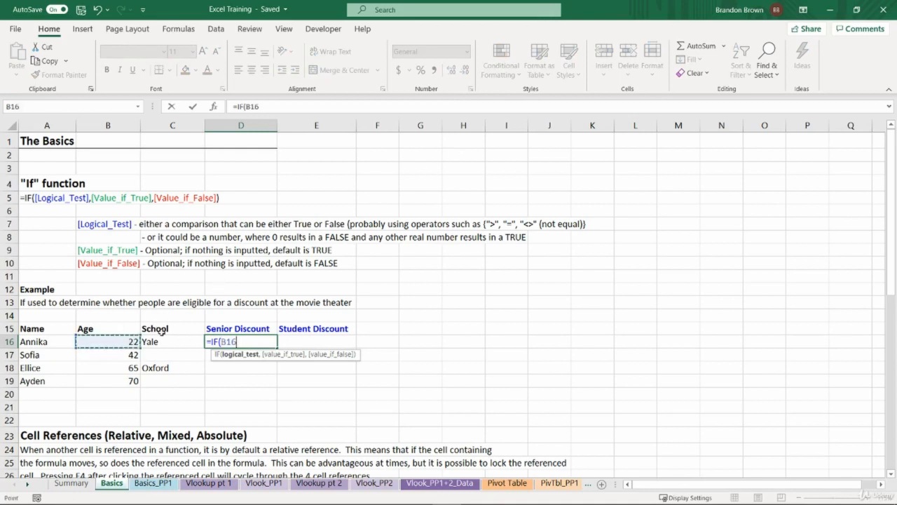
text(> =)
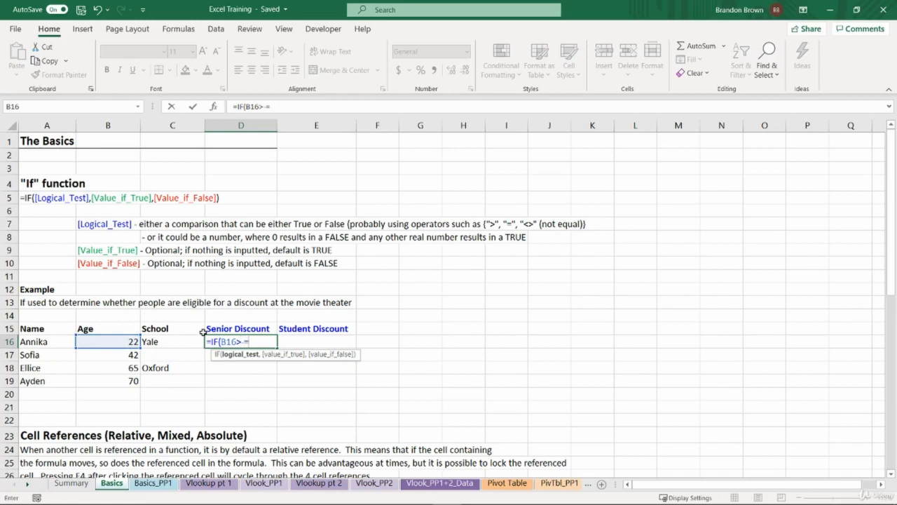
text(65,)
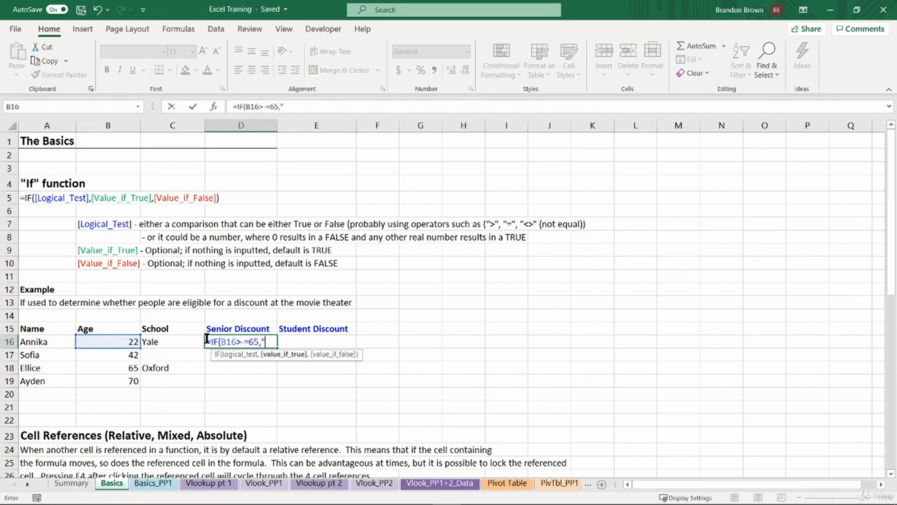
text("Yes",)
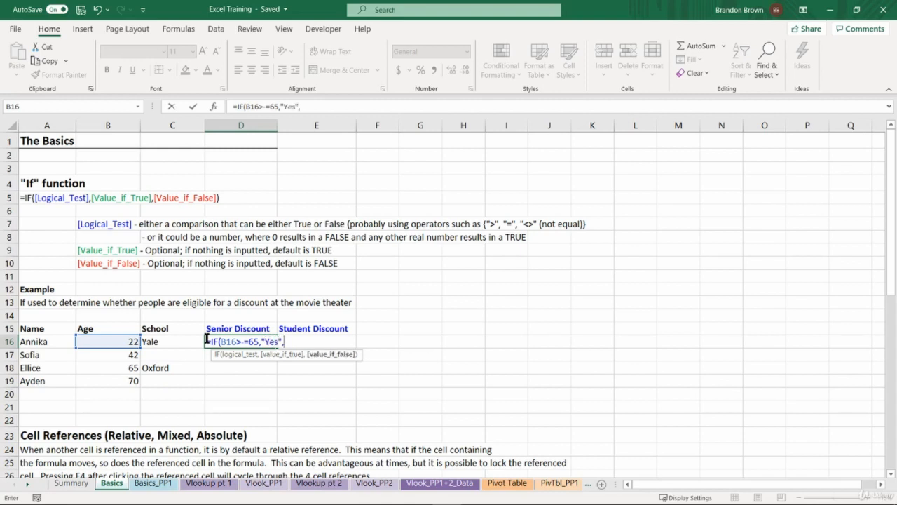
text("No")
key(Return)
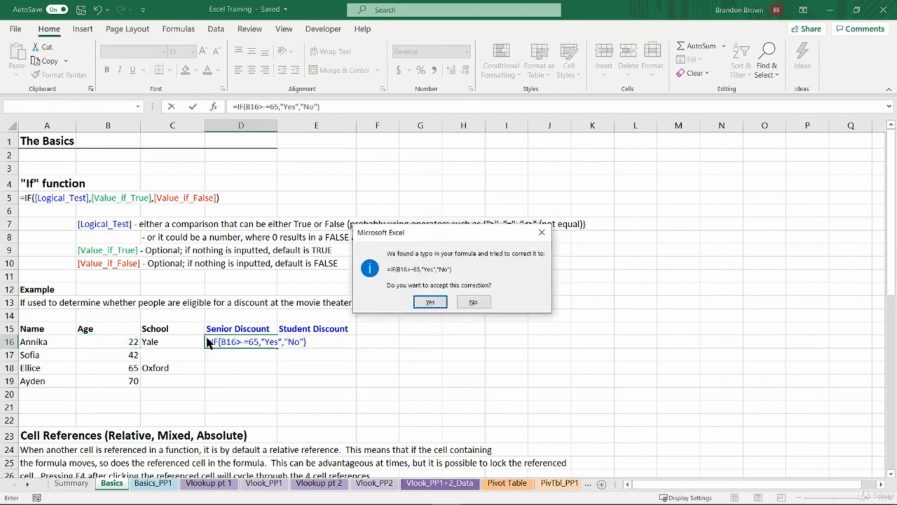
key(Escape)
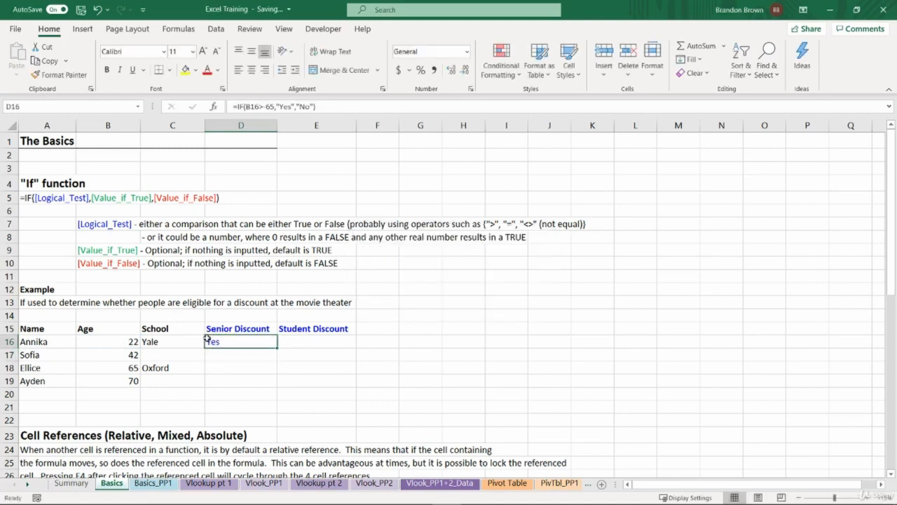
Correct the comparison operator in D16 so that the formula reads =IF(B16>=65,"Yes","No")
click(243, 342)
text(=)
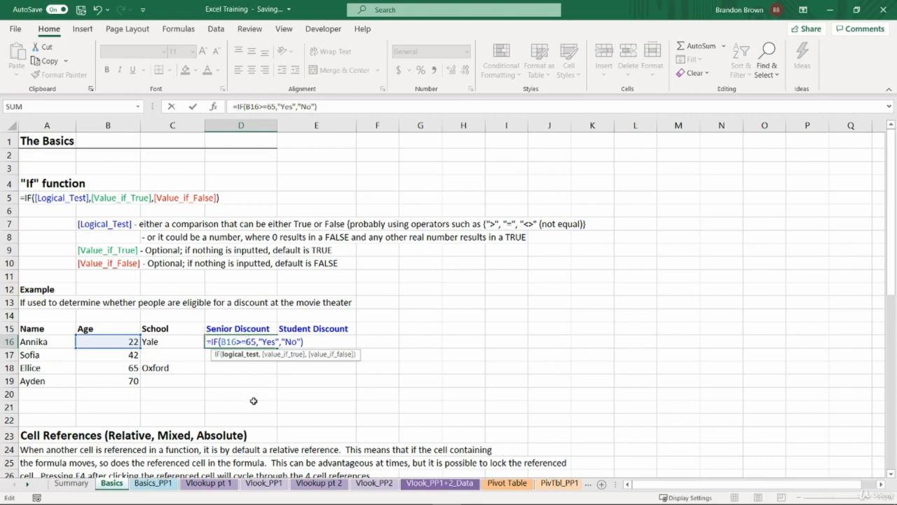
key(Return)
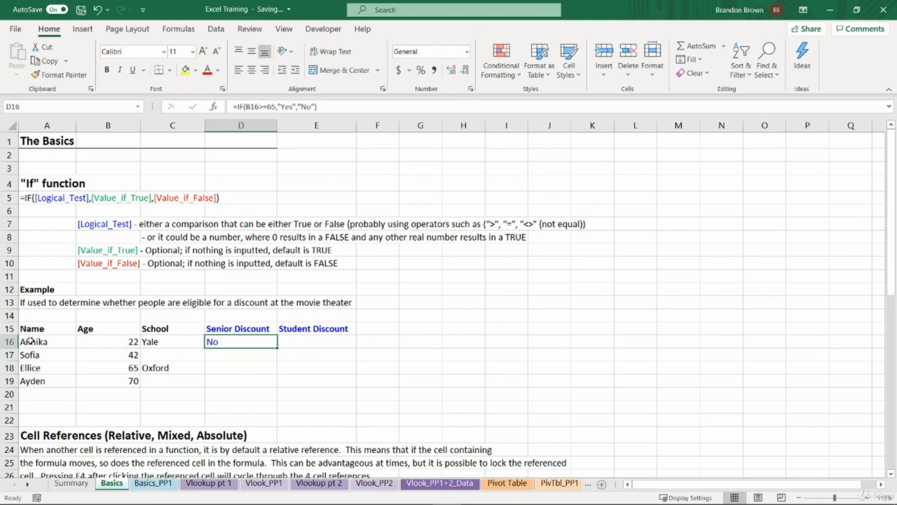
Fill the senior discount formula from D16 down through D19 and undo the fill
drag(31, 341, 102, 344)
click(107, 342)
click(217, 337)
shift+click(224, 380)
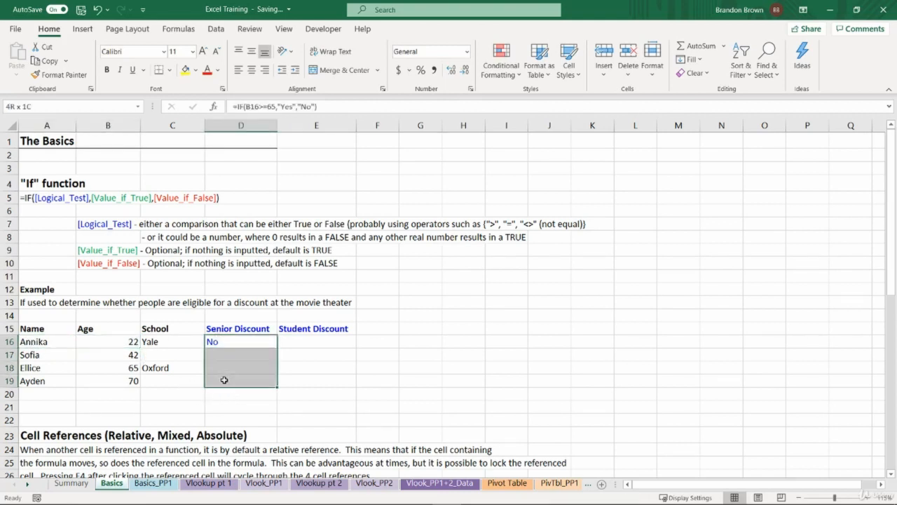
key(ctrl+d)
key(ctrl+q)
key(Escape)
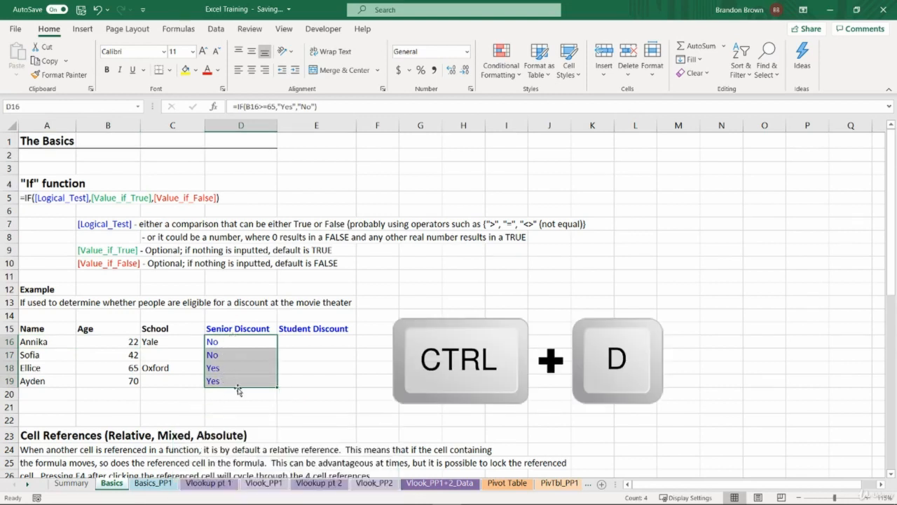
key(ctrl+z)
Copy the senior discount formula in D16 and paste it into D17:D19
click(249, 345)
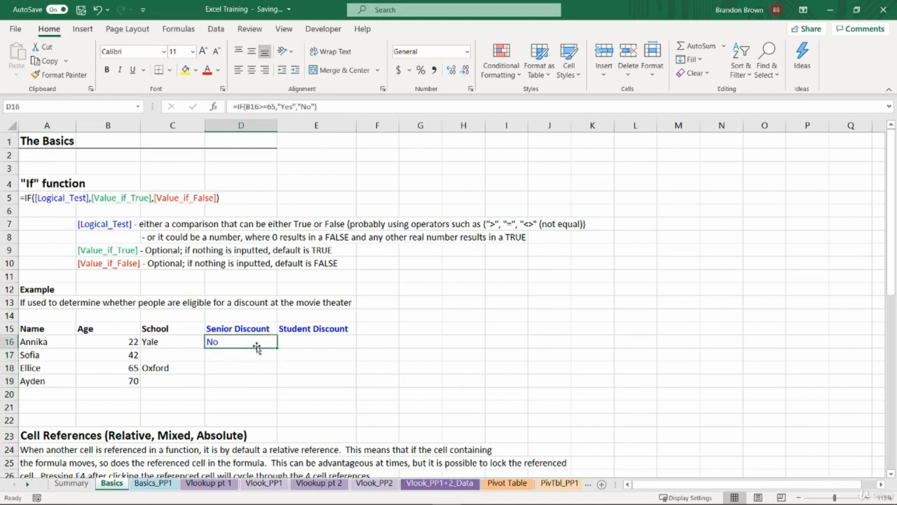
key(ctrl+c)
click(256, 357)
drag(257, 357, 248, 384)
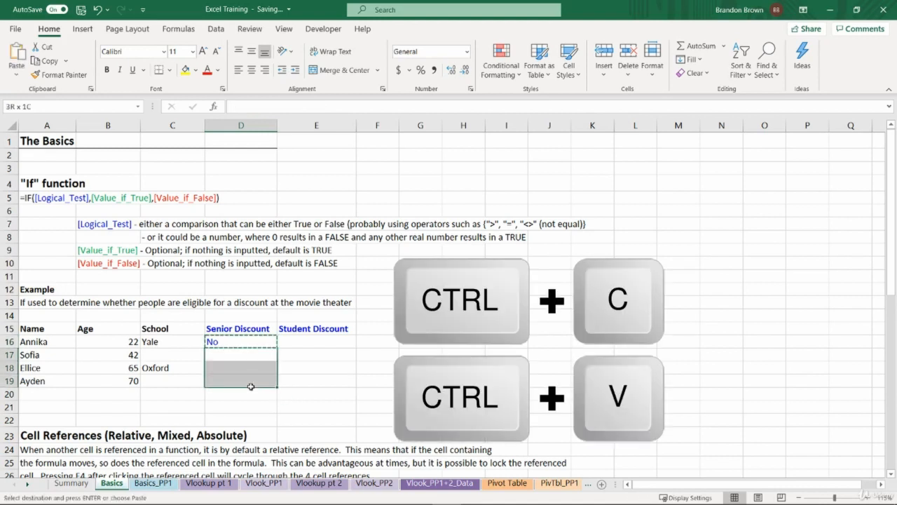
key(ctrl+v)
key(Escape)
Inspect the formulas in D16, D17 and D18 to compare which age cell each one references
double_click(239, 342)
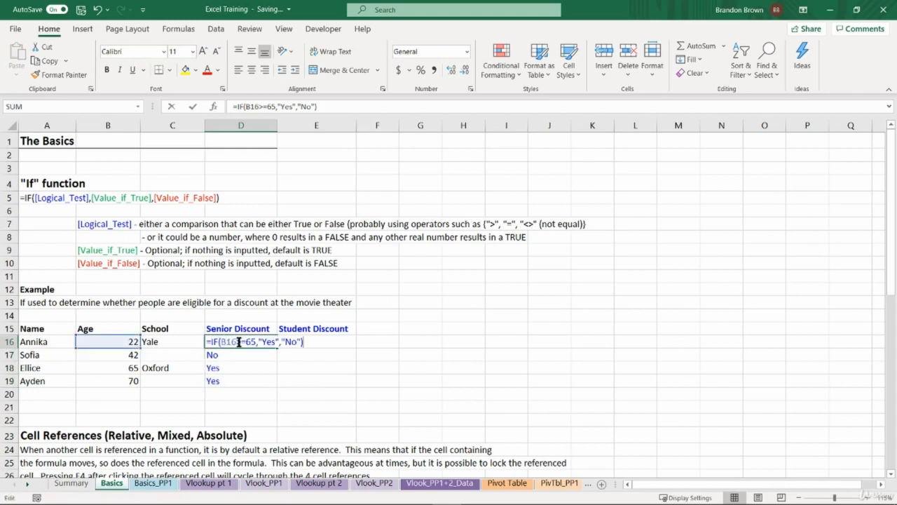
key(Escape)
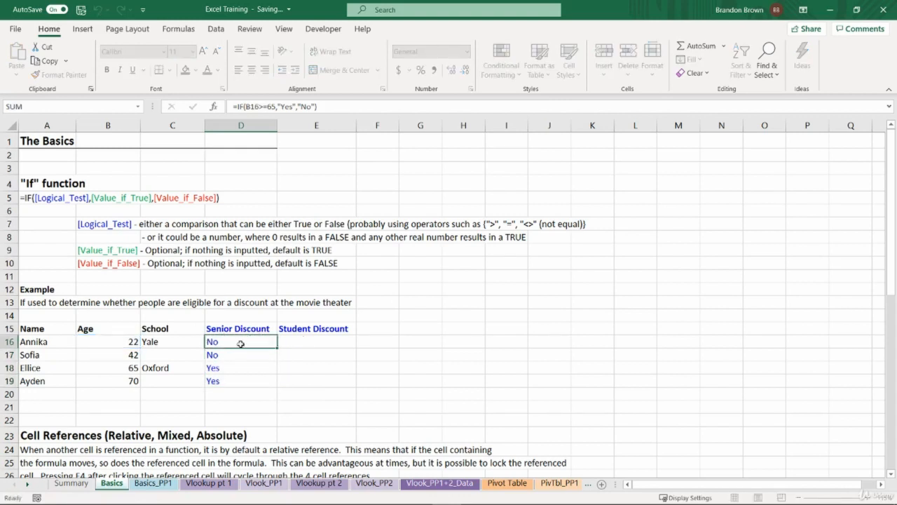
click(232, 355)
double_click(245, 354)
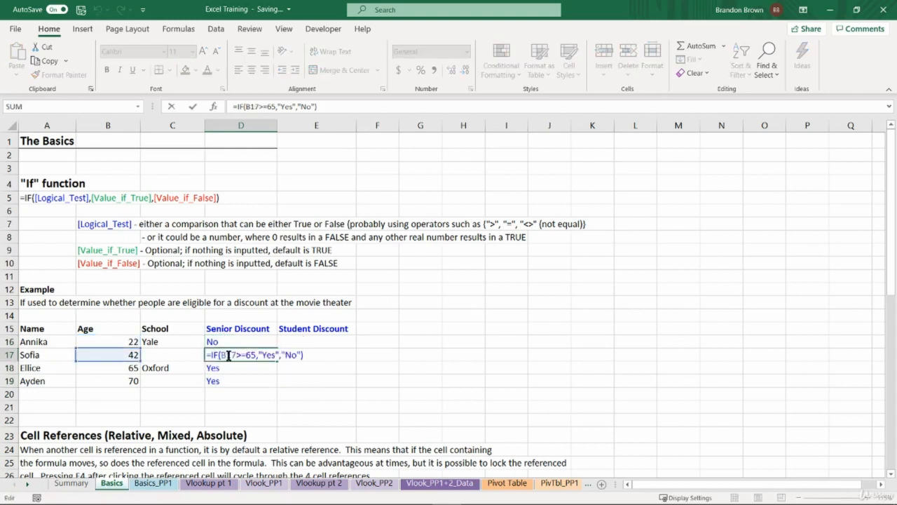
key(Escape)
double_click(232, 368)
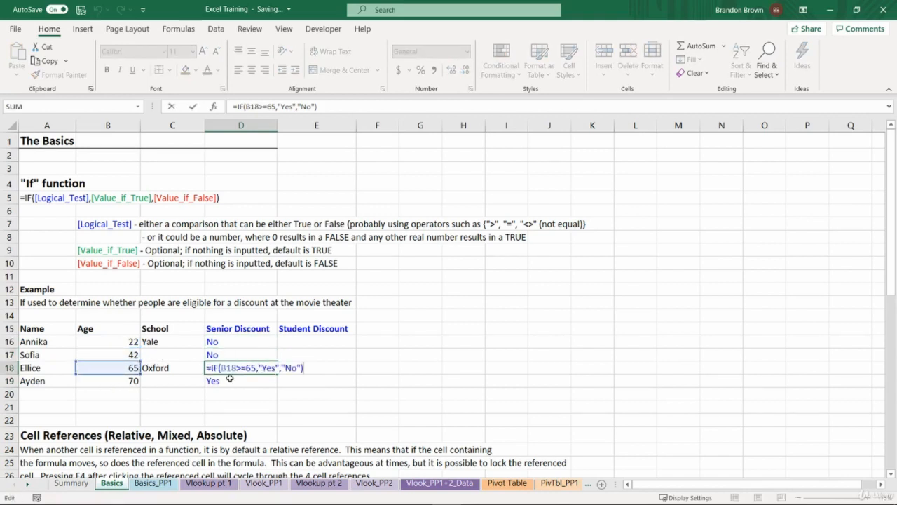
key(Escape)
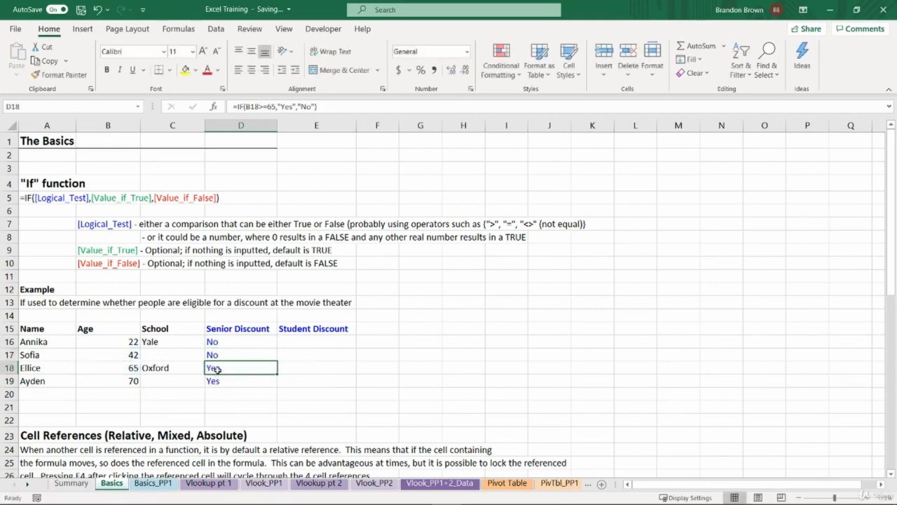
double_click(218, 373)
key(Escape)
Examine the senior discount formula in D16 and compare the results in D16:D19 with the ages in B16:B19
scroll(105, 392, down, 1)
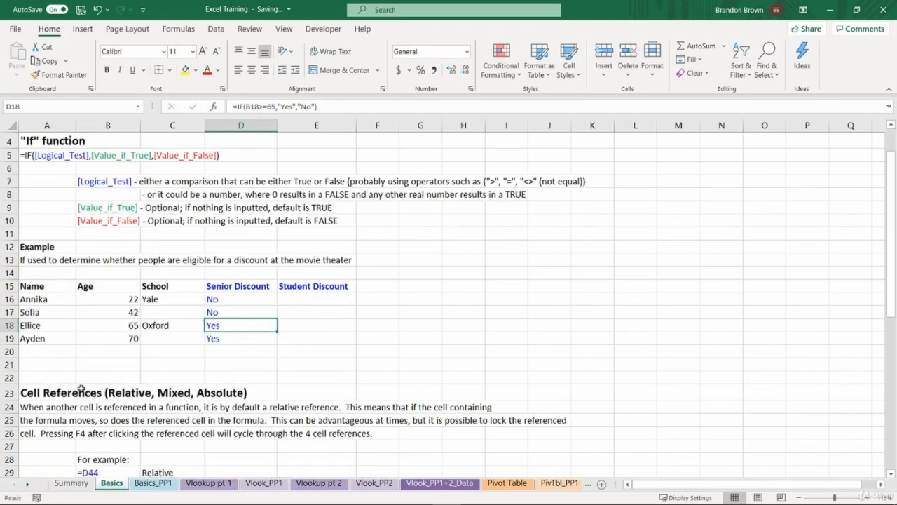
drag(55, 379, 54, 457)
click(53, 457)
scroll(129, 393, up, 1)
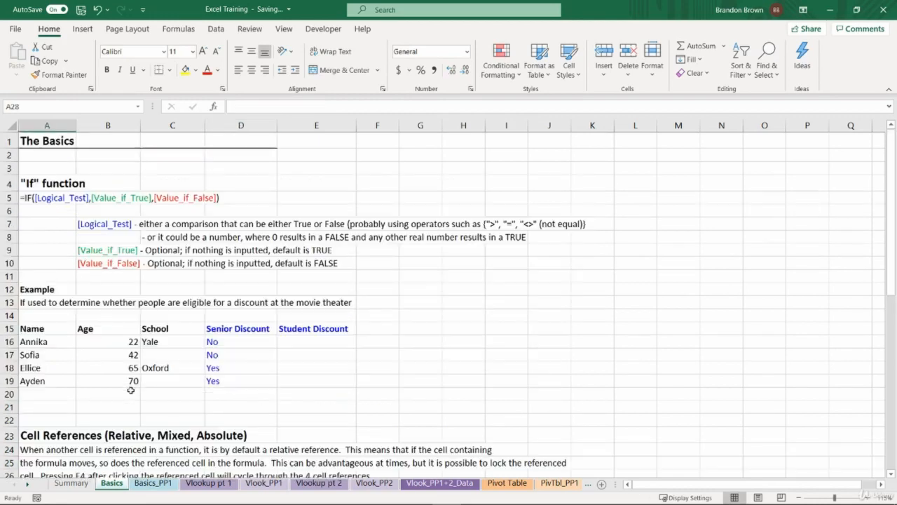
click(218, 337)
double_click(229, 341)
key(Escape)
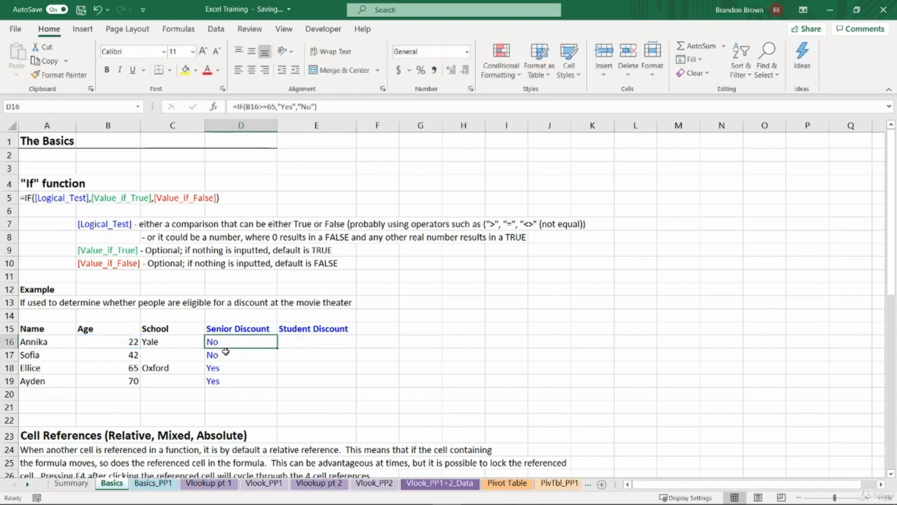
double_click(227, 342)
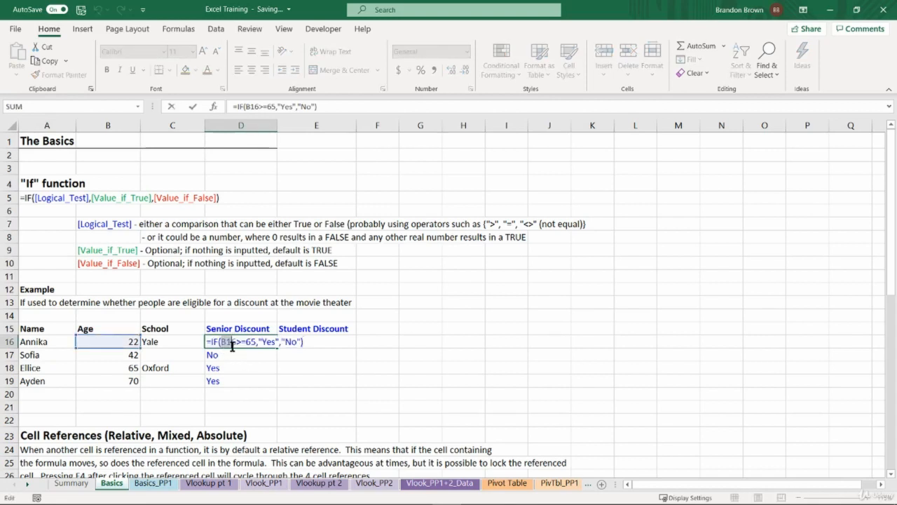
key(Escape)
drag(231, 340, 232, 386)
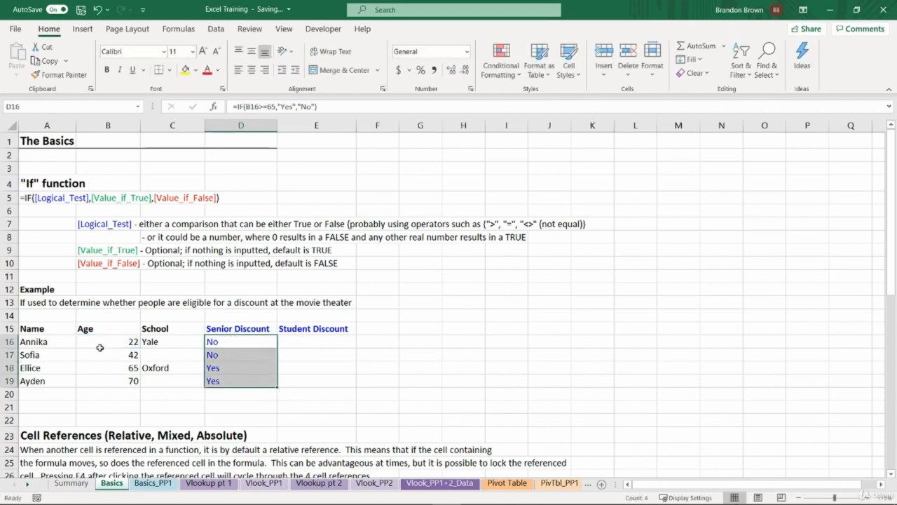
drag(108, 347, 114, 378)
click(120, 376)
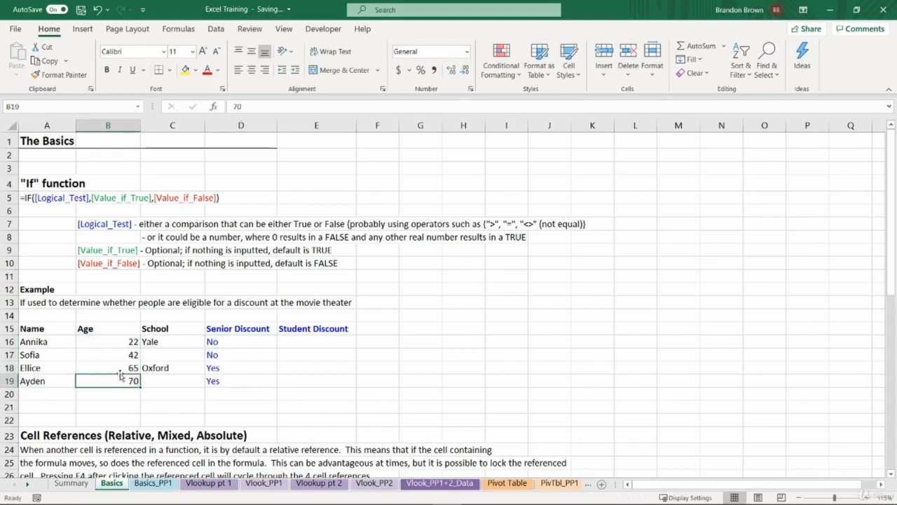
Copy the senior discount formula in D16 into E16 and check which cell the pasted formula references
click(241, 344)
click(324, 343)
click(252, 346)
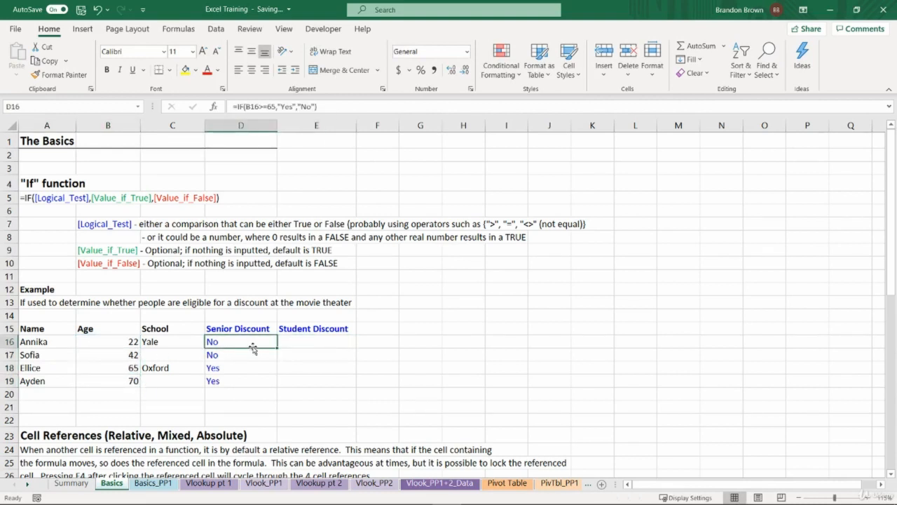
key(ctrl+c)
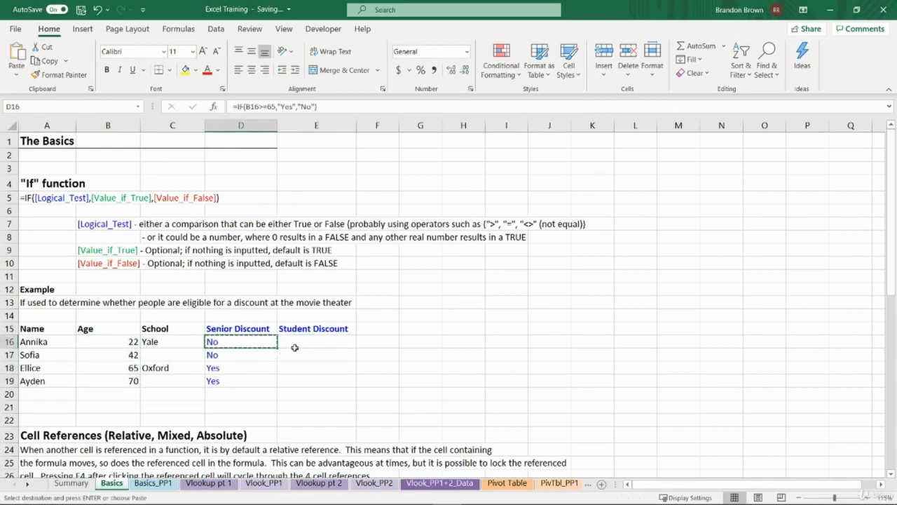
click(300, 342)
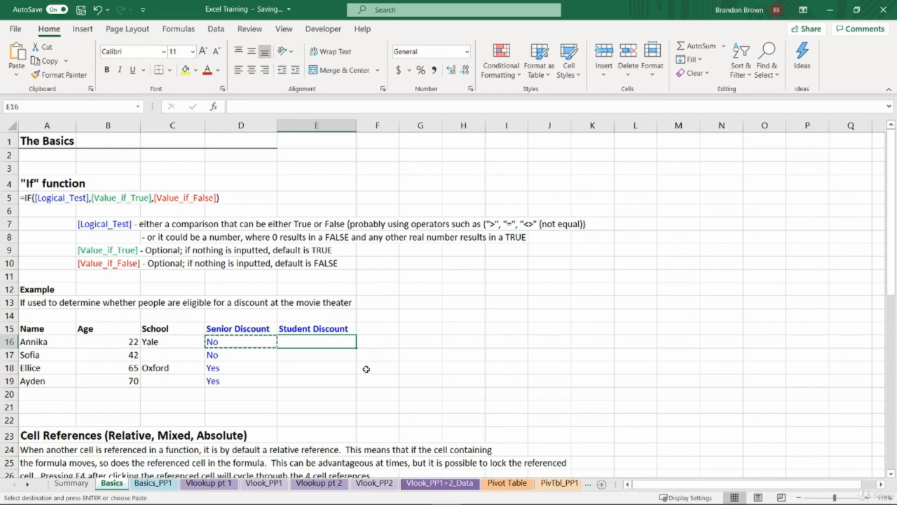
key(ctrl+v)
key(Escape)
double_click(293, 343)
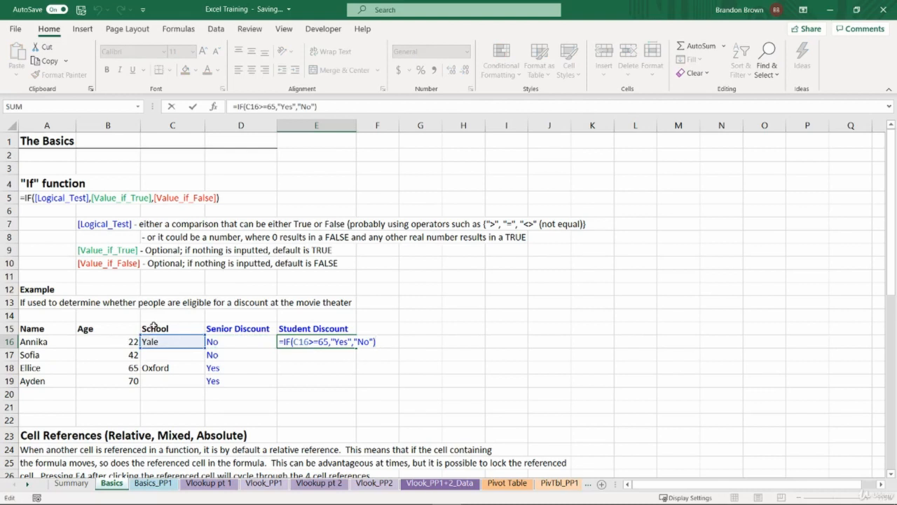
click(302, 329)
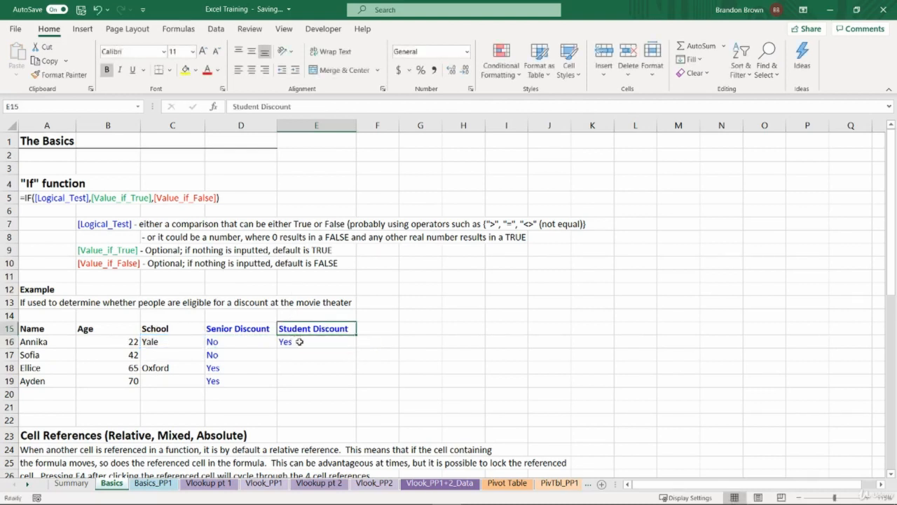
Change the logical test of the IF formula in E16 to C16="" so it checks for a blank school
drag(167, 356, 165, 382)
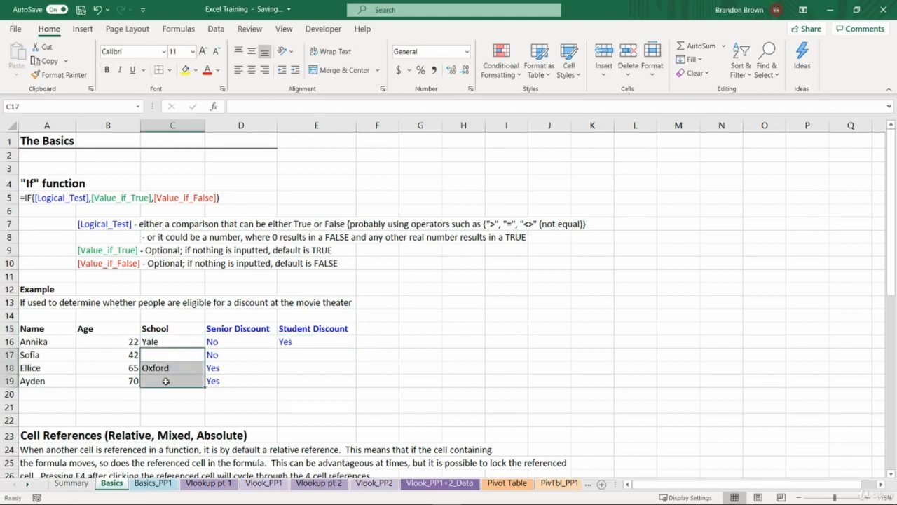
click(166, 381)
click(322, 340)
key(F2)
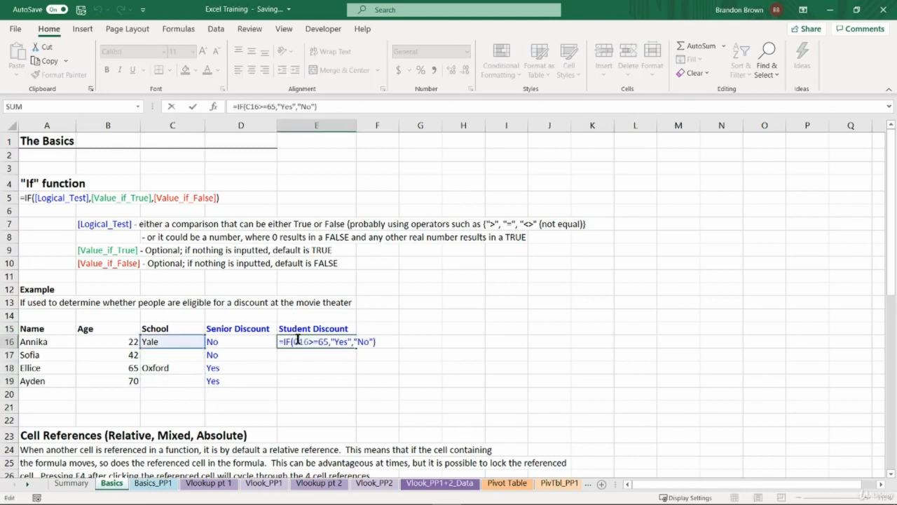
drag(309, 341, 327, 339)
text(=)
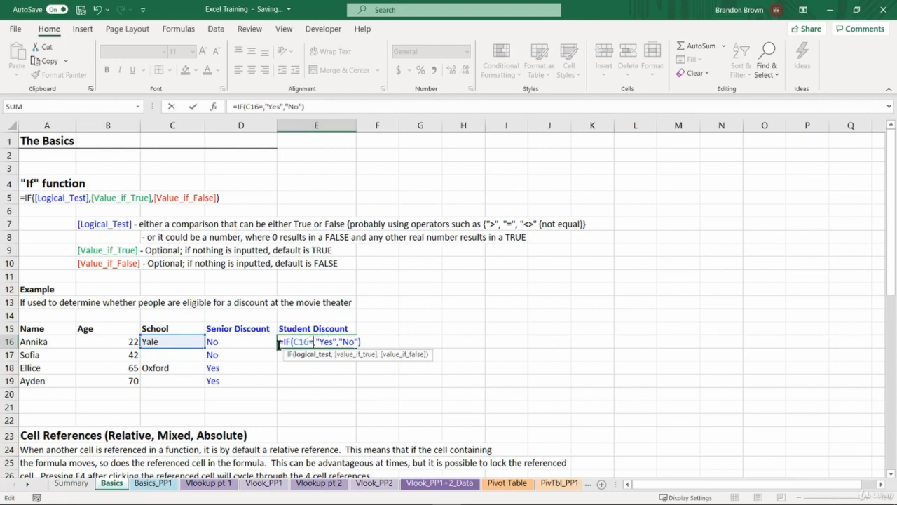
text("")
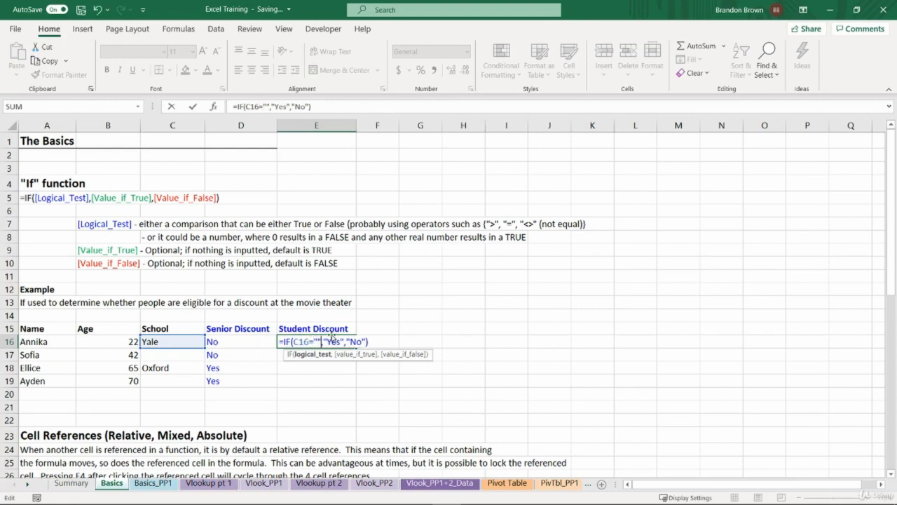
Set the value if true to "No" and the value if false to "Yes" in the E16 formula
drag(340, 341, 344, 342)
key(BackSpace)
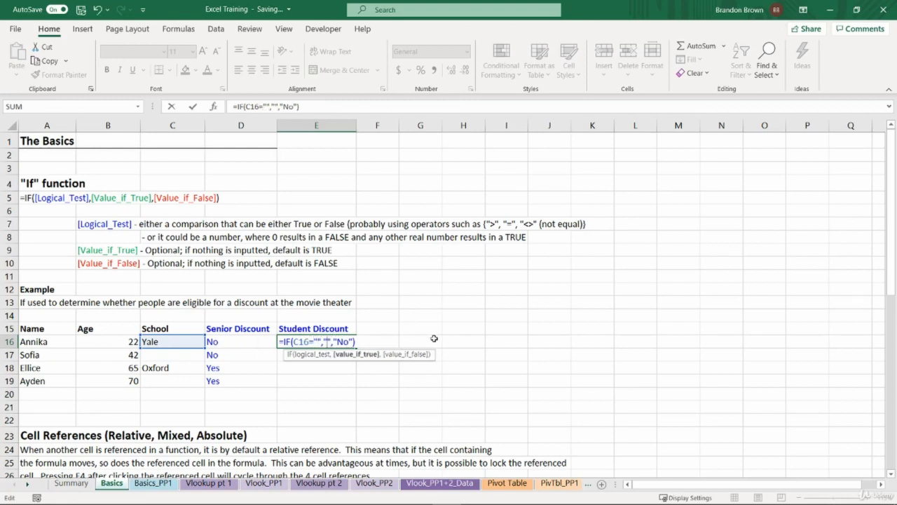
text(No)
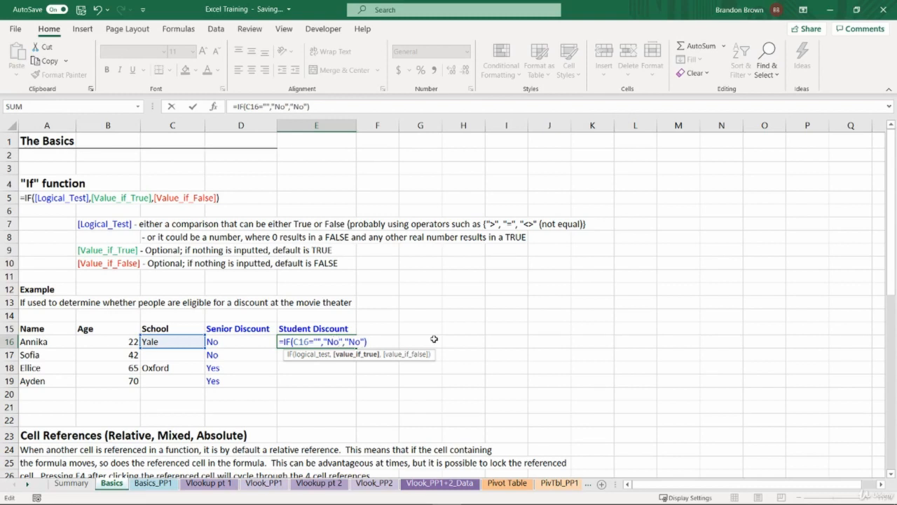
key(Right)
key(Right)
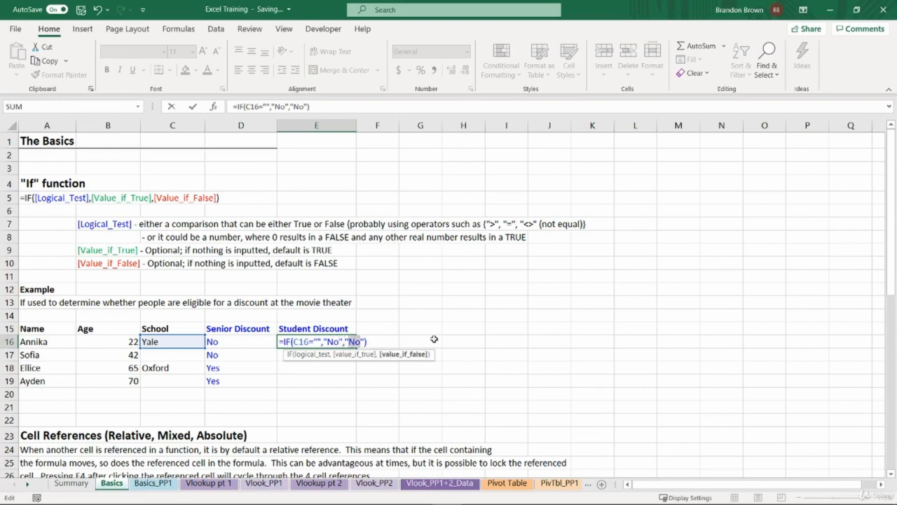
text(Yes)
click(372, 341)
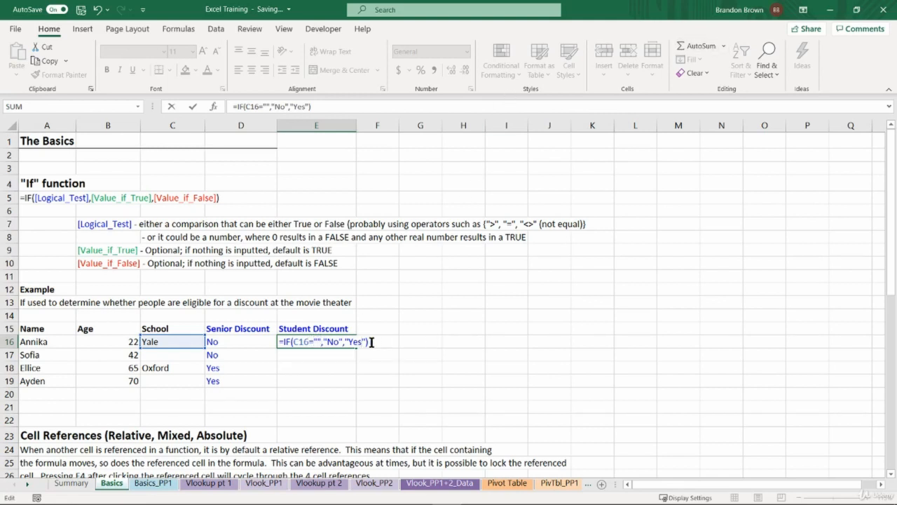
Replace the logical test in the E16 formula with LEN(C16)=0
click(298, 342)
text(LEN()
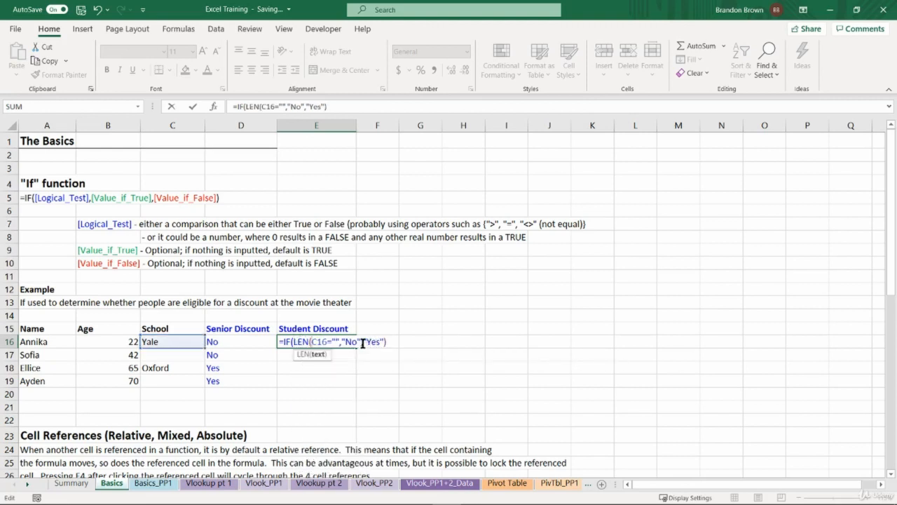
key(Right)
key(Right)
key(Right)
text()=0)
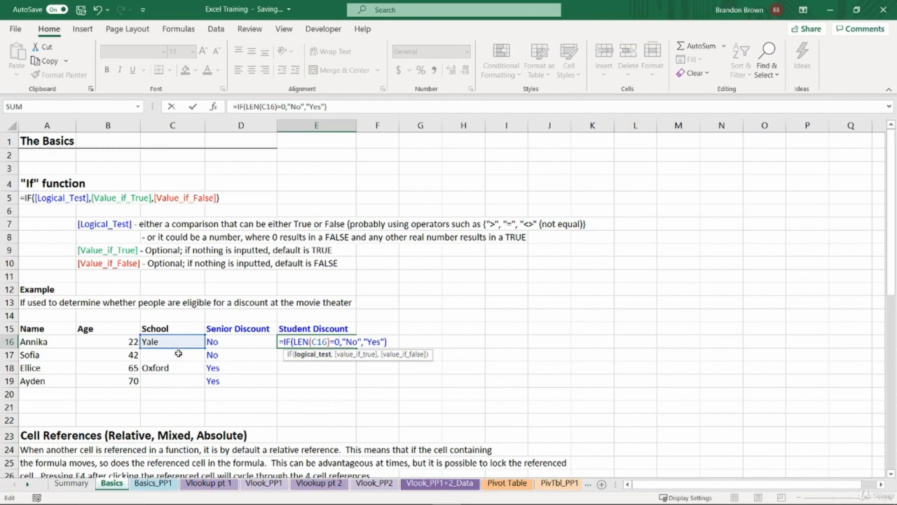
Restore the blank-school test and enter the E16 formula as =IF(C16="","No","Yes")
drag(295, 342, 319, 344)
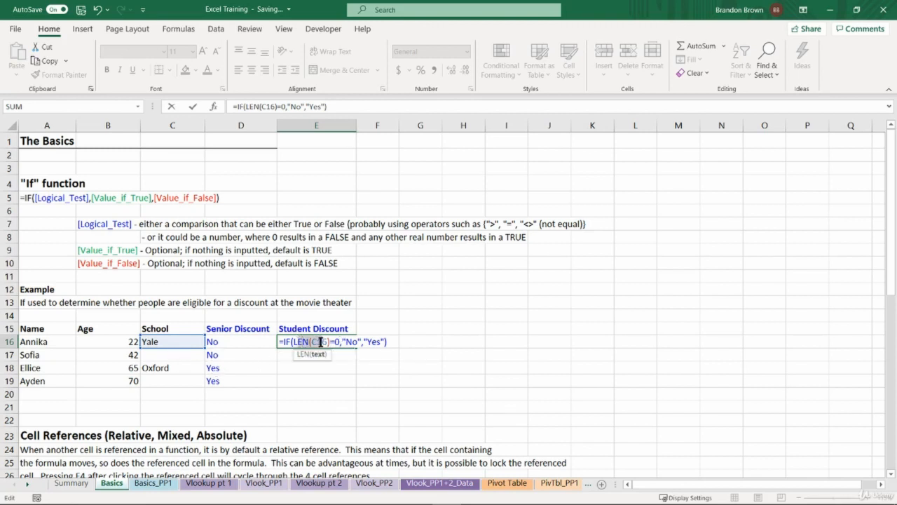
key(BackSpace)
click(310, 339)
key(BackSpace)
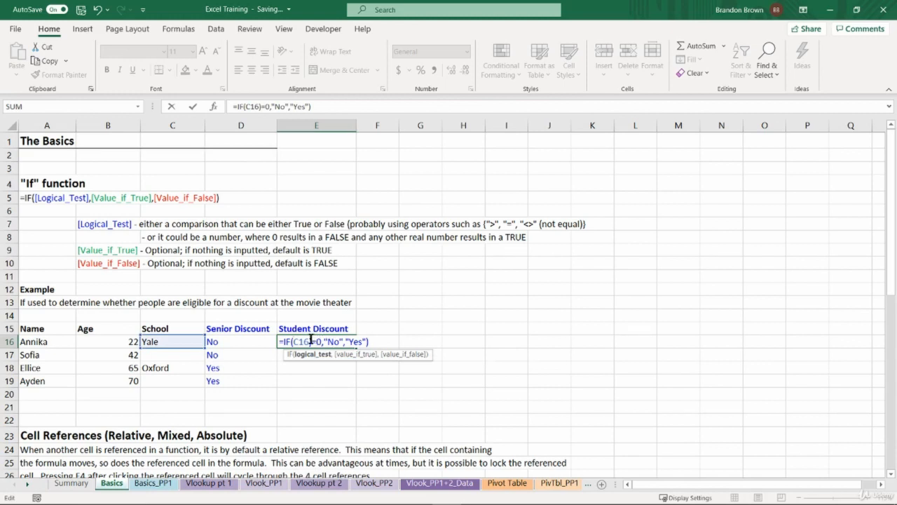
text())
key(BackSpace)
key(BackSpace)
key(BackSpace)
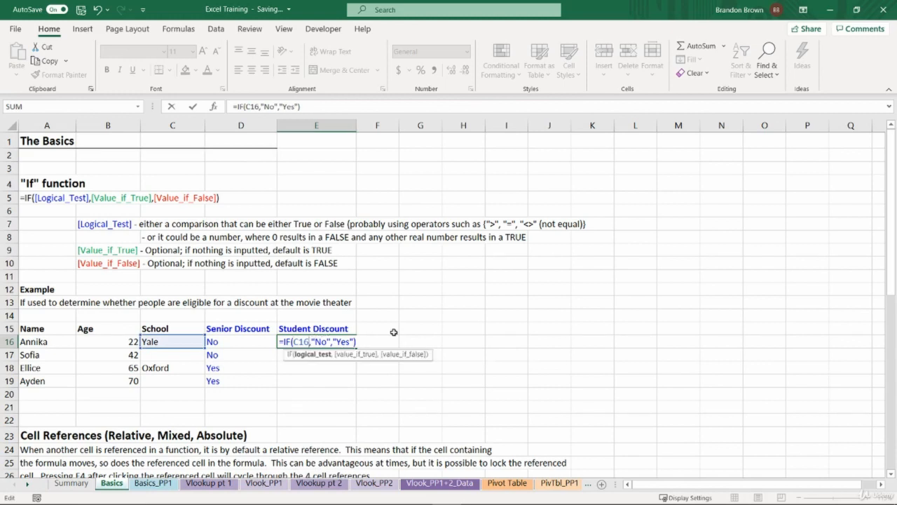
text(="")
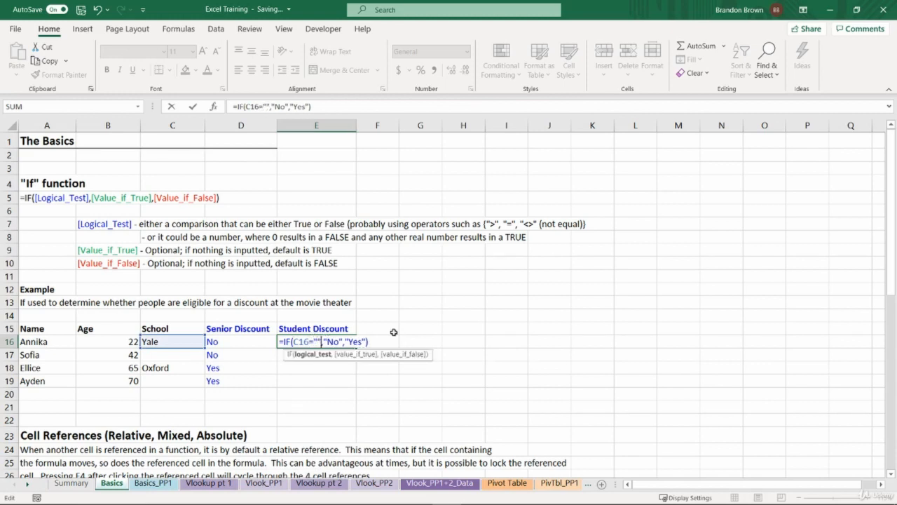
key(Right)
key(Right)
key(Right)
key(Right)
key(Right)
key(Right)
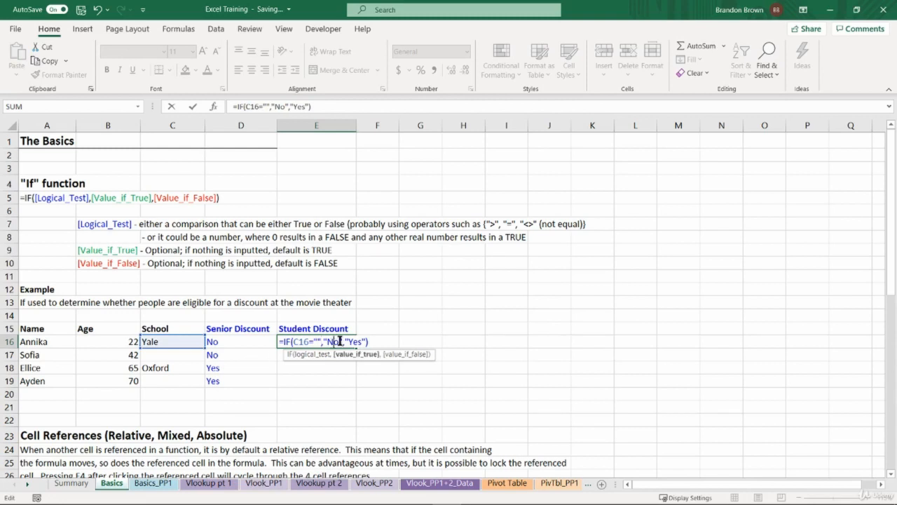
key(Return)
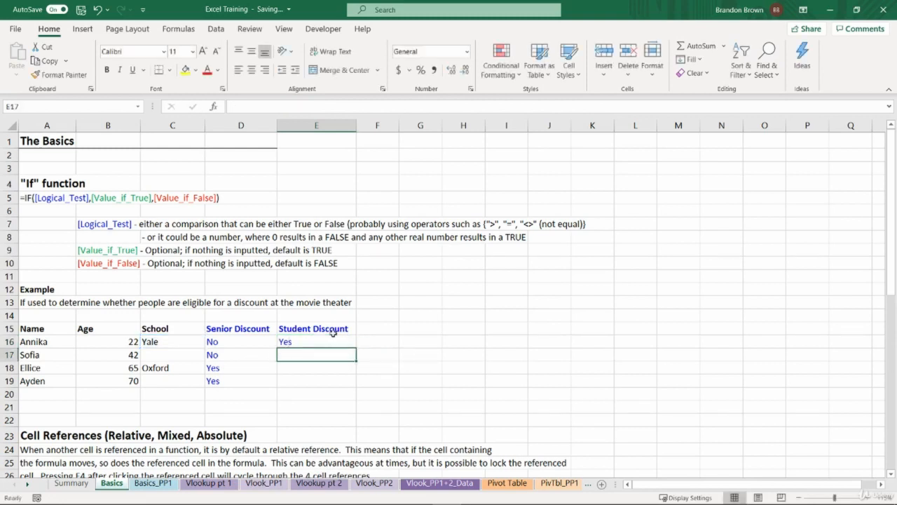
Review the student discount formula in E16 and fill it down into E17
click(320, 340)
double_click(316, 340)
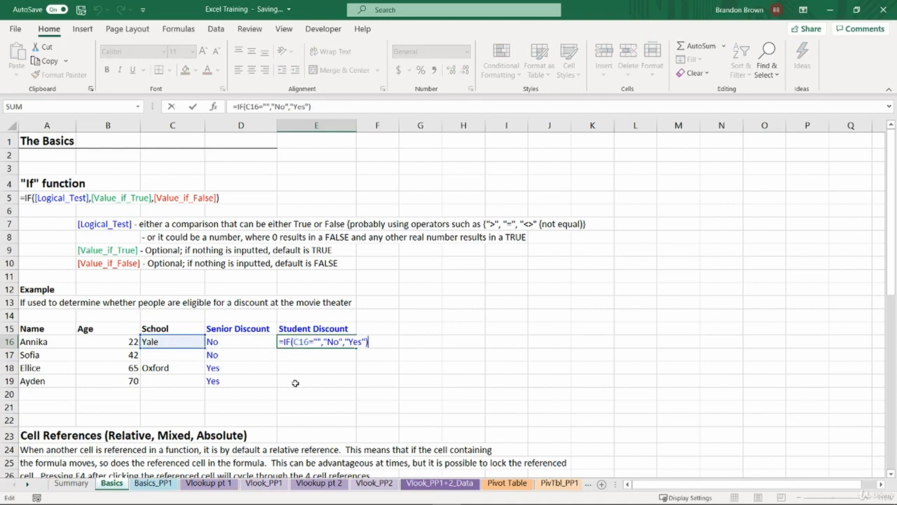
drag(296, 381, 298, 352)
click(294, 354)
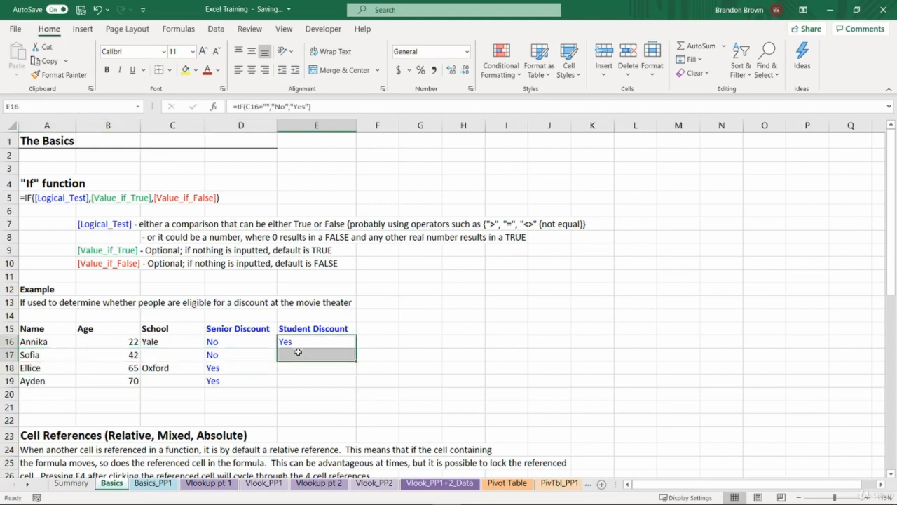
key(ctrl+d)
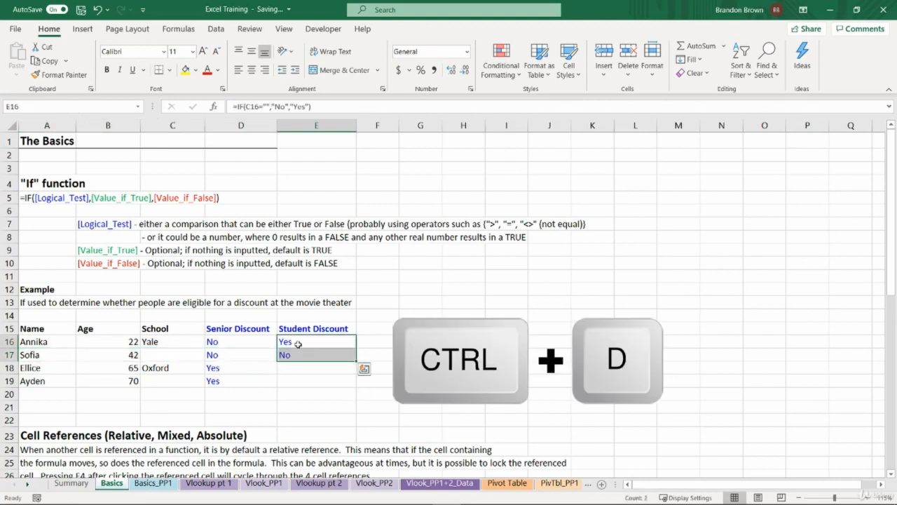
Check the cell reference in the E17 formula and fill the formula down through E19
click(301, 353)
key(F2)
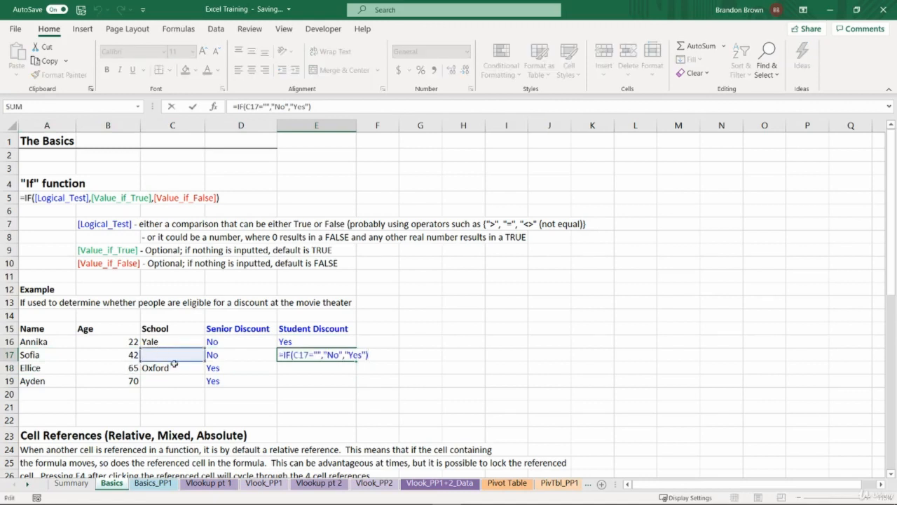
key(Escape)
drag(300, 356, 300, 384)
key(ctrl+d)
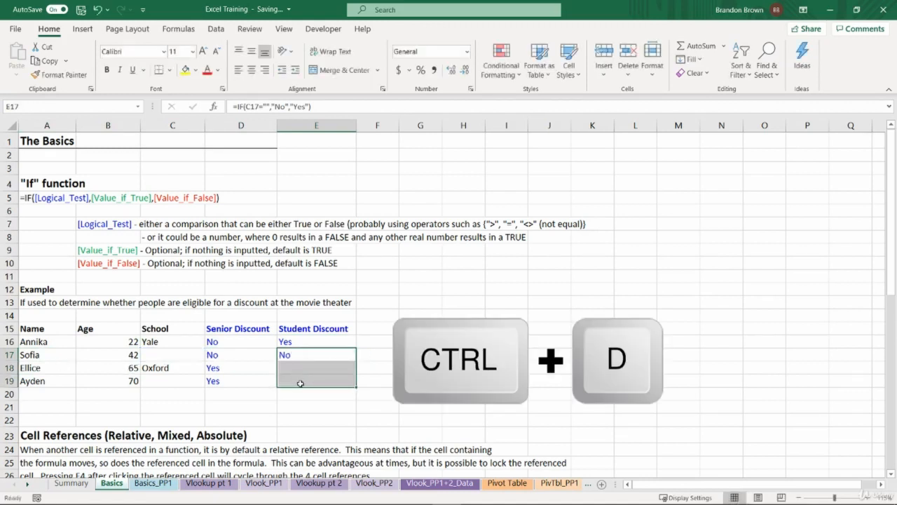
Inspect the student discount formulas in E18 and E19 and compare them with the data in rows 18 and 19
click(299, 384)
click(293, 367)
key(F2)
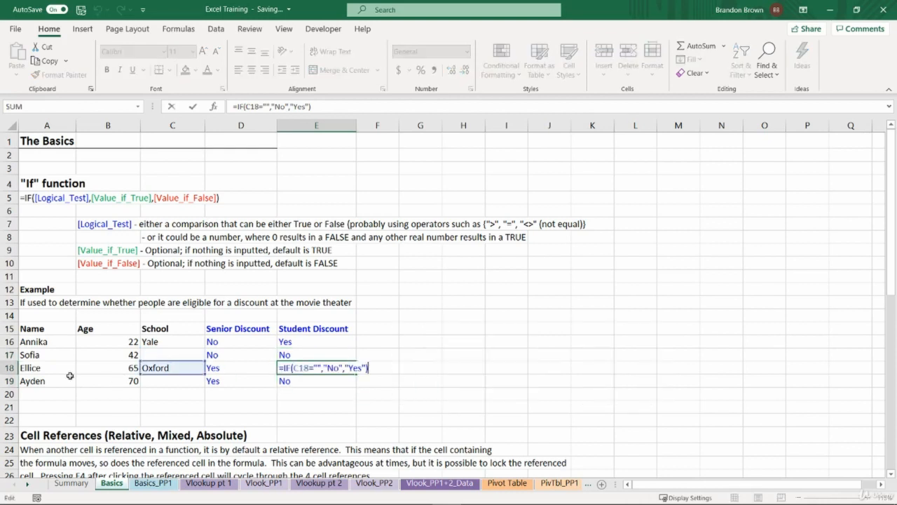
key(Escape)
drag(35, 368, 311, 375)
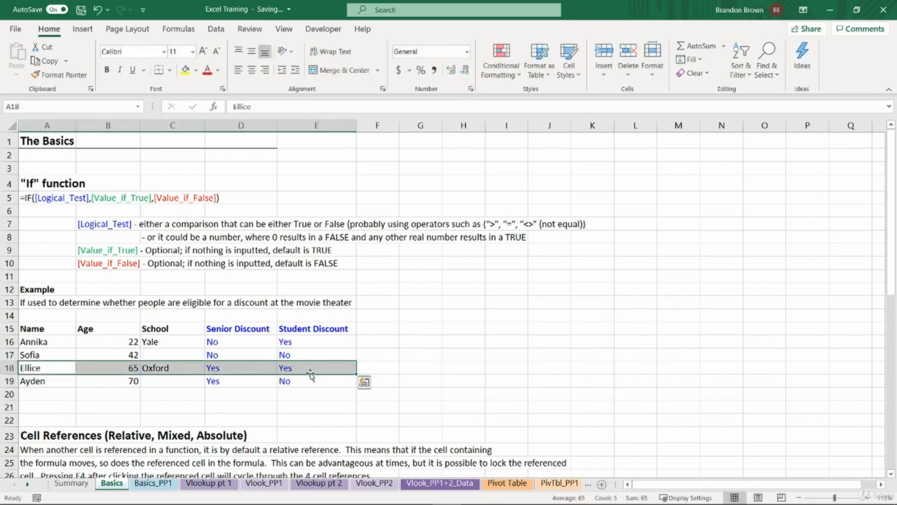
drag(46, 386, 288, 381)
click(287, 381)
key(F2)
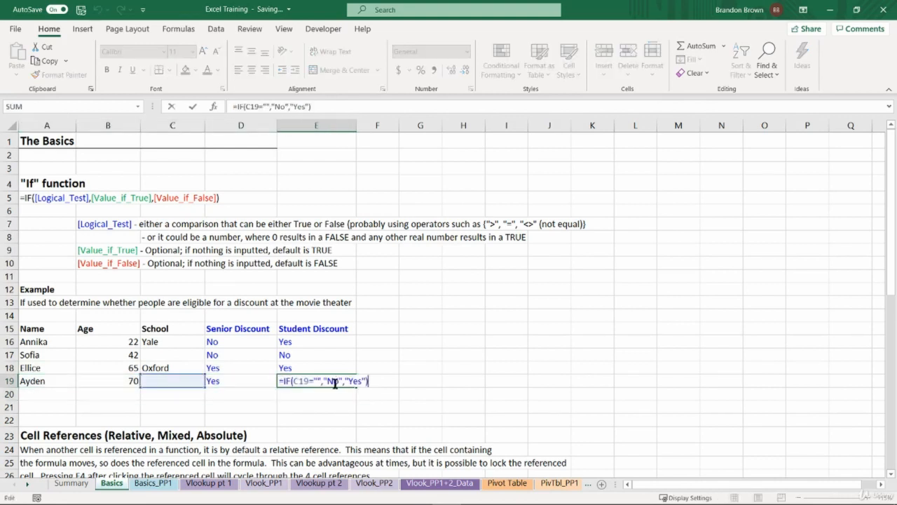
Inspect the age in row 19 and the senior discount formulas in D19, D17 and D16
key(Escape)
click(54, 381)
click(108, 381)
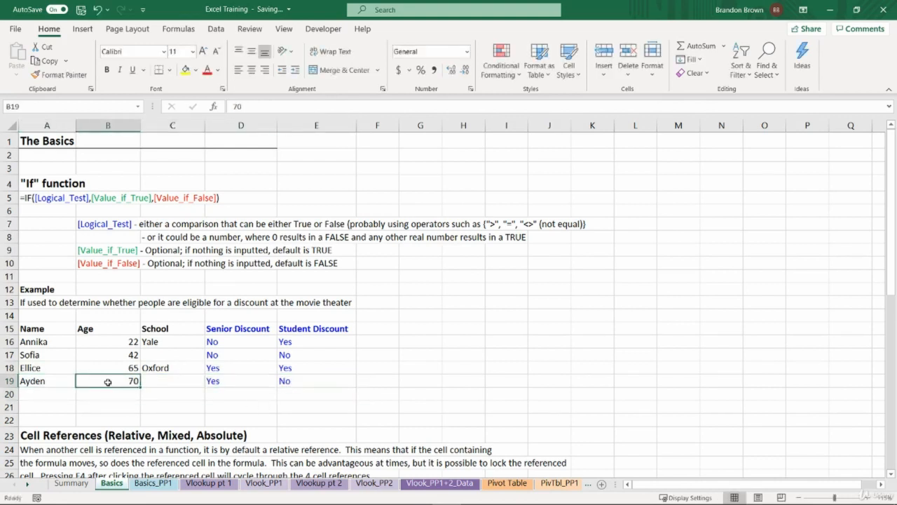
click(232, 383)
key(F2)
key(Escape)
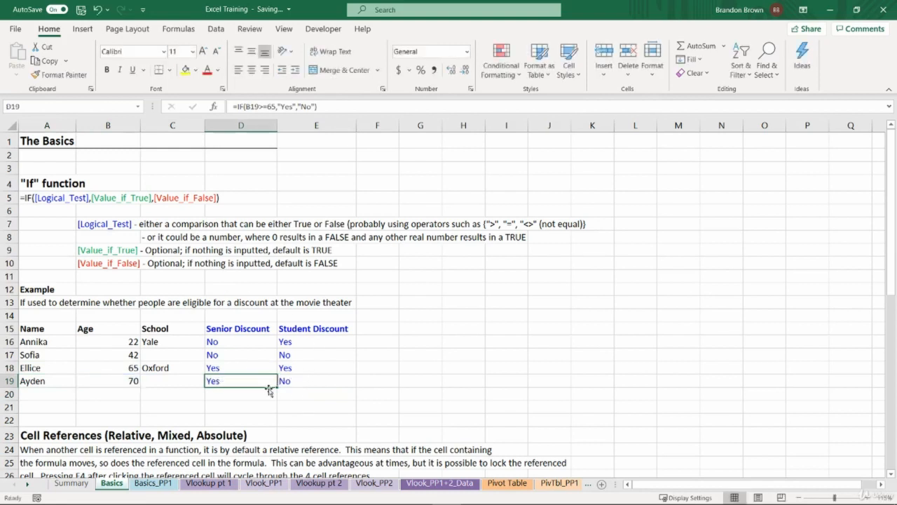
click(252, 352)
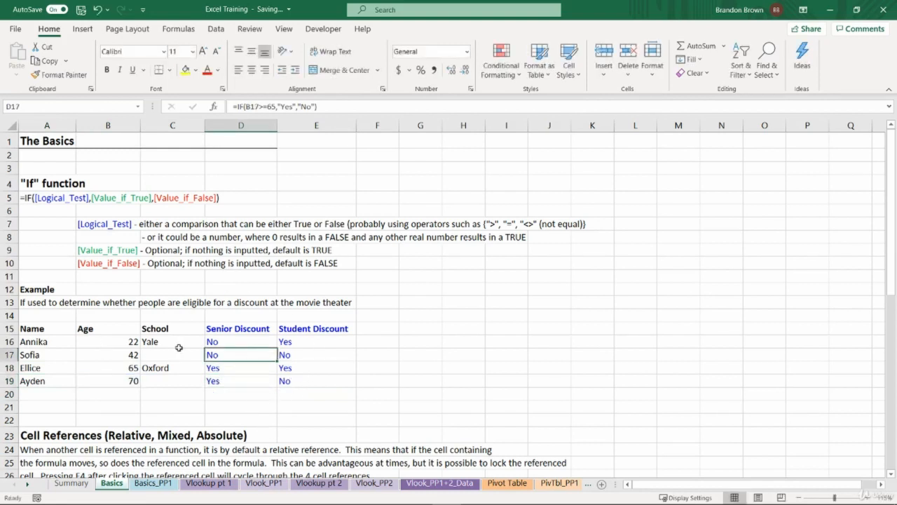
click(246, 341)
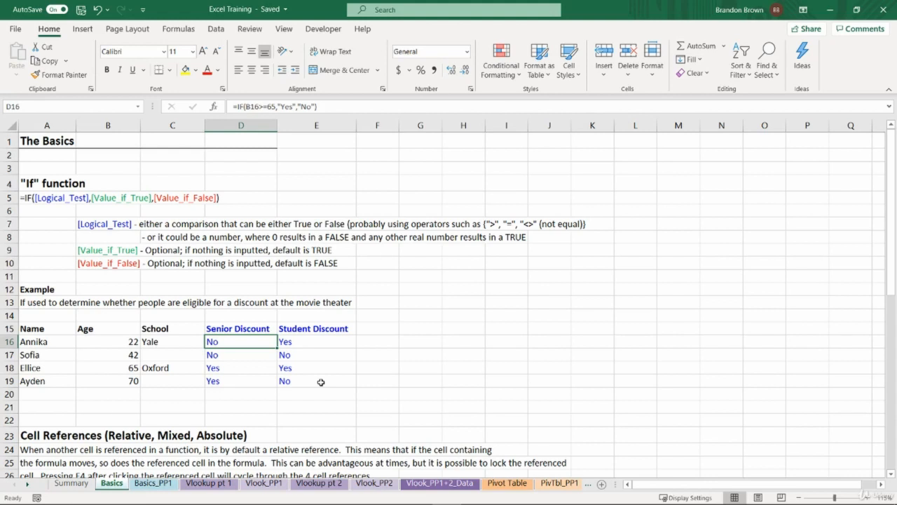
Look over the Cell References section and relate it to the data and discount columns of the movie theater table
drag(321, 381, 249, 337)
click(248, 341)
click(65, 435)
scroll(105, 427, down, 6)
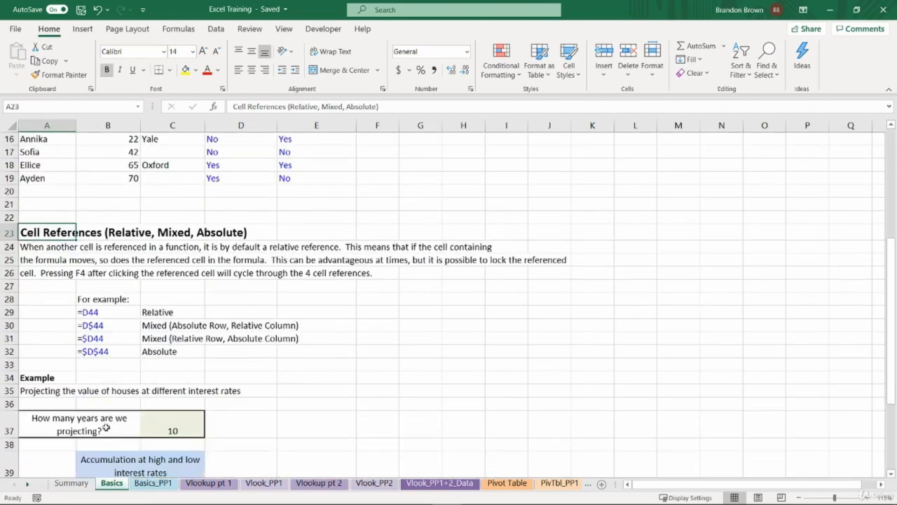
key(Down)
key(Down)
key(Down)
key(Down)
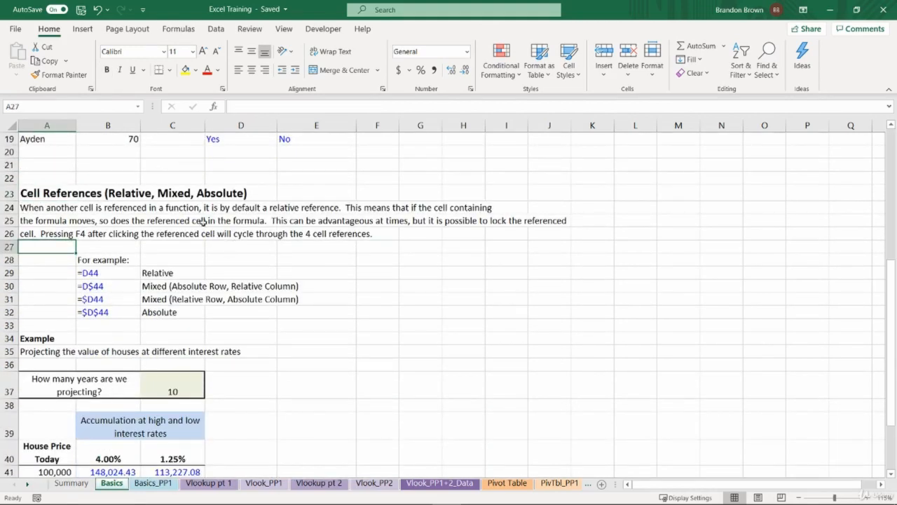
scroll(58, 190, up, 3)
drag(70, 210, 175, 256)
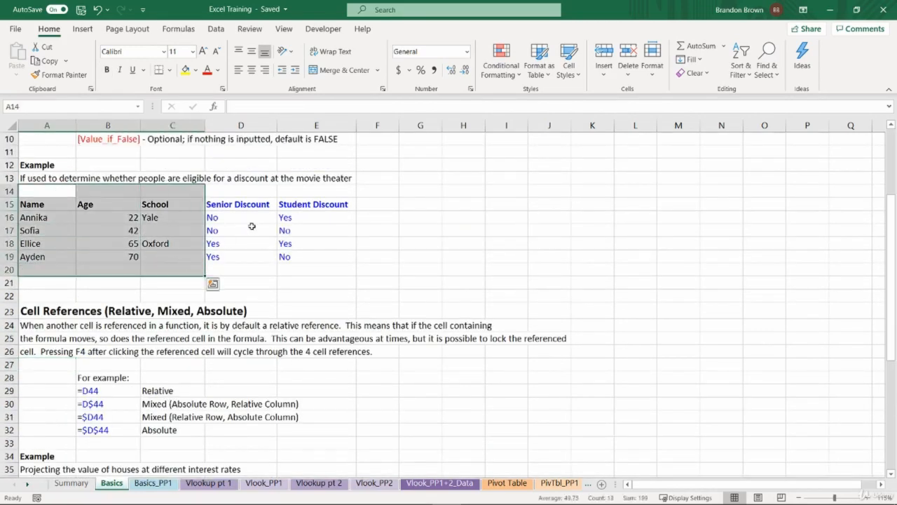
click(246, 230)
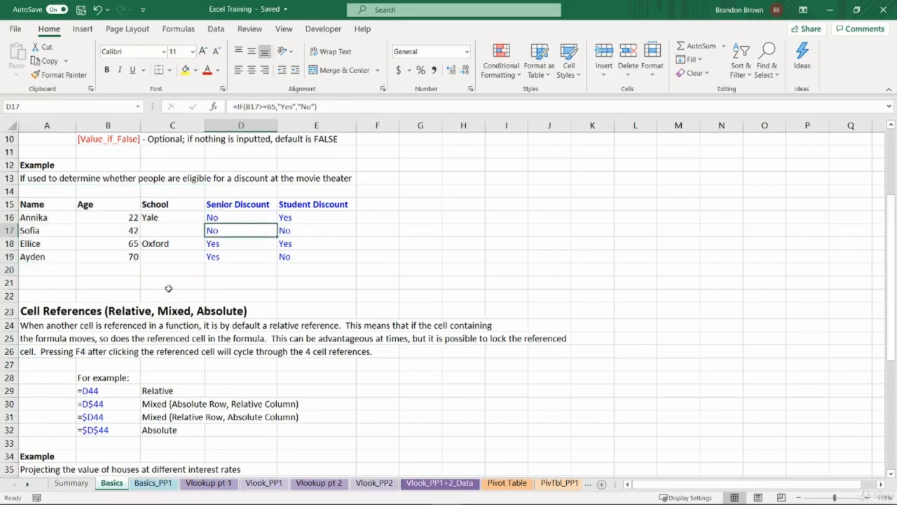
Check the B16 reference in the D16 senior discount formula and copy the formula into H16
click(218, 219)
double_click(218, 221)
drag(220, 218, 233, 218)
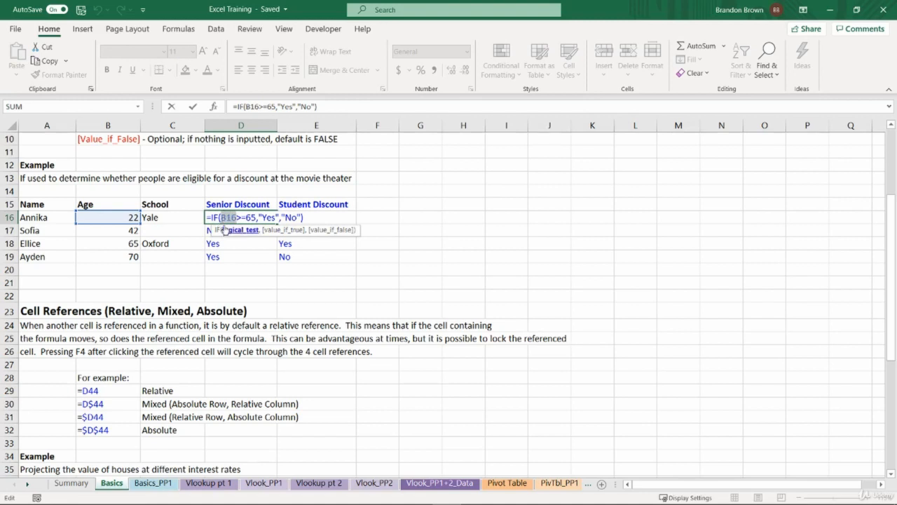
key(Escape)
mouse_move(218, 217)
mouse_down()
mouse_move(249, 240)
mouse_move(273, 241)
mouse_move(218, 218)
mouse_up()
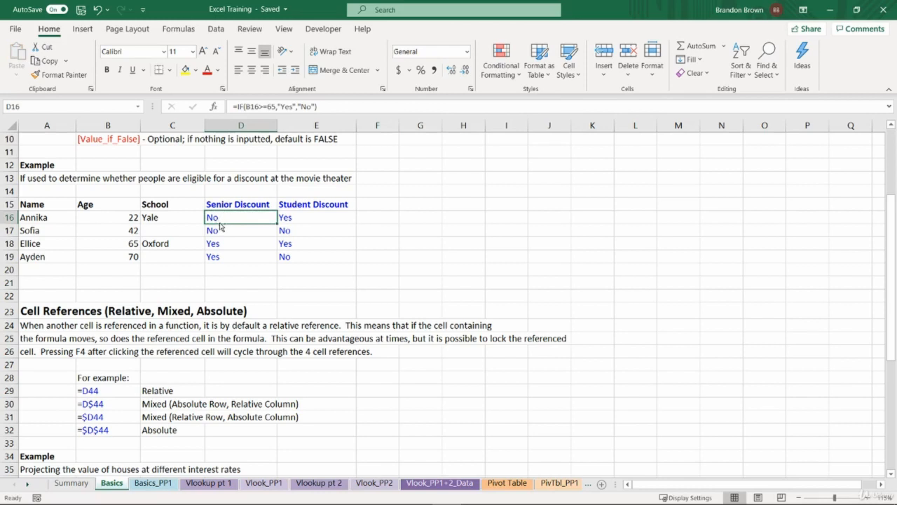
key(ctrl+c)
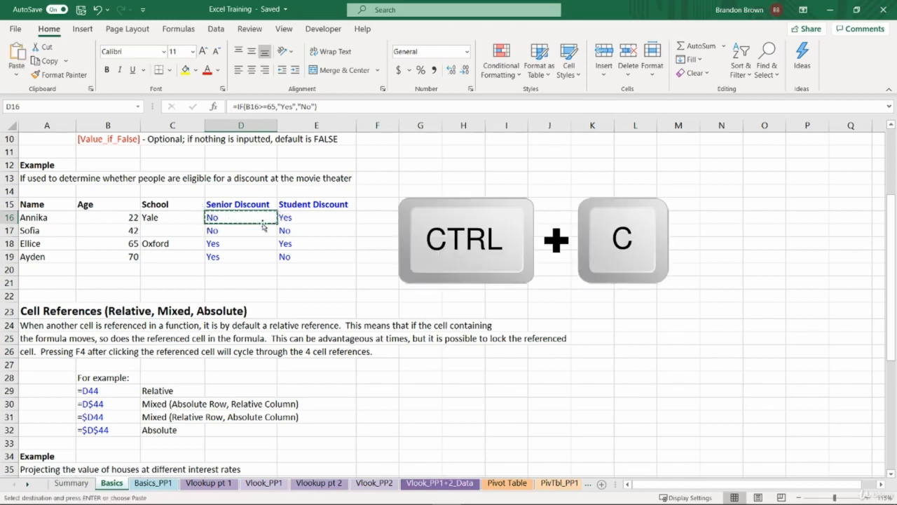
click(453, 218)
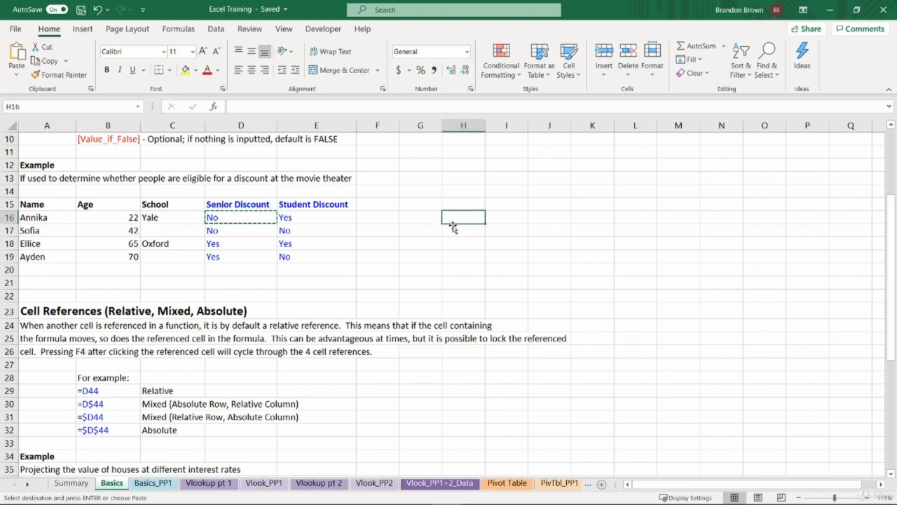
key(ctrl+v)
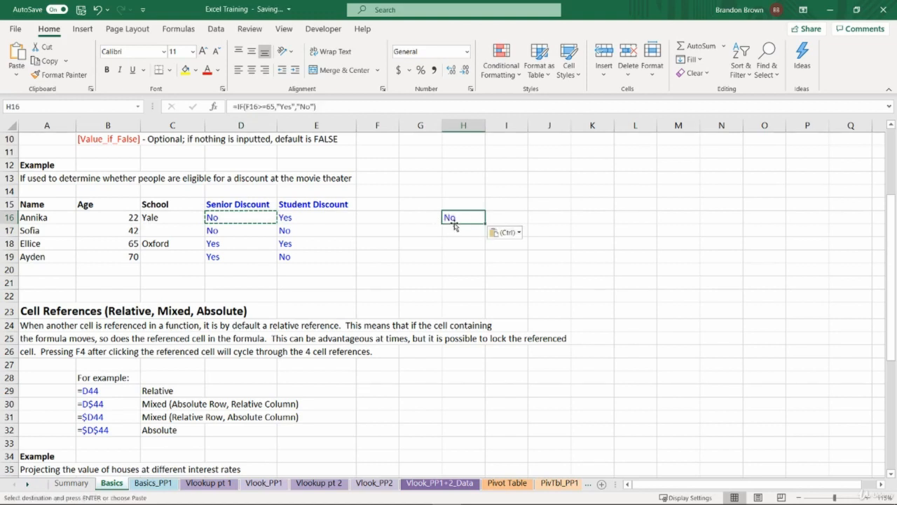
key(Escape)
key(Escape)
Inspect the copied formula in H16 and locate the cell its logical test refers to
click(385, 225)
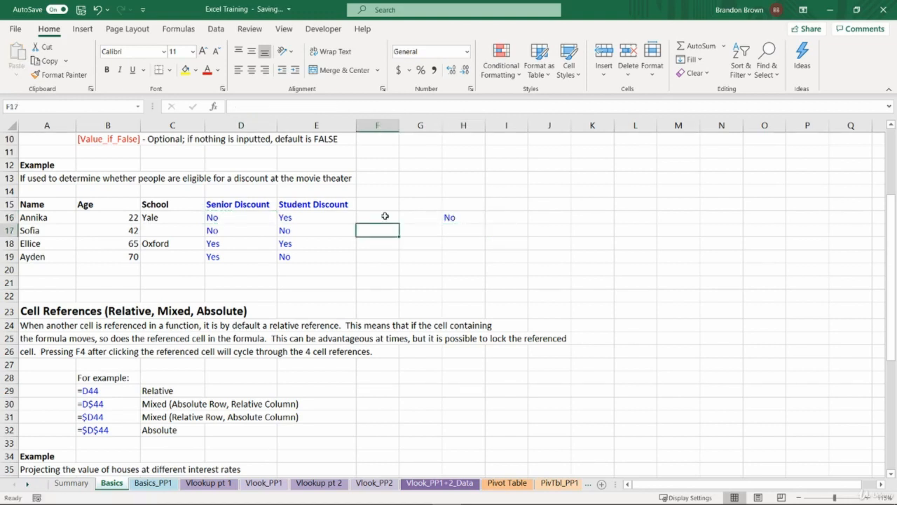
mouse_move(373, 211)
mouse_down()
mouse_move(443, 224)
mouse_move(385, 224)
mouse_up()
double_click(456, 218)
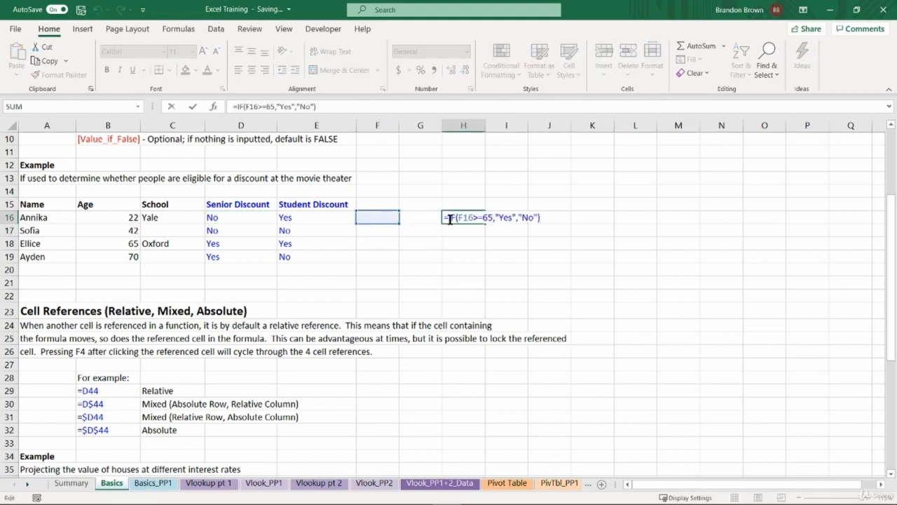
key(F2)
key(Escape)
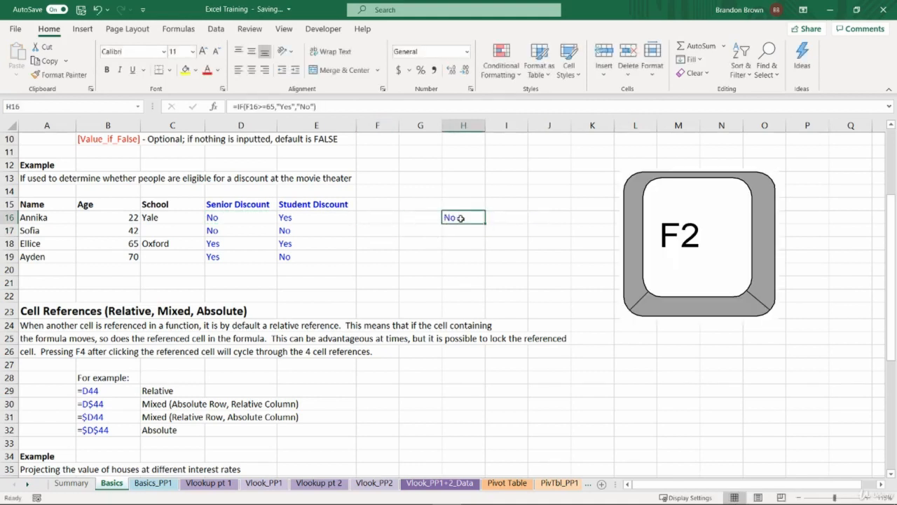
double_click(461, 218)
key(Escape)
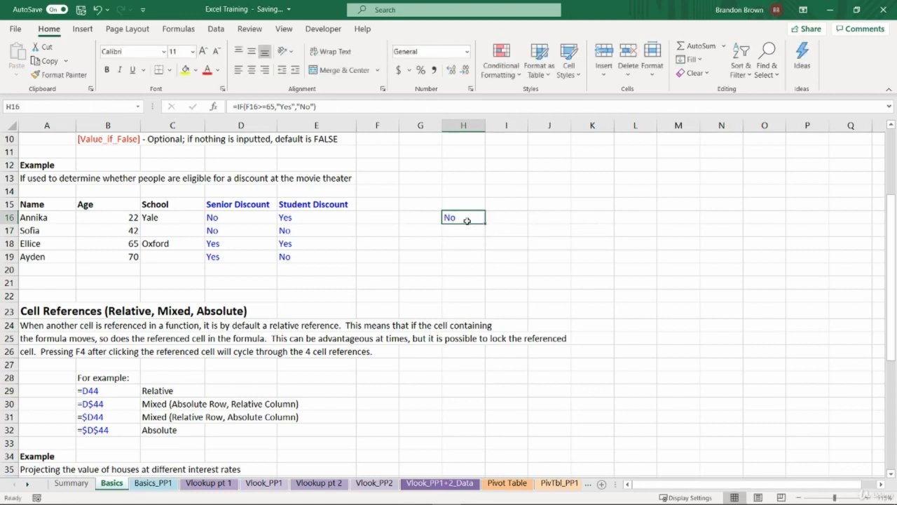
double_click(467, 220)
double_click(469, 217)
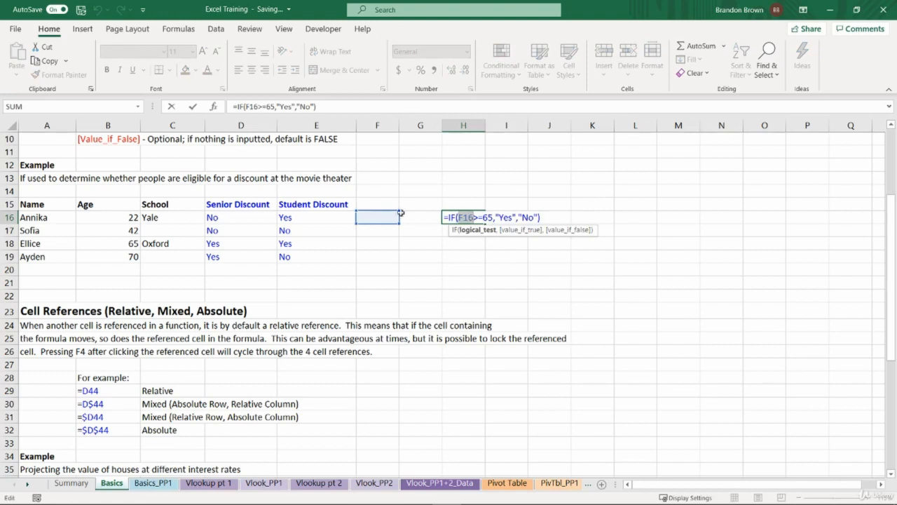
key(Escape)
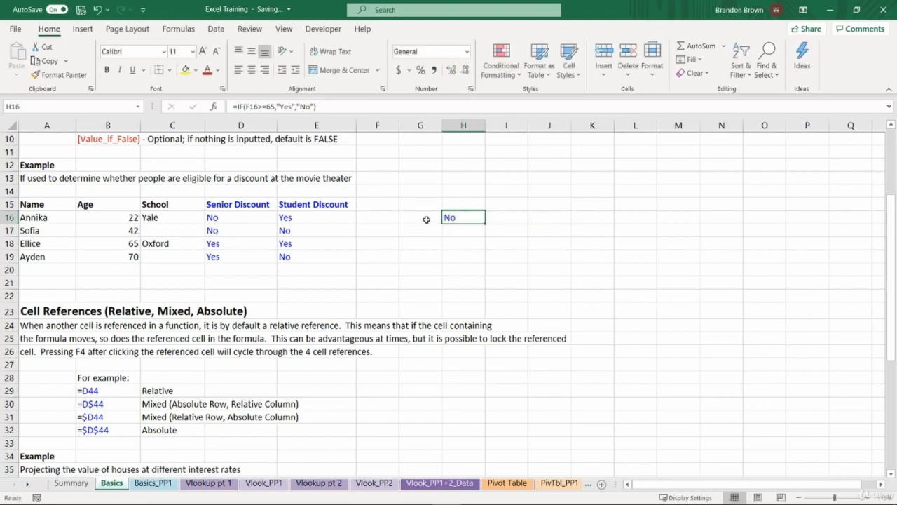
Compare the Cell References notes with the discount formulas in D16:E19 and the age in B16
click(371, 336)
click(54, 373)
scroll(75, 346, down, 3)
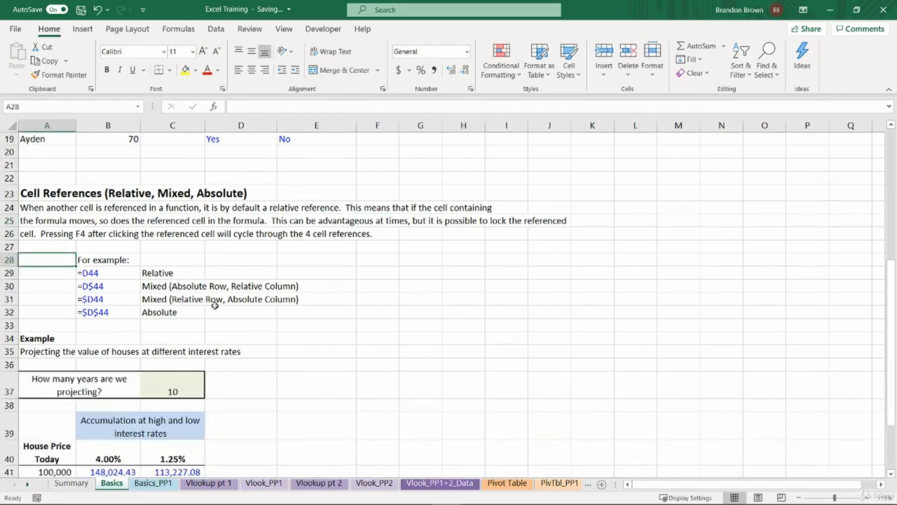
scroll(199, 305, up, 3)
drag(237, 217, 541, 216)
click(129, 219)
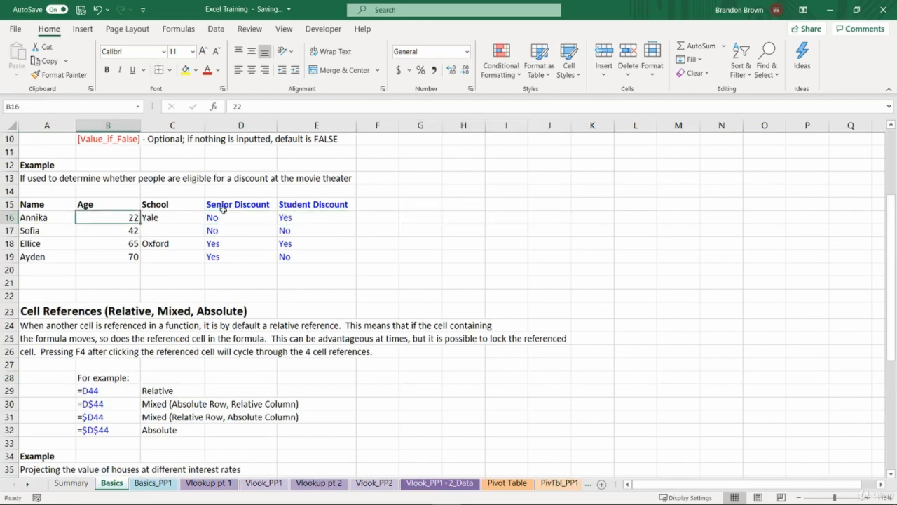
drag(224, 220, 301, 256)
click(271, 224)
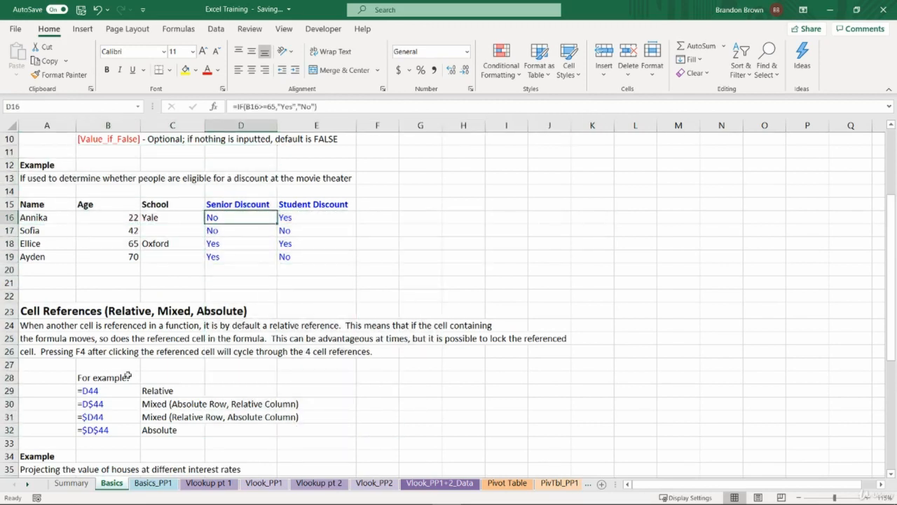
Examine the mixed and absolute reference examples in B30:B32 and the explanation in rows 23 to 26
click(95, 401)
scroll(119, 393, down, 2)
click(114, 342)
click(118, 349)
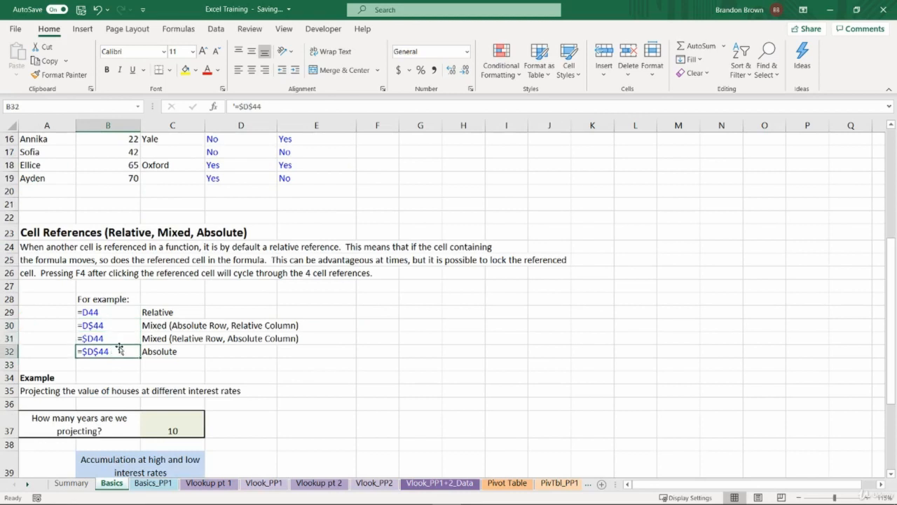
scroll(112, 327, down, 1)
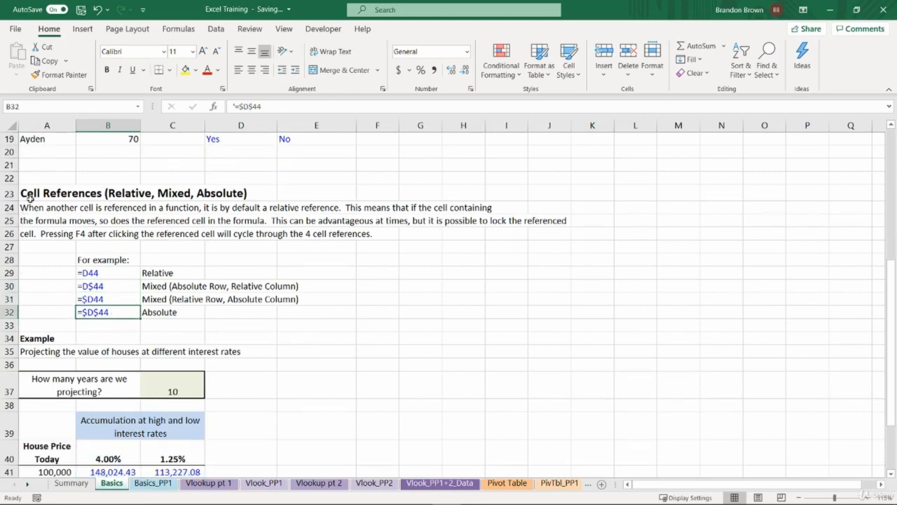
drag(28, 197, 42, 237)
click(49, 235)
click(59, 258)
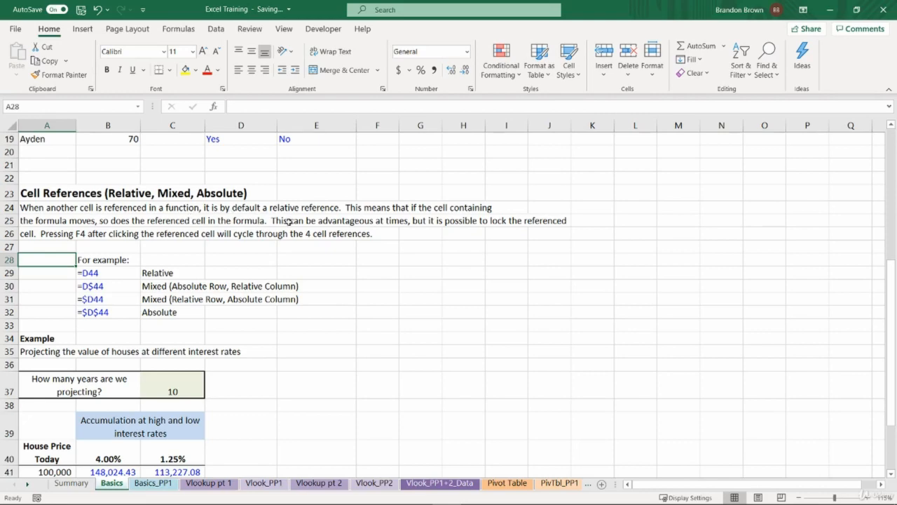
Compare the discount results in D16:E19 with the age and school columns their formulas refer to
scroll(161, 206, up, 3)
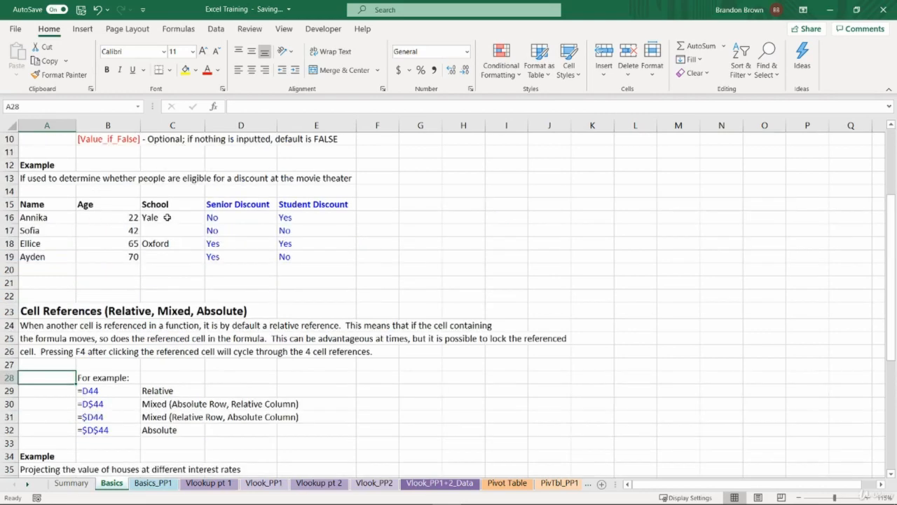
click(198, 220)
scroll(227, 249, down, 2)
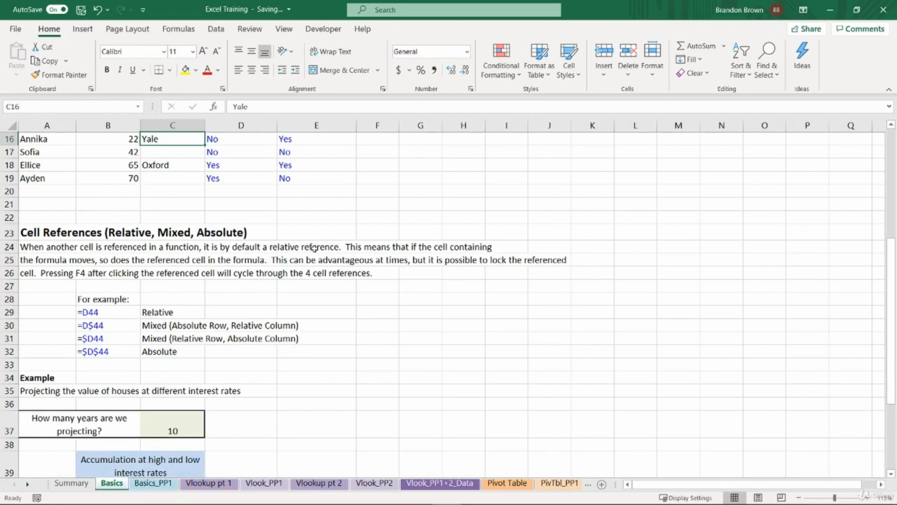
scroll(196, 199, up, 2)
drag(221, 214, 310, 251)
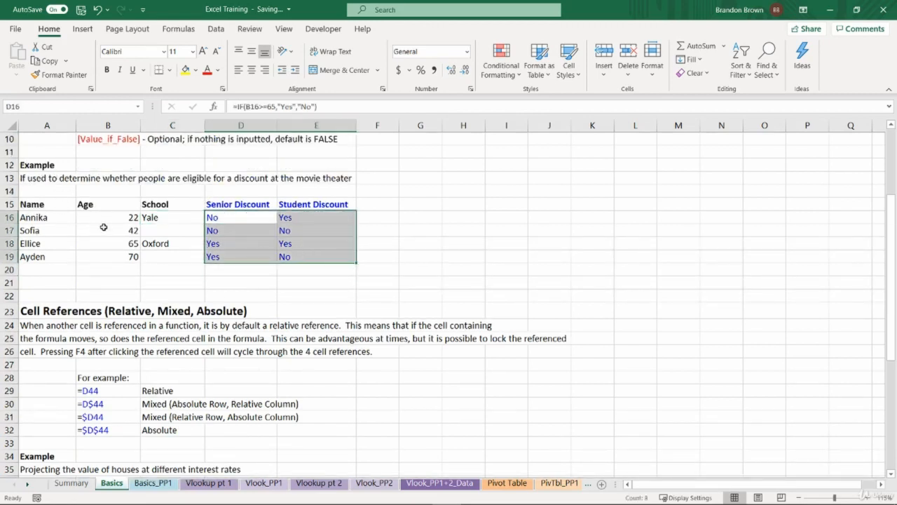
drag(103, 226, 201, 255)
click(201, 254)
scroll(313, 208, down, 3)
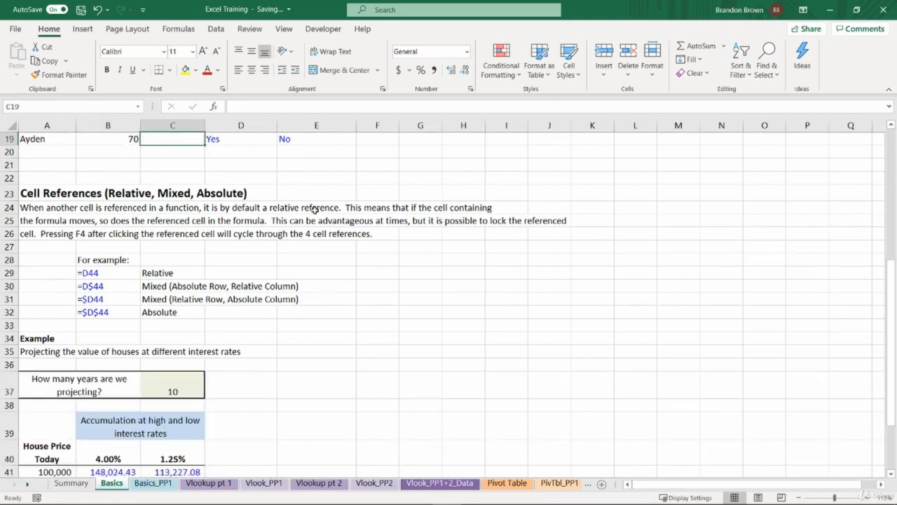
Read the relative reference explanation, the reference cycling note in row 26 and the reference examples in rows 29 to 32
click(314, 208)
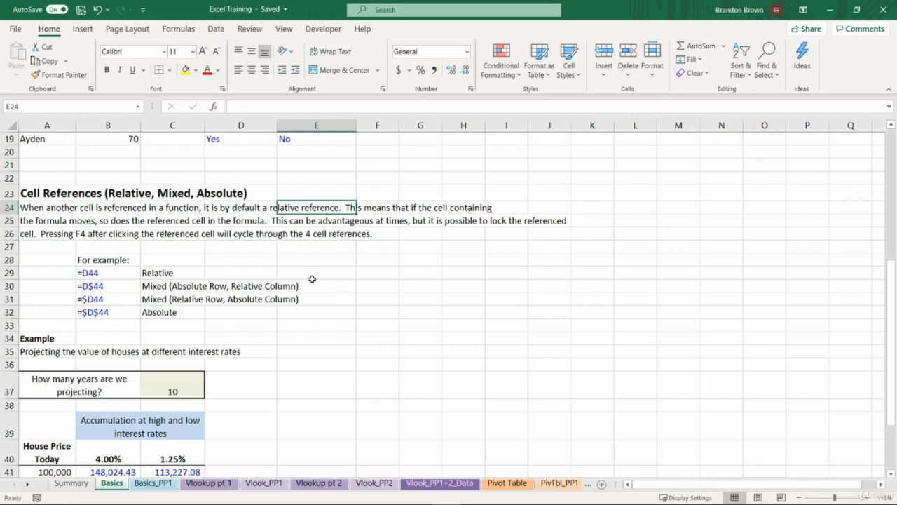
click(46, 233)
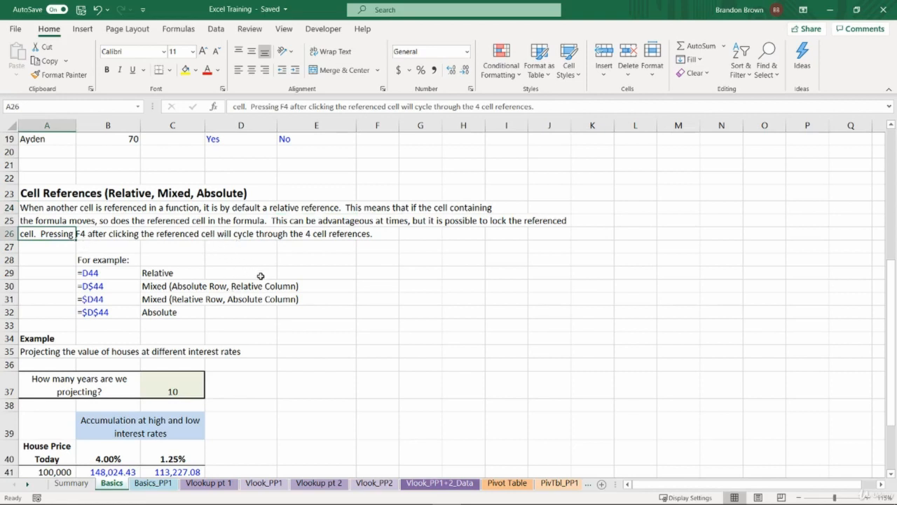
click(90, 275)
click(35, 299)
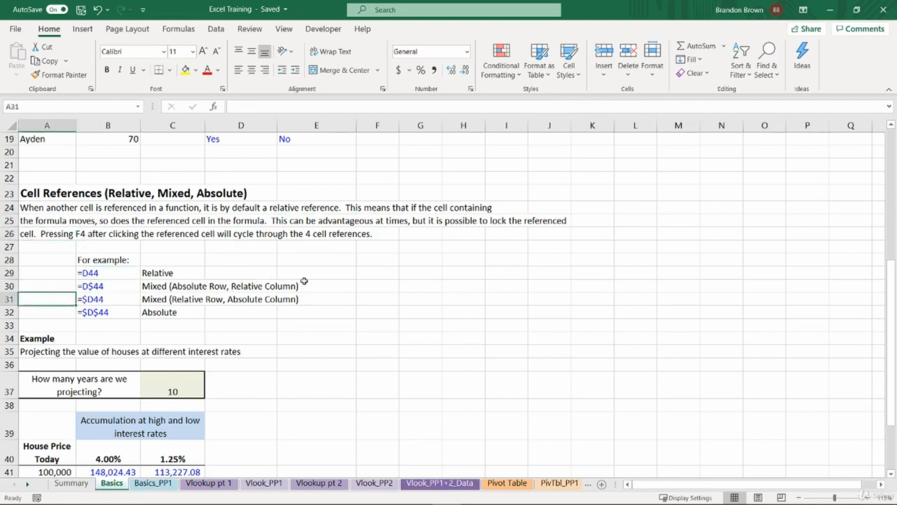
drag(363, 279, 391, 297)
click(404, 274)
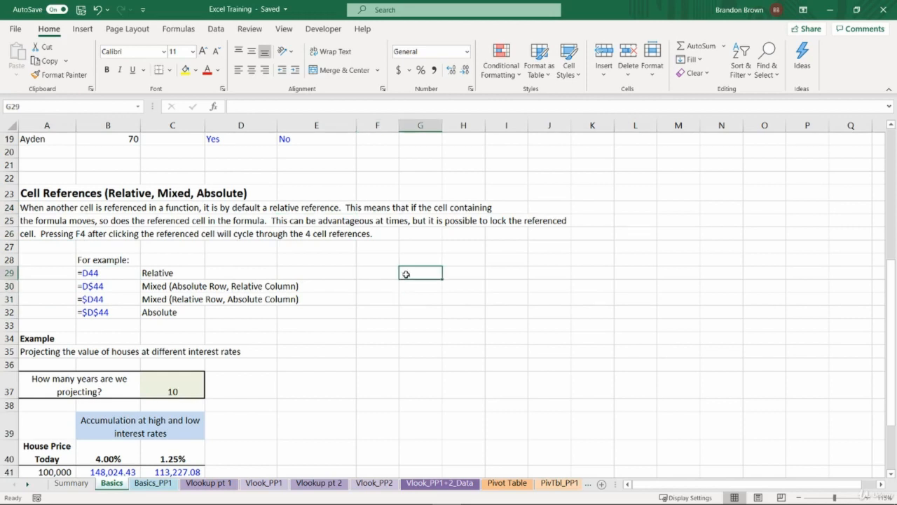
Examine the C19 reference inside the student discount formula in E19
click(332, 136)
scroll(308, 202, up, 3)
double_click(298, 261)
key(Escape)
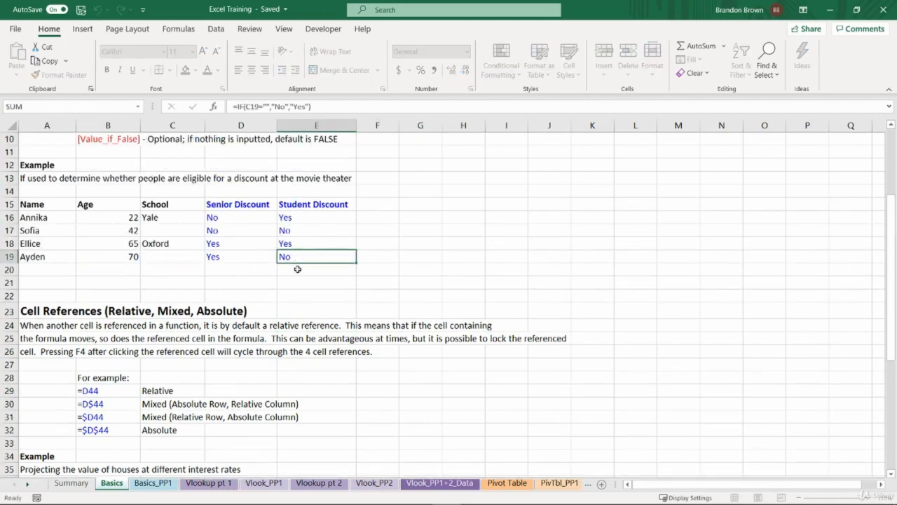
key(F2)
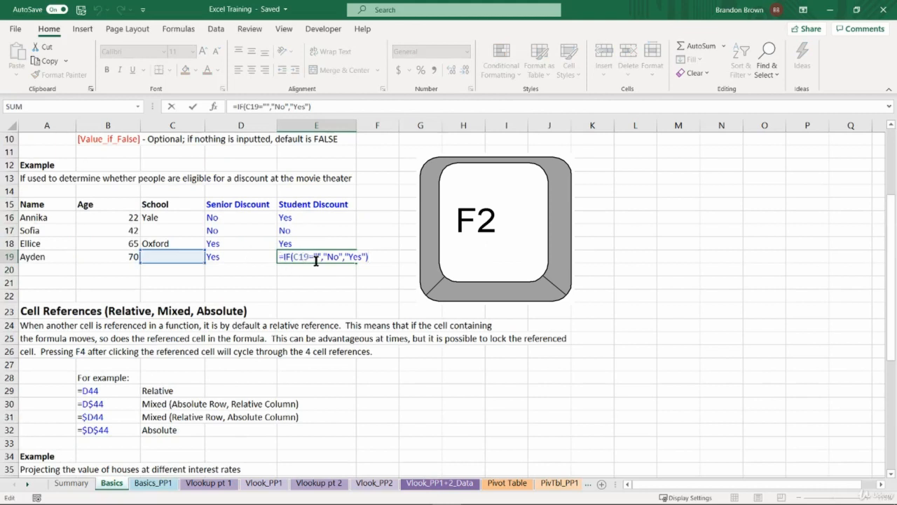
drag(294, 257, 309, 256)
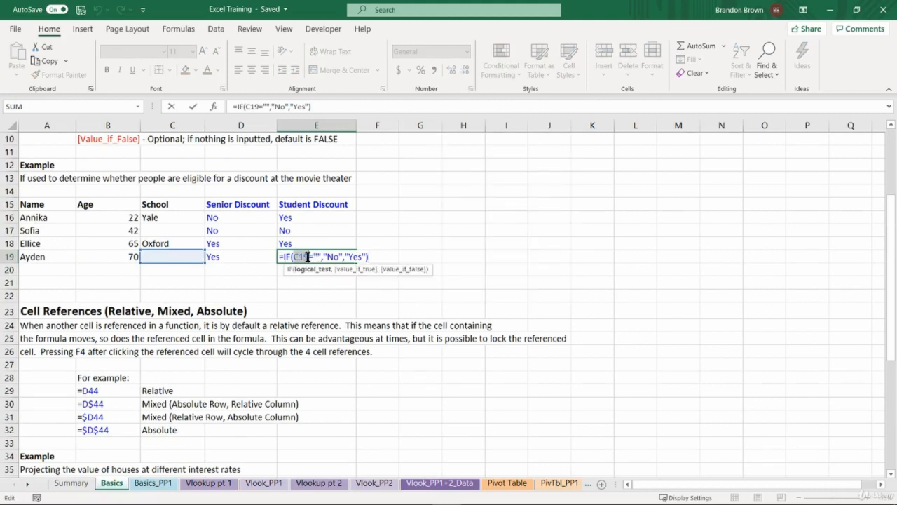
key(ctrl+Return)
Start an IF formula in H19 whose logical test uses the absolute reference $B$19
click(466, 254)
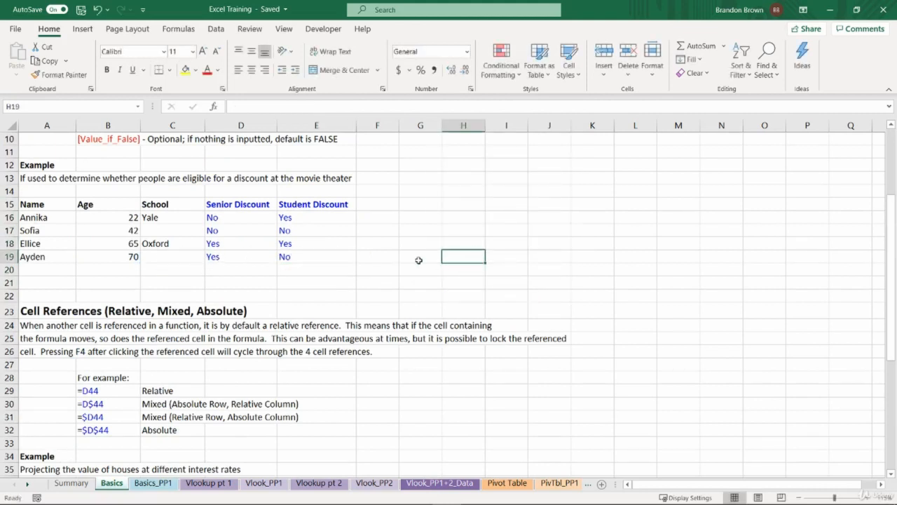
text(=)
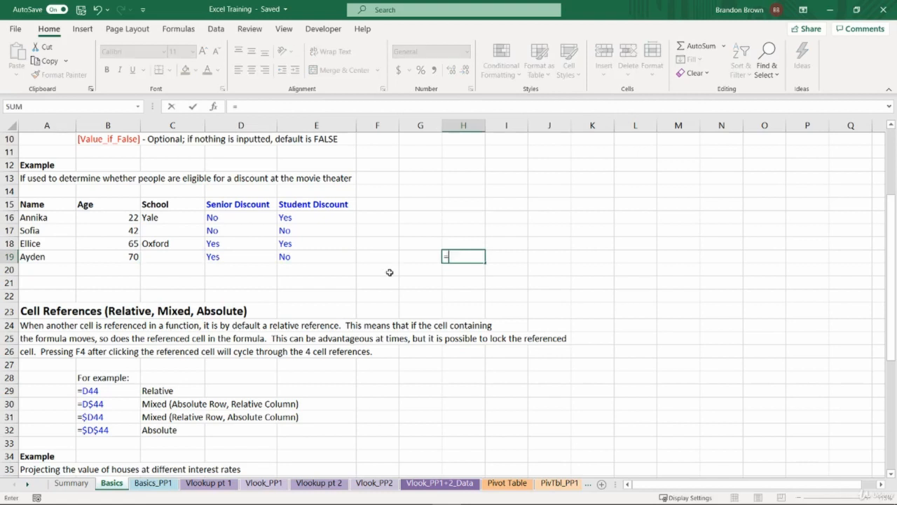
text(if)
key(Tab)
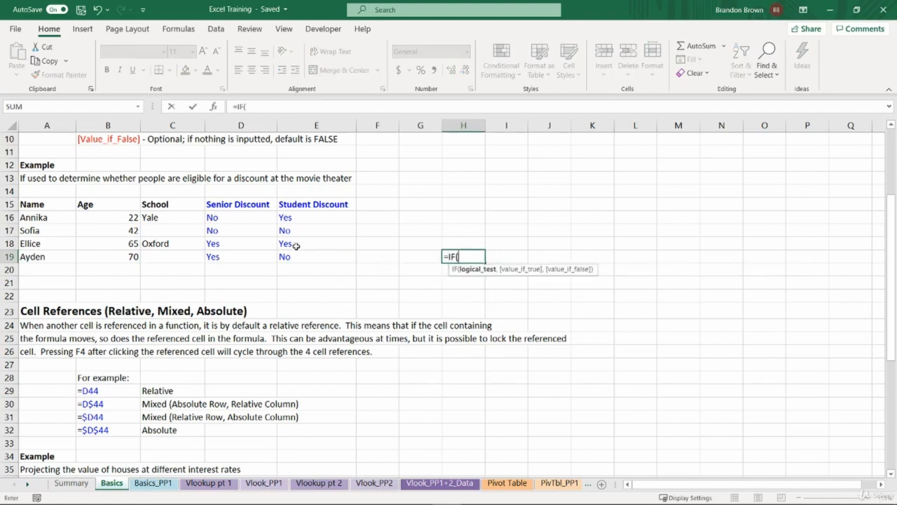
click(106, 253)
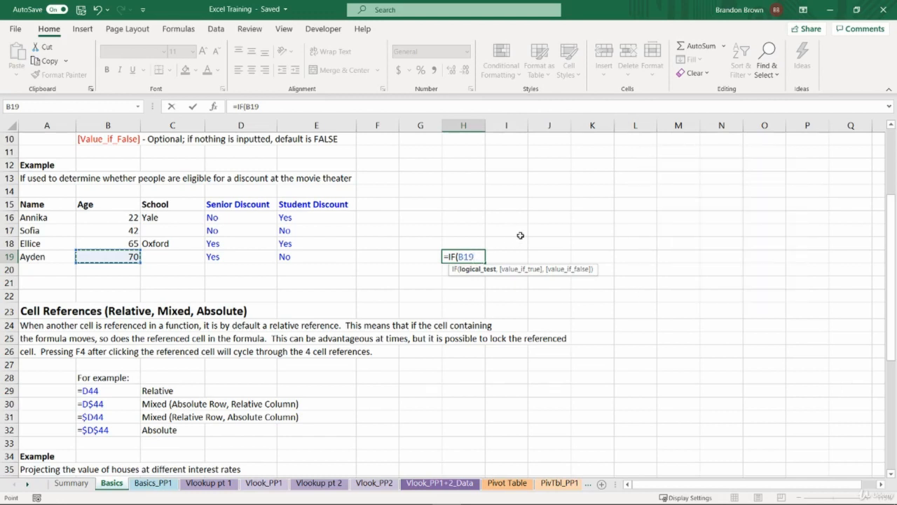
key(F4)
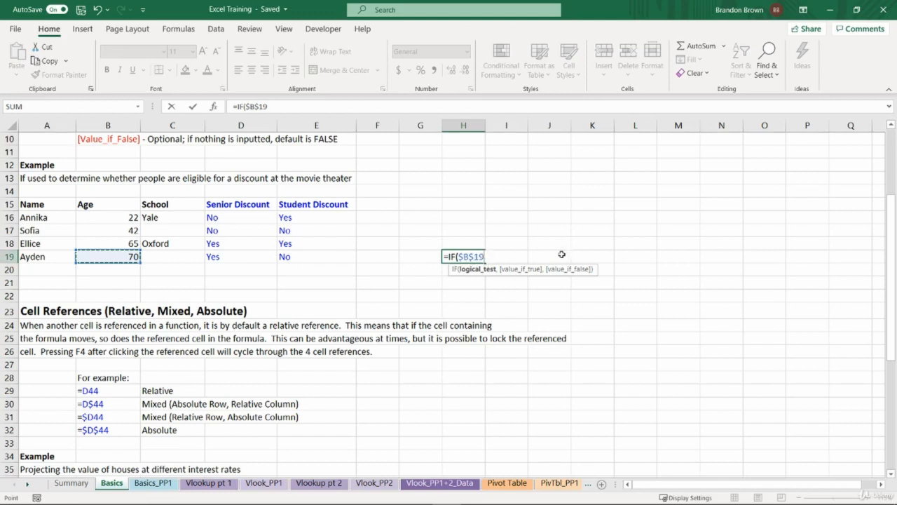
Cycle the B19 reference in the unfinished H19 formula through its mixed, relative and absolute forms
key(F4)
key(F4)
key(F4)
key(F4)
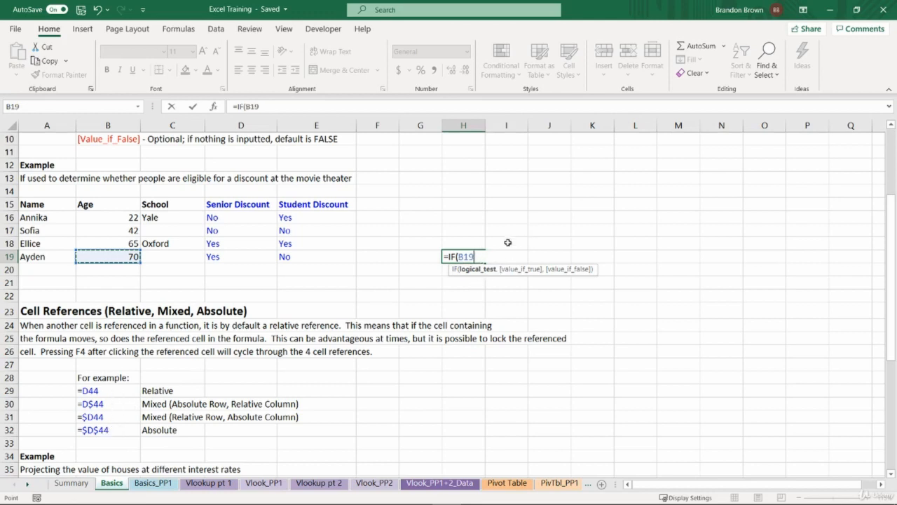
key(F4)
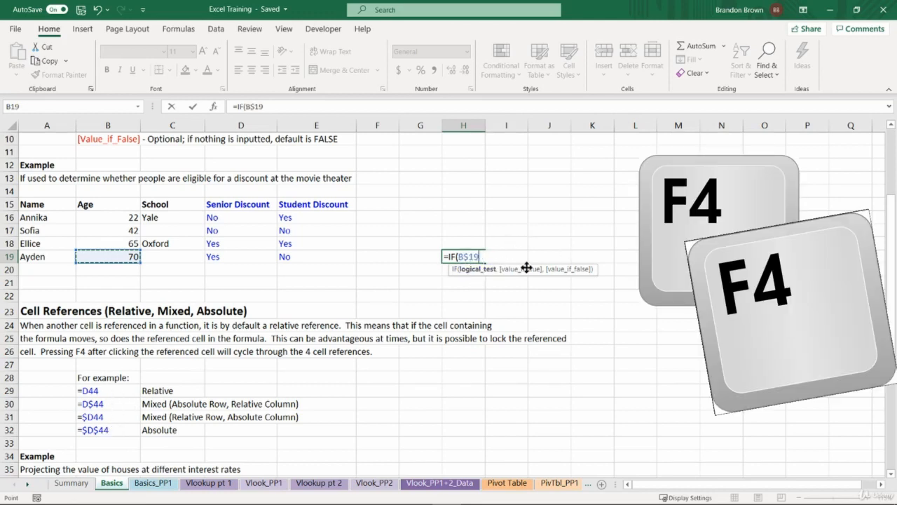
key(F4)
key(F4)
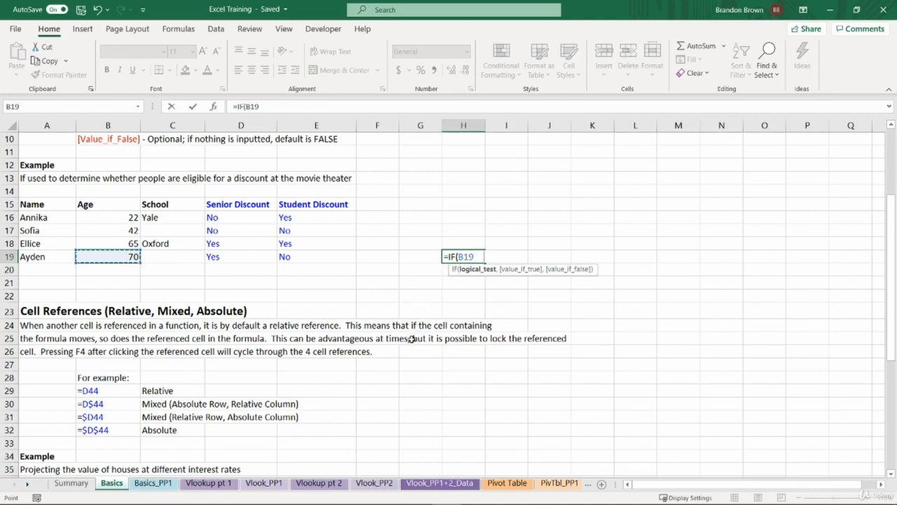
Make the B19 reference absolute and complete the H19 formula as =IF($B$19=5,1,0)
key(F4)
text(=)
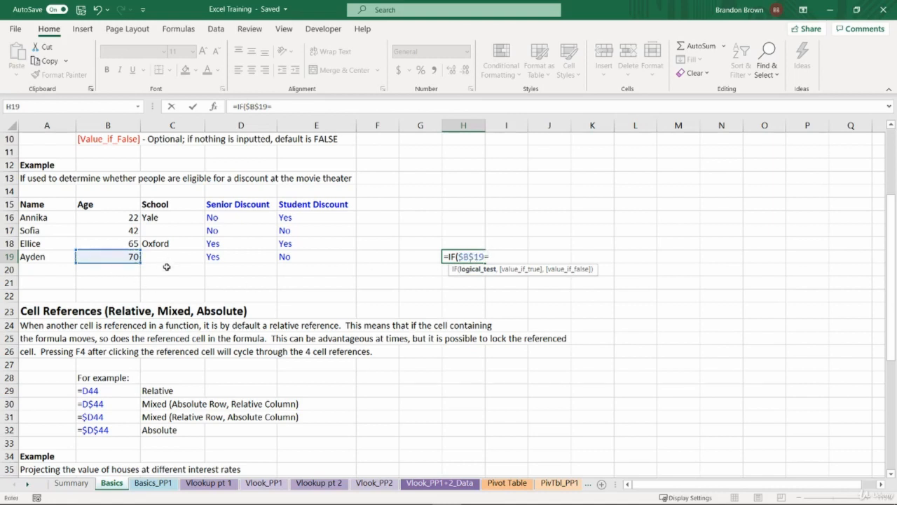
text(5,1,)
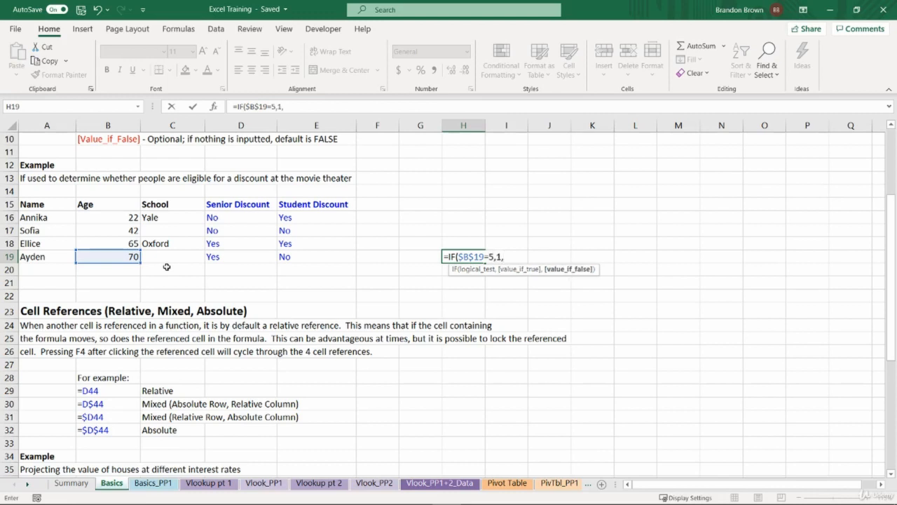
text(0))
key(ctrl+Return)
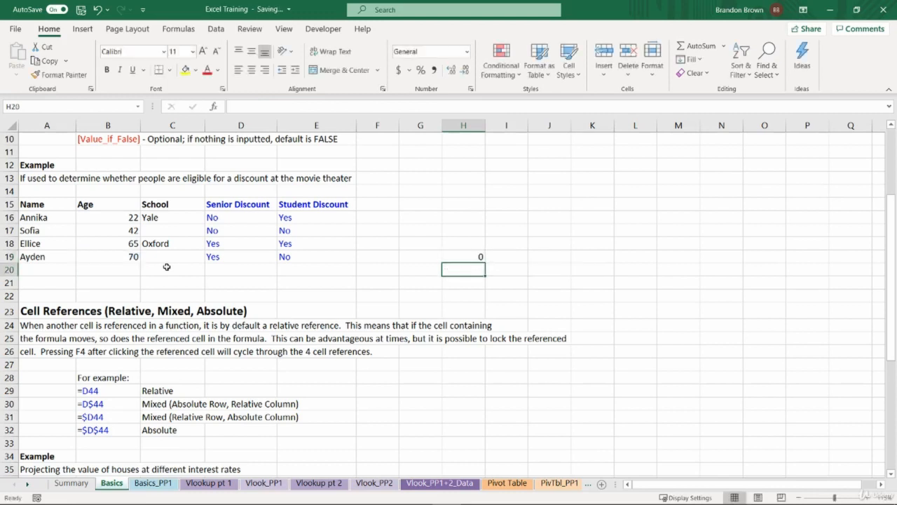
key(F2)
key(ctrl+Return)
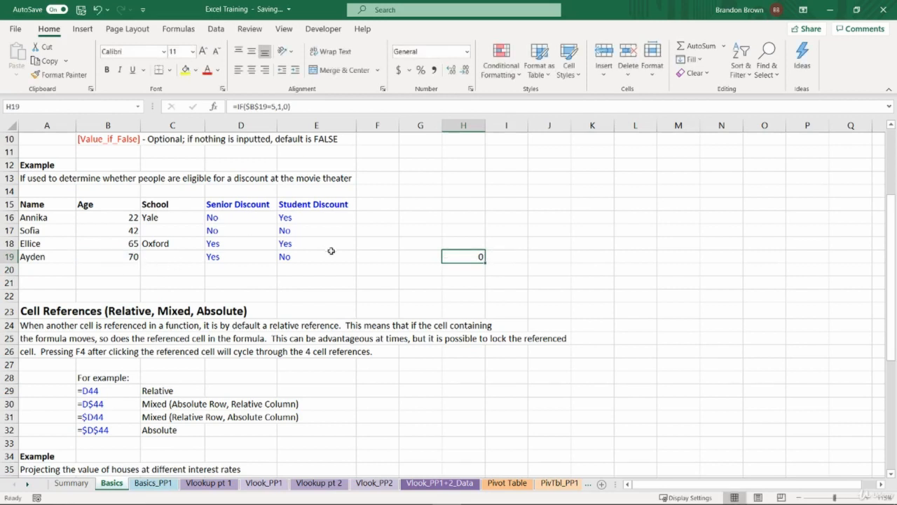
Copy the absolute-reference formula from H19 to I19 and inspect the cell it refers to
key(ctrl+c)
click(510, 259)
key(ctrl+v)
key(Escape)
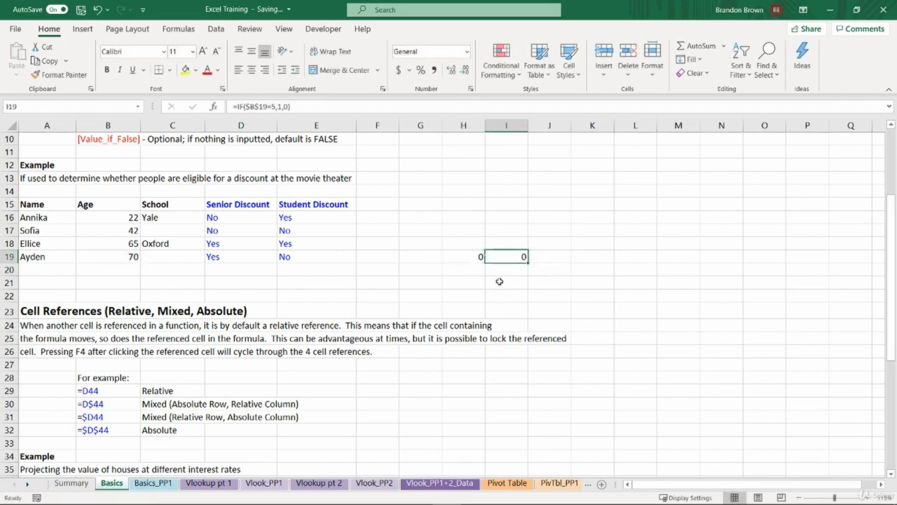
key(F2)
key(ctrl+Return)
Copy the formula from I19 to I21 and inspect its reference
key(ctrl+c)
click(513, 282)
key(ctrl+v)
key(Escape)
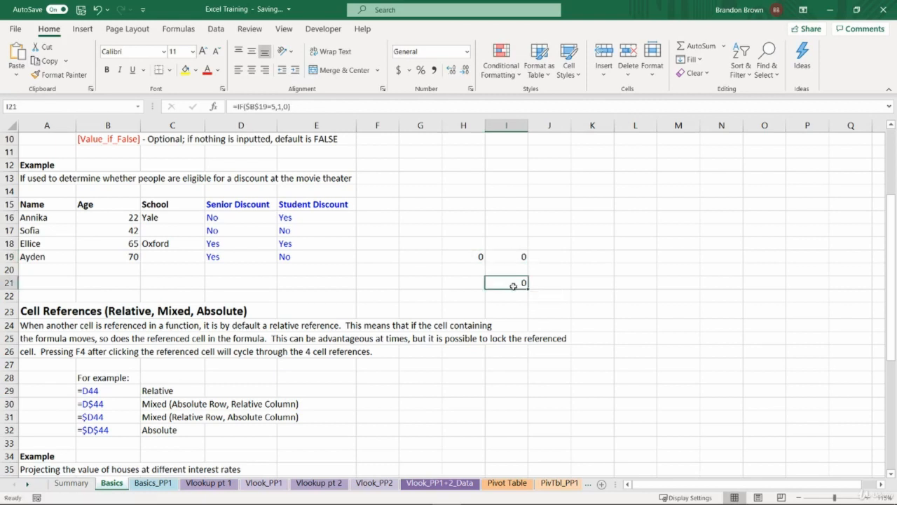
key(F2)
key(Escape)
key(F2)
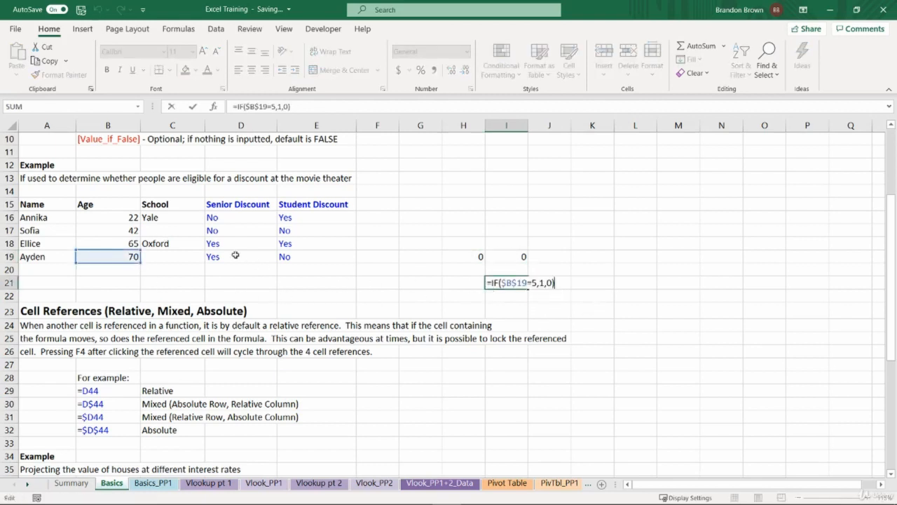
Clear the copied formulas from I19:I21, keeping the original in H19
key(Escape)
shift+click(500, 256)
key(Delete)
click(473, 257)
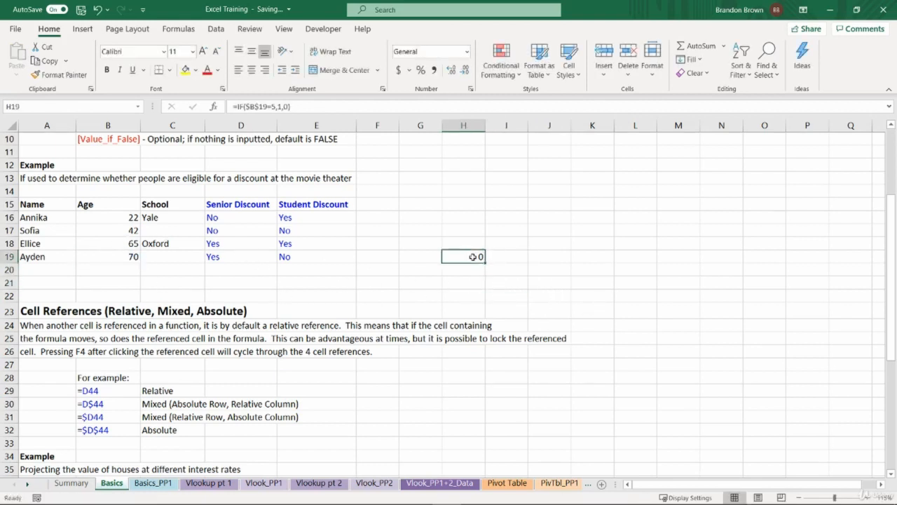
Compare the absolute reference example in B32 with the formula in H19 and the age in B19
drag(172, 440, 94, 431)
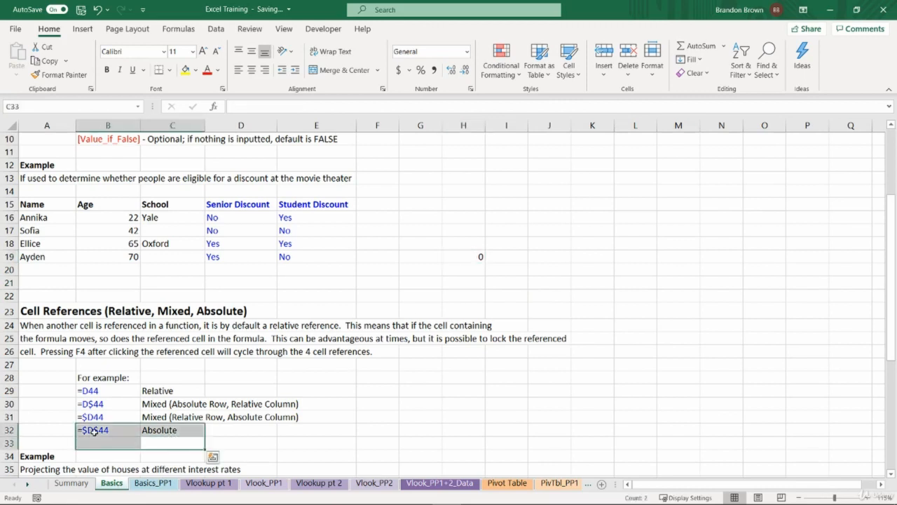
click(95, 432)
click(476, 257)
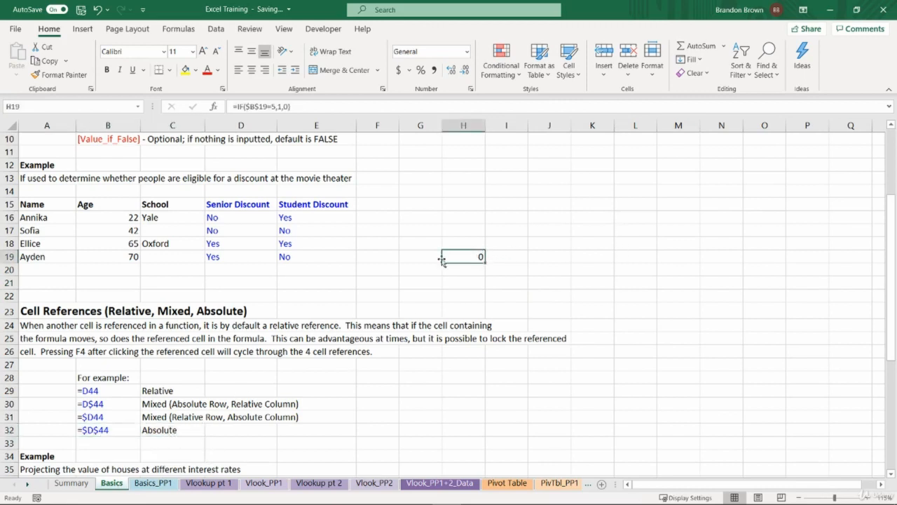
click(137, 257)
click(461, 255)
Change the reference in the H19 formula to the mixed form B$19, giving =IF(B$19=5,1,0)
key(F2)
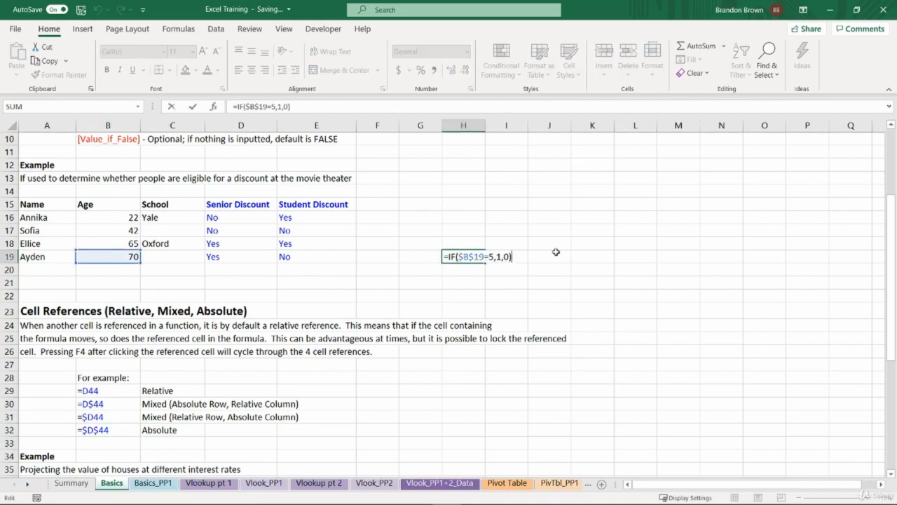
click(472, 258)
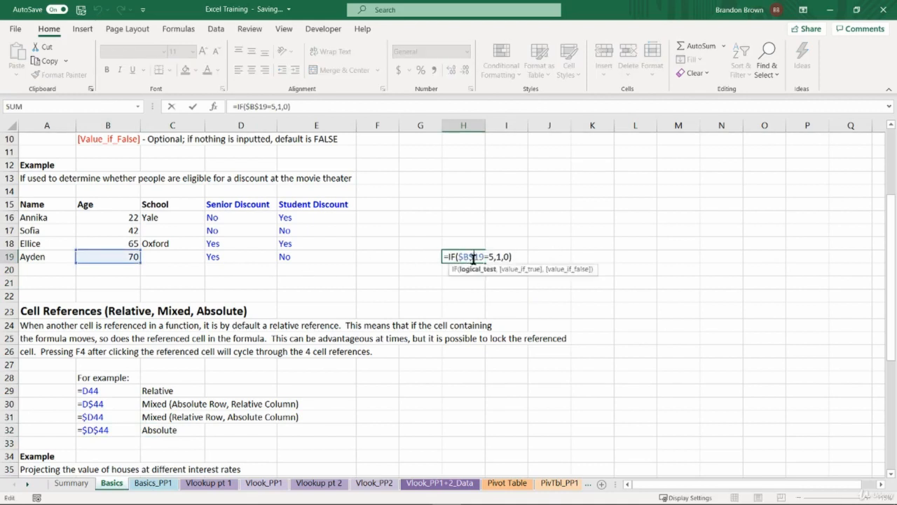
drag(459, 257, 481, 257)
click(468, 256)
key(F4)
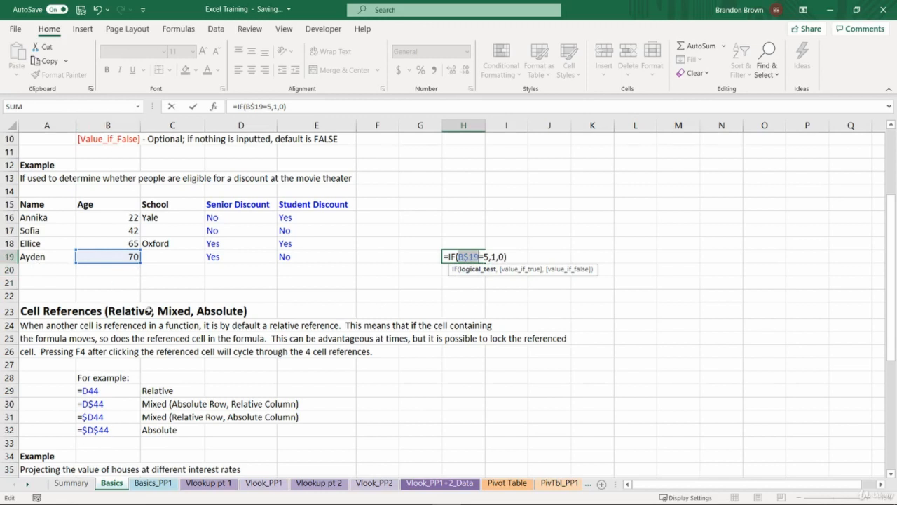
key(Return)
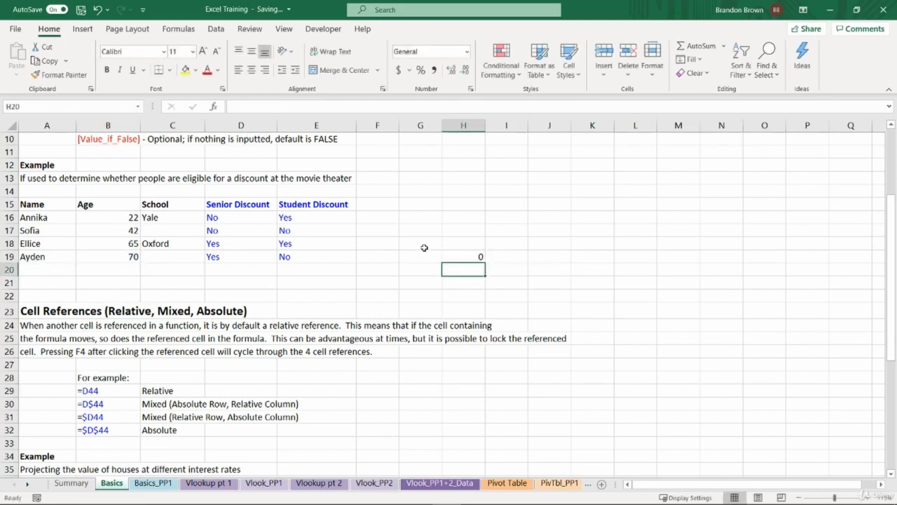
Copy the mixed-reference formula from H19 to I19 and inspect its column reference
click(481, 257)
key(ctrl+c)
click(504, 256)
key(ctrl+v)
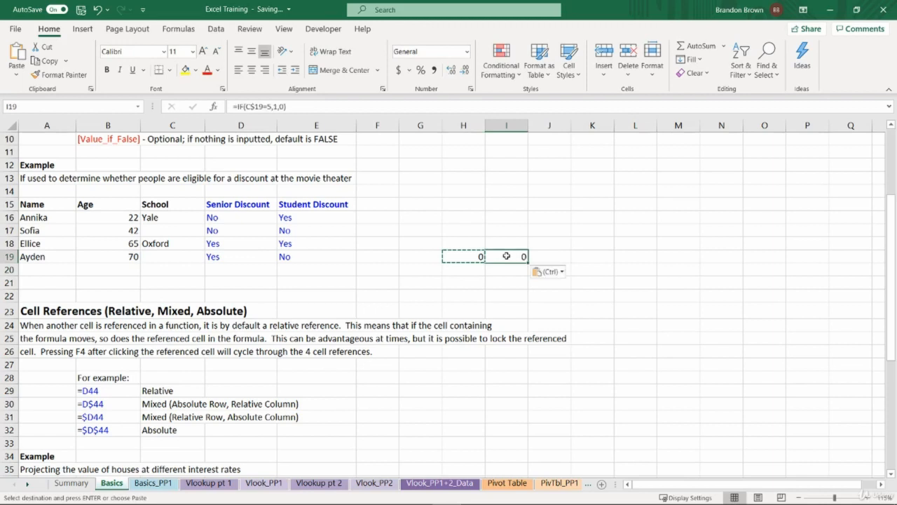
double_click(506, 257)
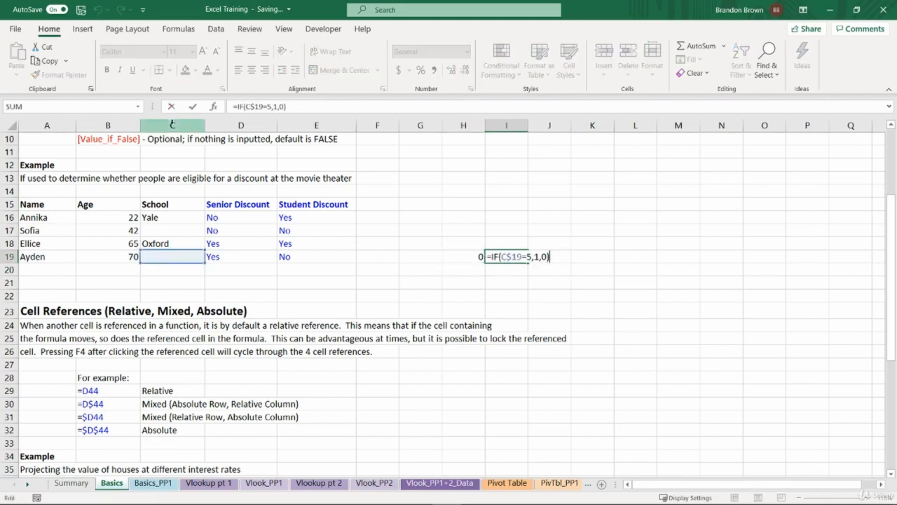
key(Escape)
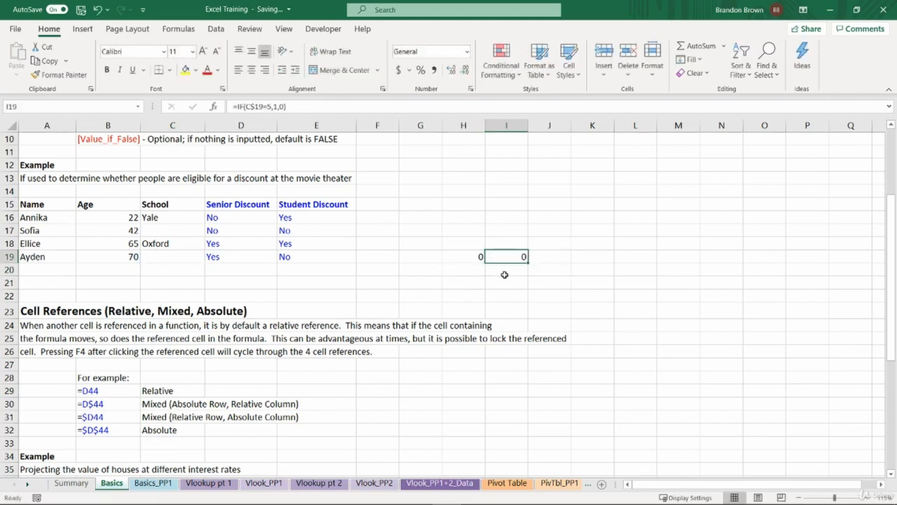
Copy the H19 formula down to H20 and compare its locked row reference with rows 19 and 20
click(474, 258)
key(ctrl+c)
click(468, 271)
key(ctrl+v)
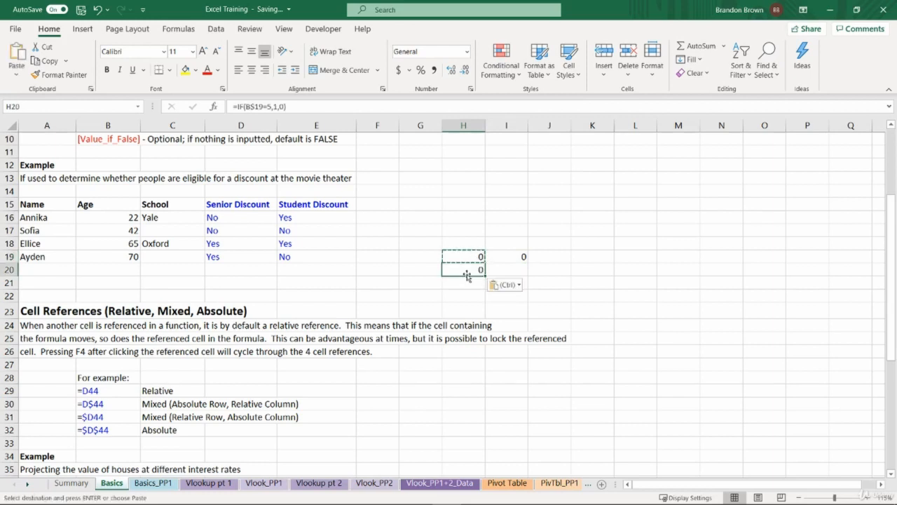
double_click(468, 272)
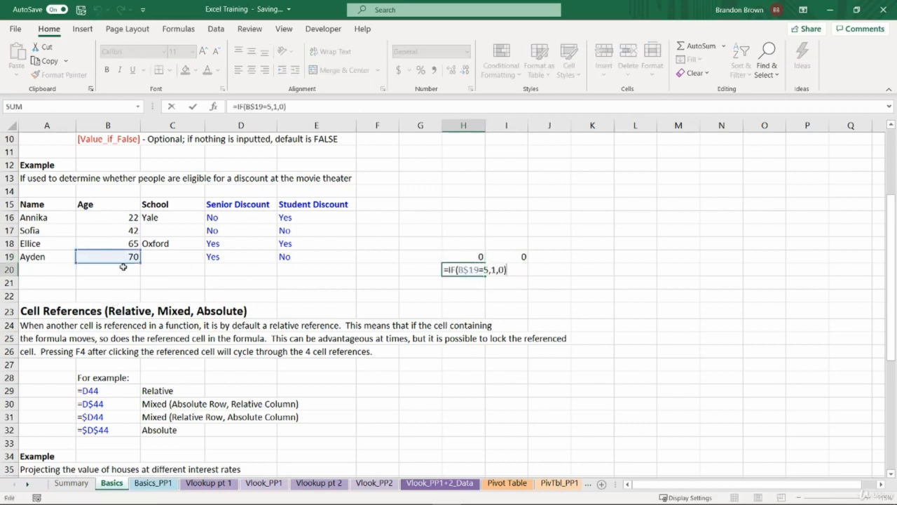
click(9, 256)
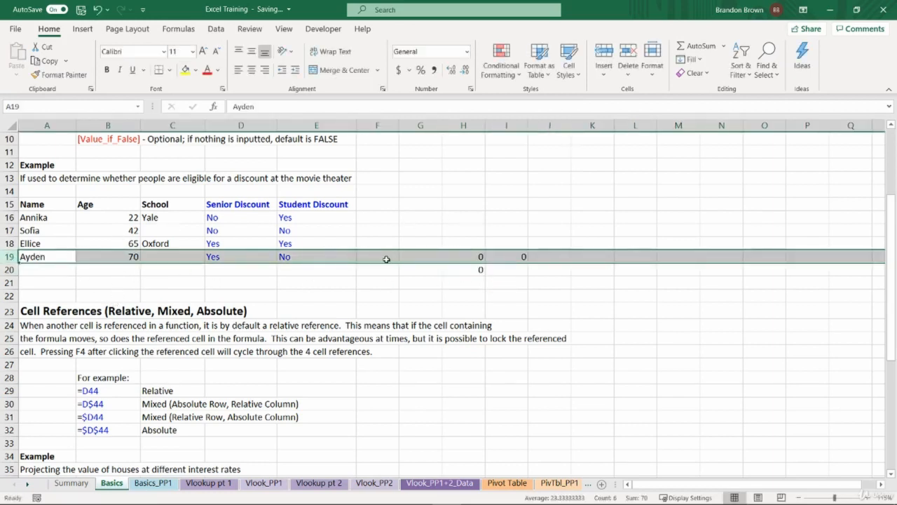
click(481, 267)
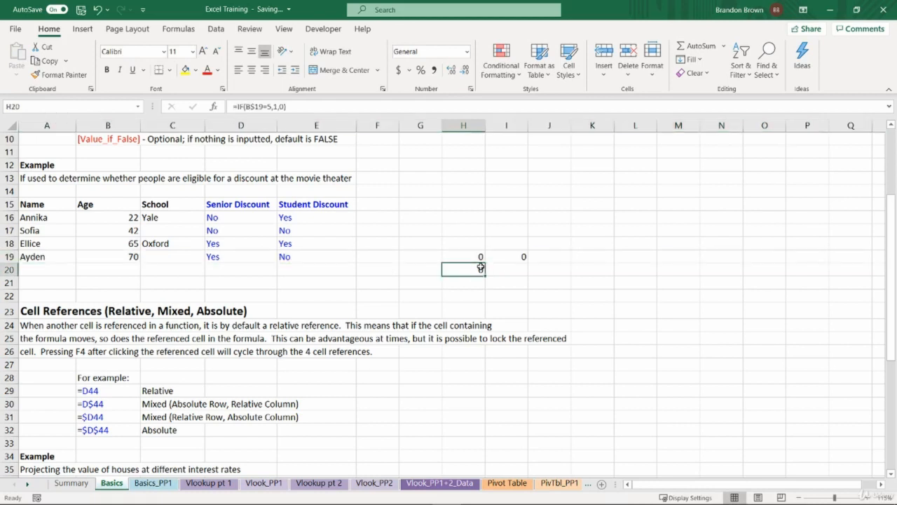
shift+click(116, 271)
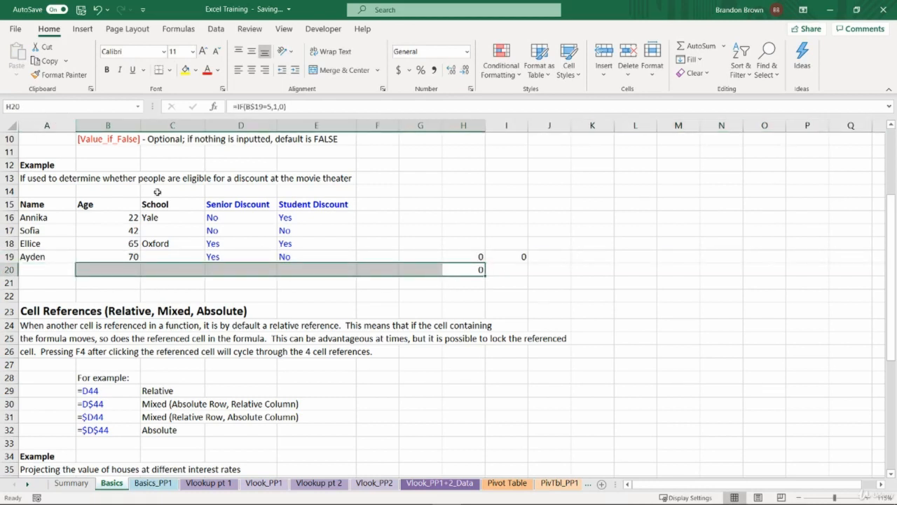
Fill the I19 formula down into I20 and select the copy to check its reference
click(524, 256)
drag(527, 263, 522, 272)
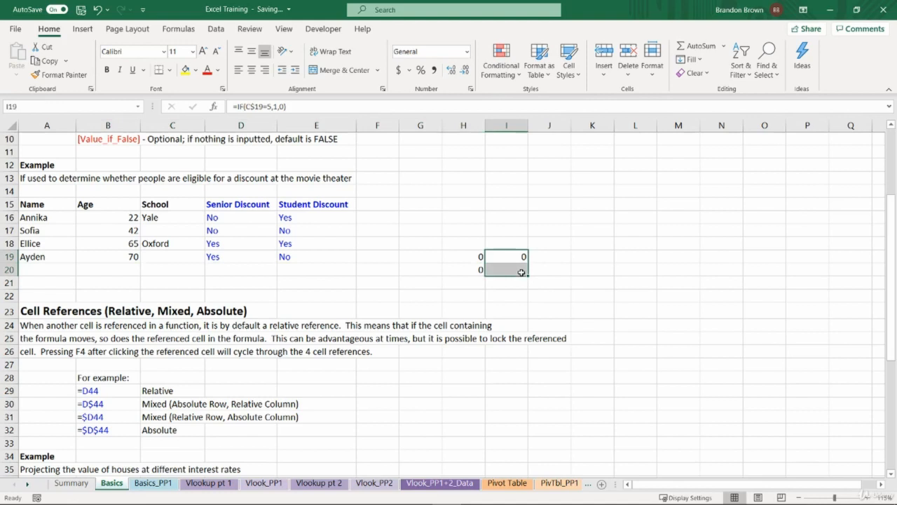
click(522, 271)
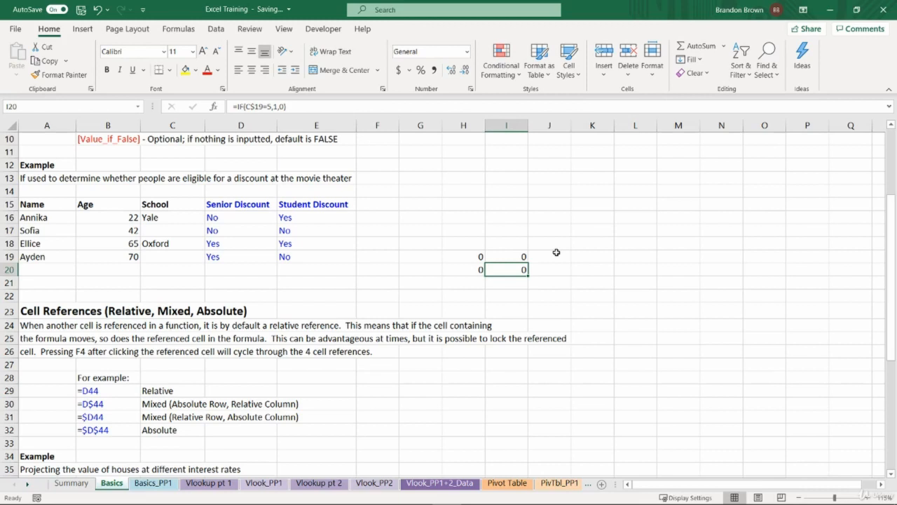
Examine how the relative age reference changes from row to row in the Senior Discount formulas in D16:D19
drag(62, 217, 235, 253)
click(235, 253)
click(233, 226)
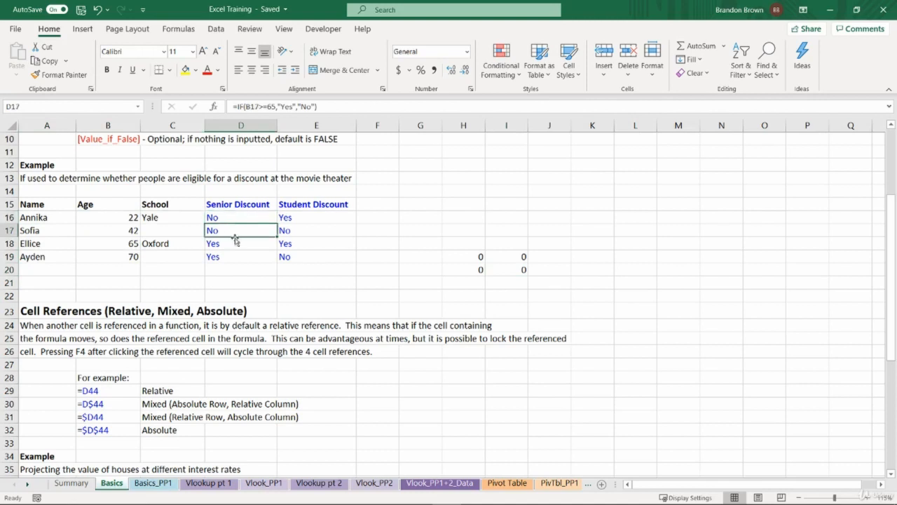
click(234, 241)
click(234, 254)
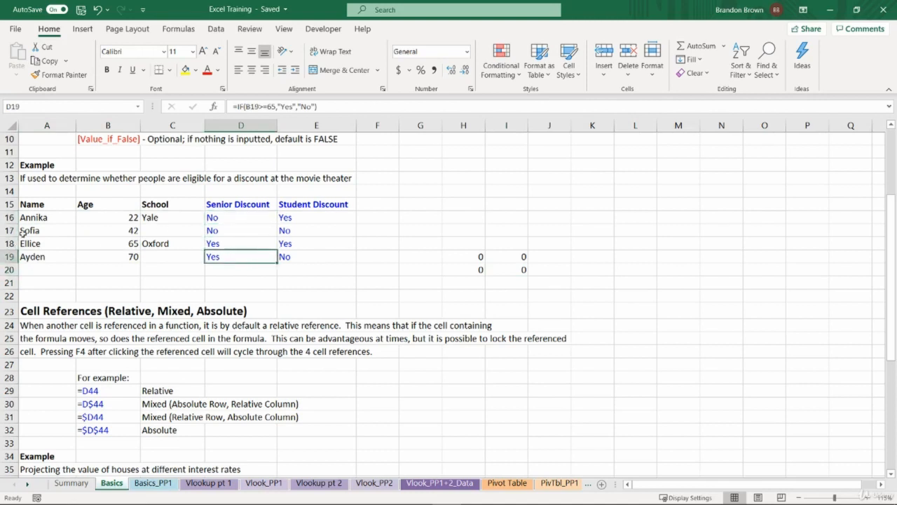
Review the four reference-type examples in B29:B32 and return to the Senior Discount formulas in D16 and D18
drag(38, 220, 58, 323)
click(58, 323)
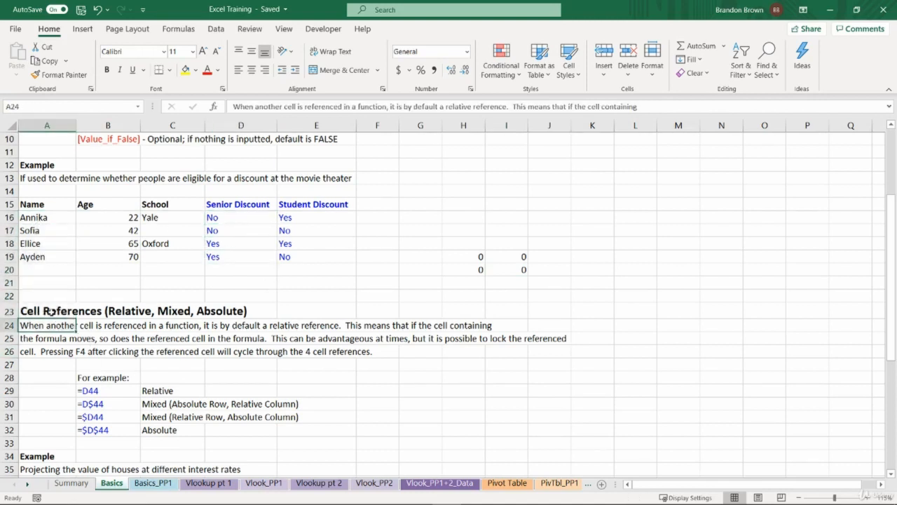
drag(114, 388, 113, 428)
click(112, 427)
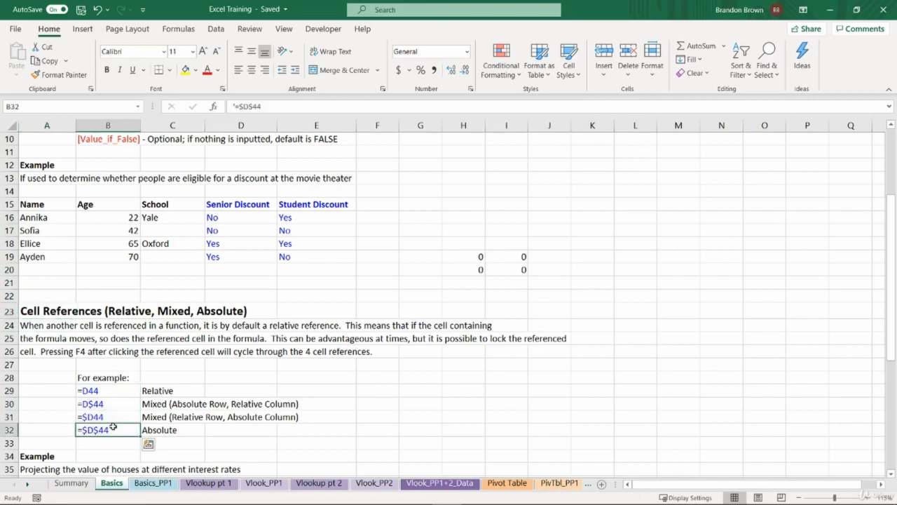
click(247, 220)
click(246, 243)
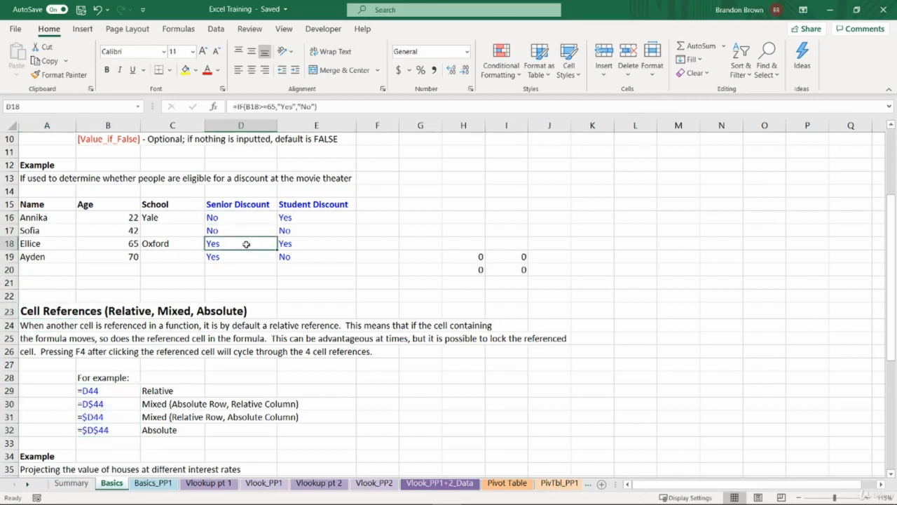
key(Right)
key(Right)
key(Down)
key(Down)
key(Down)
key(Down)
key(Down)
key(Down)
key(Right)
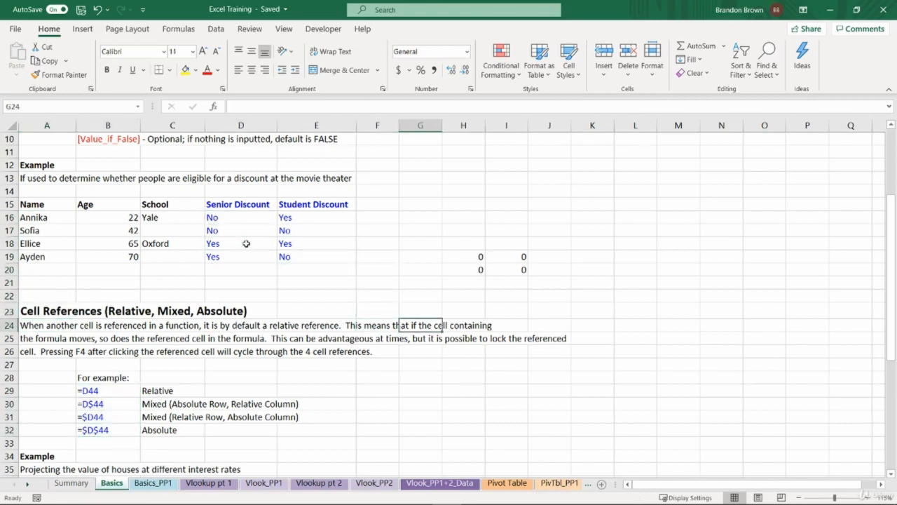
key(Down)
key(Down)
key(Down)
Compare the mixed references in H19 and I19 with the row 19 cells they point to
double_click(464, 256)
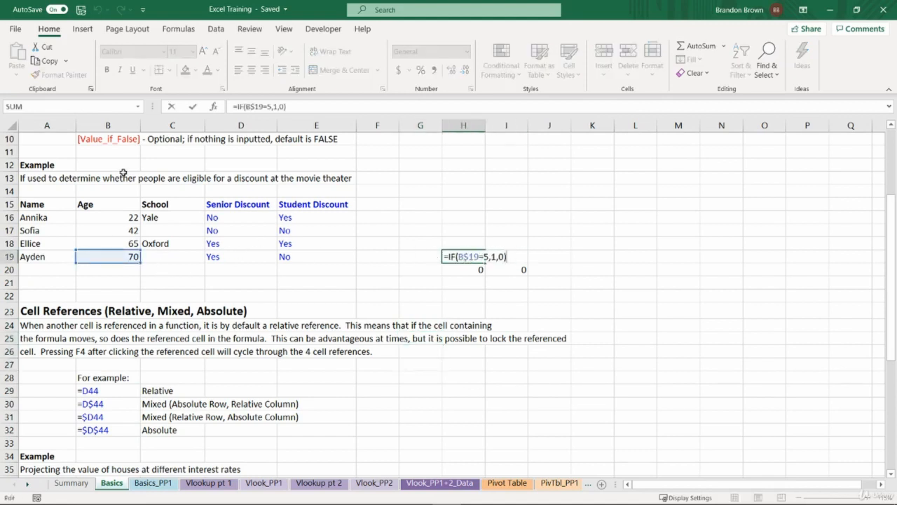
key(Escape)
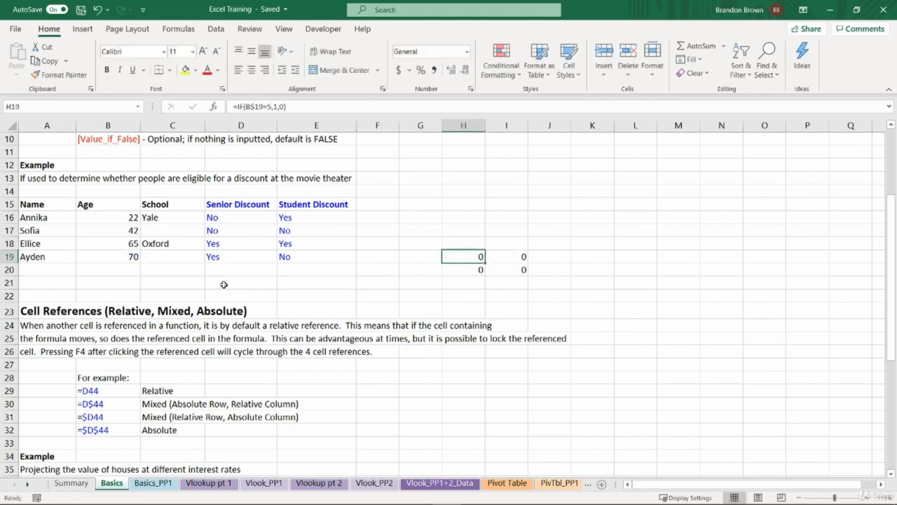
drag(115, 258, 473, 254)
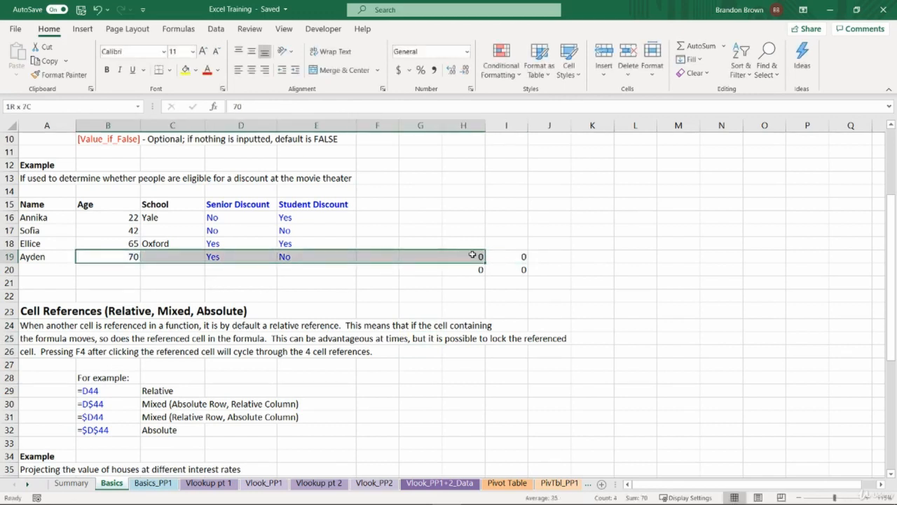
click(473, 255)
click(504, 256)
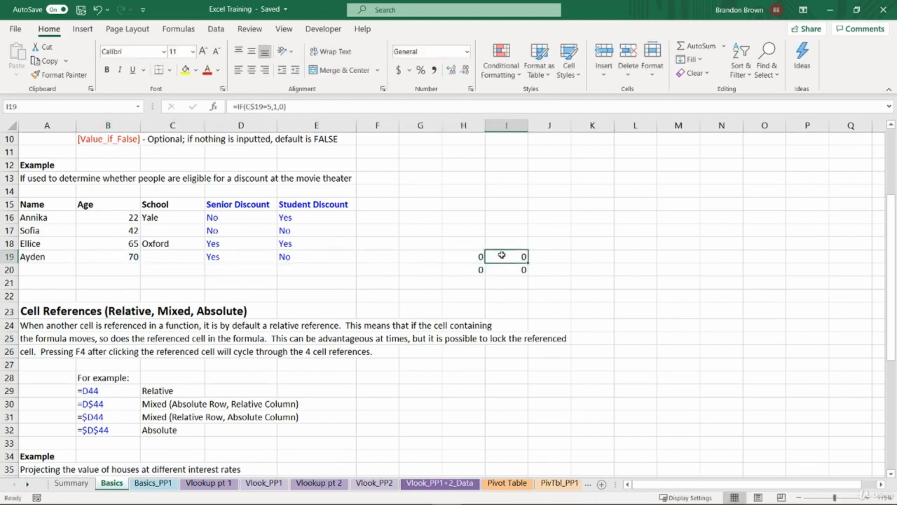
drag(161, 246, 470, 257)
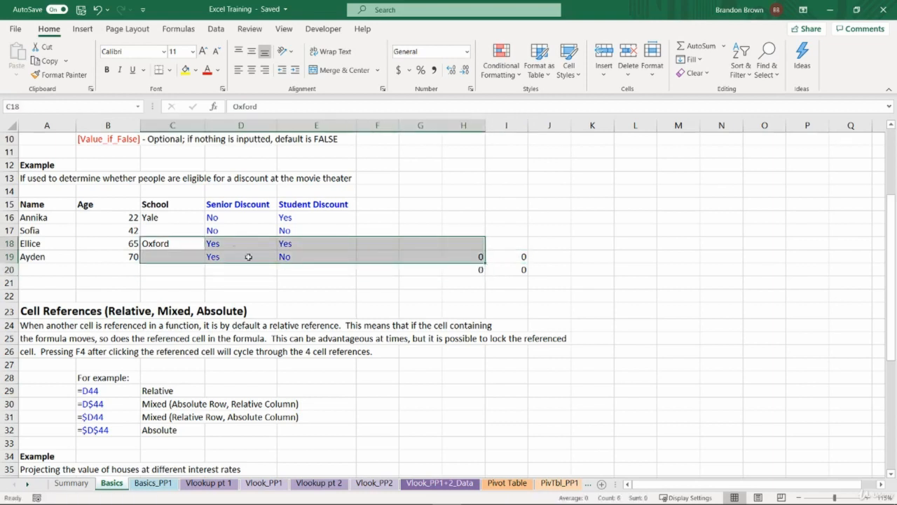
click(195, 256)
click(524, 258)
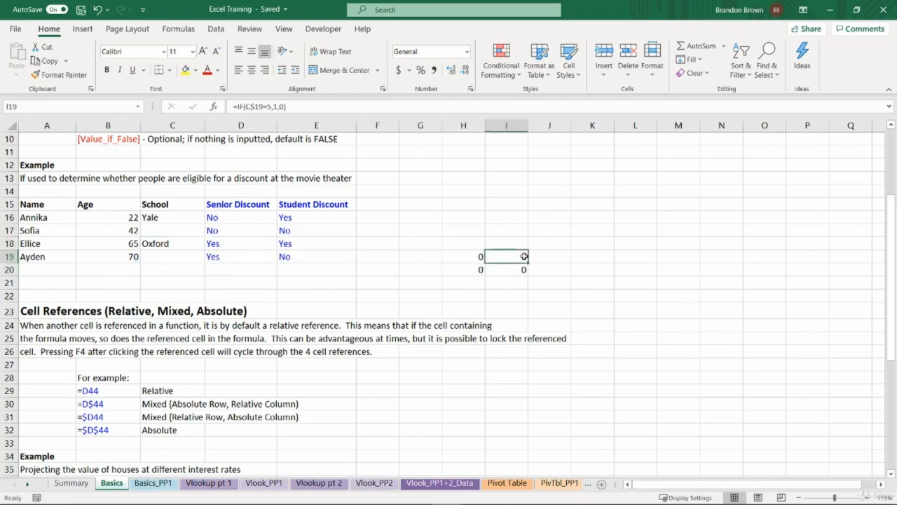
Inspect which cells the copied formulas in H20 and I20 reference, and select the H19:I20 block
click(478, 272)
double_click(478, 272)
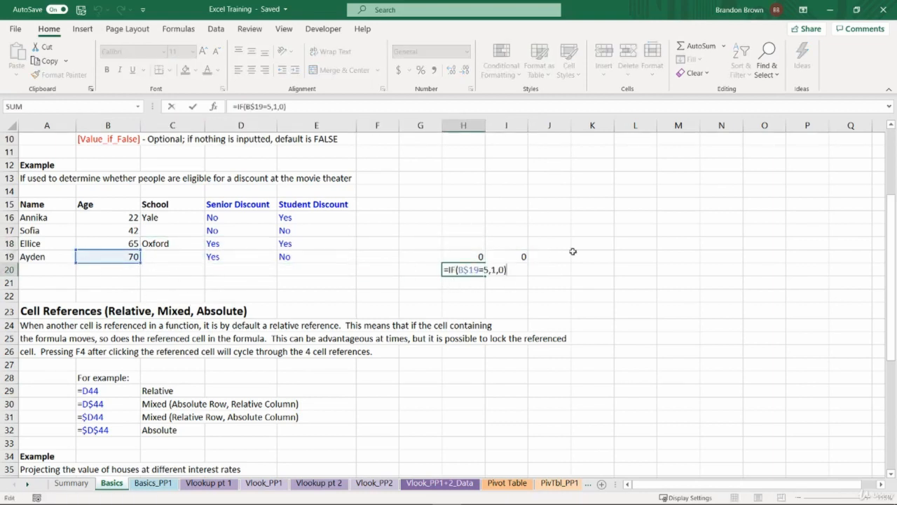
key(Escape)
double_click(528, 273)
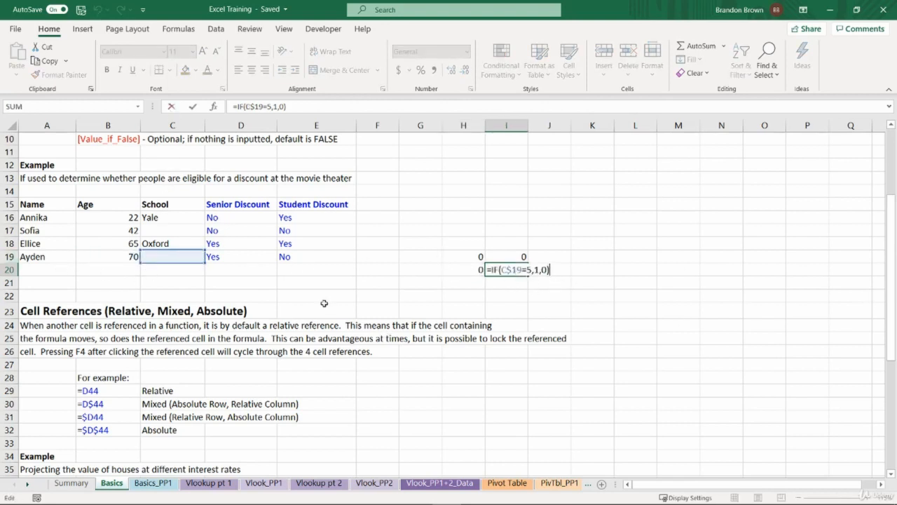
key(Escape)
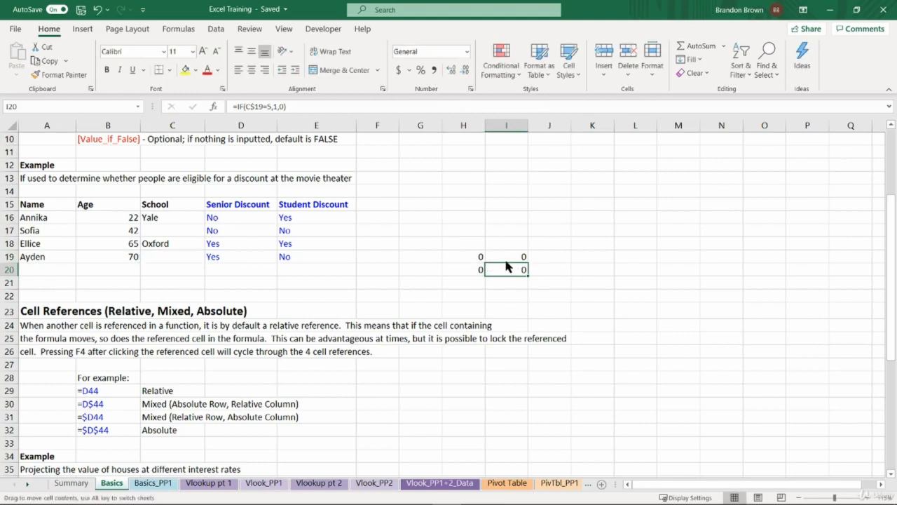
click(511, 257)
drag(480, 257, 527, 271)
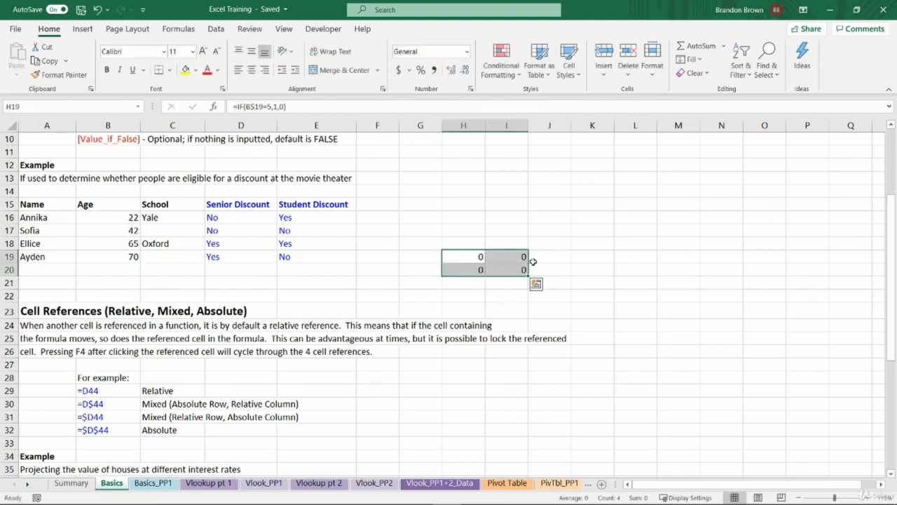
Change the H19 reference to lock the column instead of the row, giving =IF($B19=5,1,0)
double_click(477, 258)
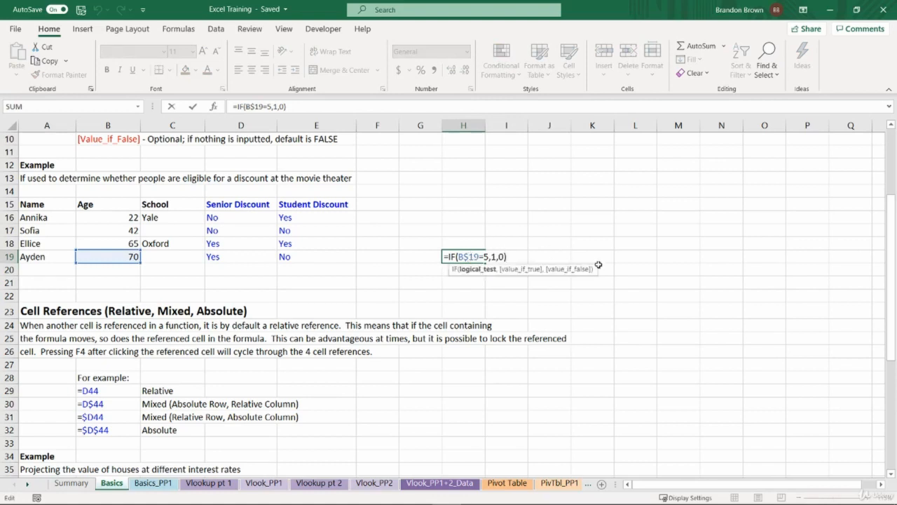
key(F4)
key(shift+Return)
key(Down)
Check the column-locked reference in H19 against column B and row 19
key(F2)
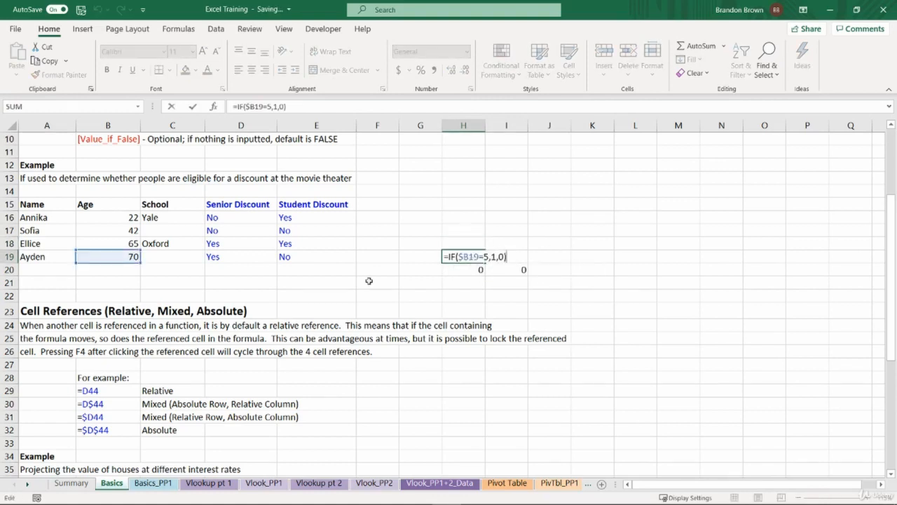
click(109, 125)
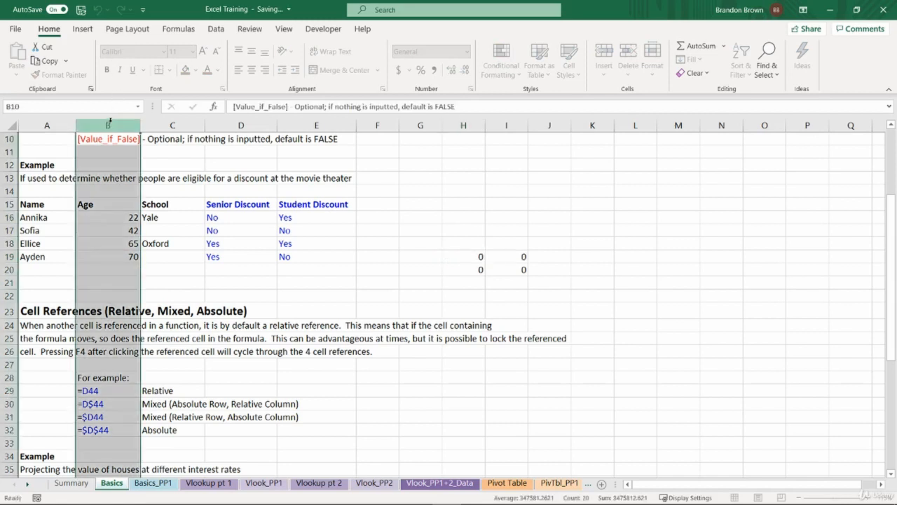
click(9, 256)
click(252, 269)
Copy the column-locked H19 formula into the whole H19:I20 block
click(463, 260)
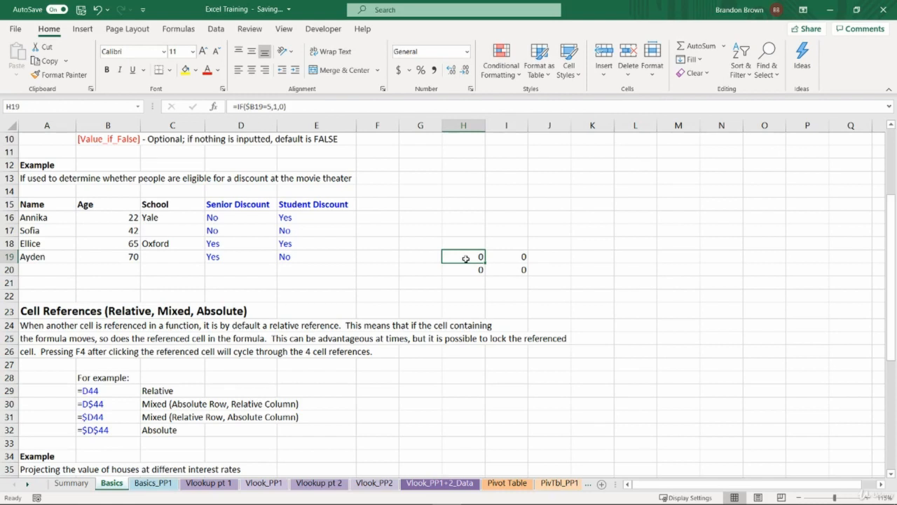
key(ctrl+c)
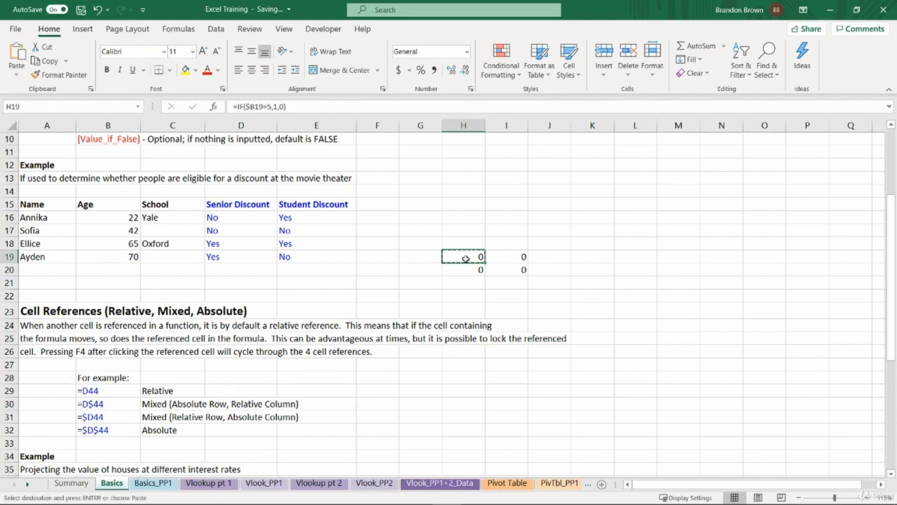
key(shift+Right)
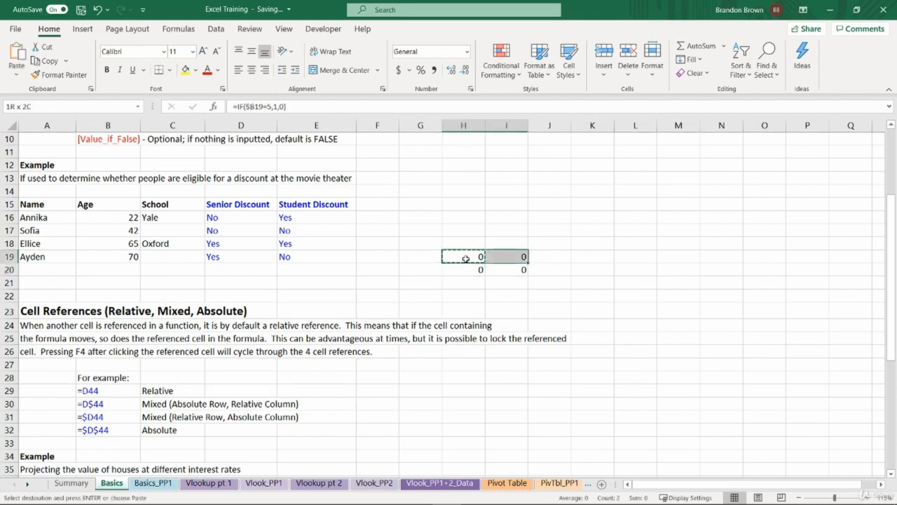
key(shift+Down)
key(ctrl+v)
key(ctrl)
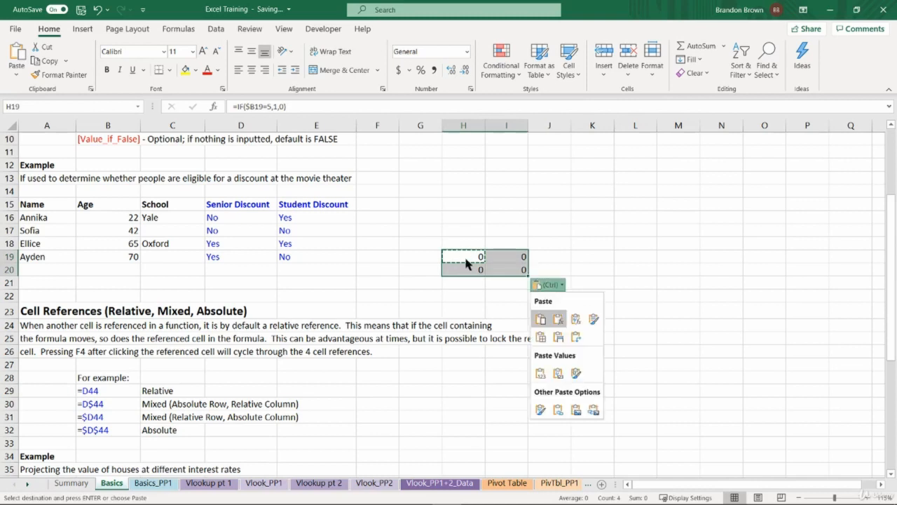
key(Escape)
key(Escape)
Highlight the locked column B and the relative rows 19 and 20 that the H19:I20 formulas draw on
click(465, 258)
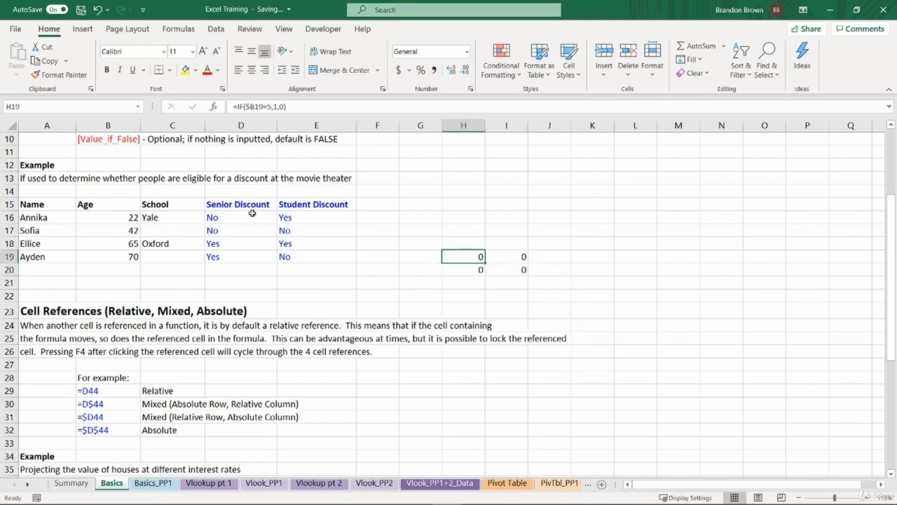
click(109, 121)
click(111, 245)
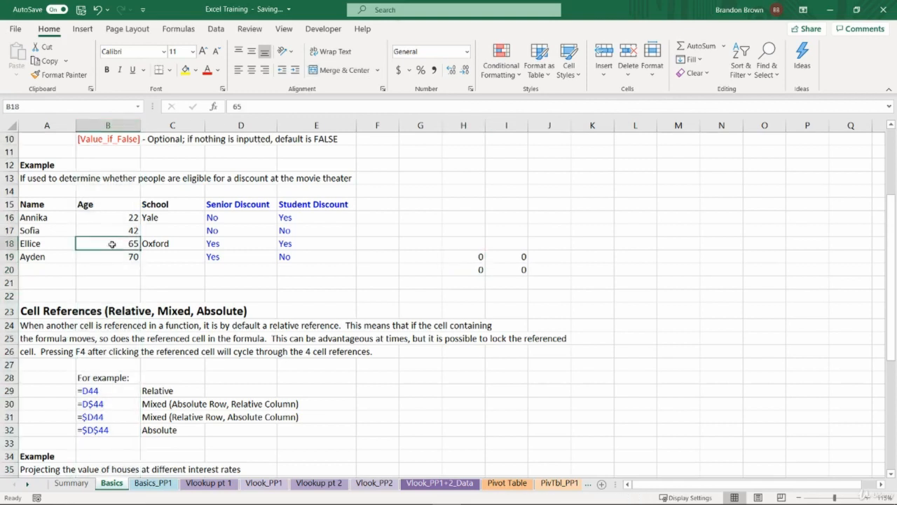
click(112, 261)
click(9, 256)
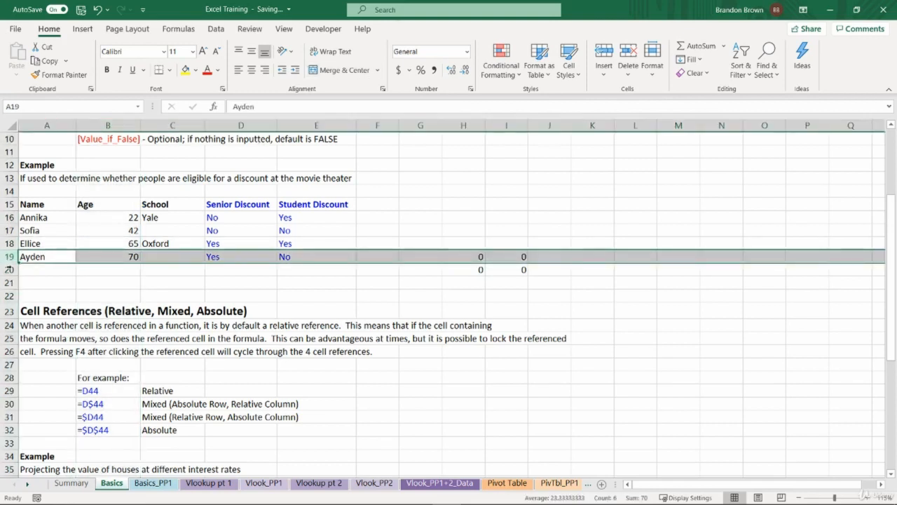
click(9, 270)
Inspect the column-locked formulas in H19, I19 and H20 to compare their column and row references
click(467, 270)
double_click(466, 257)
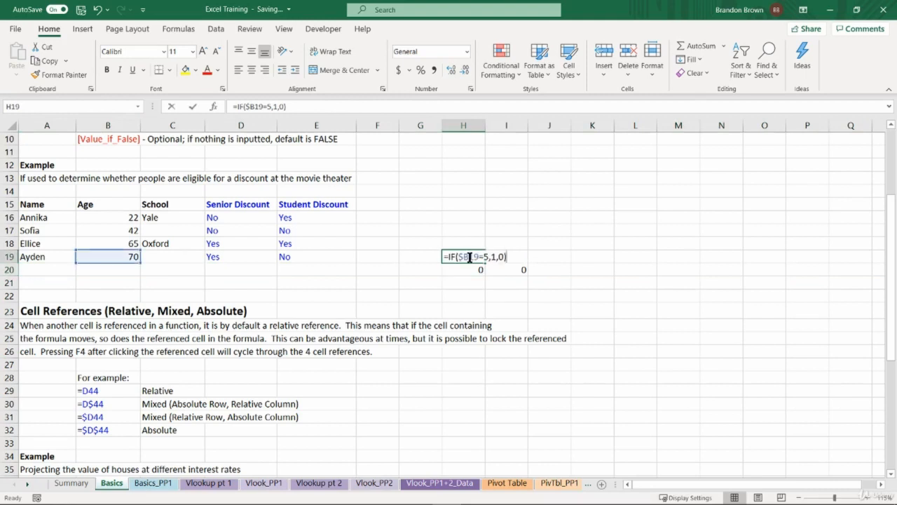
key(Escape)
double_click(502, 257)
key(Escape)
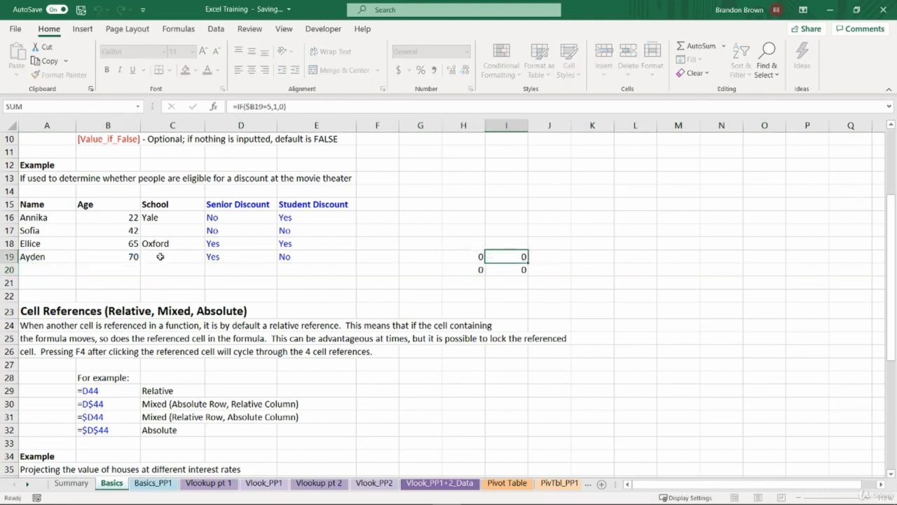
click(122, 267)
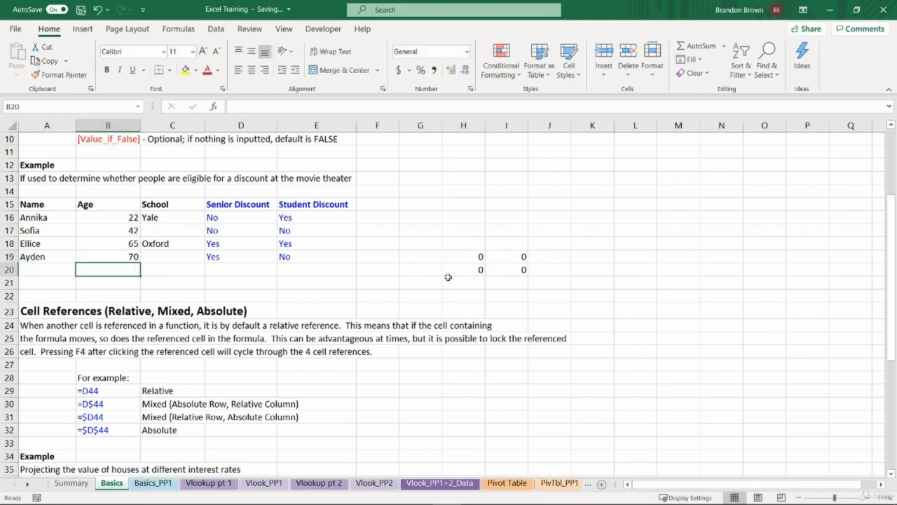
double_click(473, 269)
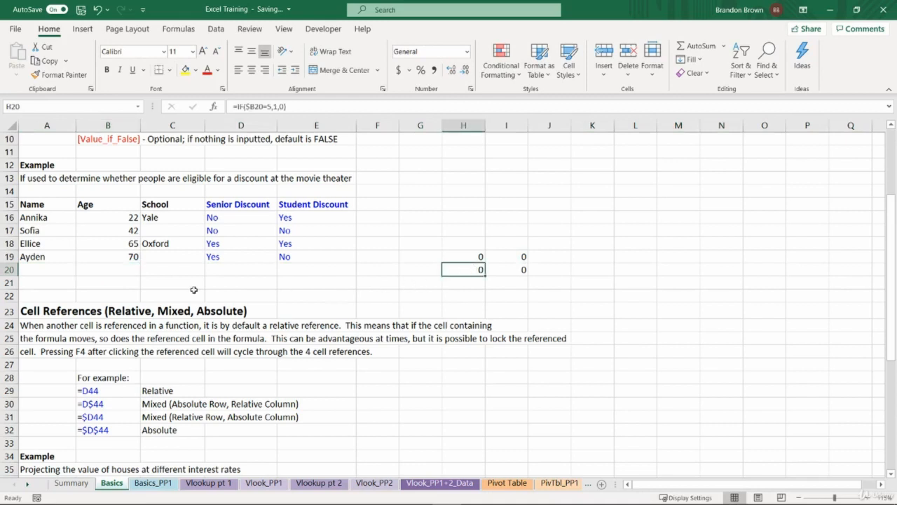
key(Escape)
Enter 5 in B20 and check the results in H20:I20 and the neighbouring cells in row 20
click(108, 272)
text(5)
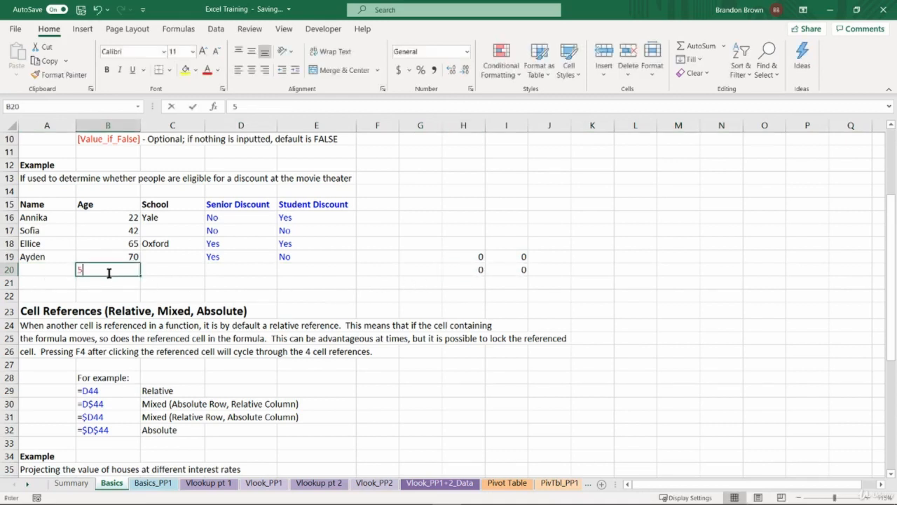
key(Return)
drag(473, 269, 515, 269)
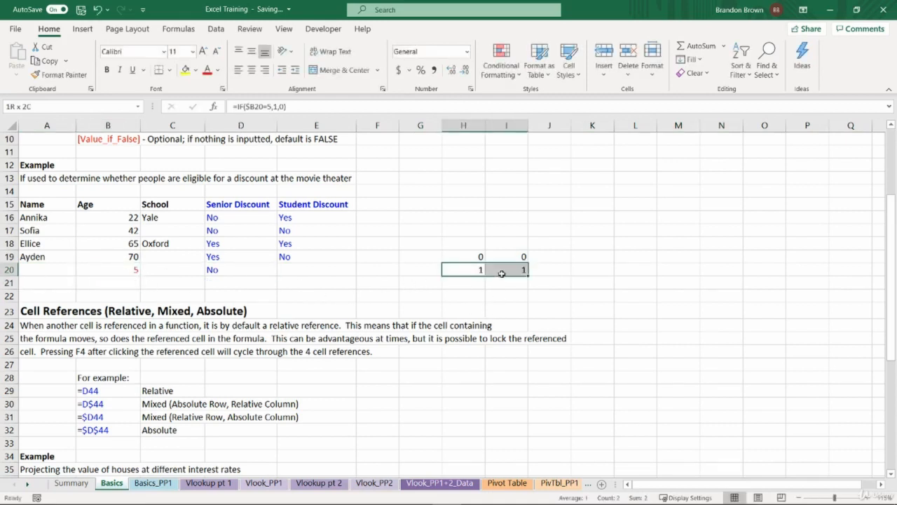
click(221, 271)
click(197, 269)
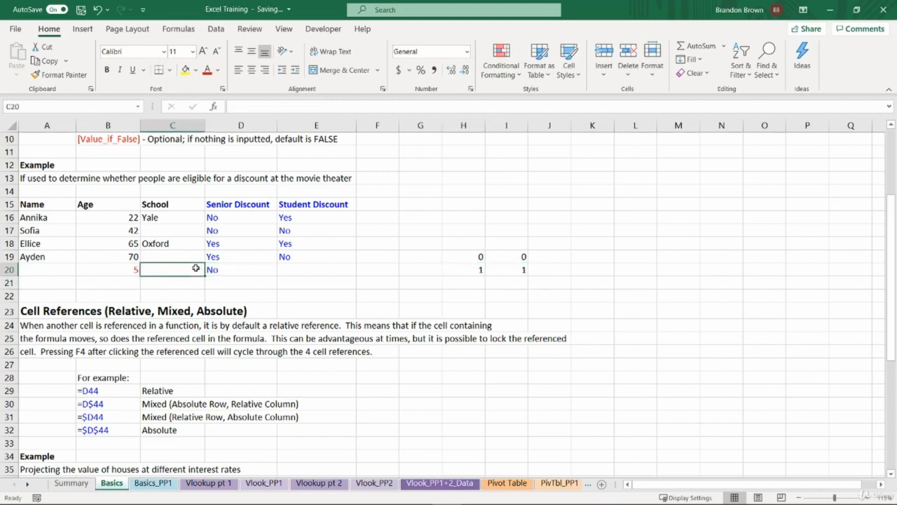
Clear the test discount formula from cell D20 below the movie theater discount table
click(246, 266)
click(293, 261)
click(252, 265)
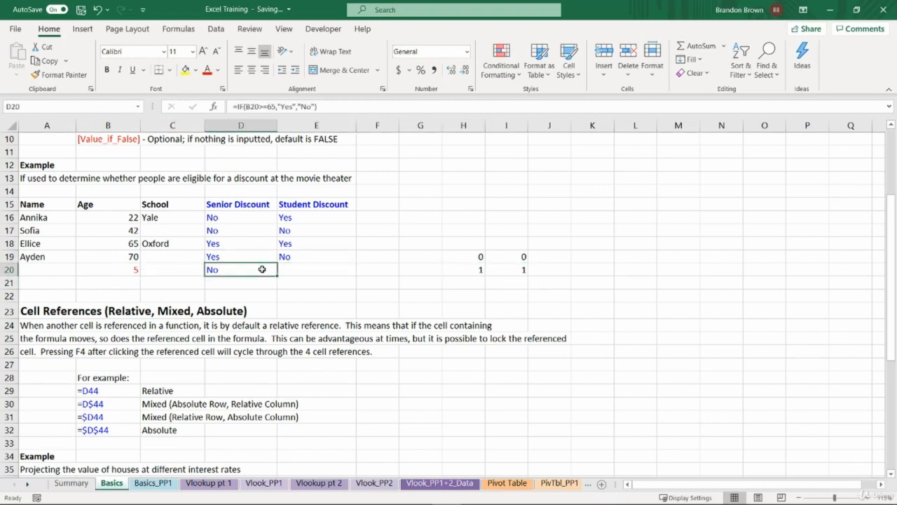
key(Delete)
Check the scratch IF formulas in H20 and I20, and clear H19:I20 together with the test age in B20
click(480, 271)
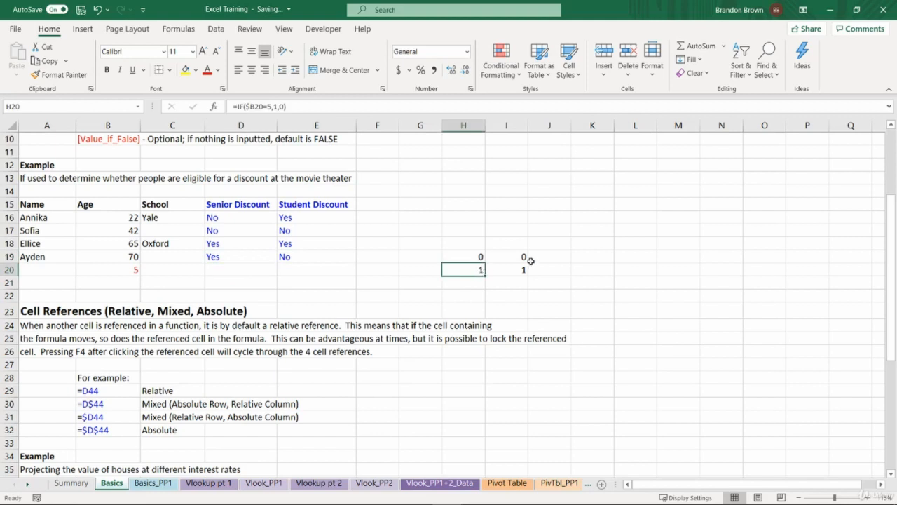
key(F2)
key(Escape)
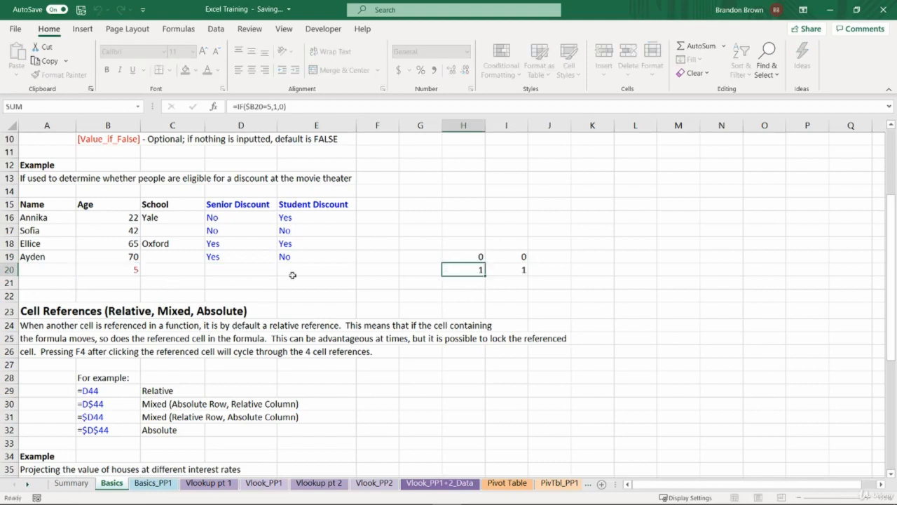
click(516, 270)
key(F2)
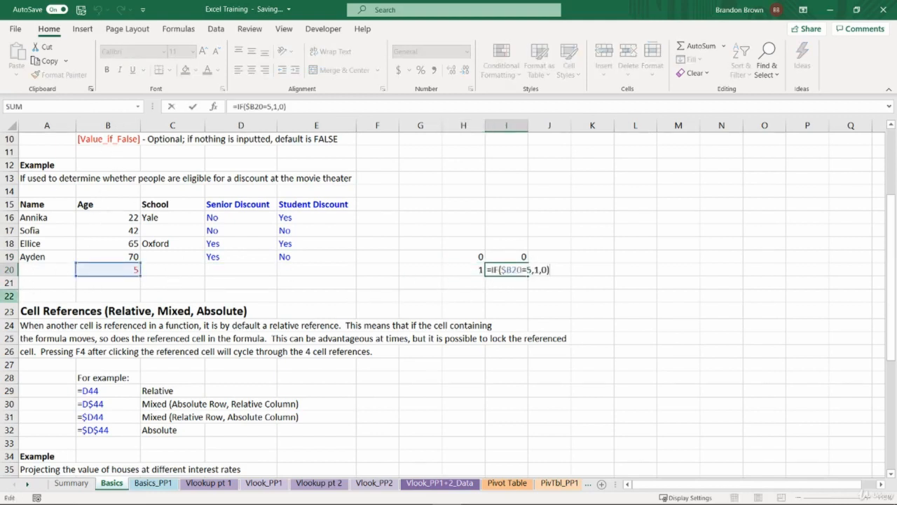
key(Escape)
click(114, 271)
key(Delete)
click(348, 310)
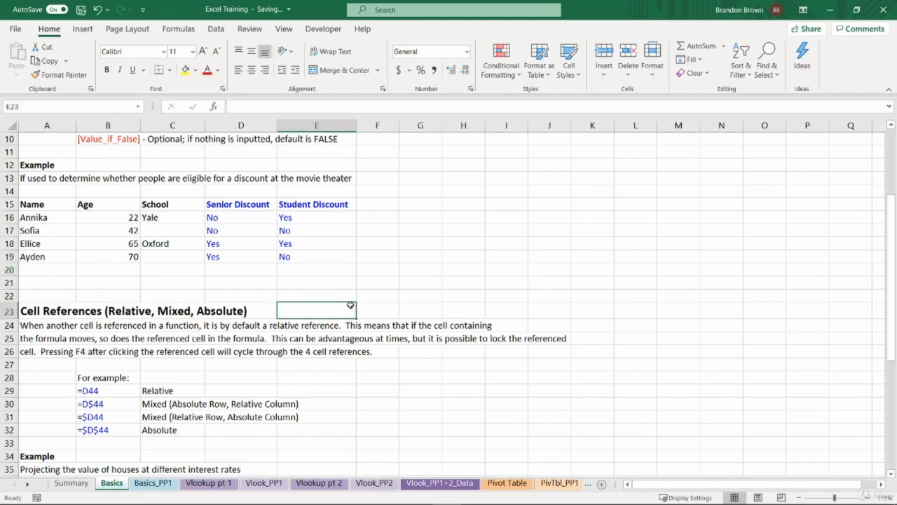
Review the Cell References section explaining relative, mixed and absolute references and the start of its example
scroll(362, 310, down, 5)
scroll(237, 263, up, 2)
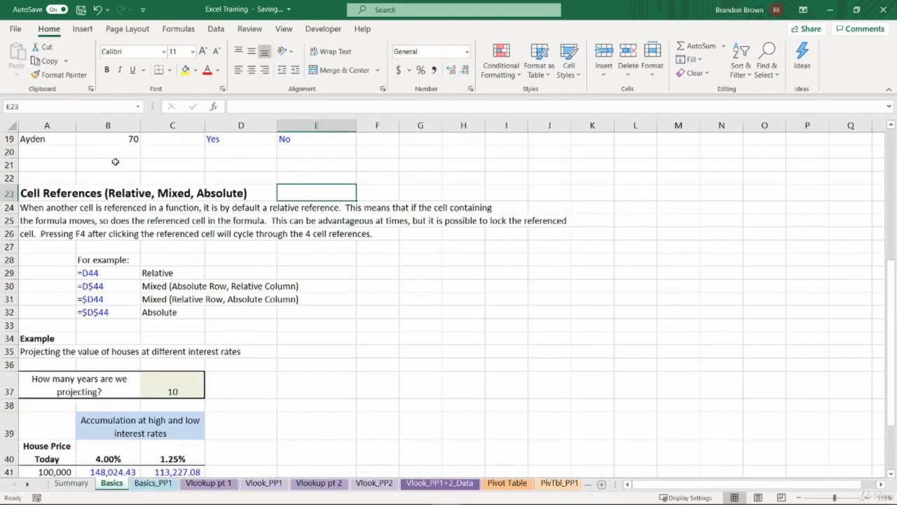
drag(116, 163, 147, 162)
click(151, 163)
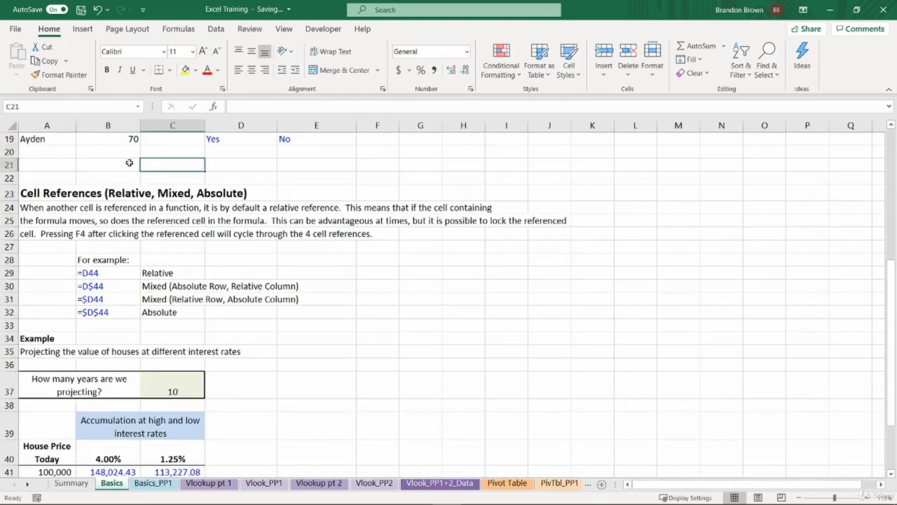
drag(41, 341, 267, 389)
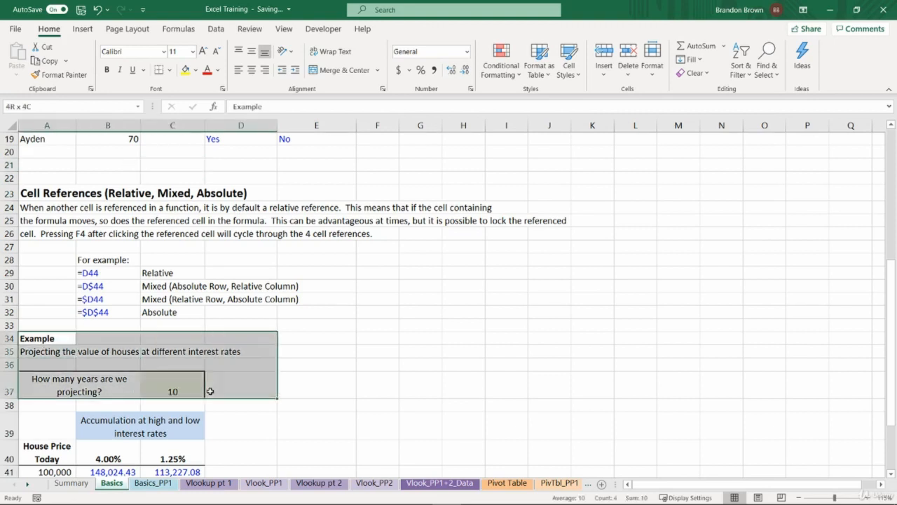
click(194, 379)
scroll(330, 370, up, 3)
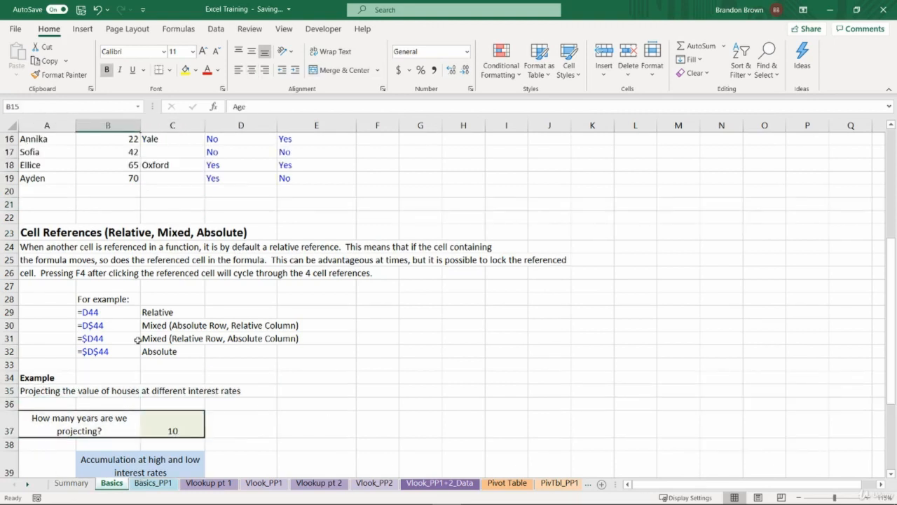
scroll(63, 272, down, 1)
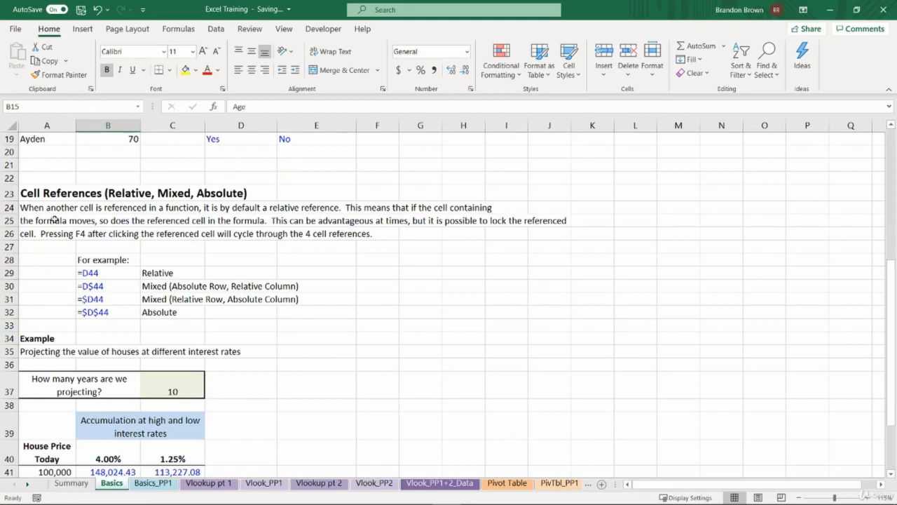
Examine the house value projection example, including its description, the projection years in C37 and the accumulation header
scroll(56, 242, down, 1)
scroll(57, 243, down, 1)
click(50, 254)
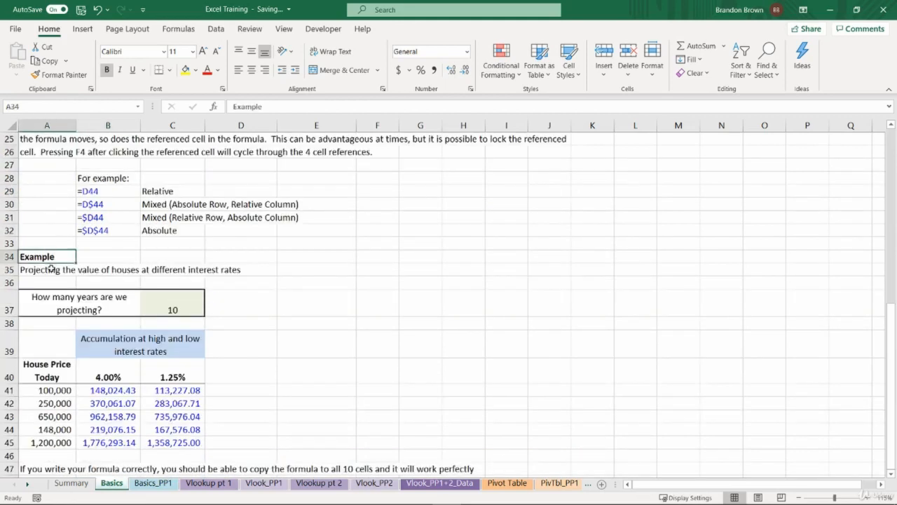
click(51, 268)
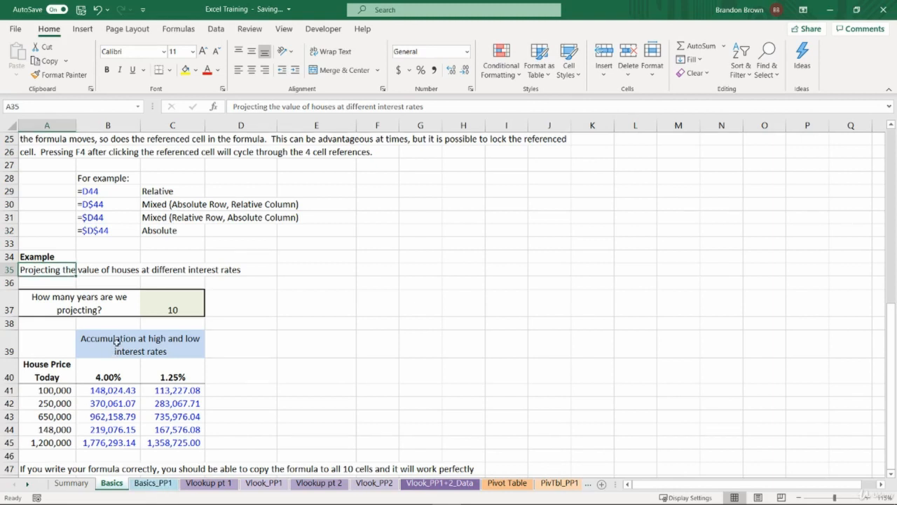
click(143, 308)
click(82, 304)
click(156, 303)
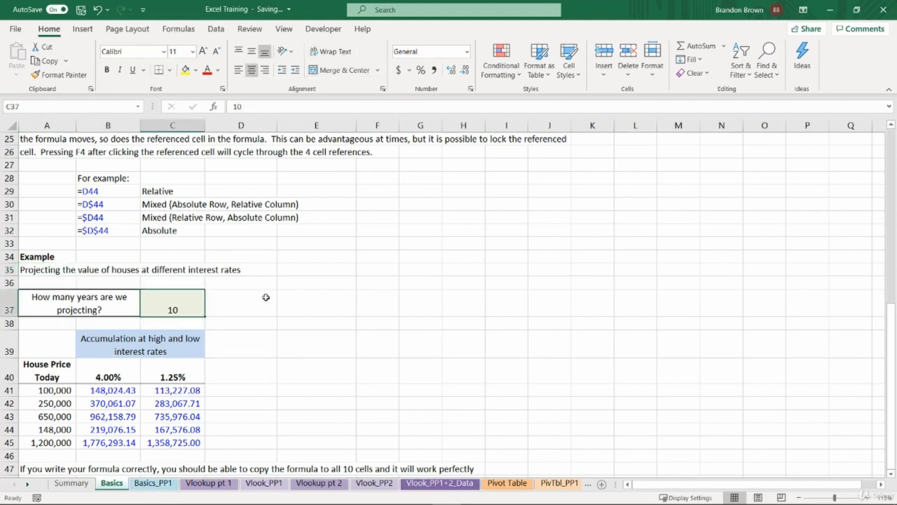
scroll(302, 297, down, 2)
click(172, 262)
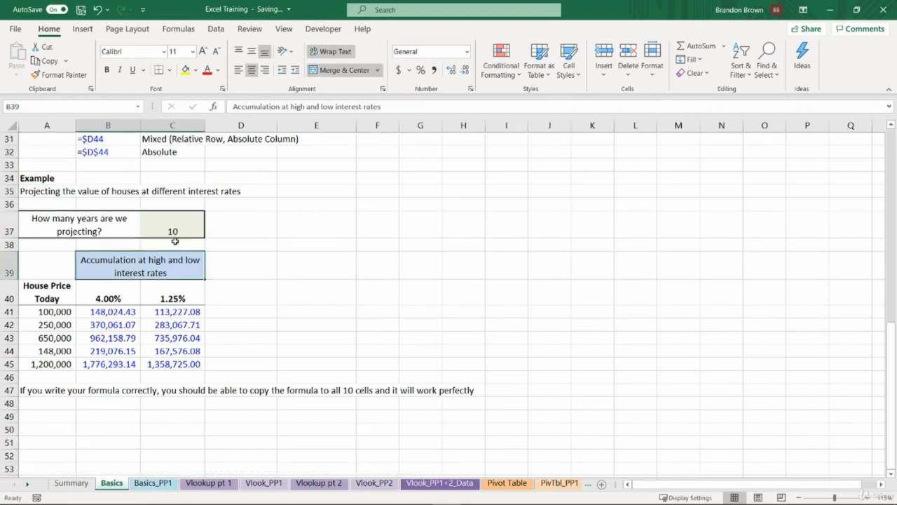
Try 15 as the number of projection years in C37 and set it back to 10
click(177, 230)
text(15)
key(Return)
click(177, 230)
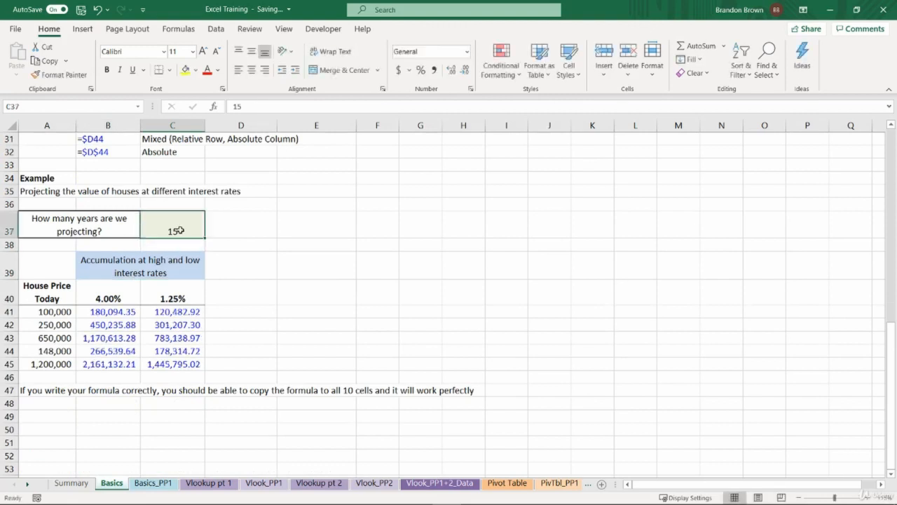
text(10)
key(Return)
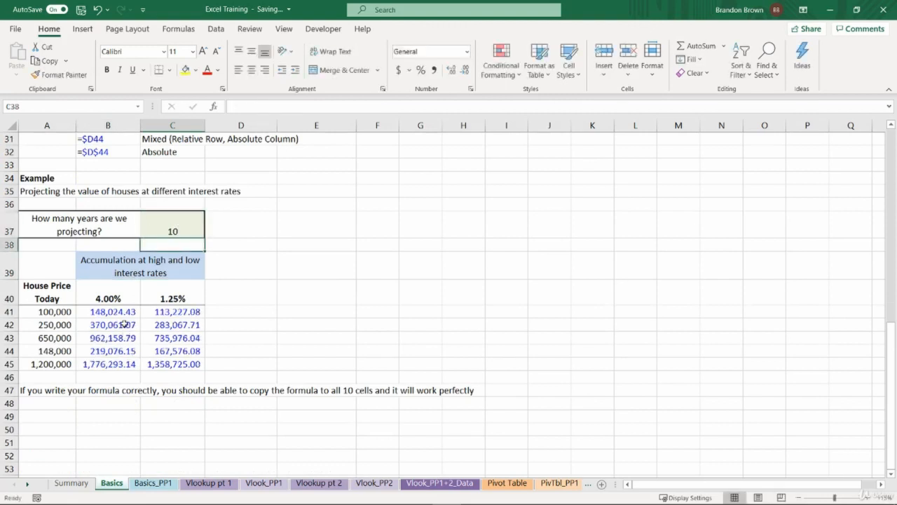
Examine the projected values, the house prices in A41:A45 and the two interest rates in B40:C40
drag(124, 316, 182, 361)
click(183, 361)
click(46, 293)
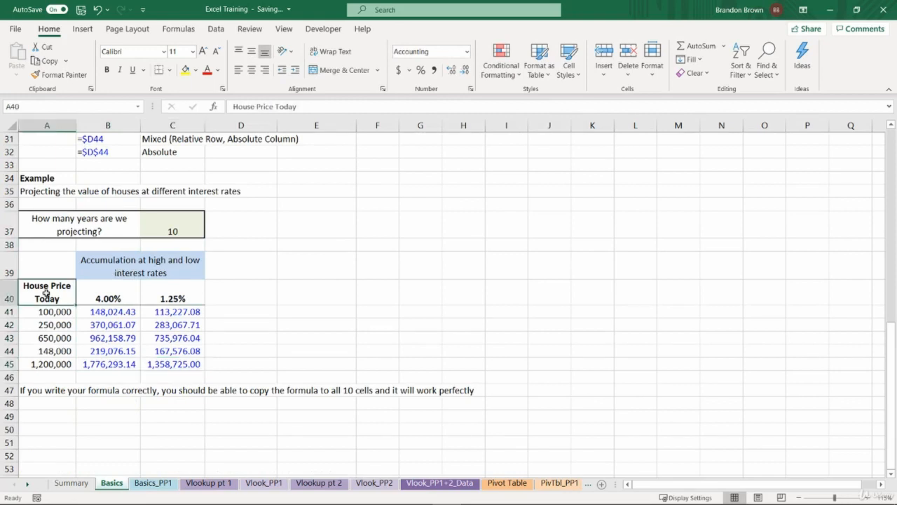
drag(54, 310, 59, 364)
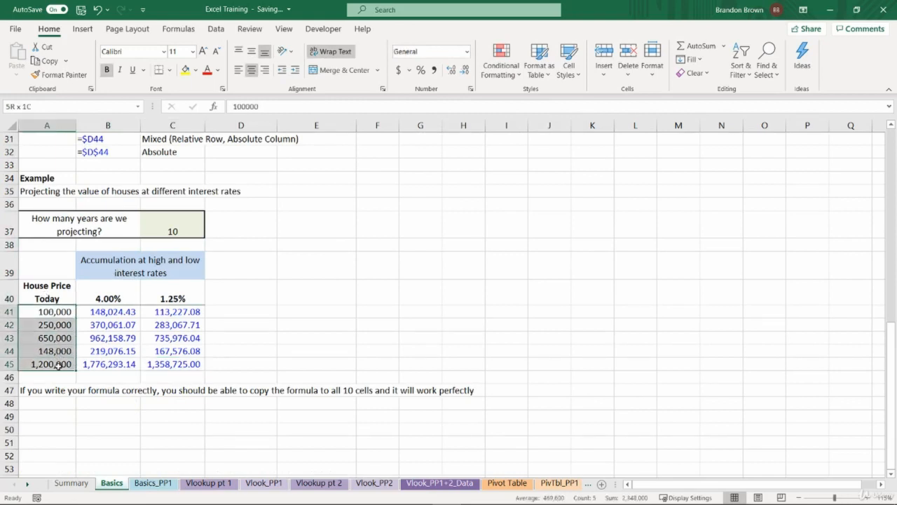
click(62, 364)
drag(102, 299, 147, 298)
click(173, 298)
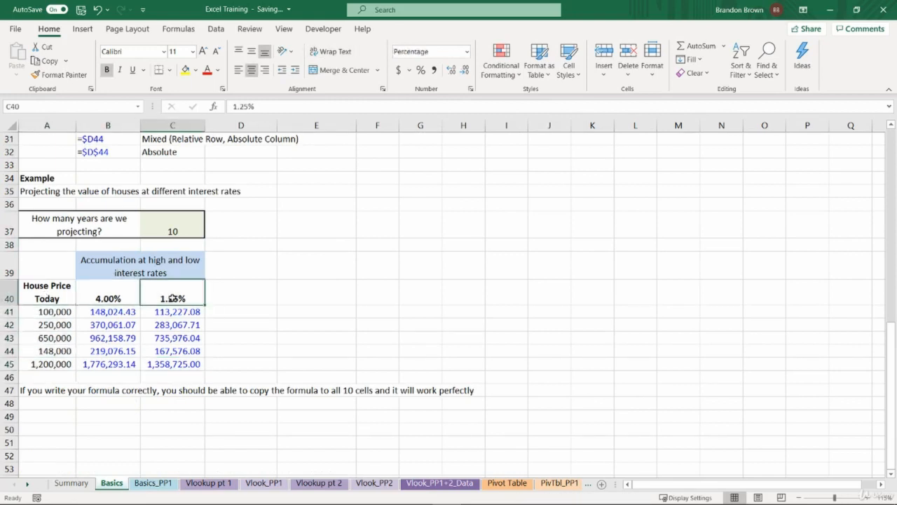
click(133, 297)
click(173, 298)
Delete the existing projection formulas in B41:C45
click(107, 313)
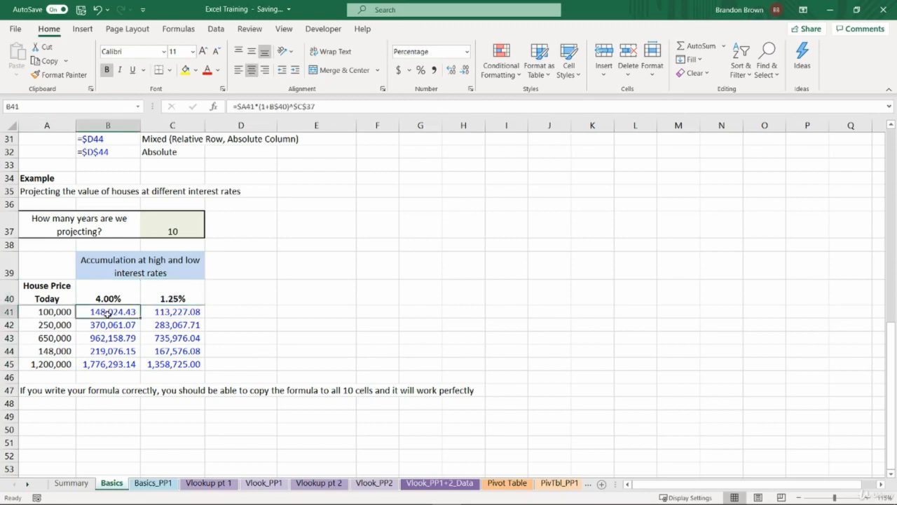
drag(107, 313, 153, 363)
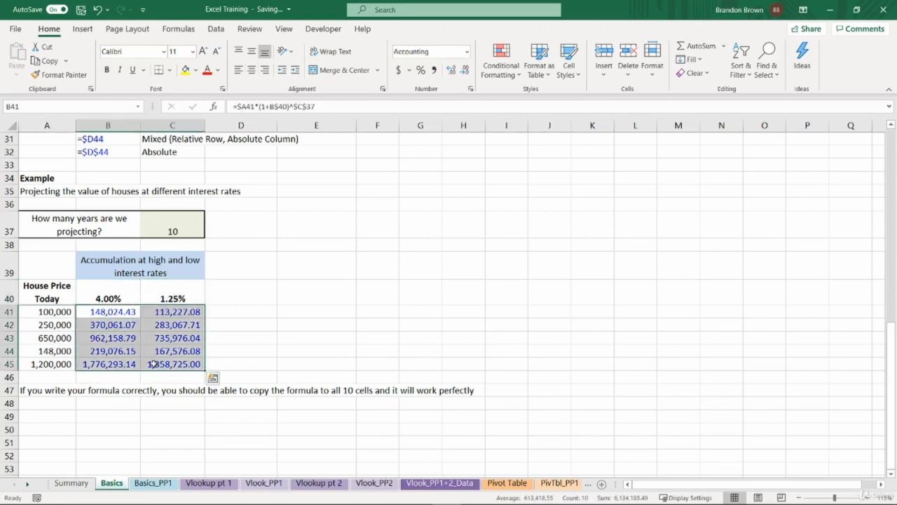
key(Delete)
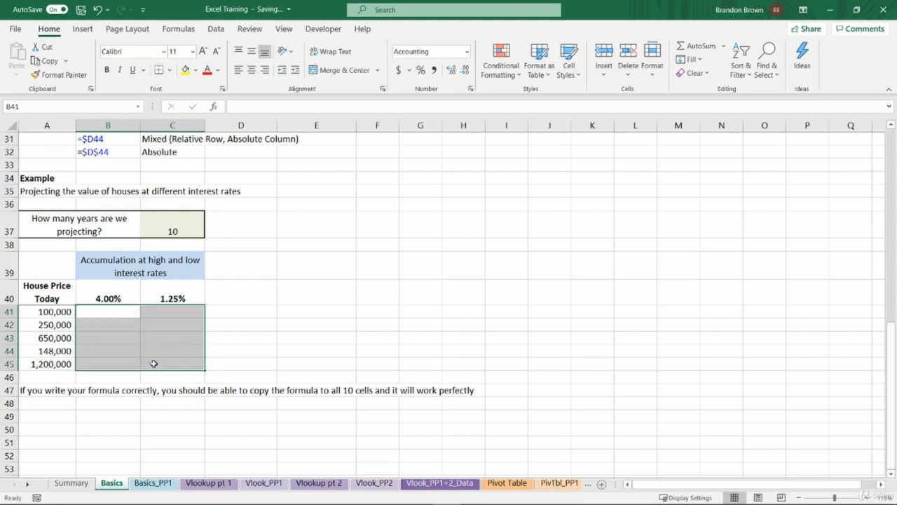
Enter the formula =A41*(1+B40) in B41 to grow the first house price by one year's interest
click(119, 314)
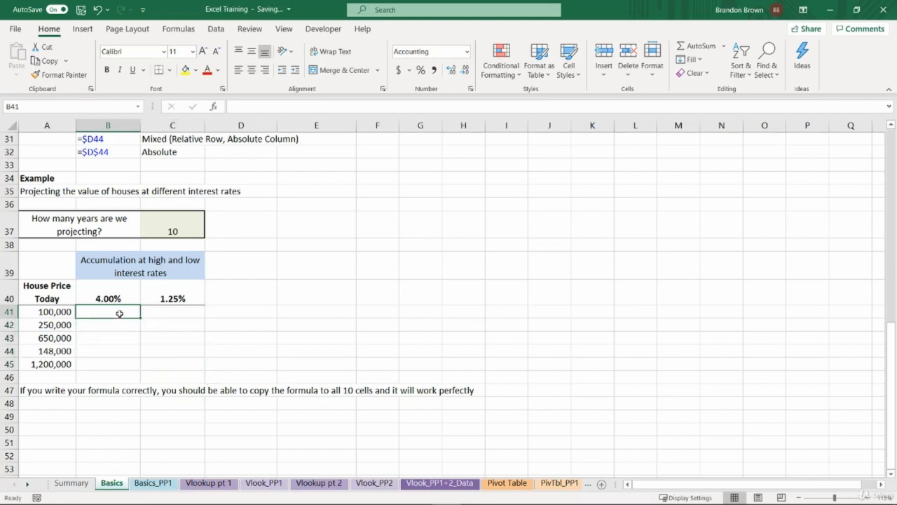
text(=)
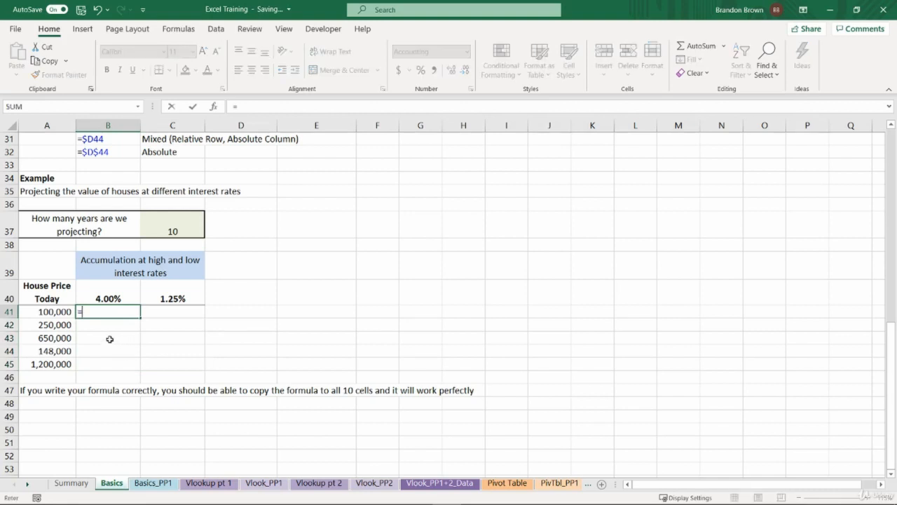
click(52, 314)
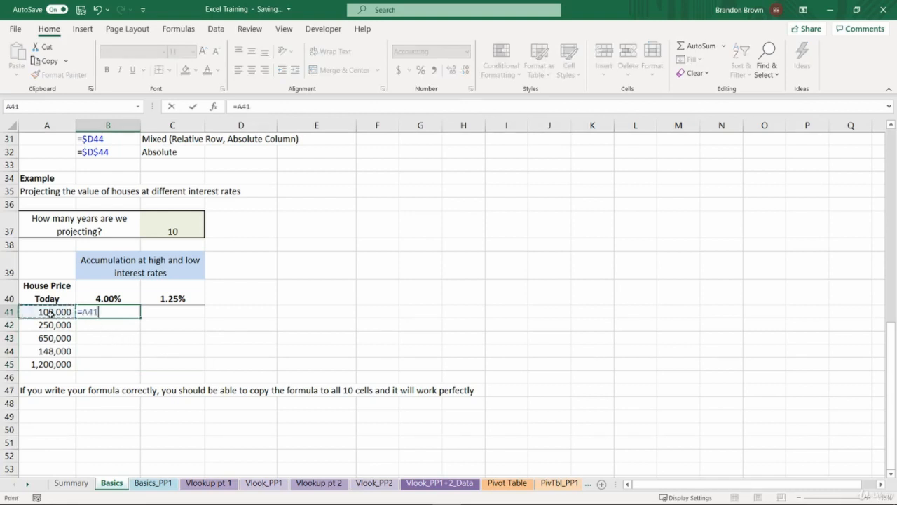
key(F4)
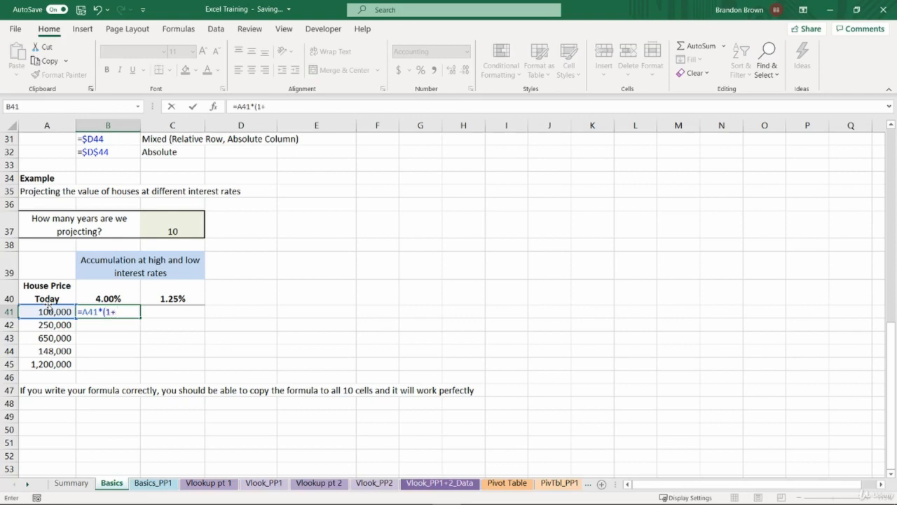
click(126, 296)
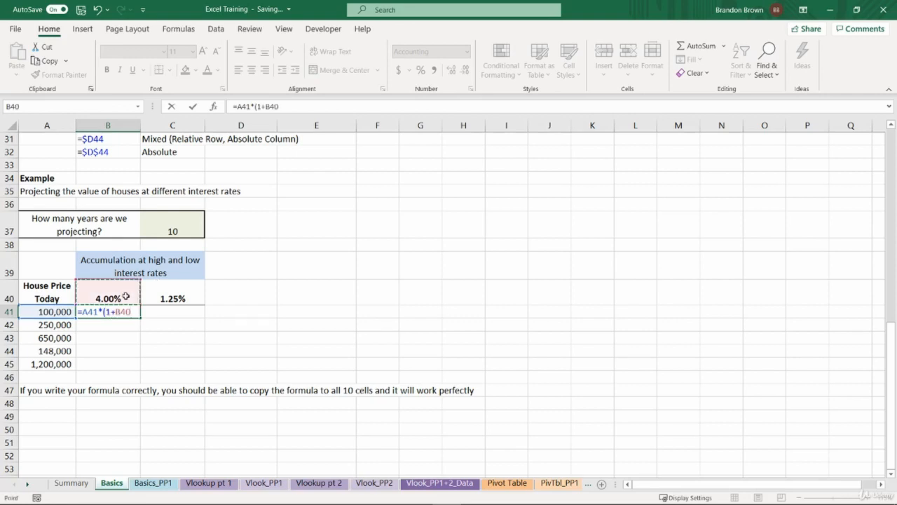
text())
key(Return)
Compare the starting house price in A41 with the formula and value in B41
click(118, 310)
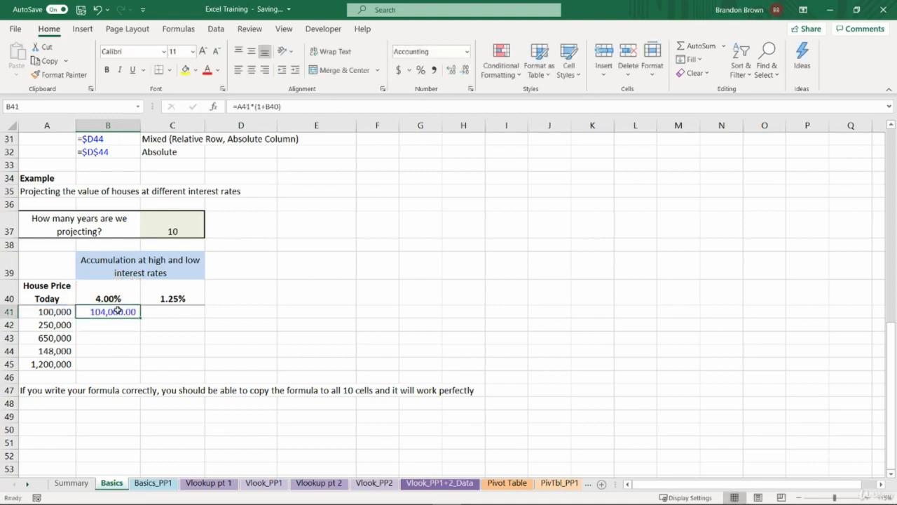
click(47, 311)
drag(75, 313, 94, 308)
click(93, 309)
click(40, 312)
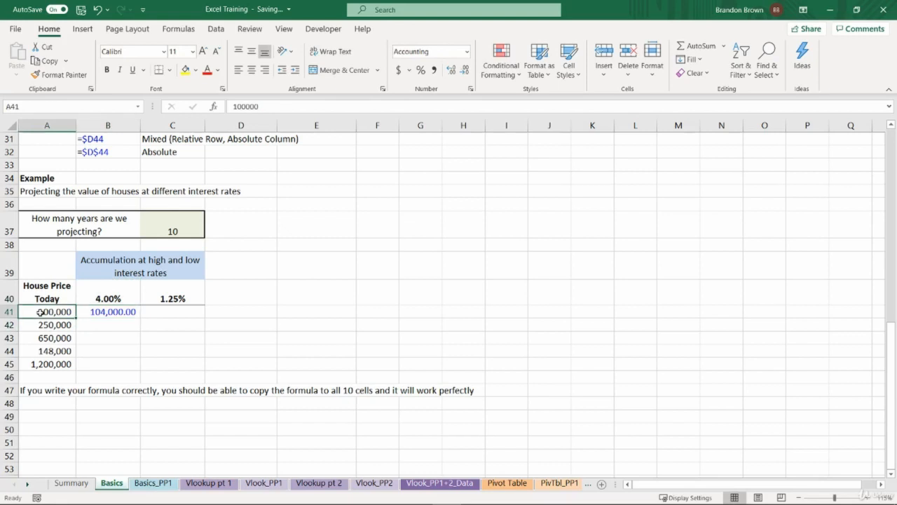
click(116, 308)
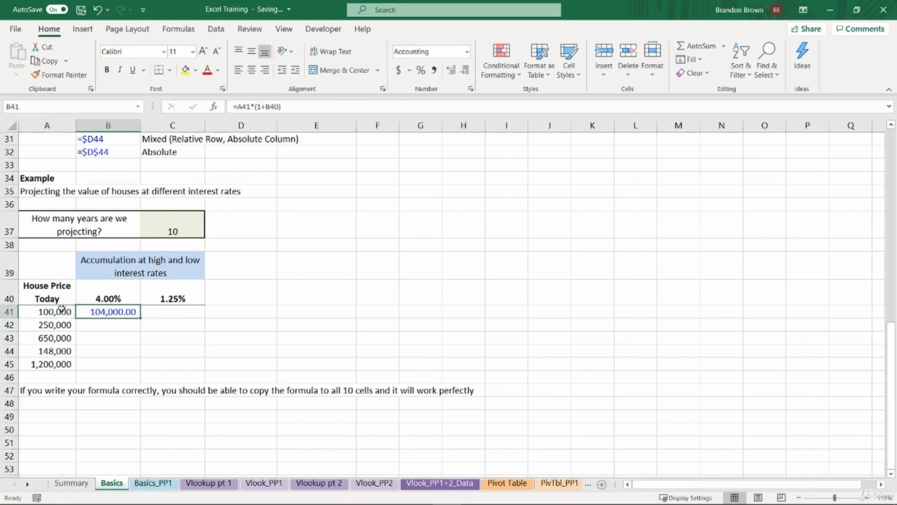
click(61, 310)
click(88, 312)
Evaluate the B41 formula piece by piece, from B40 and A41 to the bracket and the full product, and discard the evaluated values
double_click(131, 315)
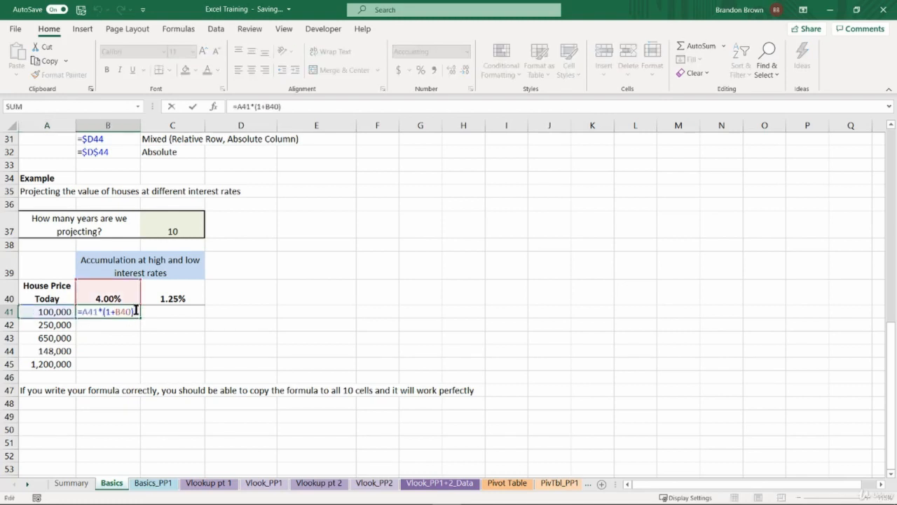
key(F9)
key(F9)
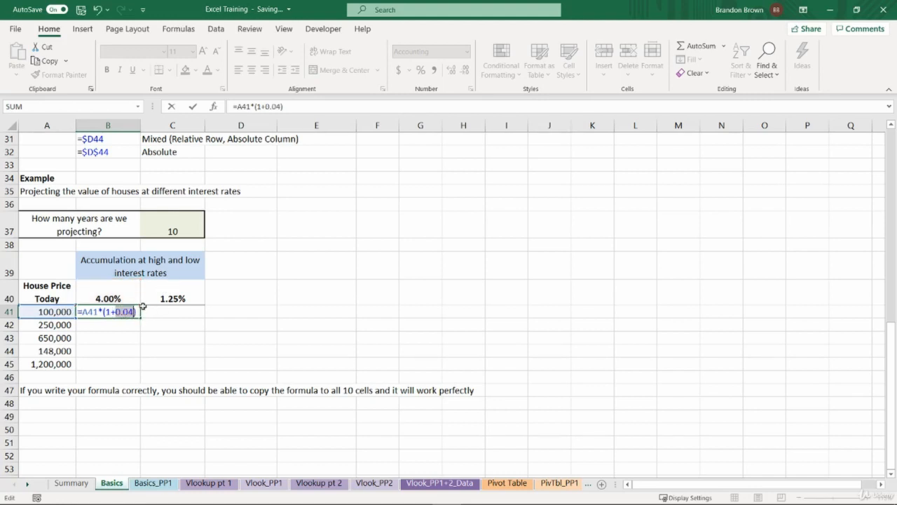
double_click(88, 311)
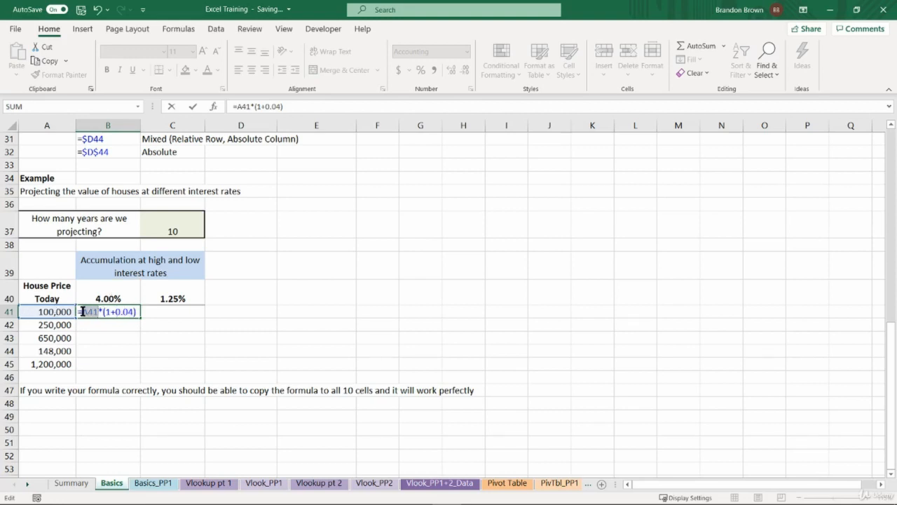
key(F9)
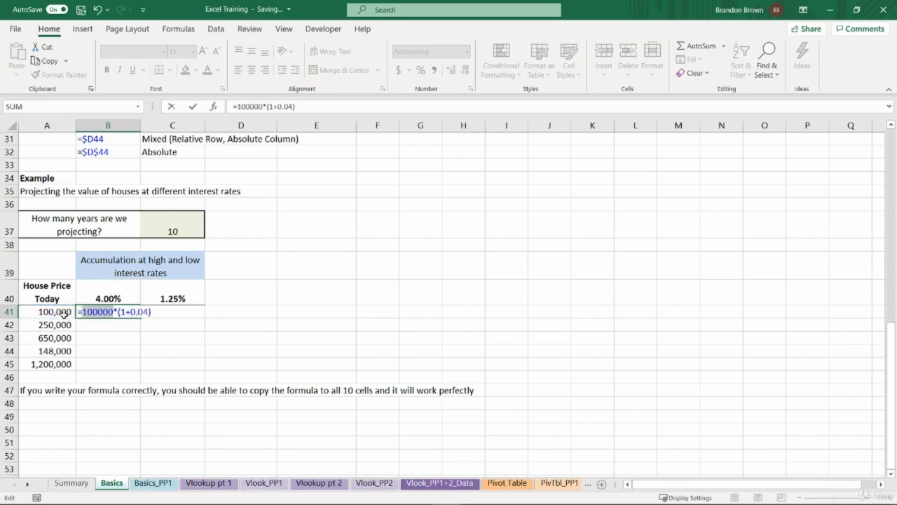
click(115, 309)
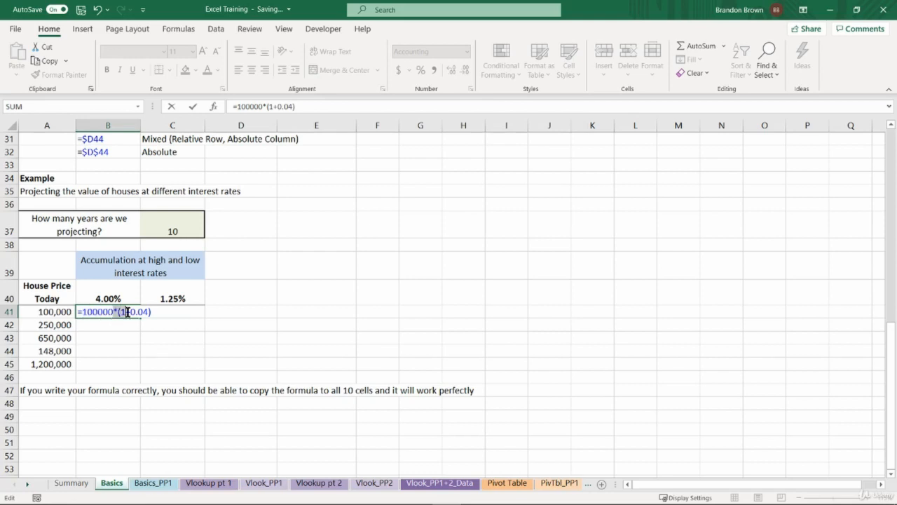
drag(117, 312, 187, 317)
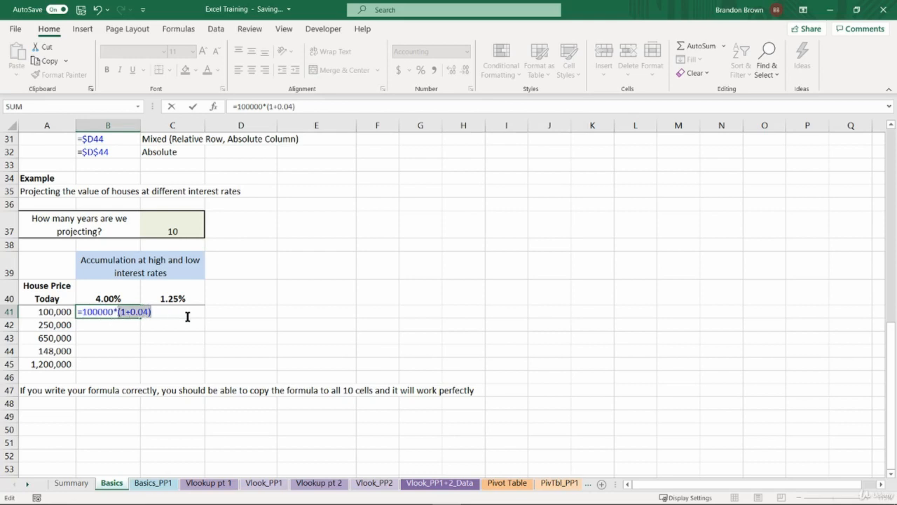
key(F9)
click(92, 311)
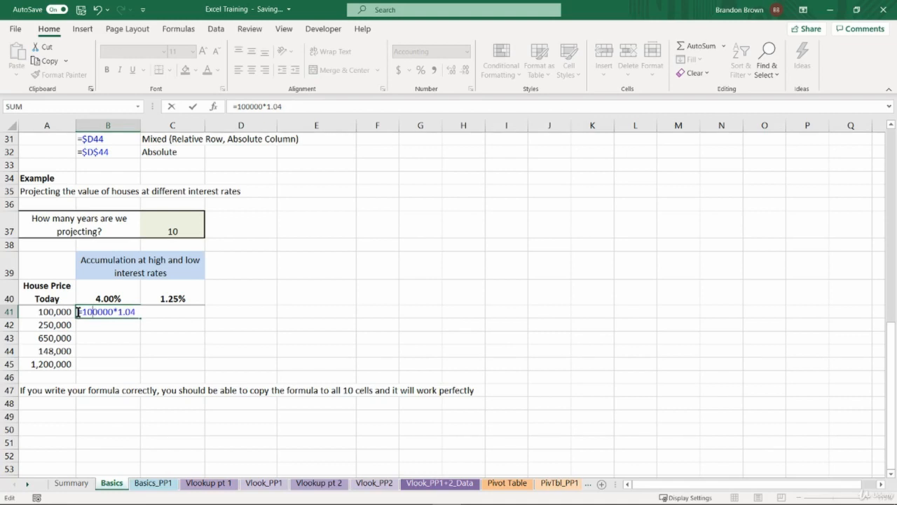
drag(92, 312, 205, 321)
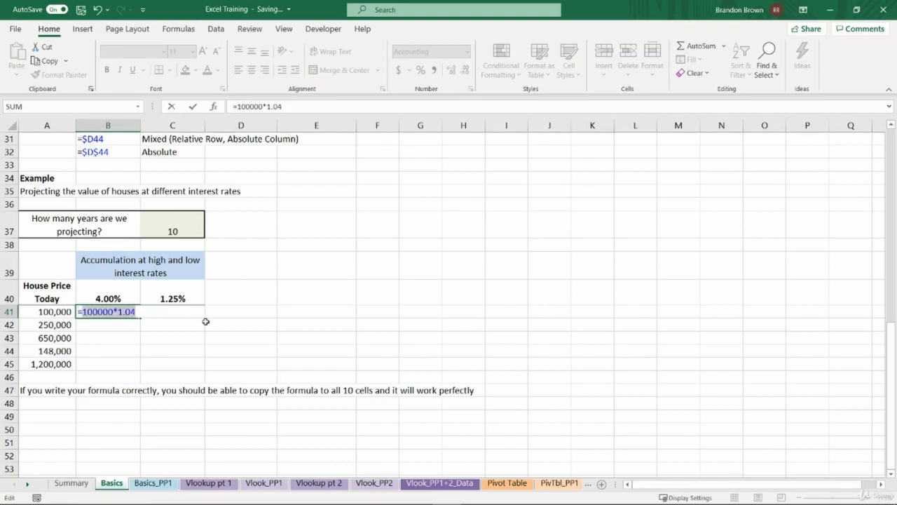
key(F9)
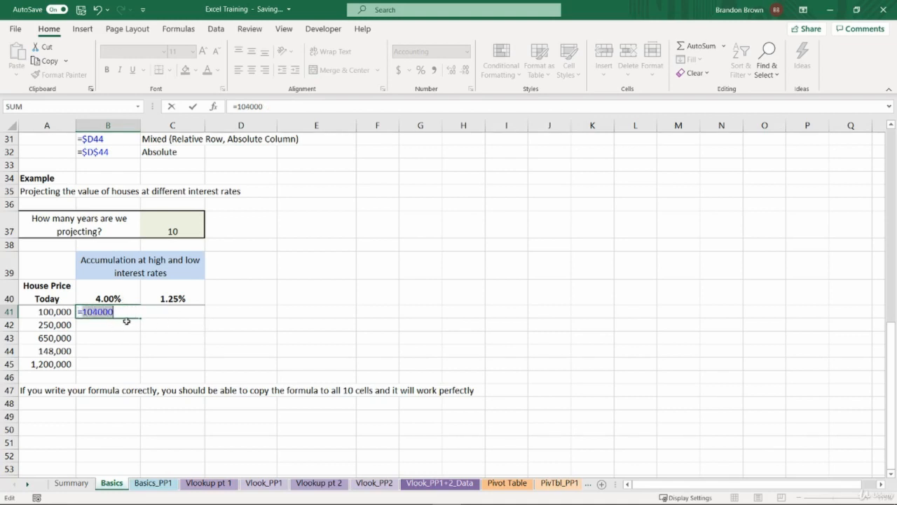
key(Escape)
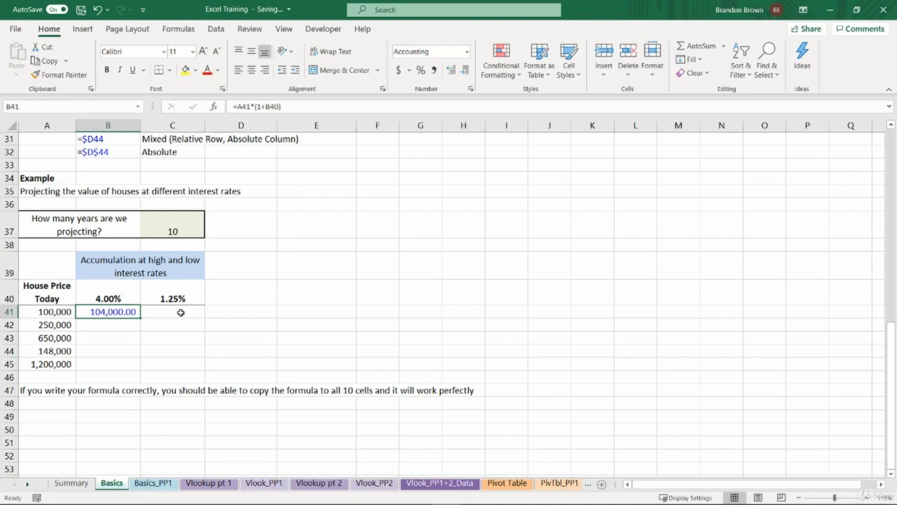
Examine which cells the B41 formula refers to, comparing it with the interest rate in B40
key(F2)
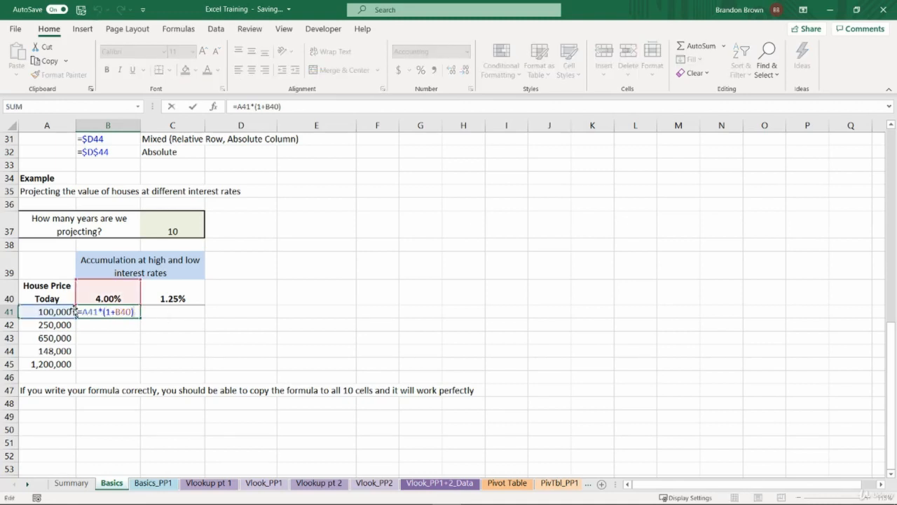
key(ctrl+Return)
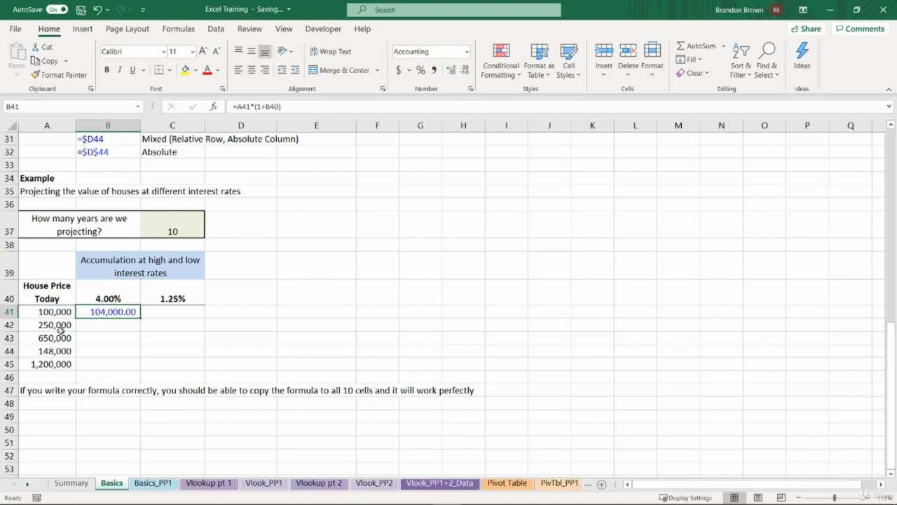
key(F2)
key(Escape)
click(112, 298)
key(Down)
key(F2)
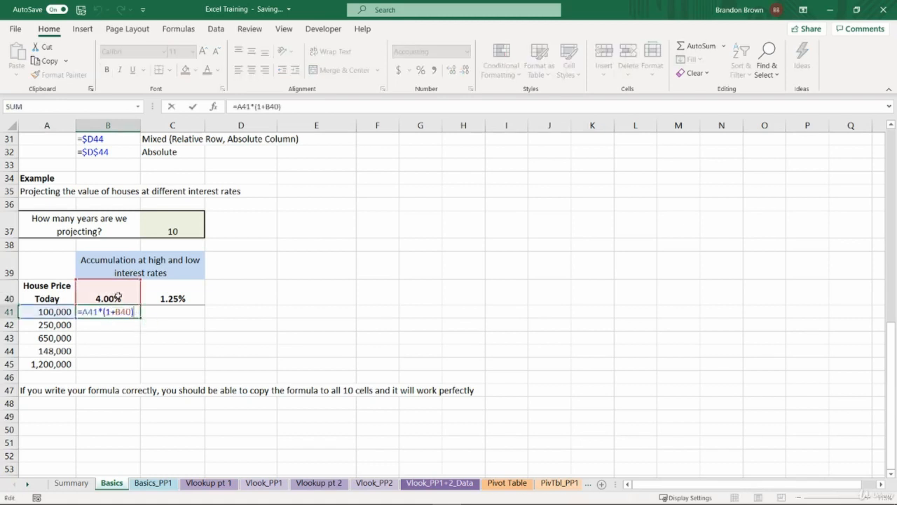
key(ctrl+Return)
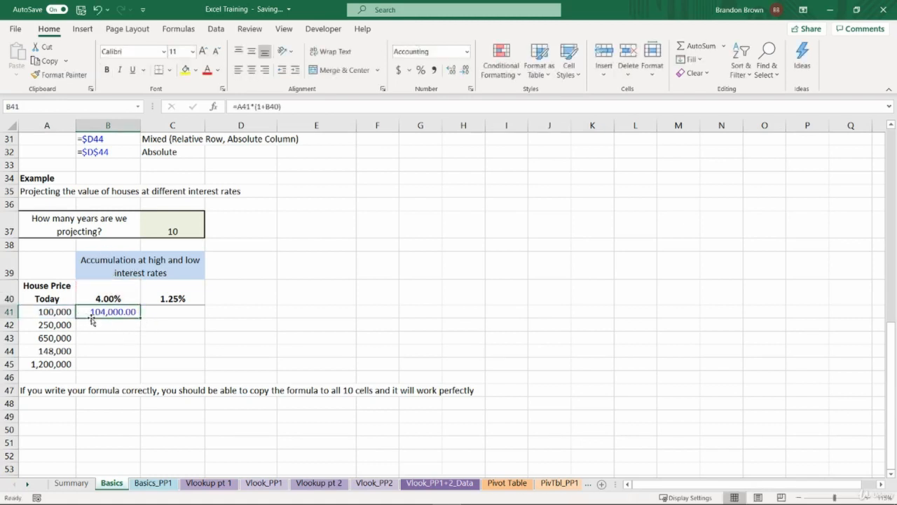
Extend the B41 formula to =A41*(1+B40)^C37 so that it compounds over the projection years
click(50, 312)
click(177, 224)
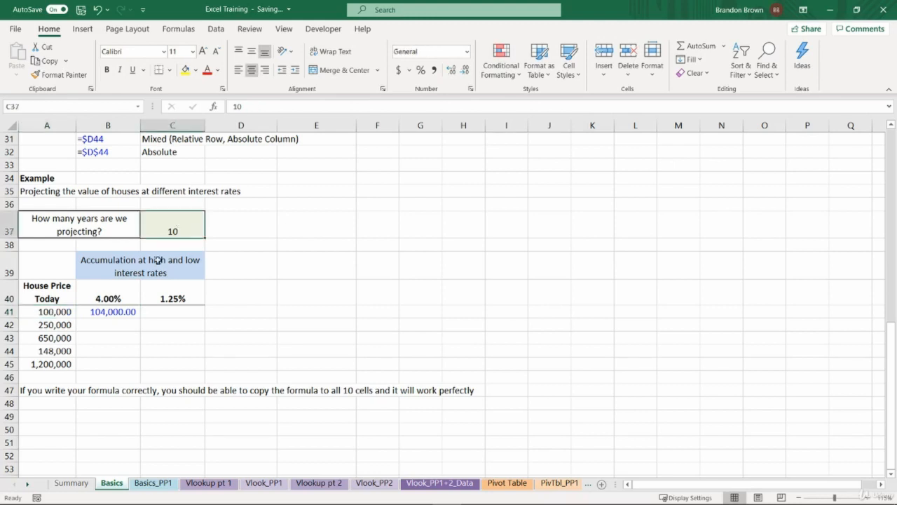
double_click(129, 312)
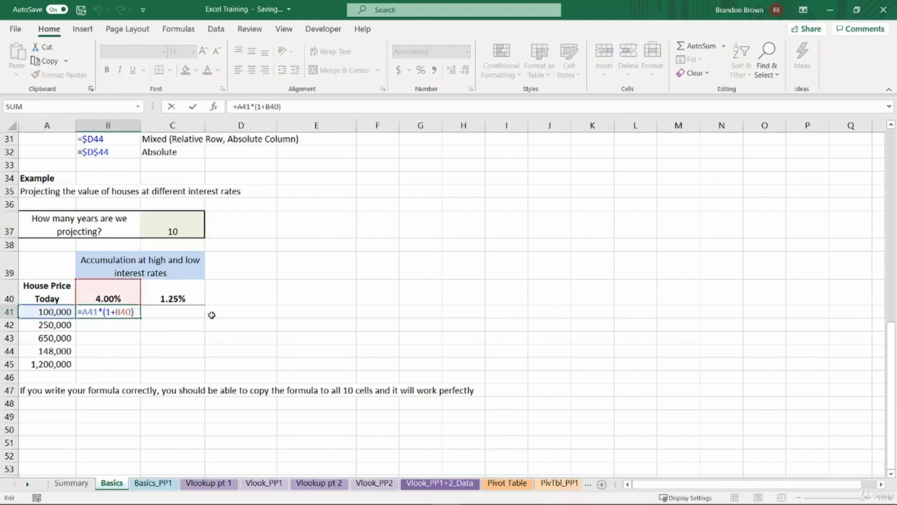
text(^)
click(175, 226)
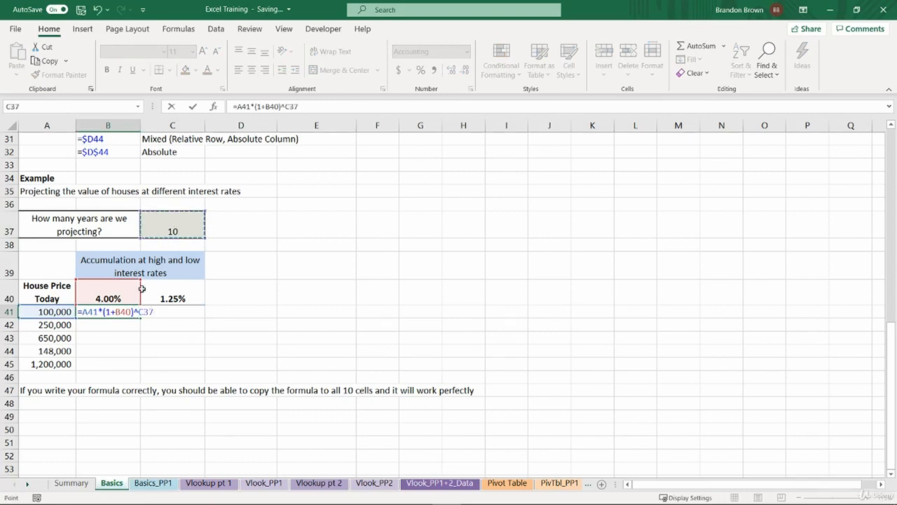
click(133, 311)
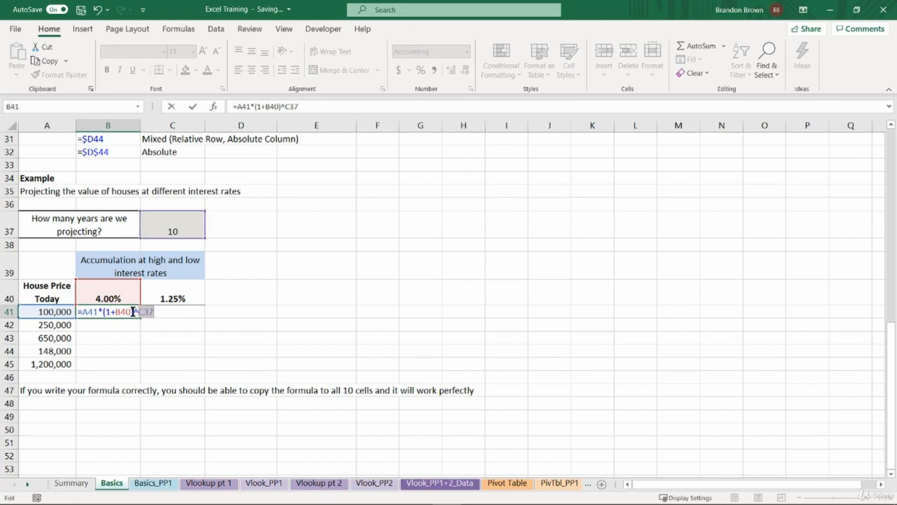
drag(106, 311, 122, 311)
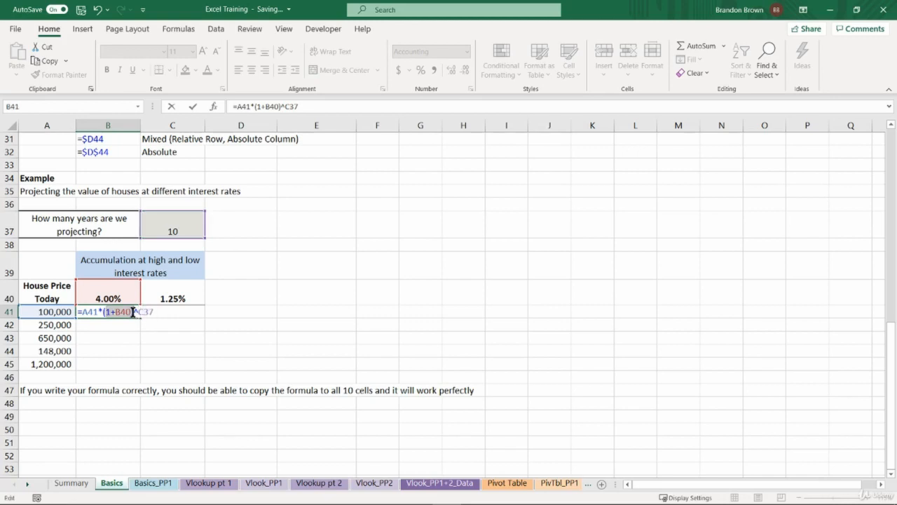
click(132, 312)
key(ctrl+Return)
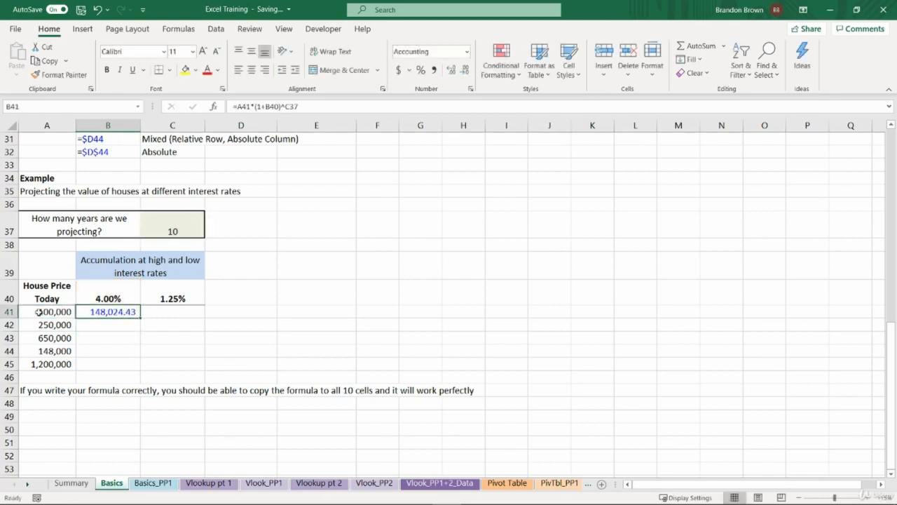
Evaluate (1+B40), C37 and their power inside the B41 formula to check the order of operations, and discard the evaluated values
double_click(147, 315)
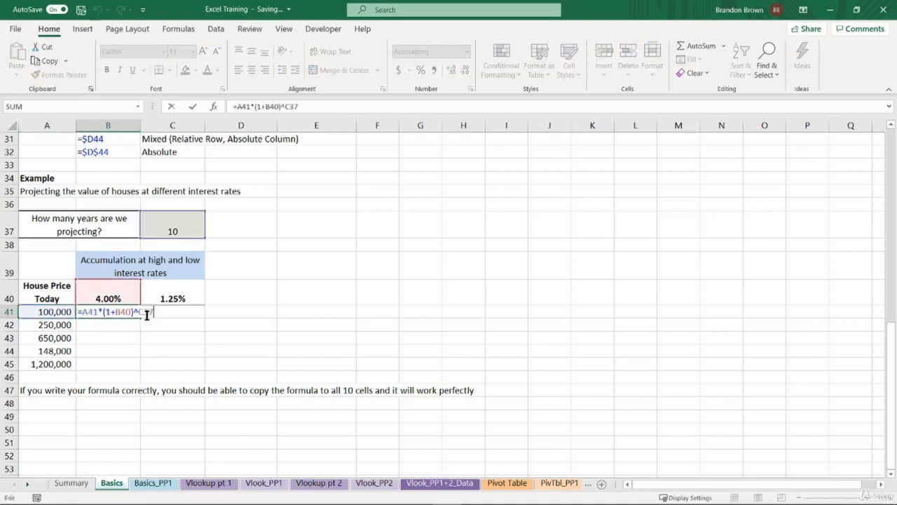
drag(104, 312, 134, 312)
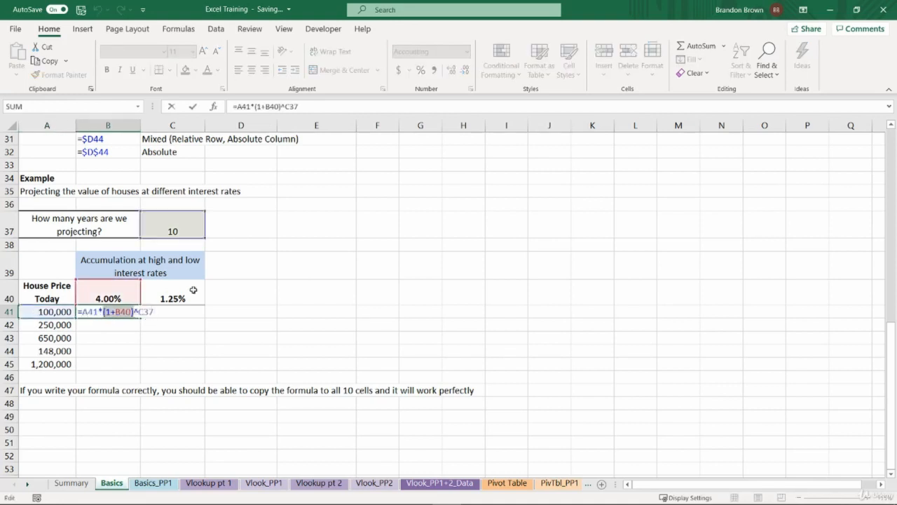
key(F9)
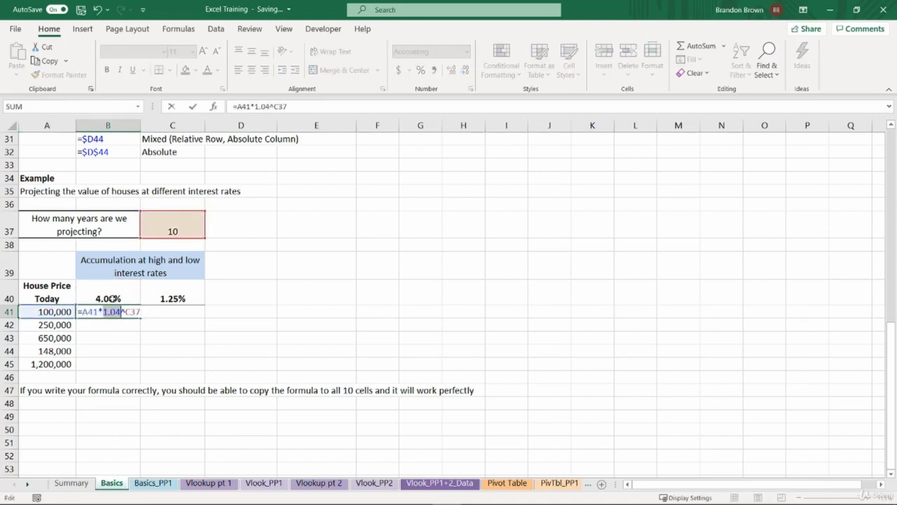
drag(123, 312, 140, 311)
key(F9)
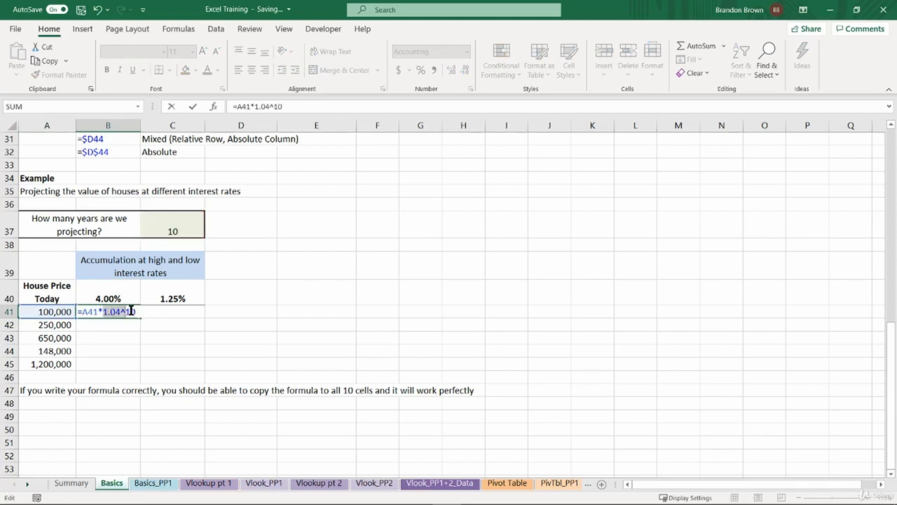
key(F9)
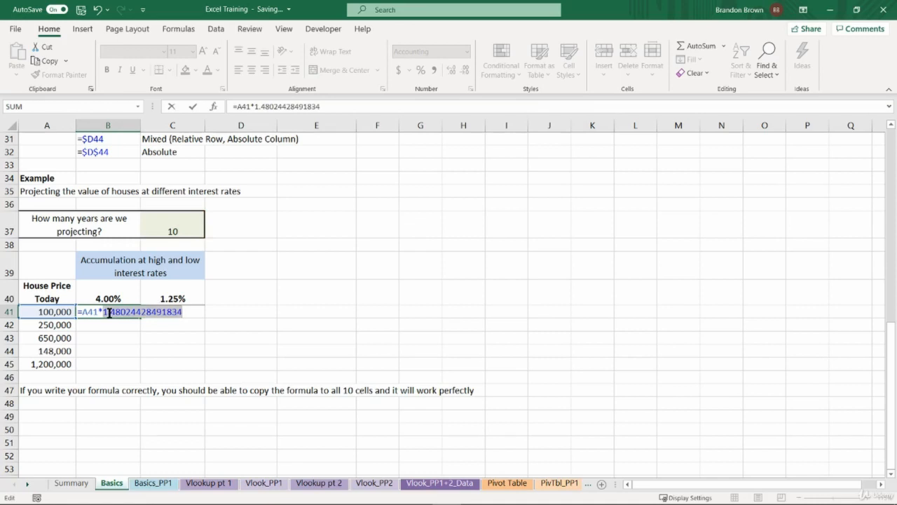
drag(103, 313, 186, 312)
drag(82, 313, 106, 313)
click(99, 313)
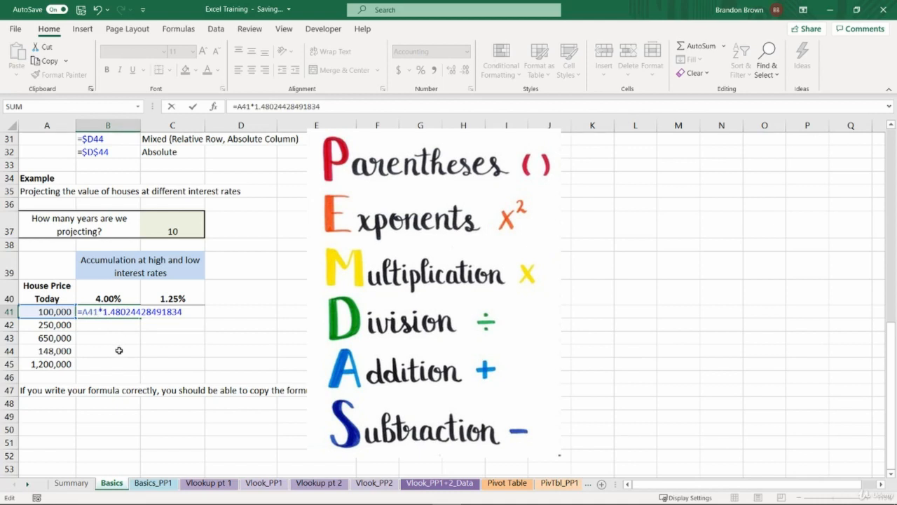
key(Escape)
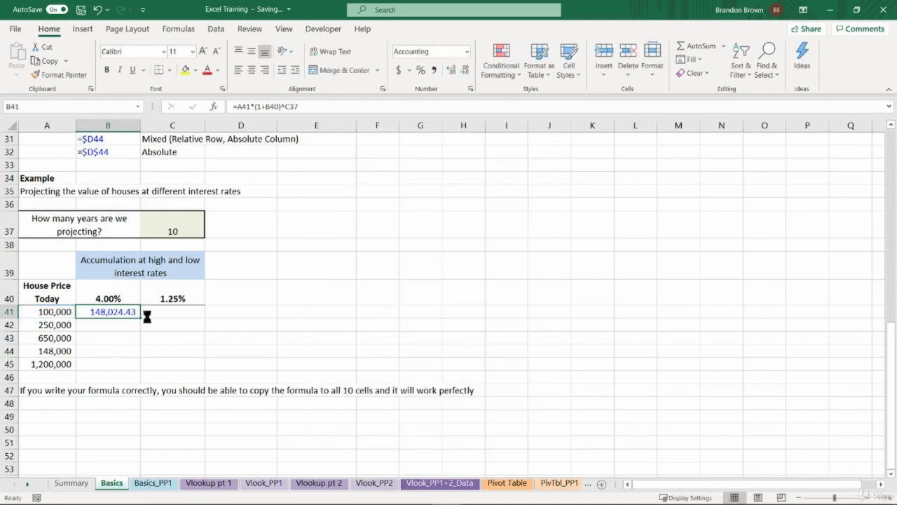
Copy the B41 formula into C41 for the 1.25% interest rate
key(ctrl+c)
drag(162, 311, 162, 316)
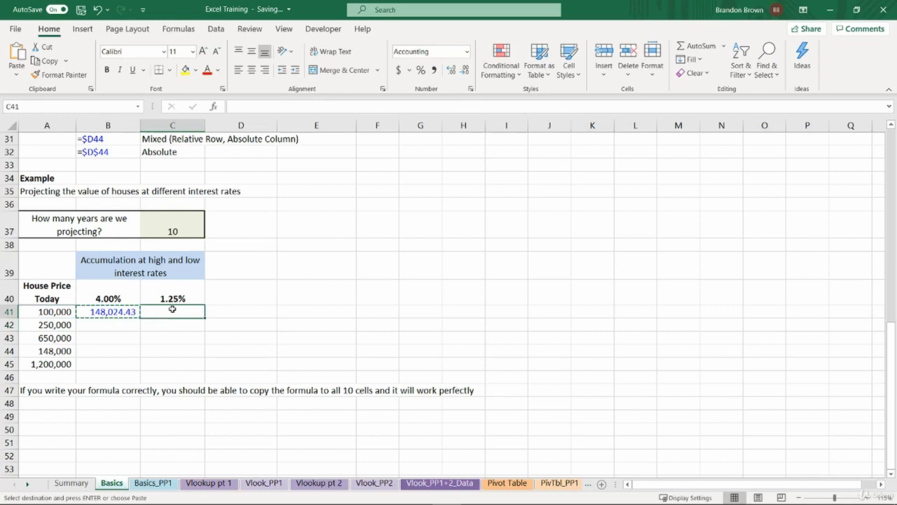
key(ctrl+v)
key(Escape)
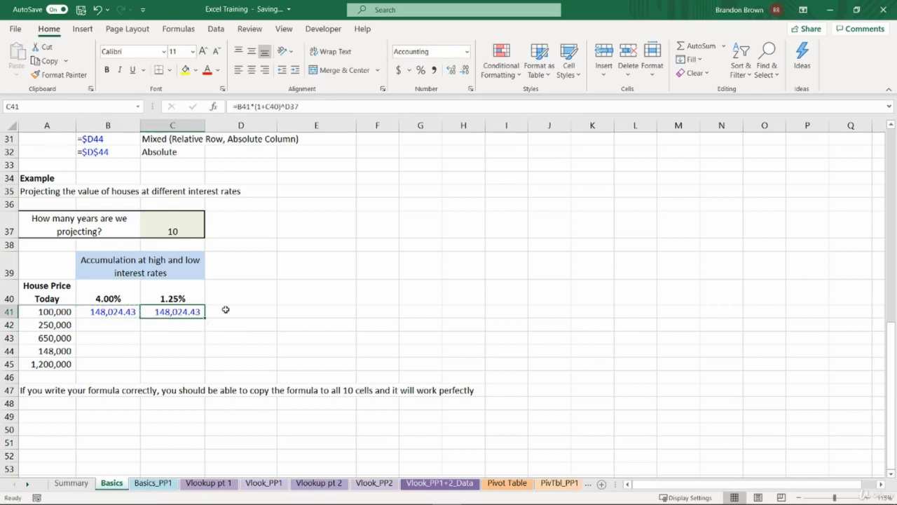
Compare the cell references of the copied formula in C41 with those of the original in B41 and the house price in A41
key(F2)
key(Escape)
double_click(113, 315)
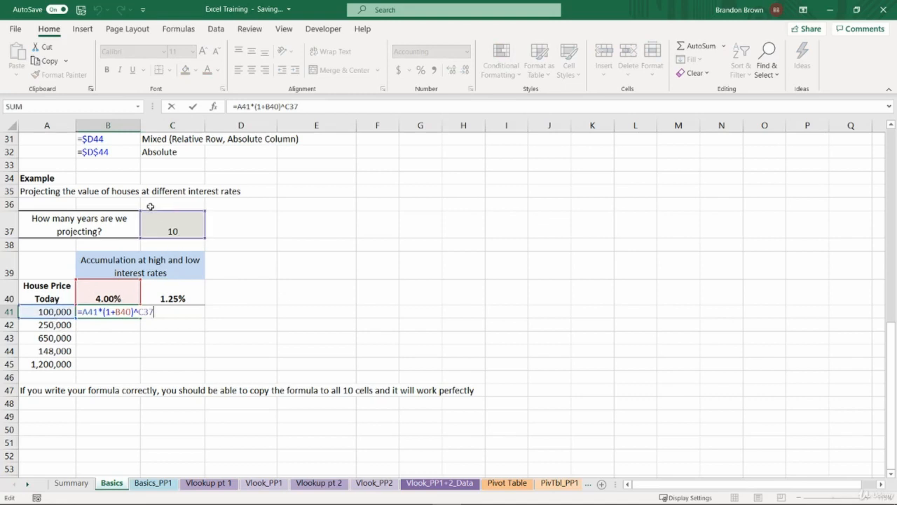
key(Escape)
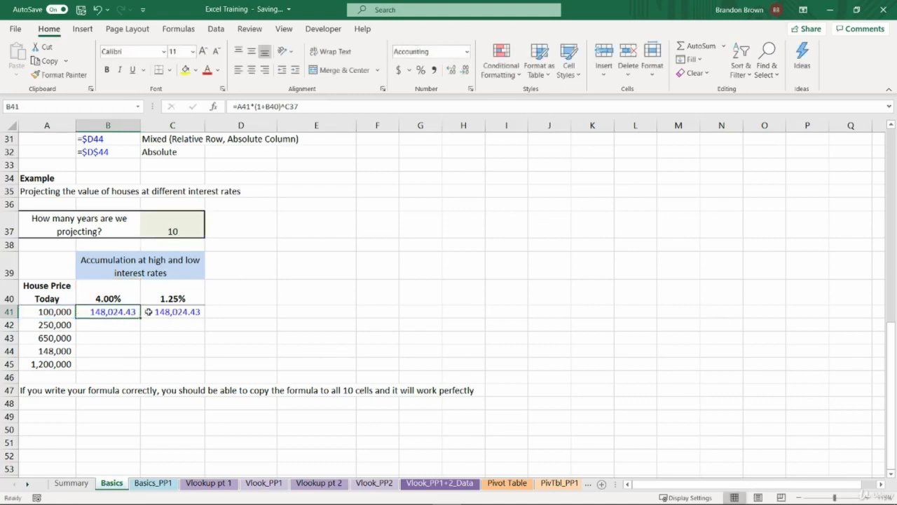
shift+click(149, 312)
double_click(166, 313)
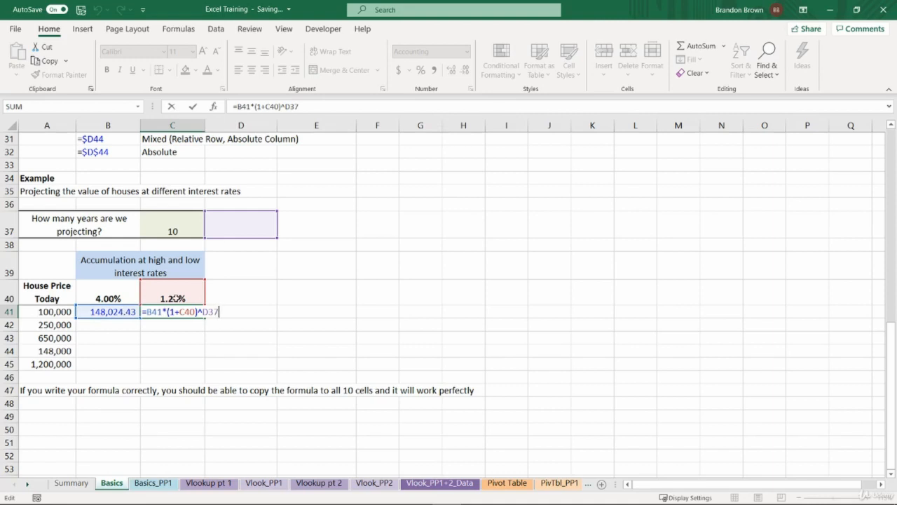
click(47, 315)
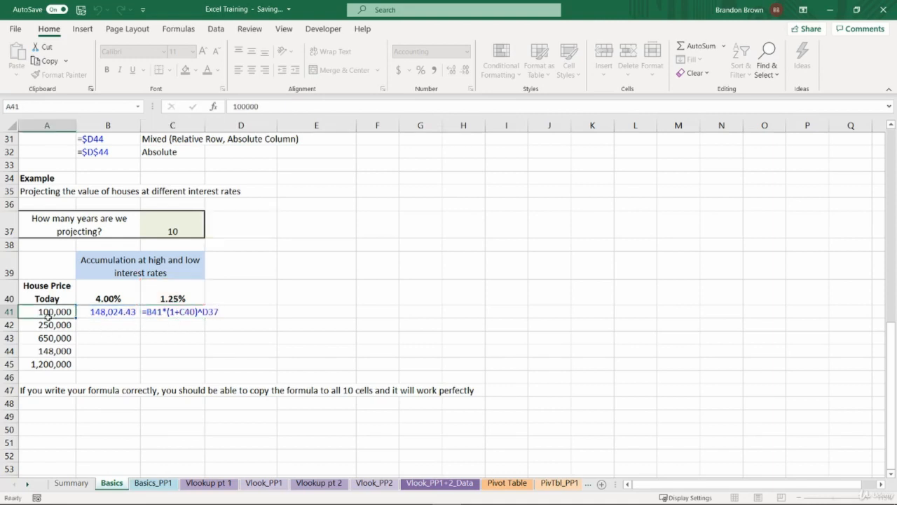
double_click(165, 311)
Lock the column of the house price reference in B41 so the formula reads =$A41*(1+B40)^C37
click(113, 312)
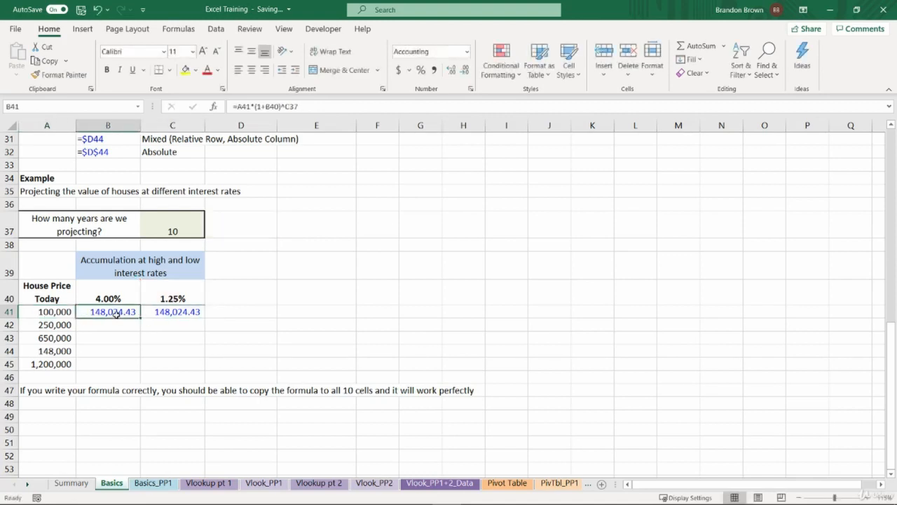
double_click(115, 313)
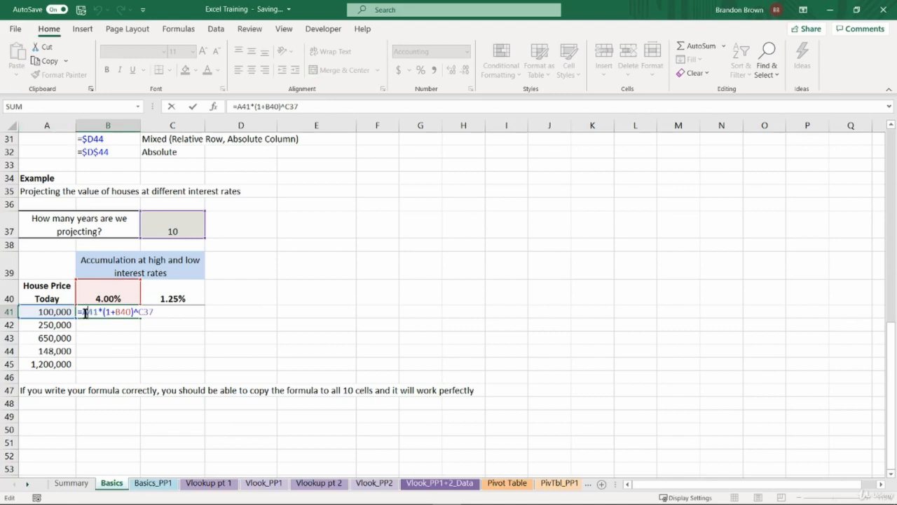
key(F4)
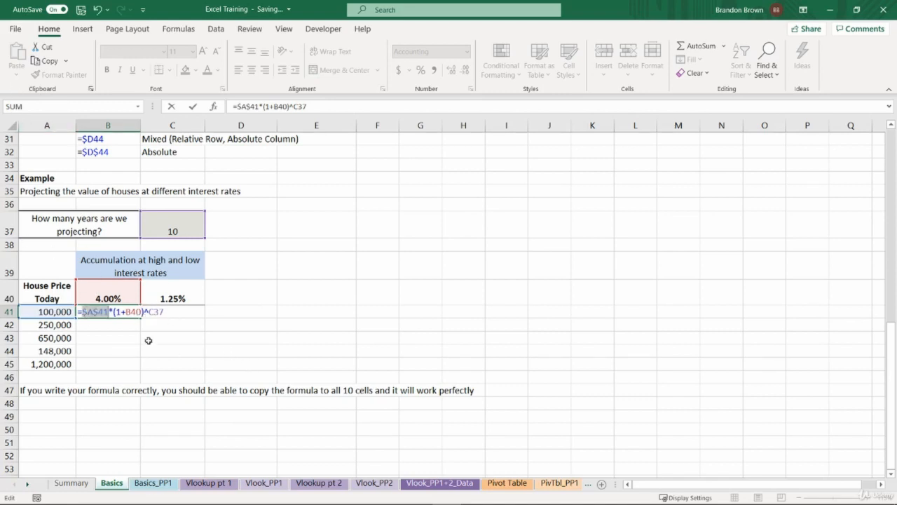
key(F4)
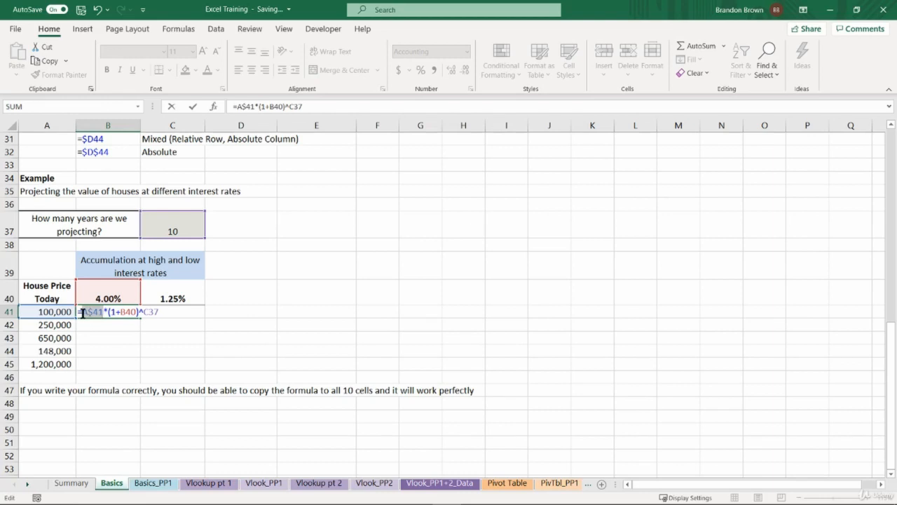
key(F4)
key(Return)
Copy the B41 formula with the locked house price column into C41
click(103, 312)
key(ctrl+c)
key(Right)
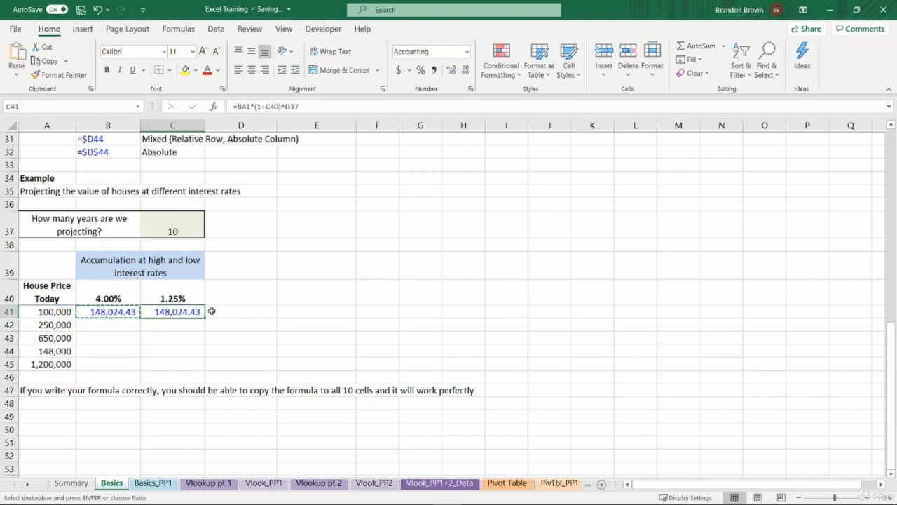
key(ctrl+v)
key(Escape)
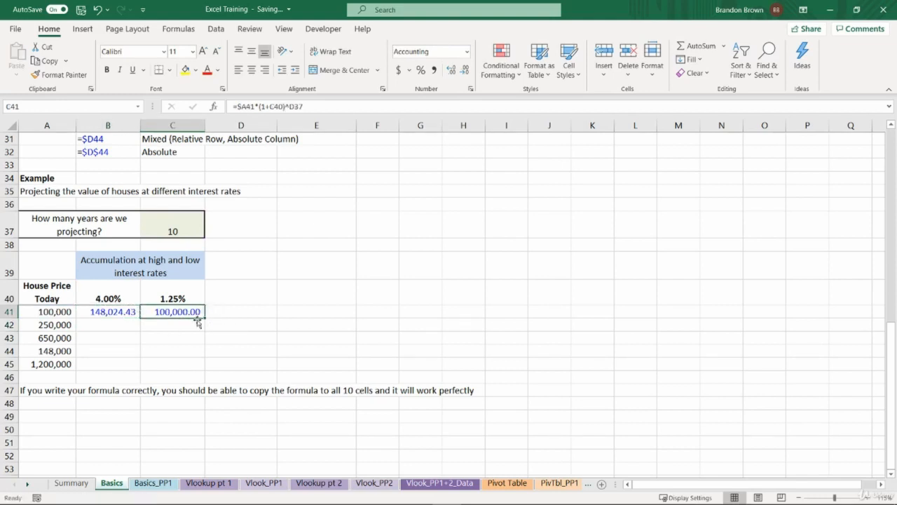
Compare the interest rate and projection year references in the C41 formula with those in B41
click(187, 298)
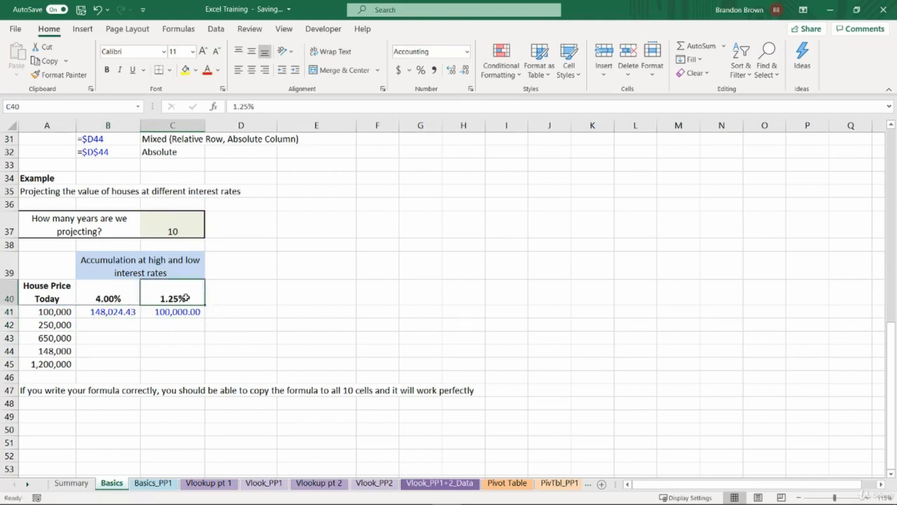
click(184, 311)
double_click(193, 311)
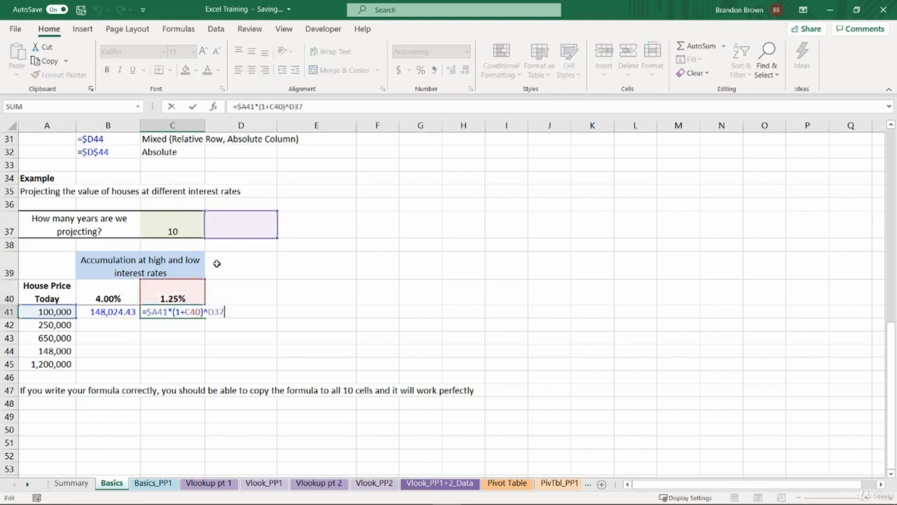
click(133, 313)
double_click(126, 313)
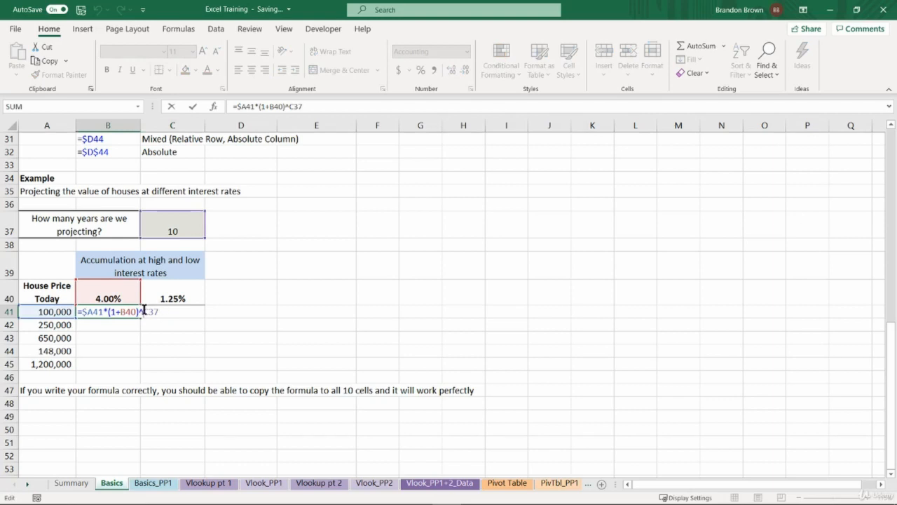
key(Escape)
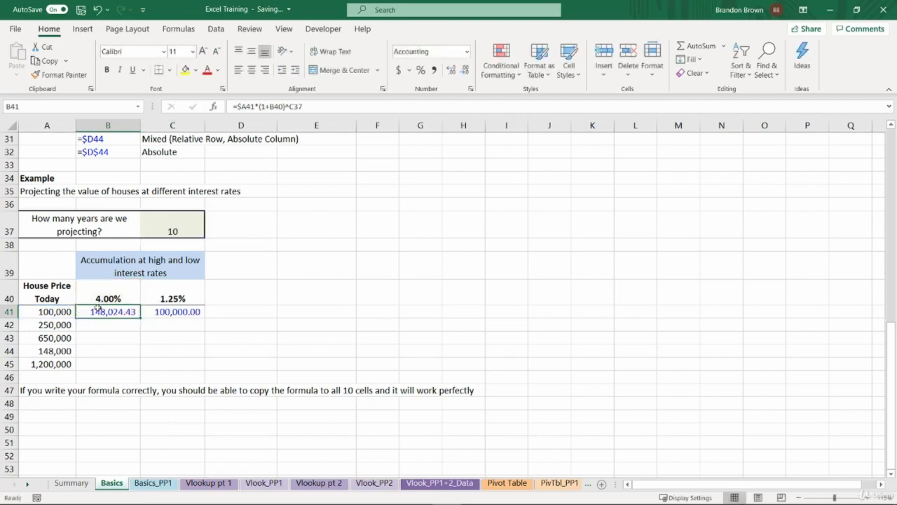
click(172, 299)
click(241, 354)
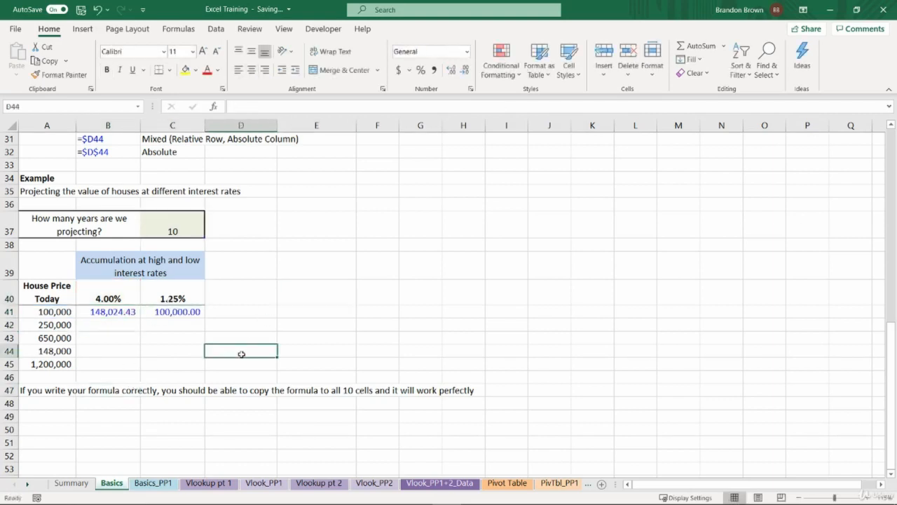
Evaluate the C37 exponent inside the B41 formula and discard the evaluated value
double_click(124, 311)
drag(146, 312, 172, 313)
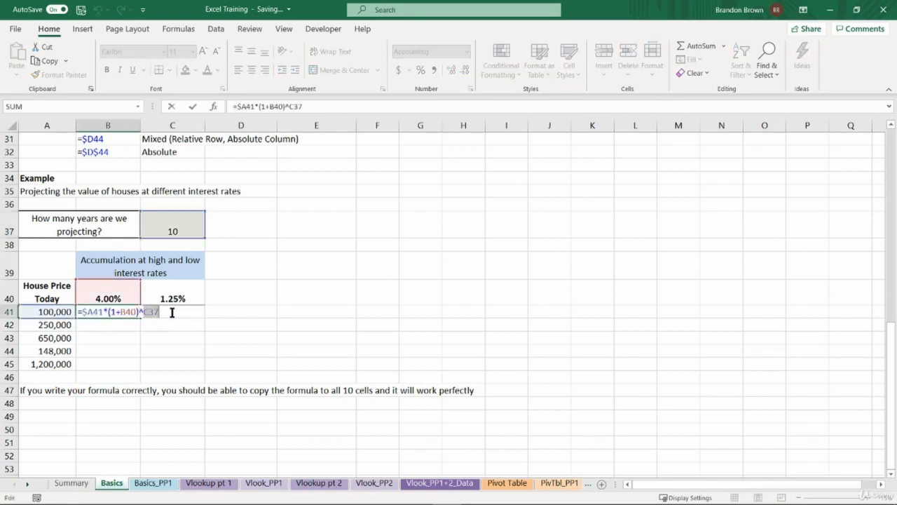
key(F9)
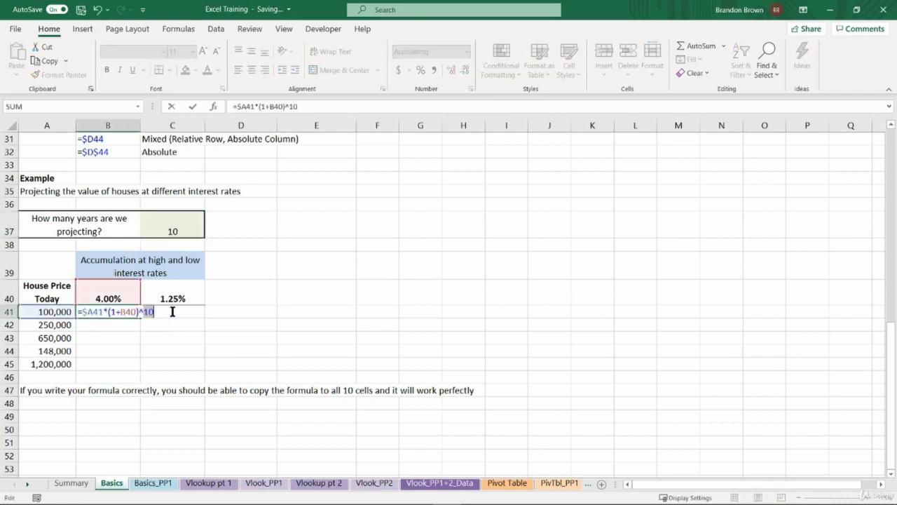
key(Escape)
Make the projection years reference in B41 absolute so the formula reads =$A41*(1+B40)^$C$37
key(F2)
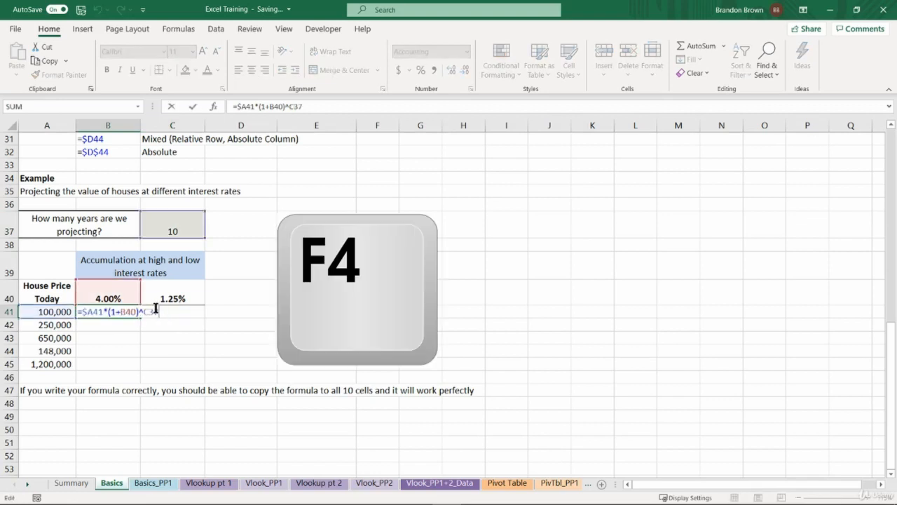
drag(145, 311, 179, 312)
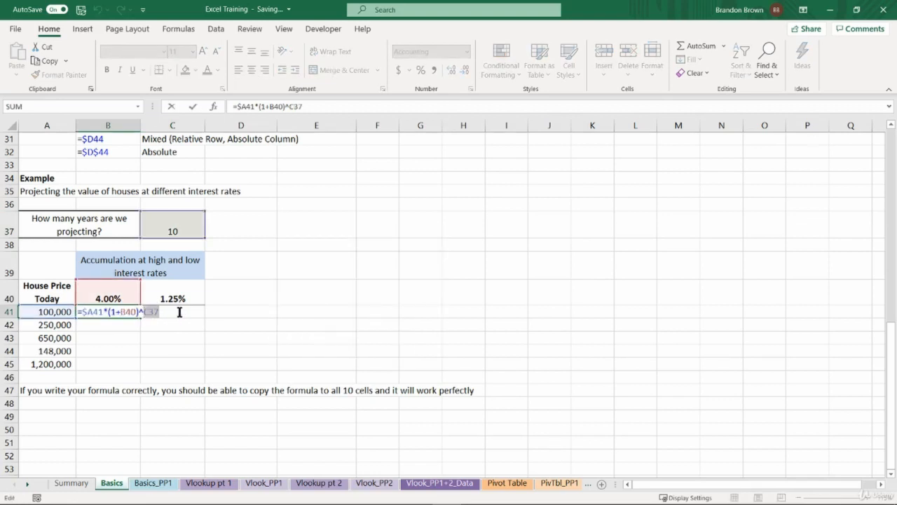
key(F4)
click(123, 312)
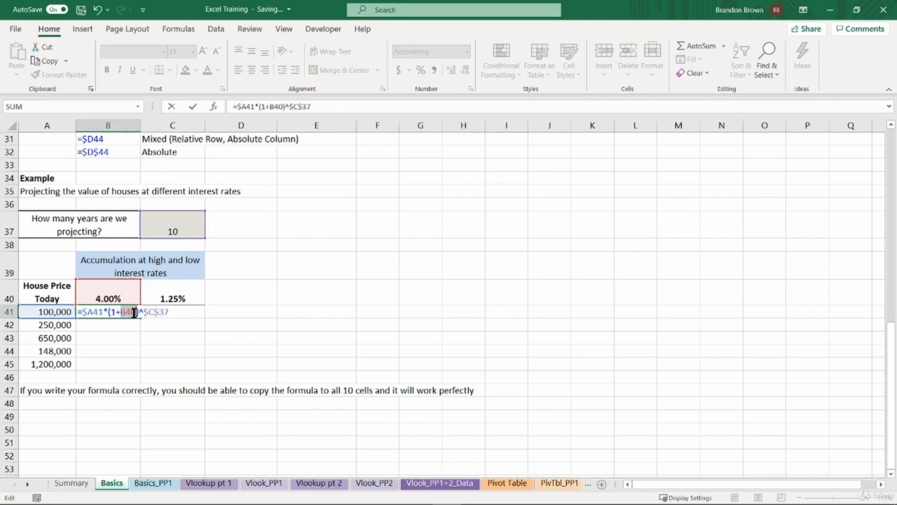
key(Return)
Copy the B41 formula with the absolute $C$37 reference into C41
click(112, 311)
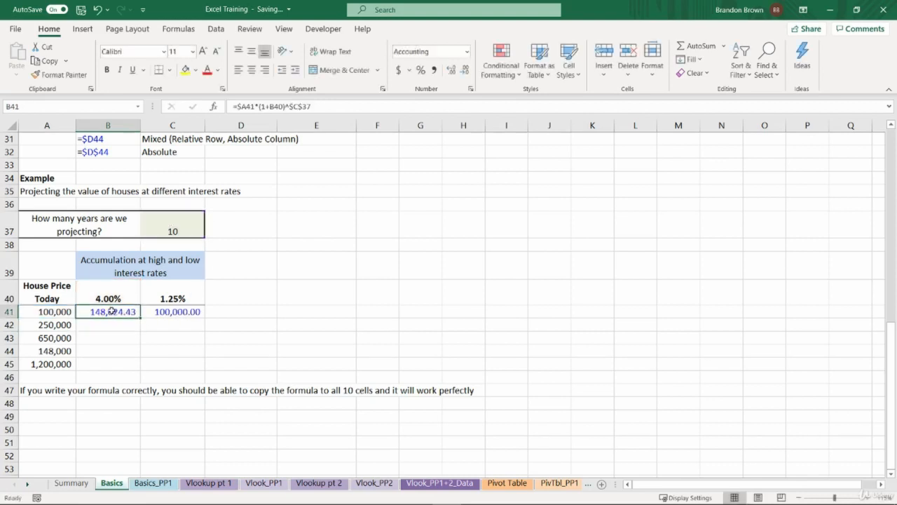
key(ctrl+c)
click(170, 311)
key(ctrl+v)
key(Escape)
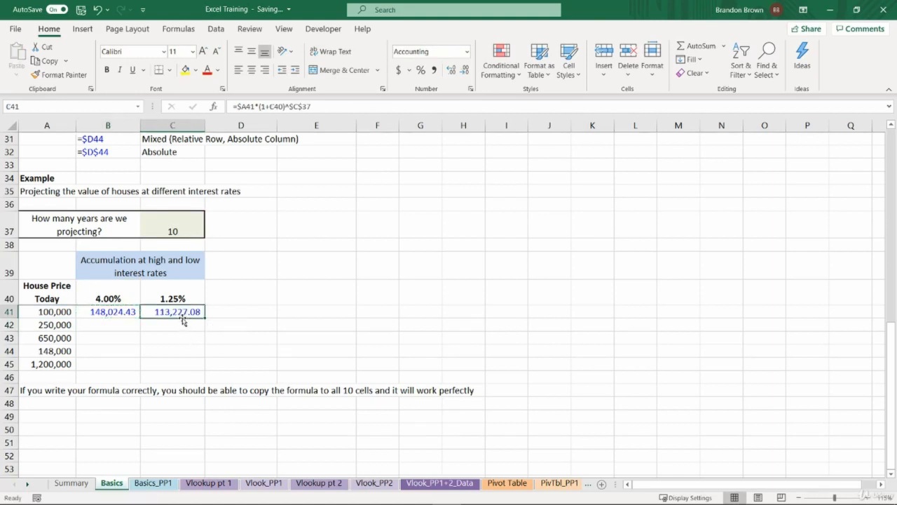
Review the house prices, both interest rates and the projection formulas in B41 and C41
click(119, 313)
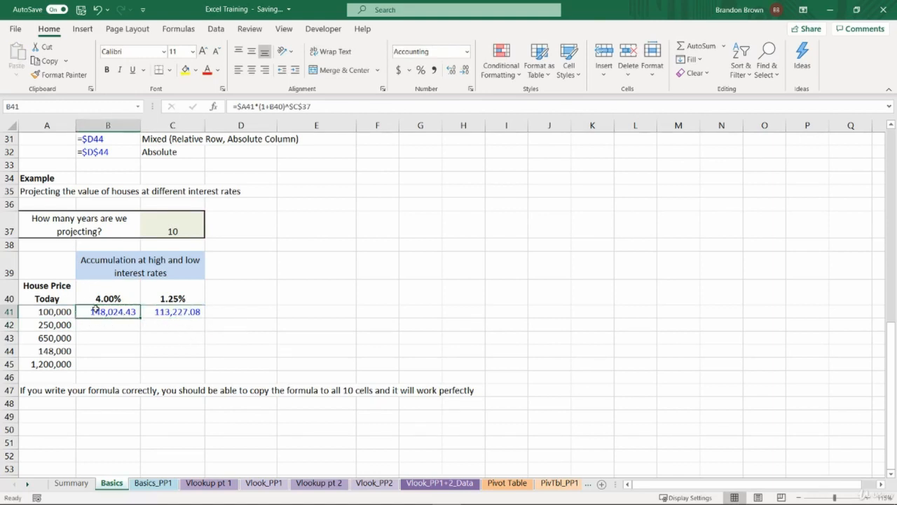
click(106, 295)
drag(67, 295, 59, 364)
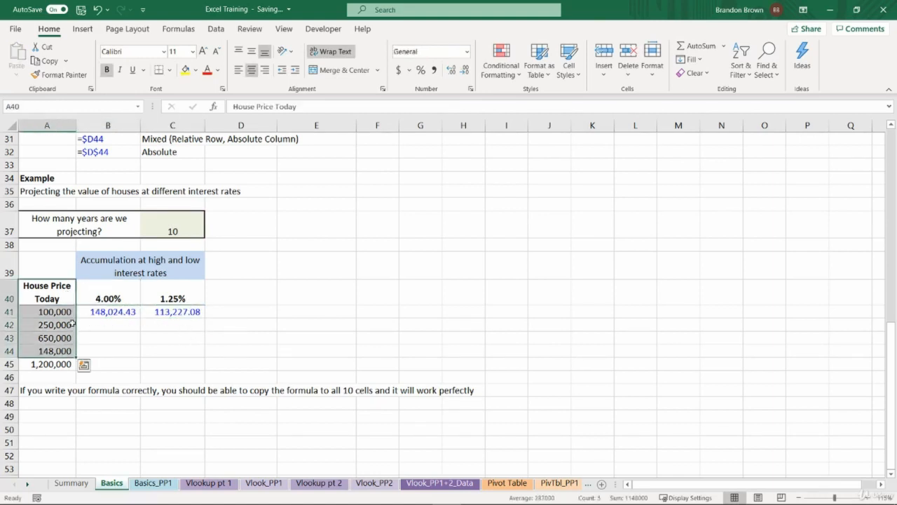
drag(94, 299, 112, 297)
click(173, 300)
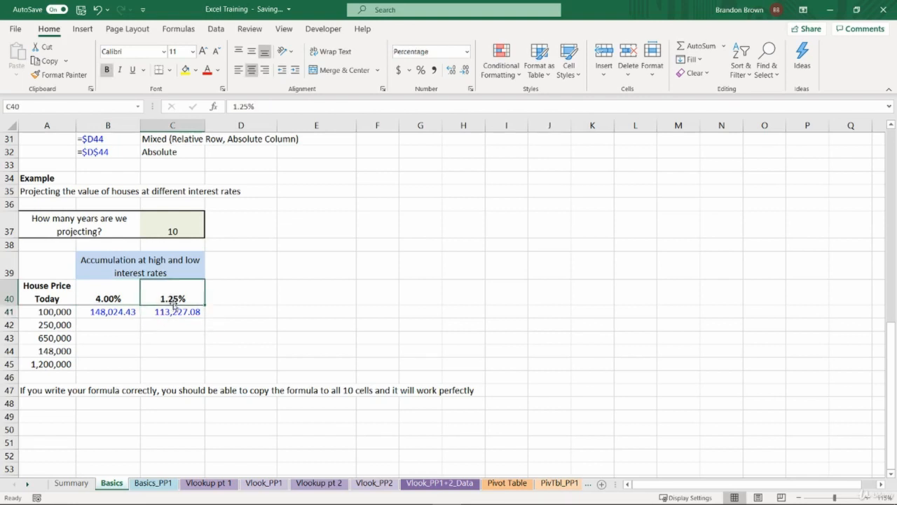
drag(168, 315, 169, 312)
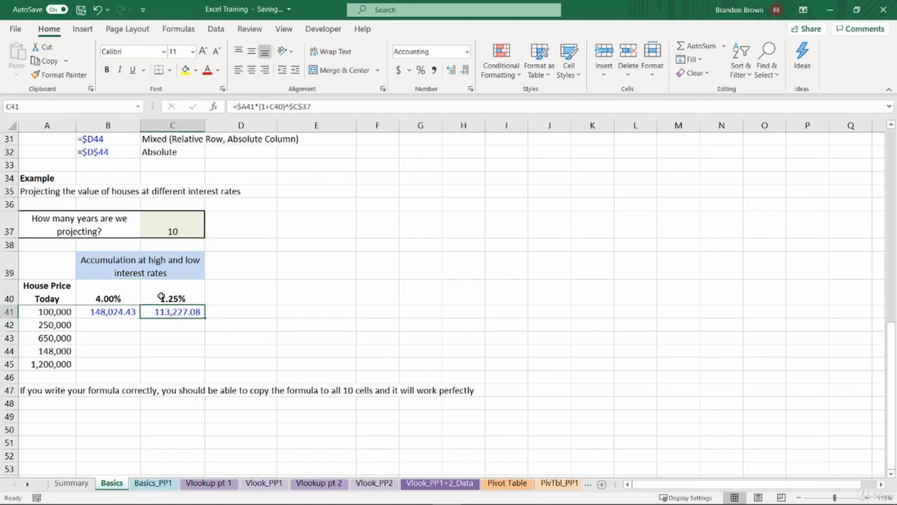
Try filling the B41:C41 formulas down into row 42
click(116, 310)
drag(140, 315, 145, 321)
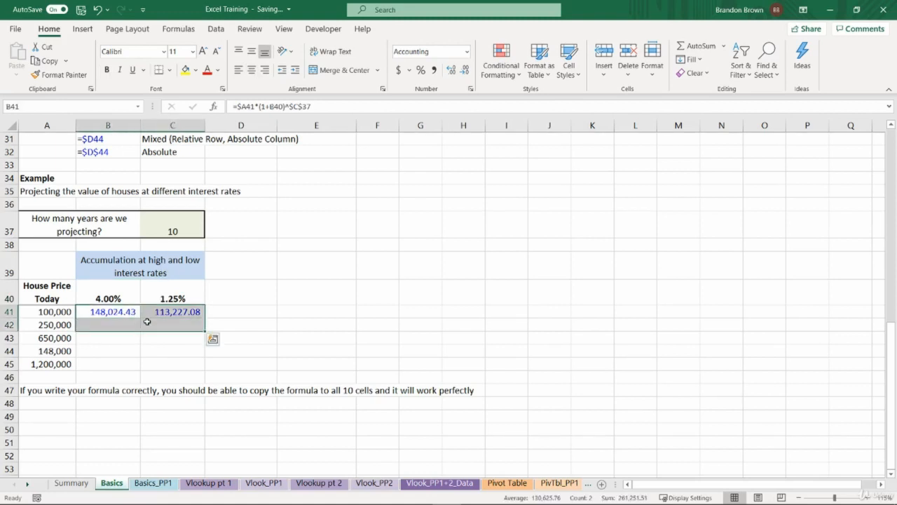
key(ctrl+d)
Inspect the interest rate reference in the B42 formula and clear the formulas from B42:C42
click(114, 324)
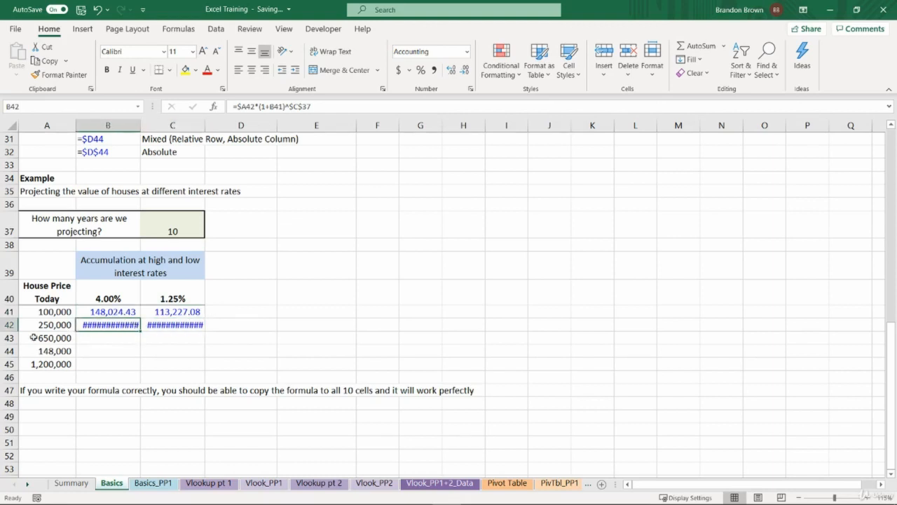
key(F2)
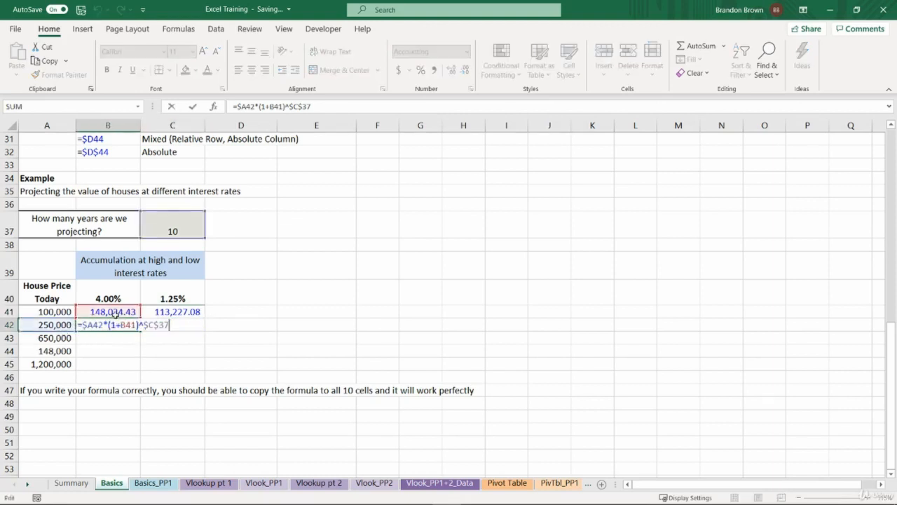
click(113, 300)
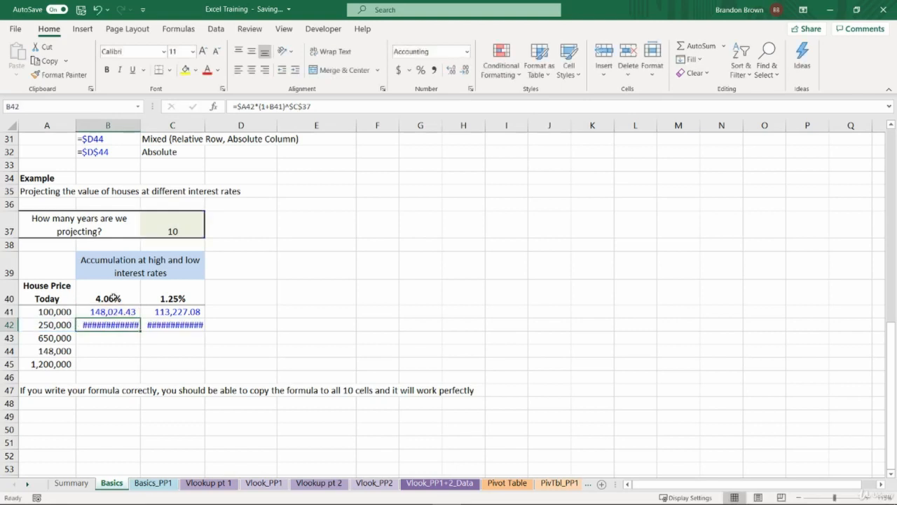
double_click(113, 324)
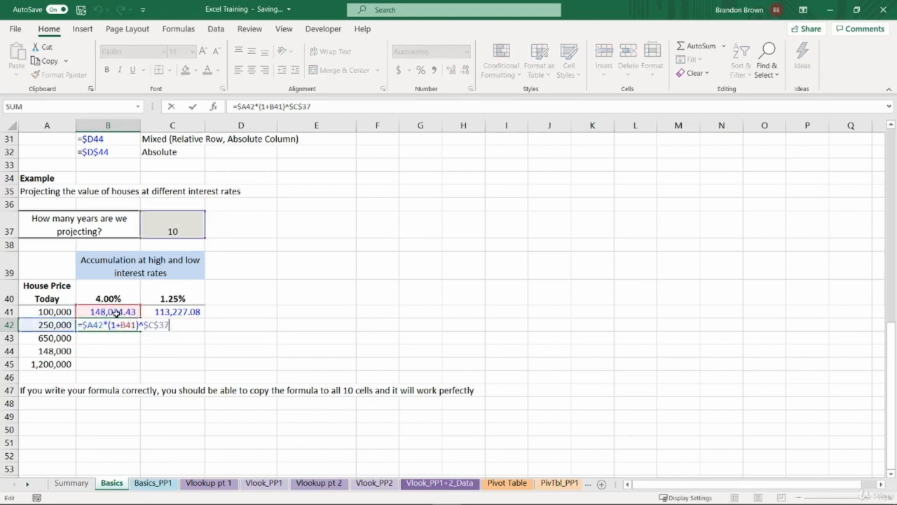
key(Escape)
drag(127, 317, 196, 324)
key(Delete)
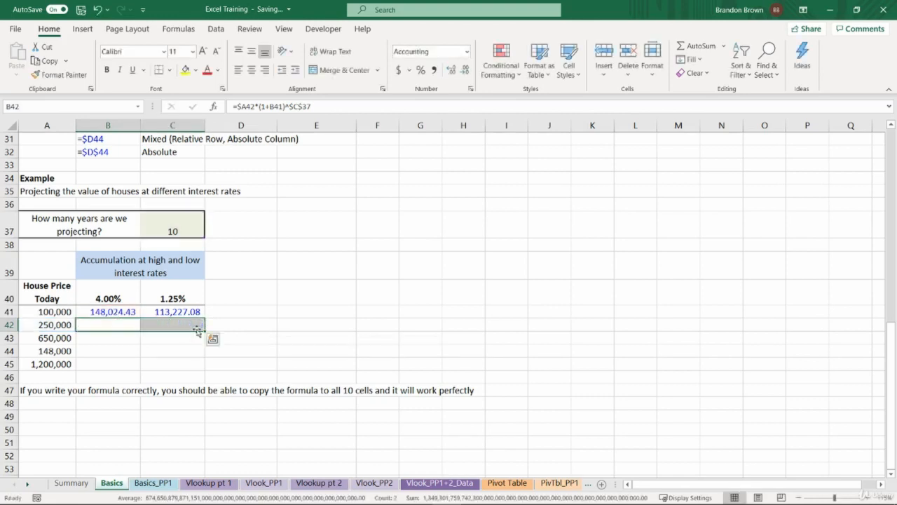
Lock the row of the interest rate reference in B41 so the formula reads =$A41*(1+B$40)^$C$37
double_click(121, 312)
click(121, 312)
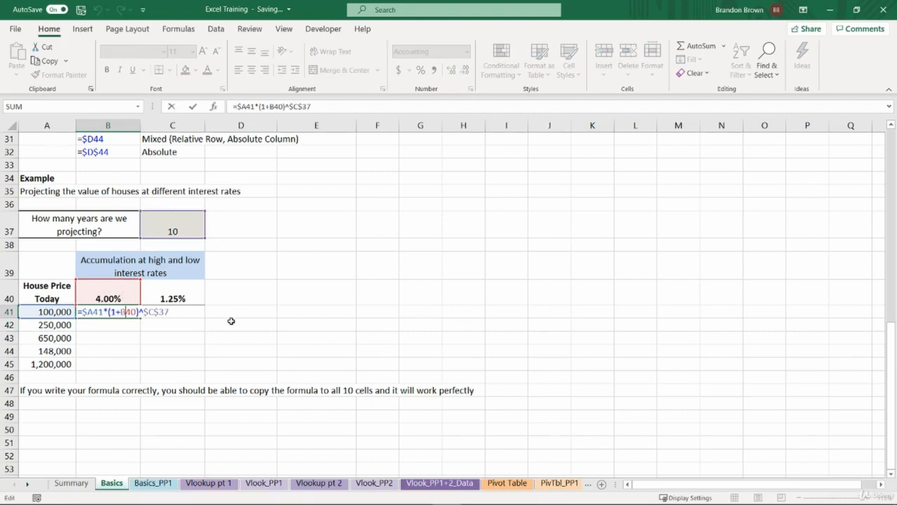
key(F4)
key(F4)
key(F4)
key(F4)
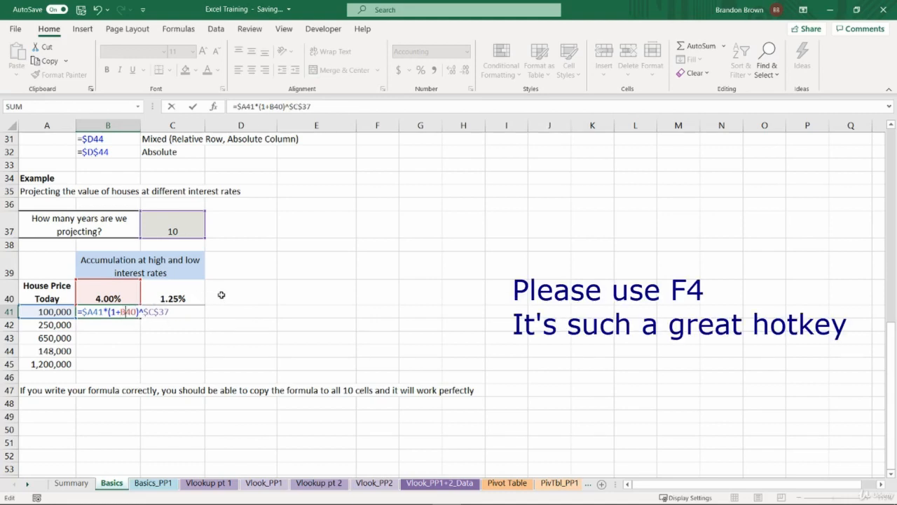
text($)
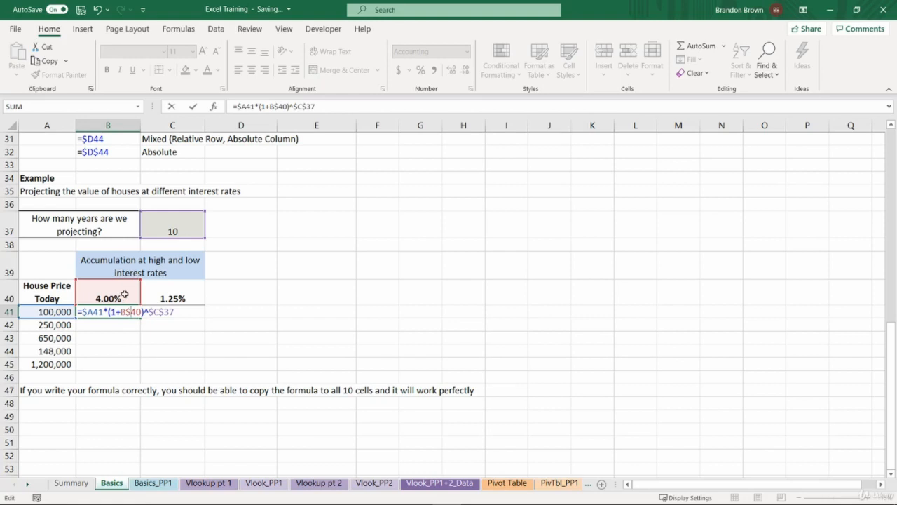
key(Return)
Fill the B41 formula down through B45 and check the references of the filled formula in B42
drag(122, 311, 115, 363)
key(ctrl+d)
click(125, 324)
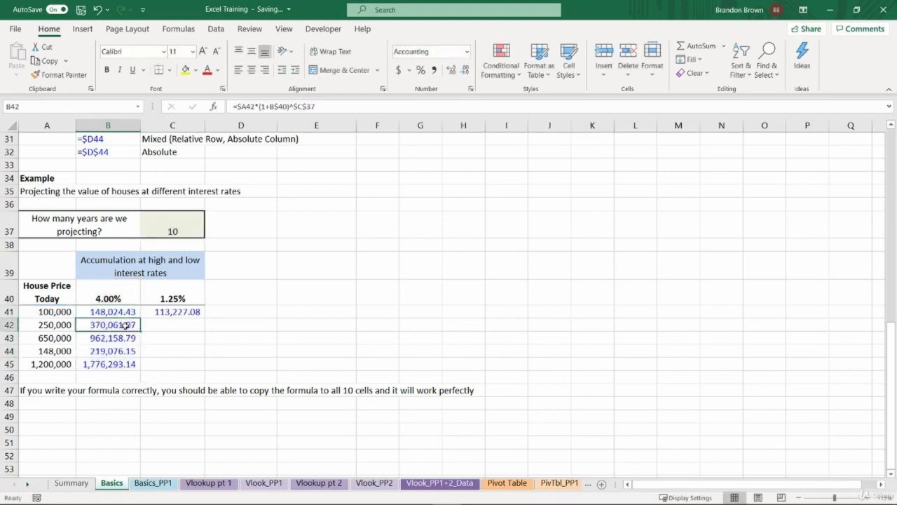
drag(122, 311, 123, 361)
key(ctrl+d)
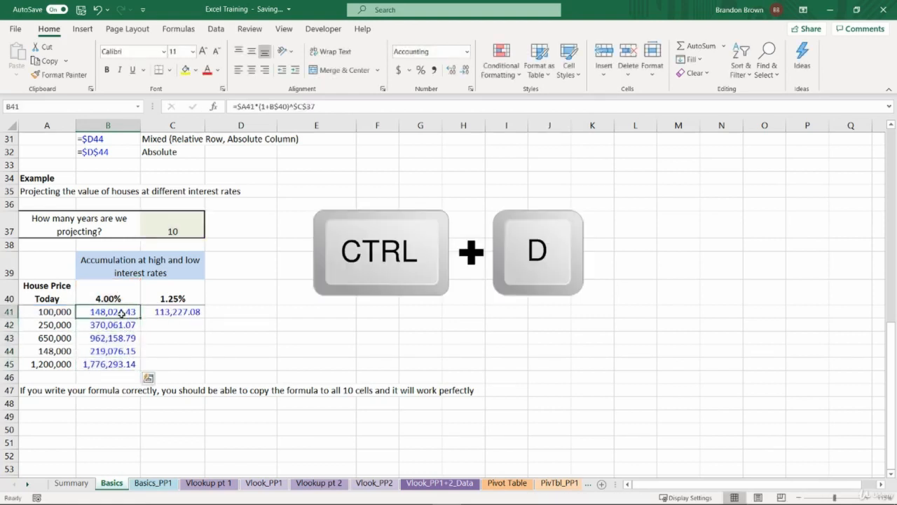
click(120, 313)
double_click(119, 323)
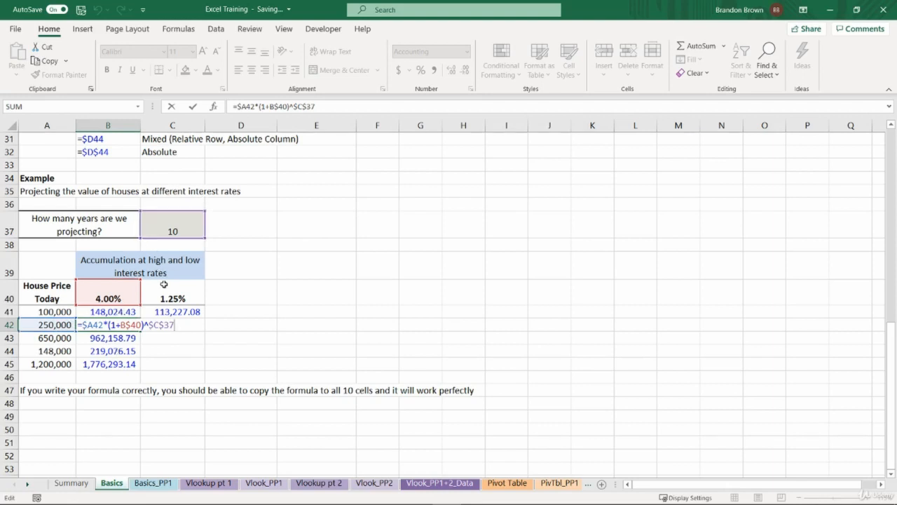
Copy the B41 projection formula to all ten cells in B41:C45
click(132, 311)
key(ctrl+c)
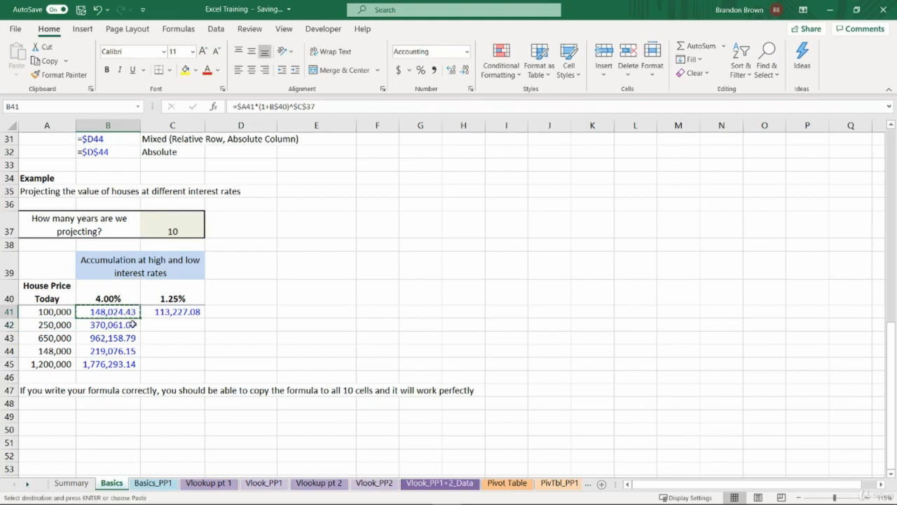
shift+click(161, 361)
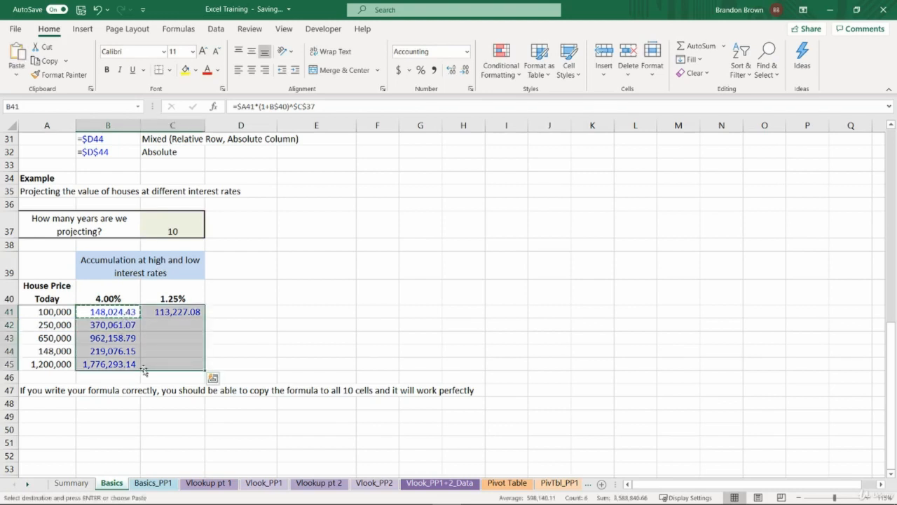
key(ctrl+v)
key(Escape)
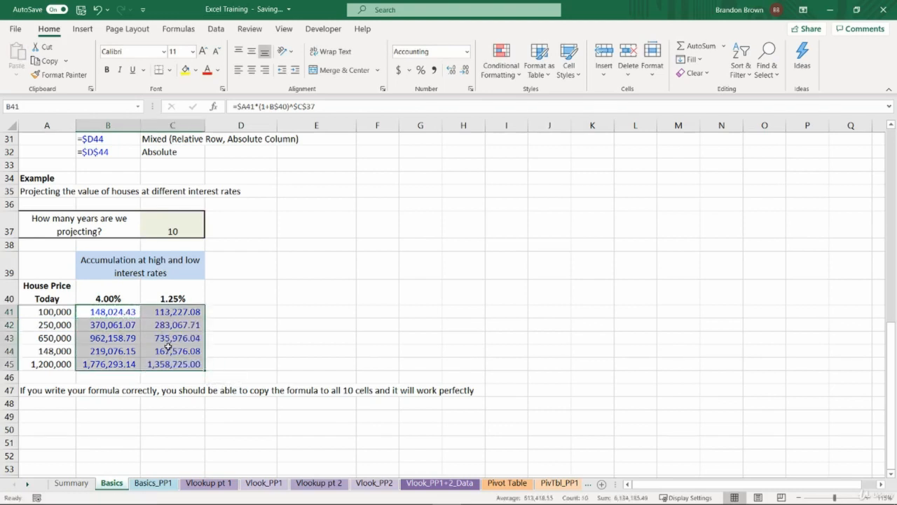
Inspect the cell references of the copied formulas in C44 and B43, and reread the note below the table
click(167, 350)
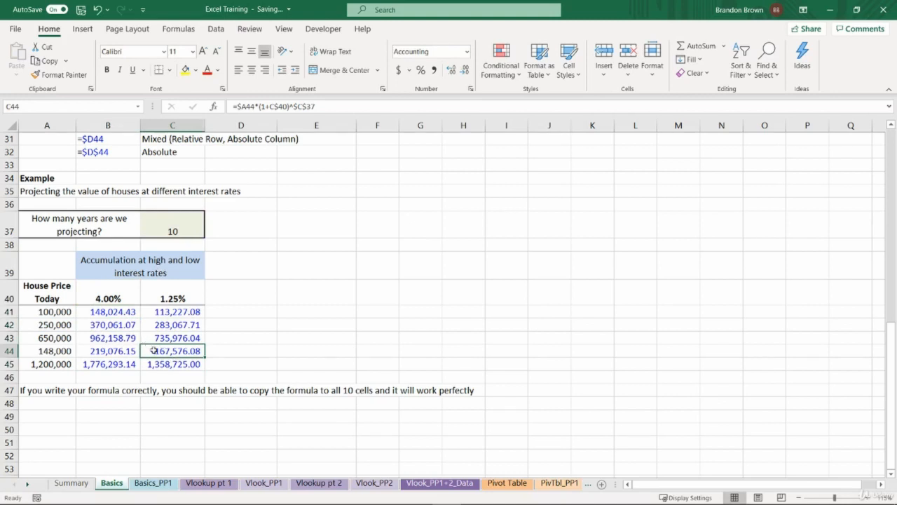
double_click(174, 351)
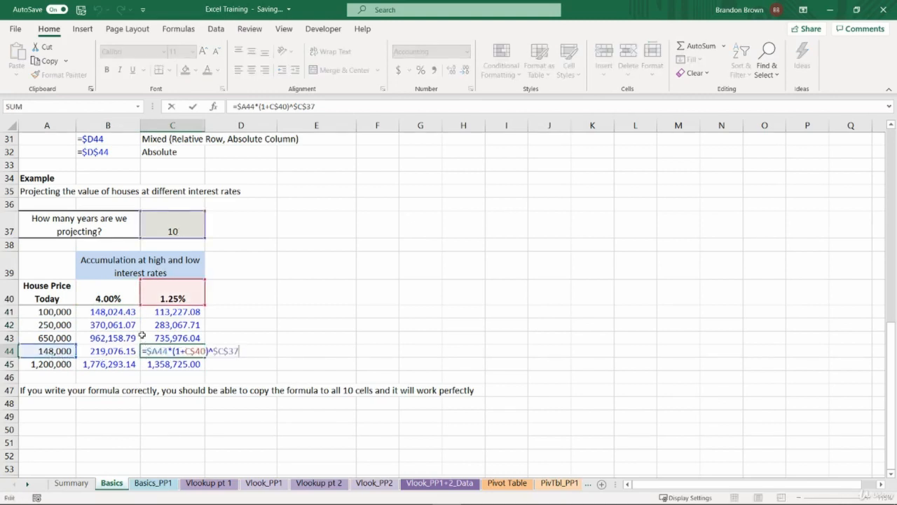
click(138, 337)
double_click(137, 337)
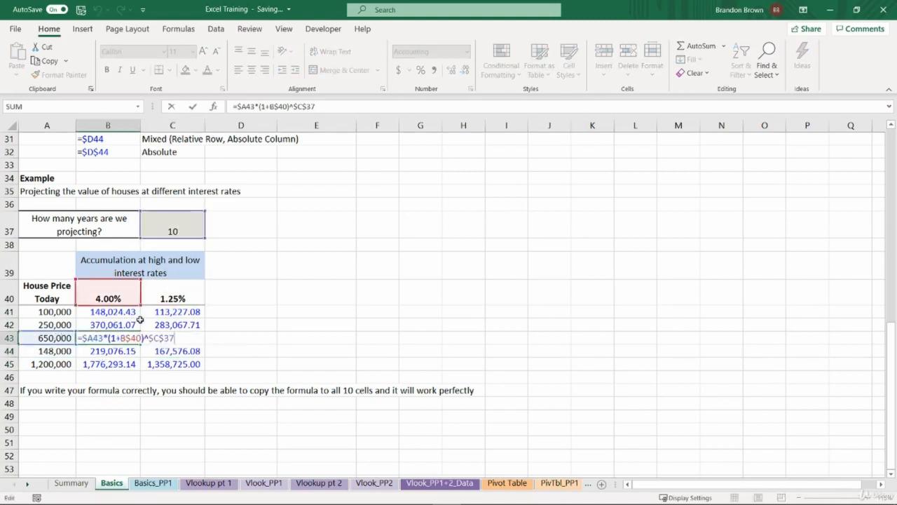
key(Escape)
click(185, 377)
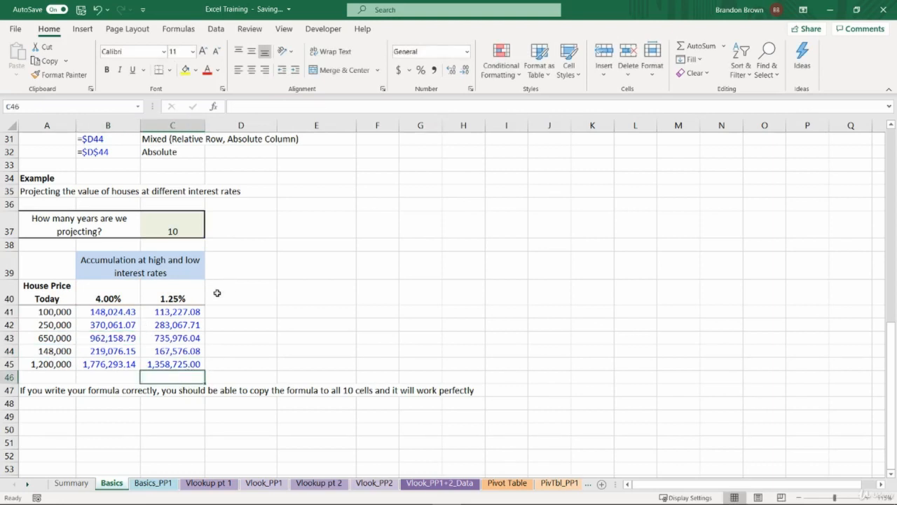
drag(39, 391, 151, 391)
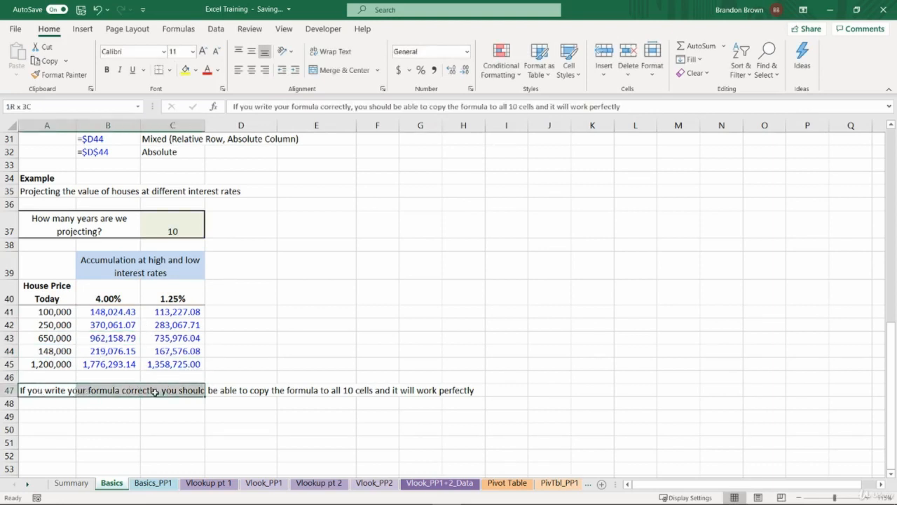
click(156, 391)
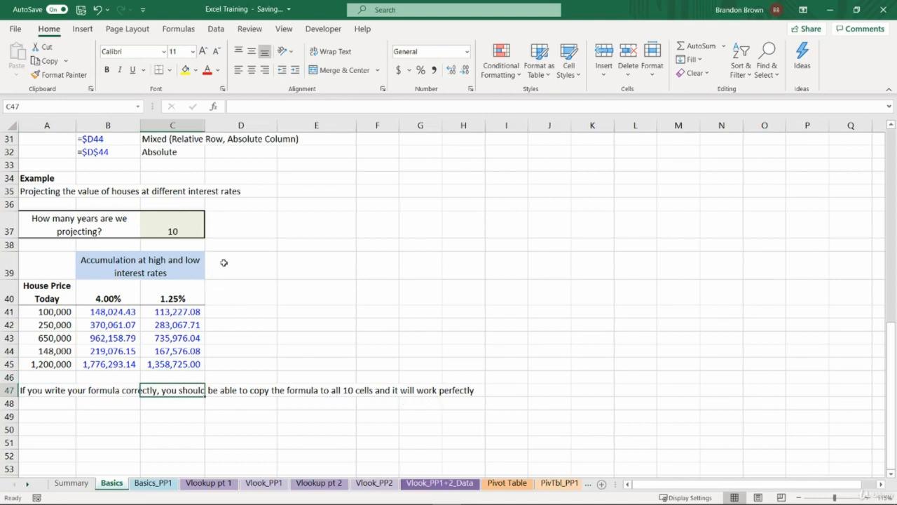
Switch to the Basics_PP1 sheet with the first practice problem
drag(299, 274, 322, 274)
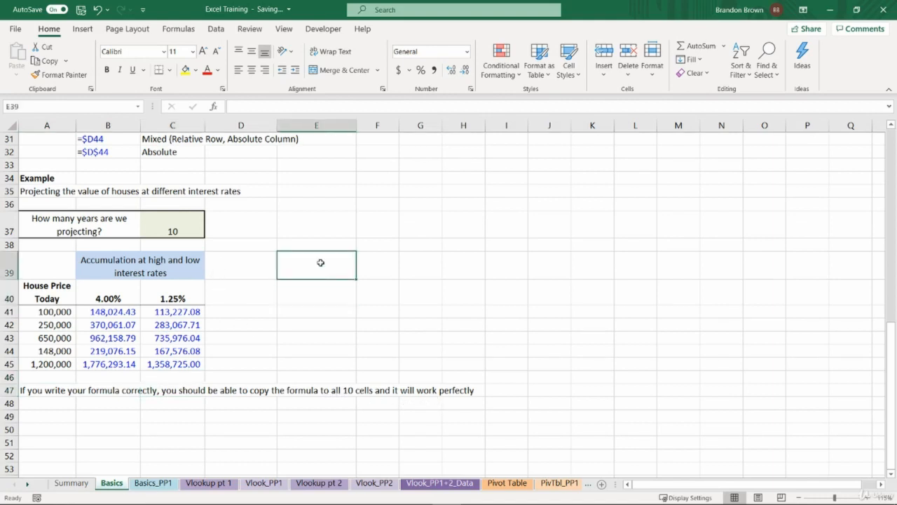
scroll(320, 262, up, 1)
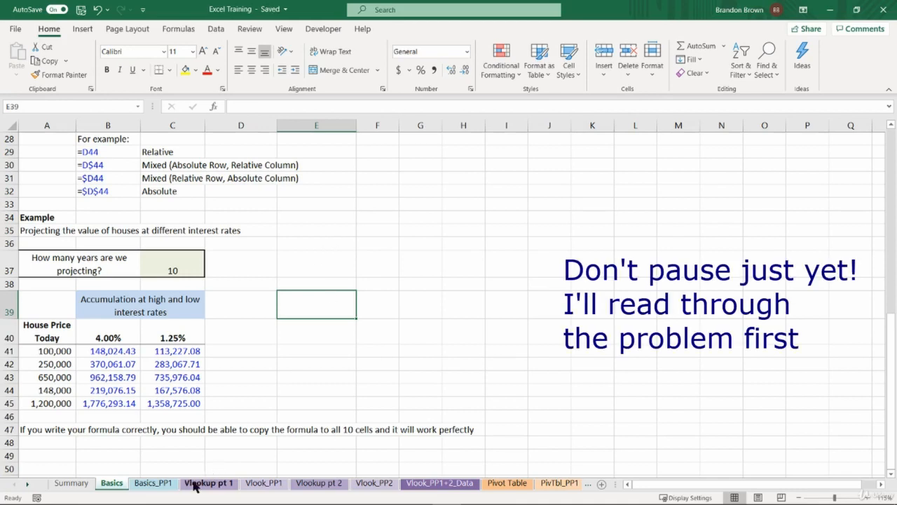
click(167, 483)
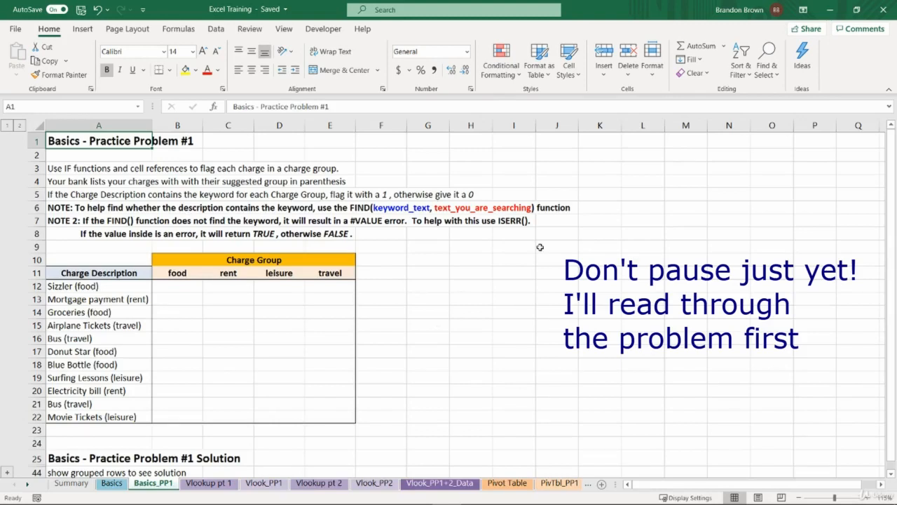
click(467, 306)
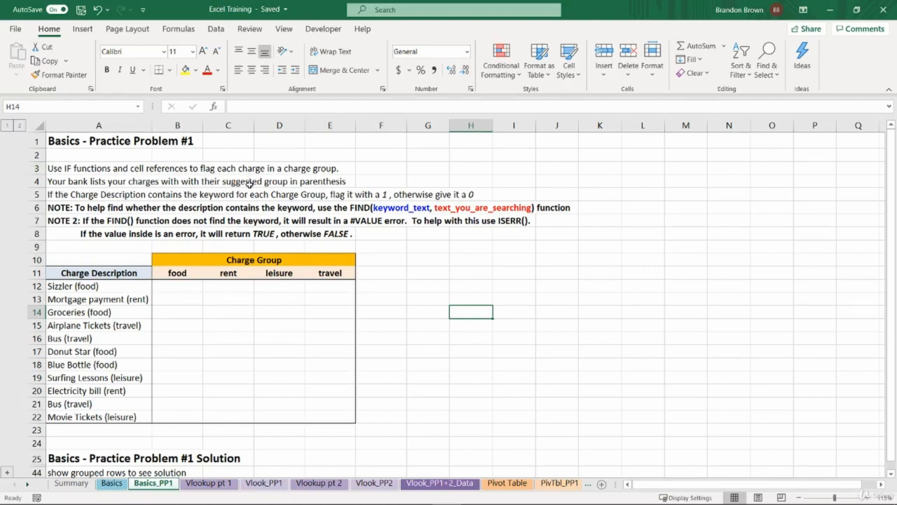
Examine the charge descriptions with their groups in parentheses, the flagging instructions, the FIND note and the charge group headings
click(80, 288)
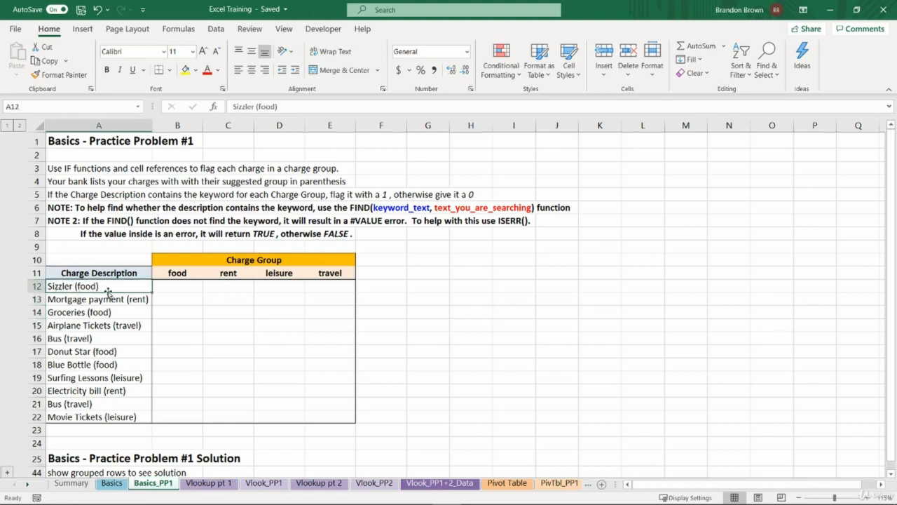
click(80, 301)
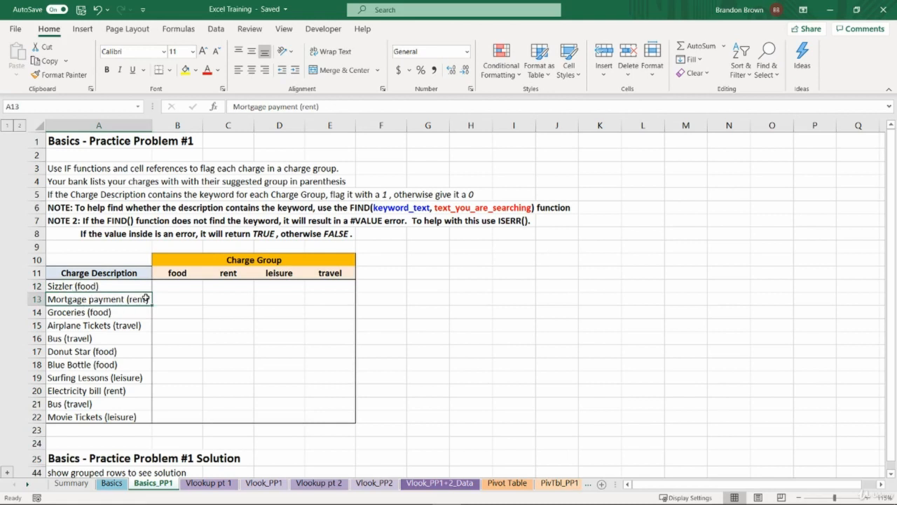
click(131, 321)
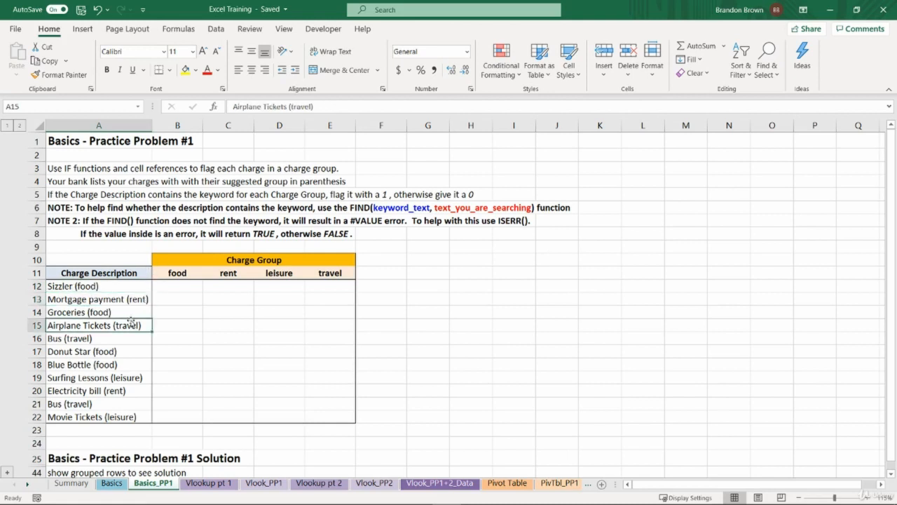
click(134, 300)
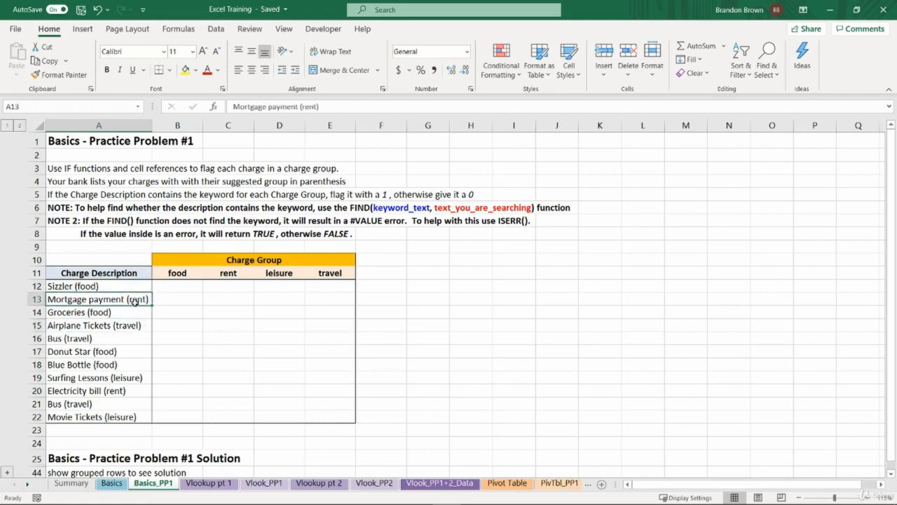
click(127, 313)
click(106, 361)
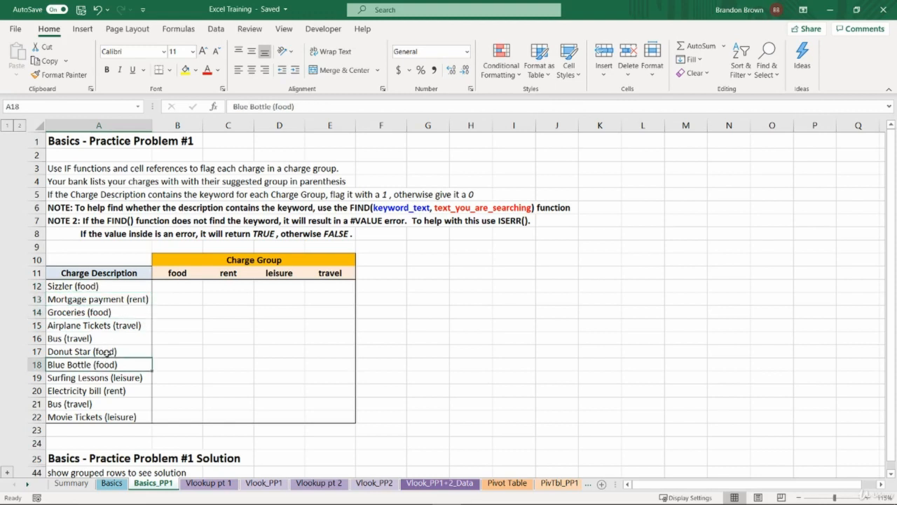
click(97, 195)
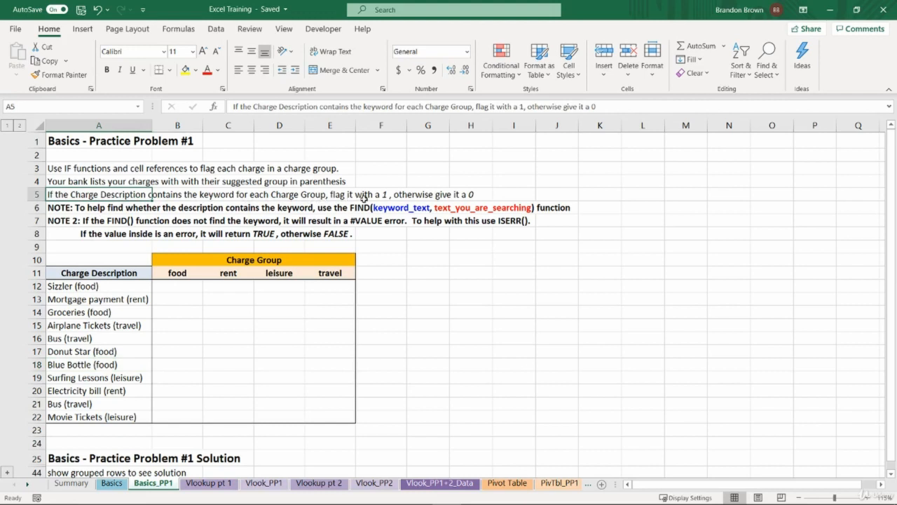
click(137, 206)
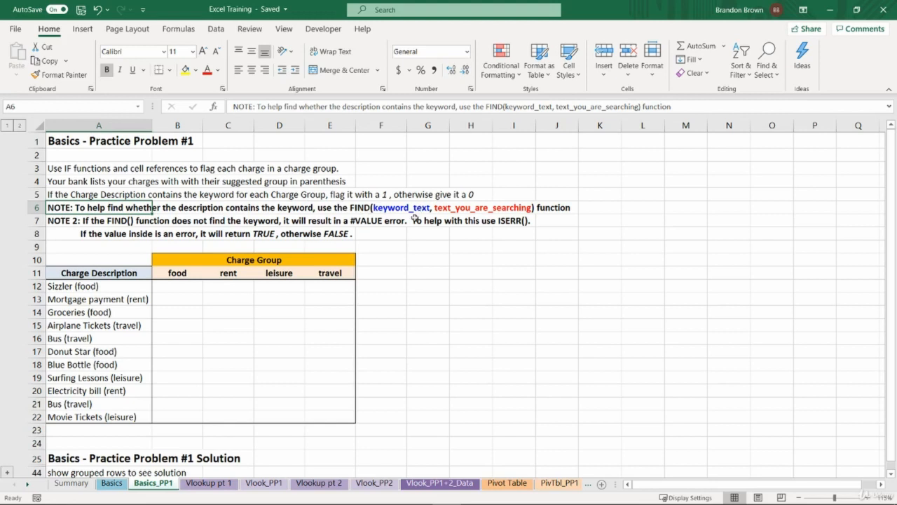
click(173, 276)
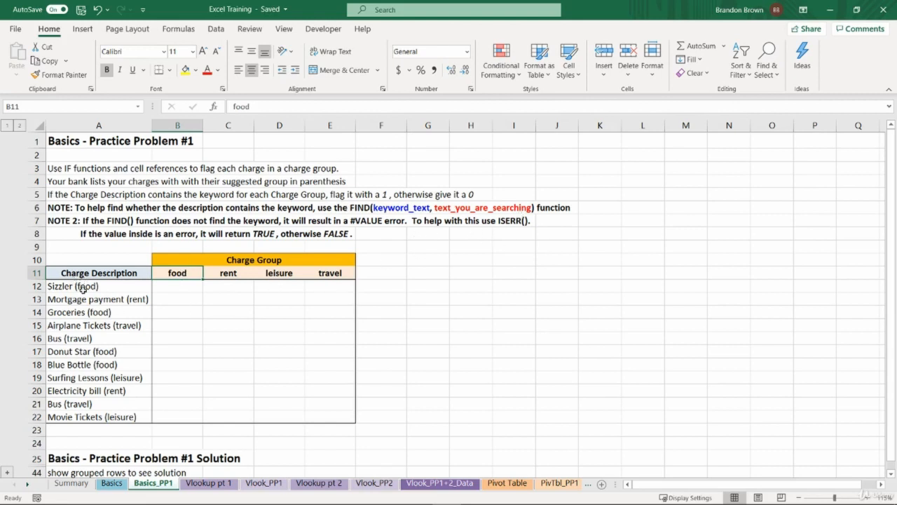
mouse_move(83, 287)
mouse_down()
mouse_move(96, 418)
mouse_move(97, 288)
mouse_up()
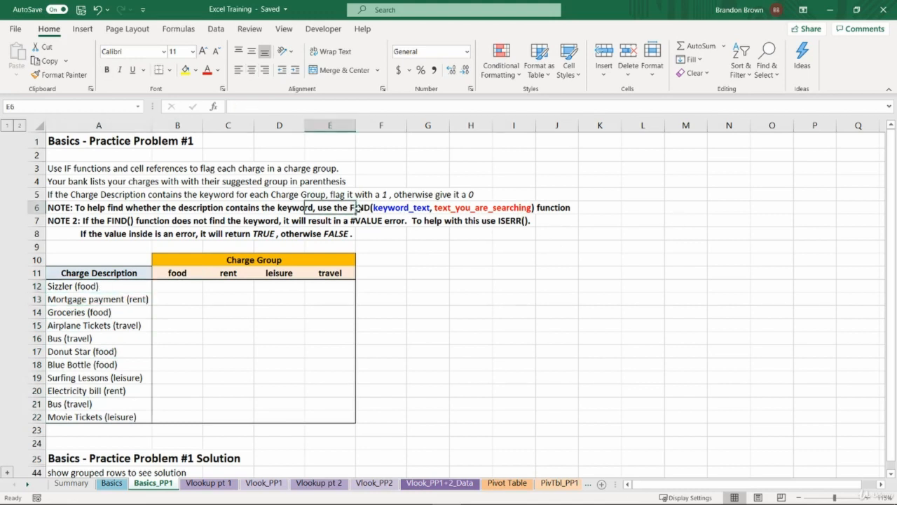
Enter the test formula =FIND("food",A12) in B12 of the food column
click(179, 287)
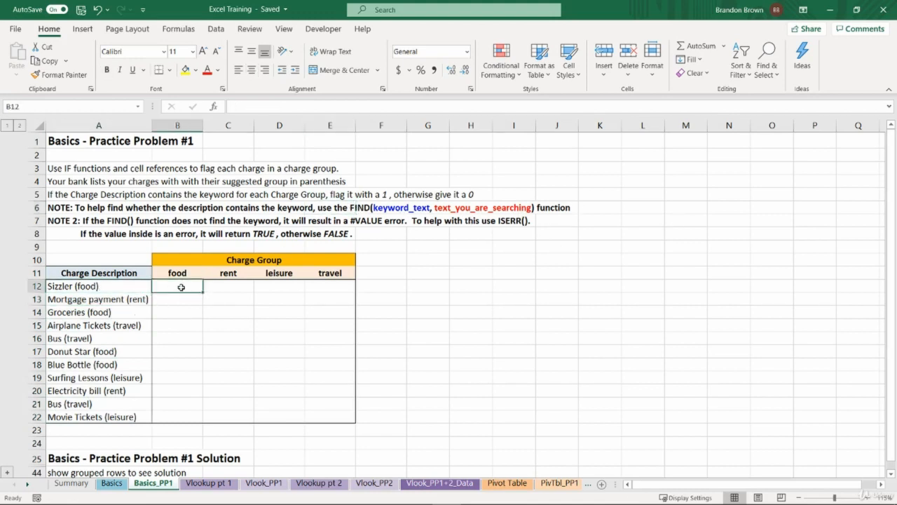
text(=)
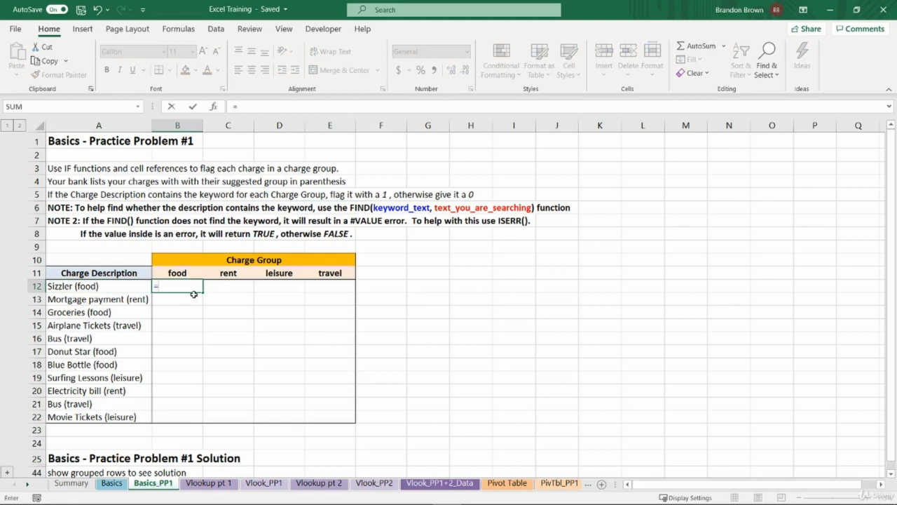
text(find)
key(Tab)
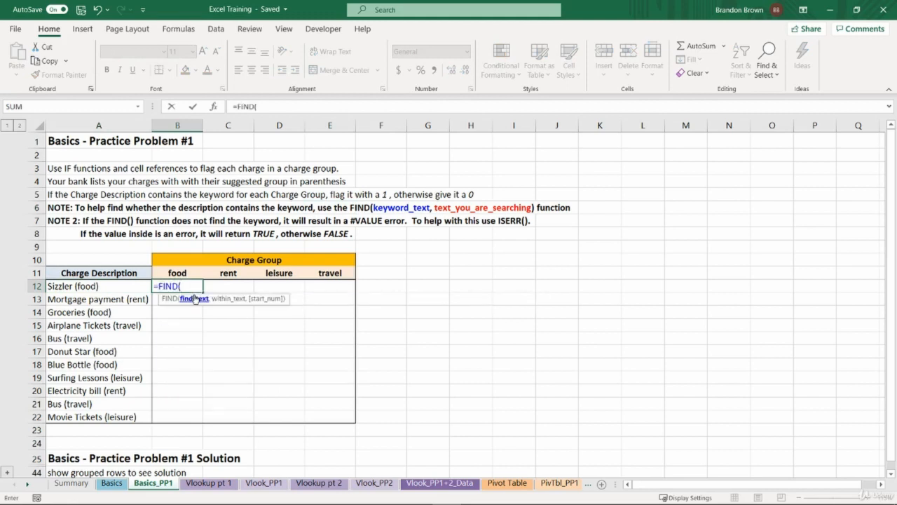
click(195, 293)
key(BackSpace)
key(BackSpace)
key(BackSpace)
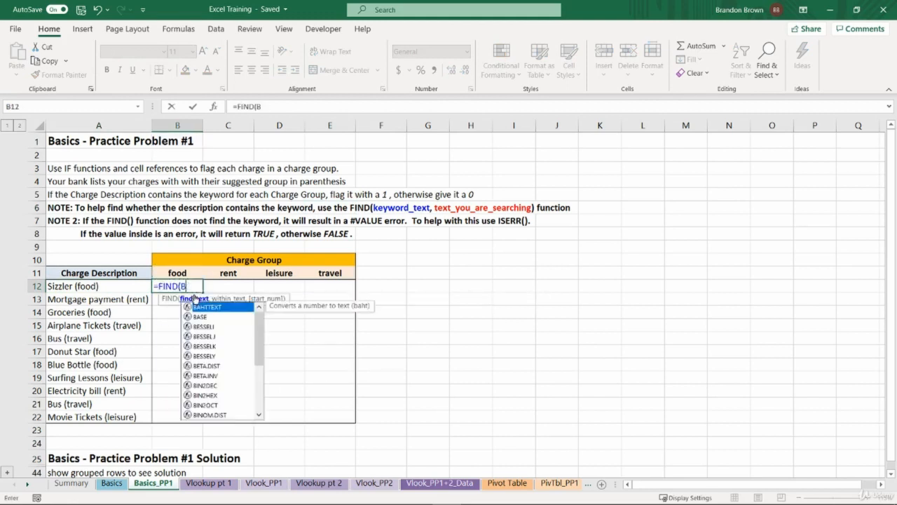
text("food)
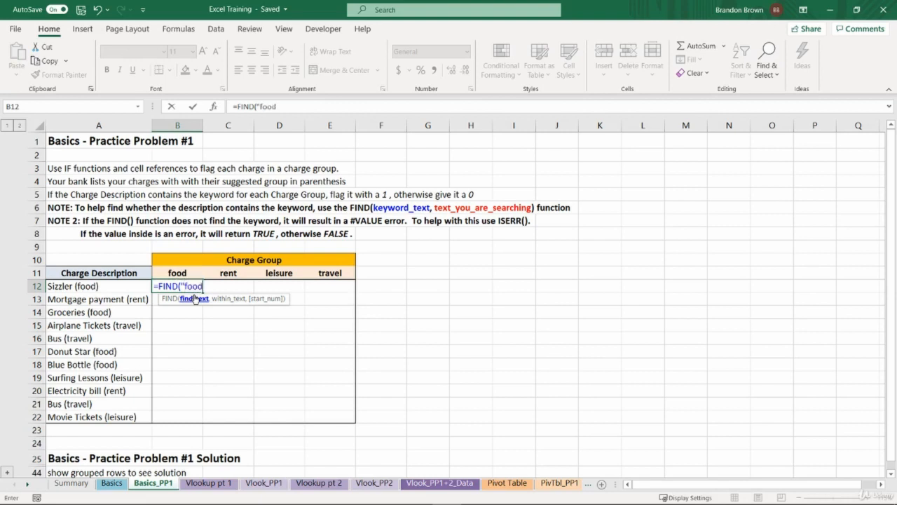
text(",)
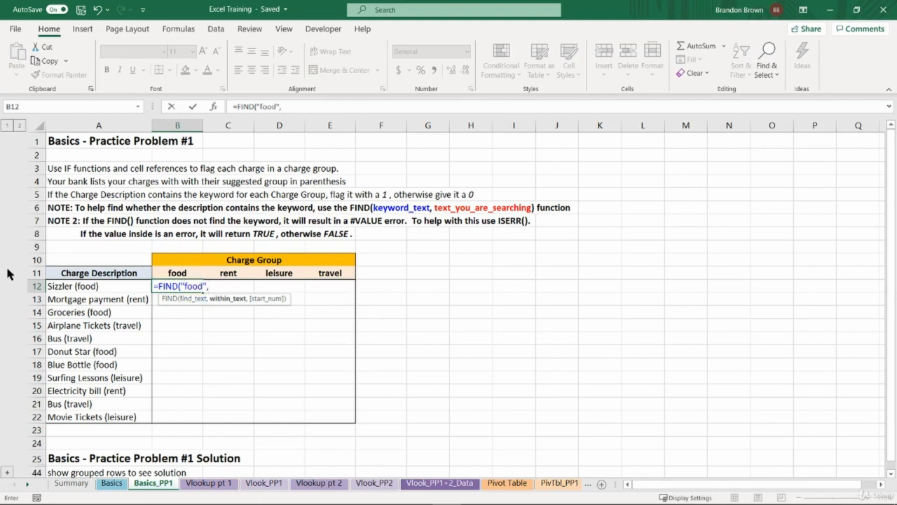
click(125, 286)
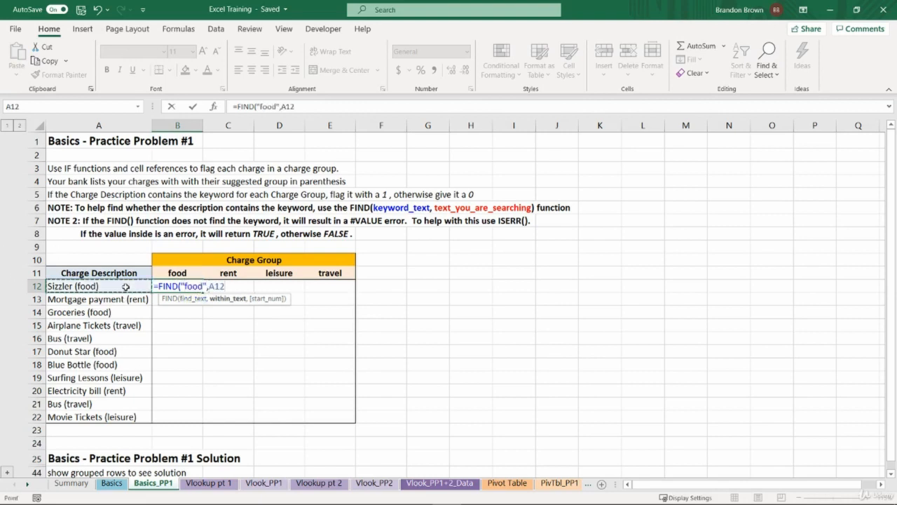
text())
key(Return)
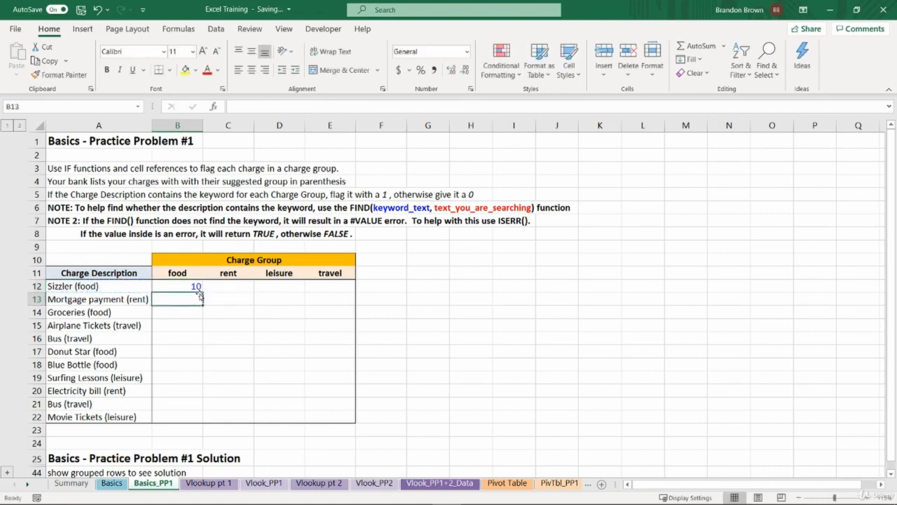
Examine the FIND result in B12 and compare the food and rent columns with the charge descriptions
click(196, 285)
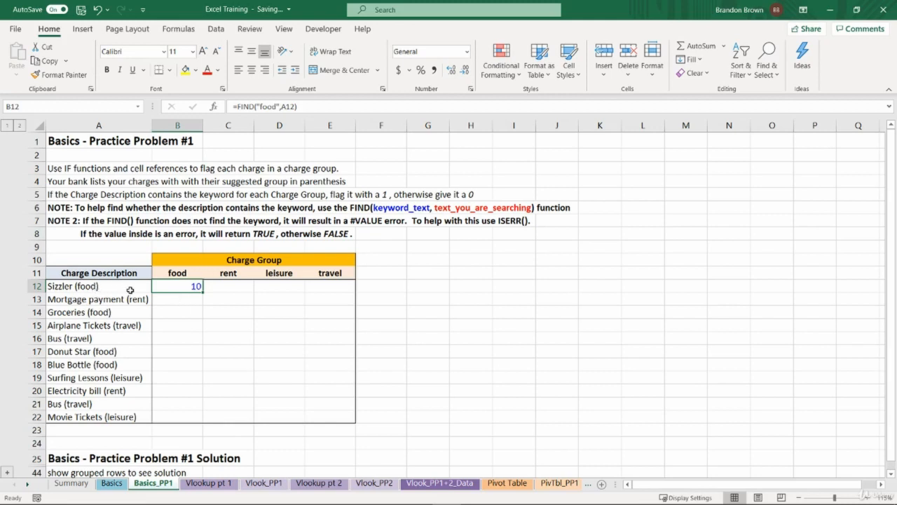
click(199, 298)
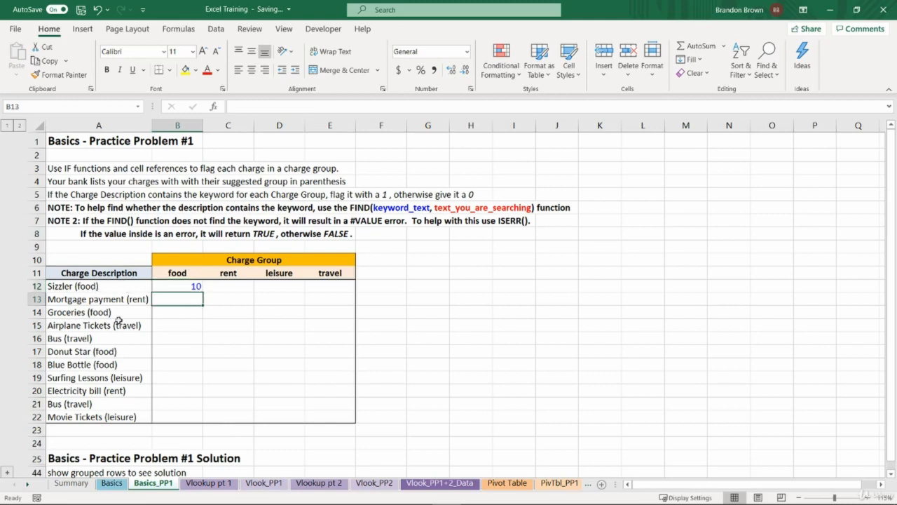
drag(117, 317, 168, 309)
drag(177, 271, 176, 307)
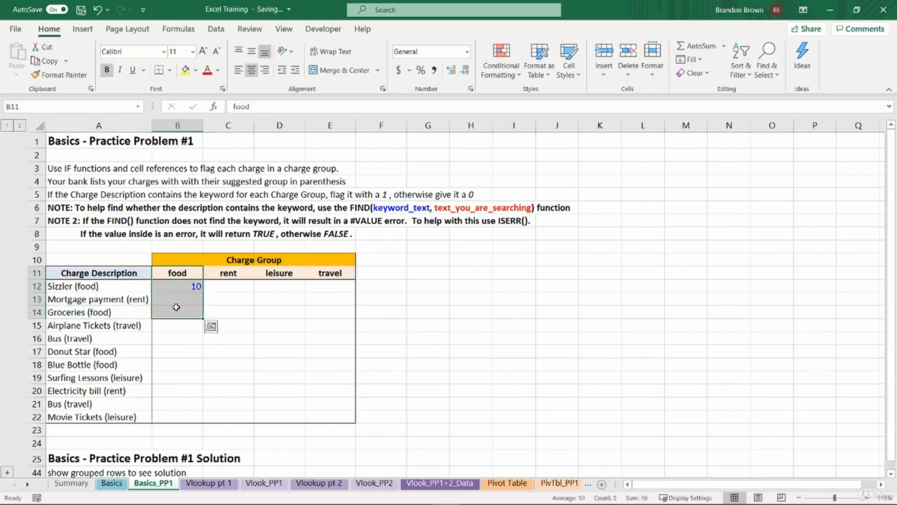
drag(228, 274, 227, 315)
click(123, 301)
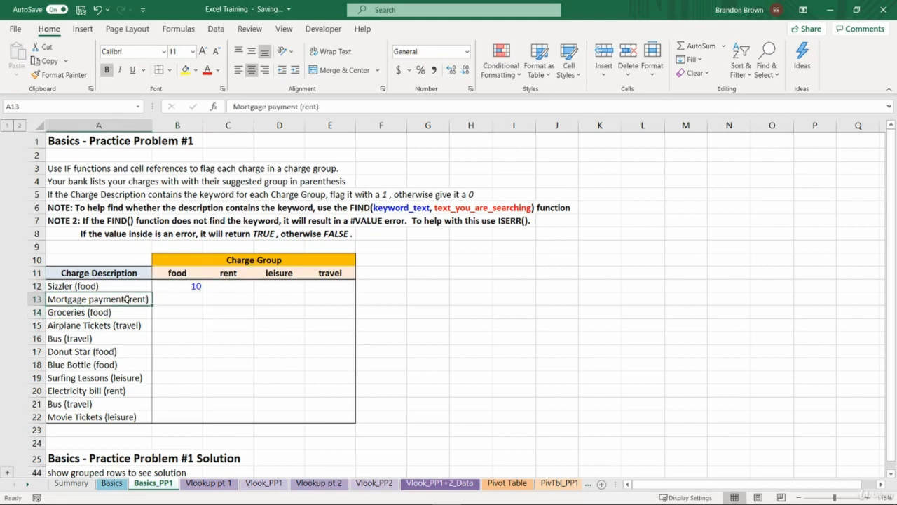
Clear the test formula from B12 and review NOTE 2 on handling #VALUE errors with ISERR()
click(197, 288)
key(Delete)
click(59, 225)
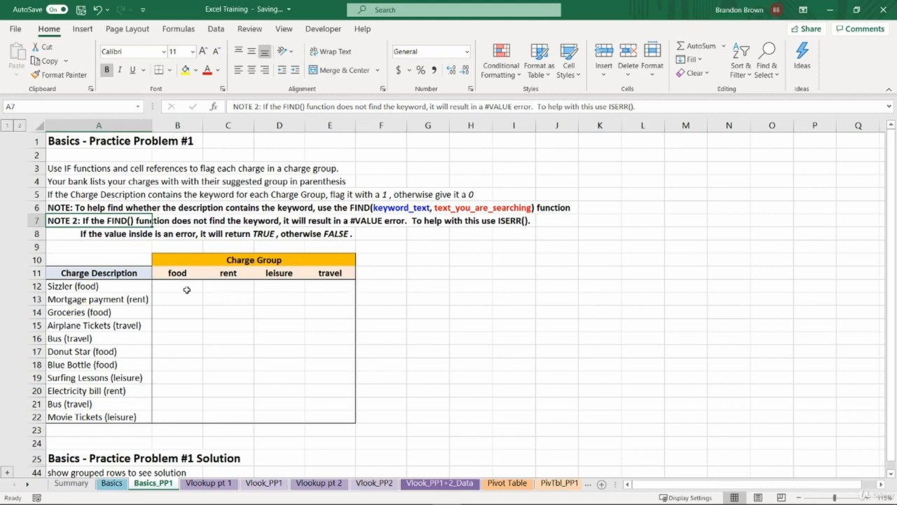
Enter the test formula =FIND(B11,A13) in B13, searching the mortgage payment description for the food keyword
click(121, 236)
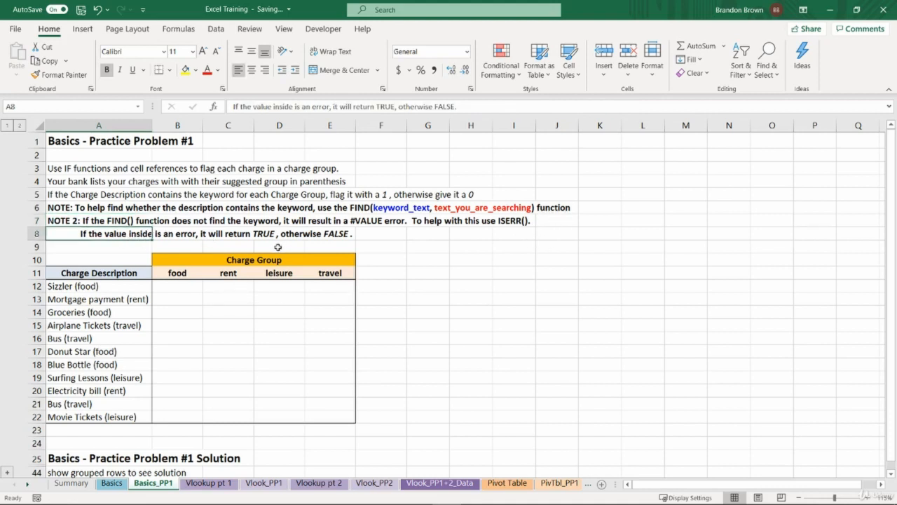
click(184, 301)
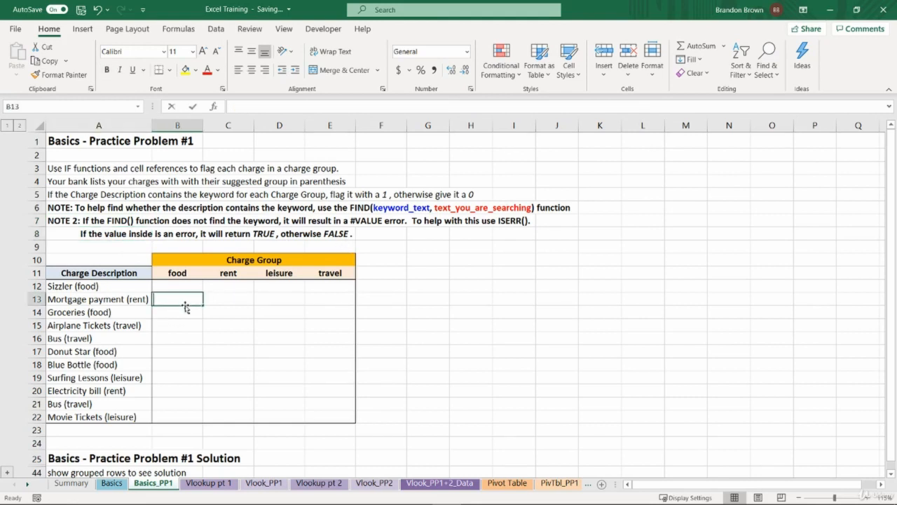
text(=FIND()
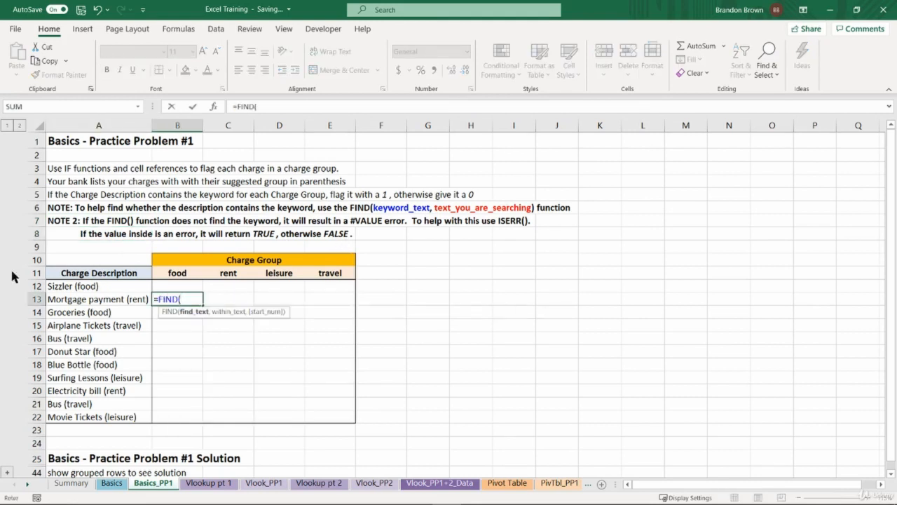
click(133, 308)
click(175, 274)
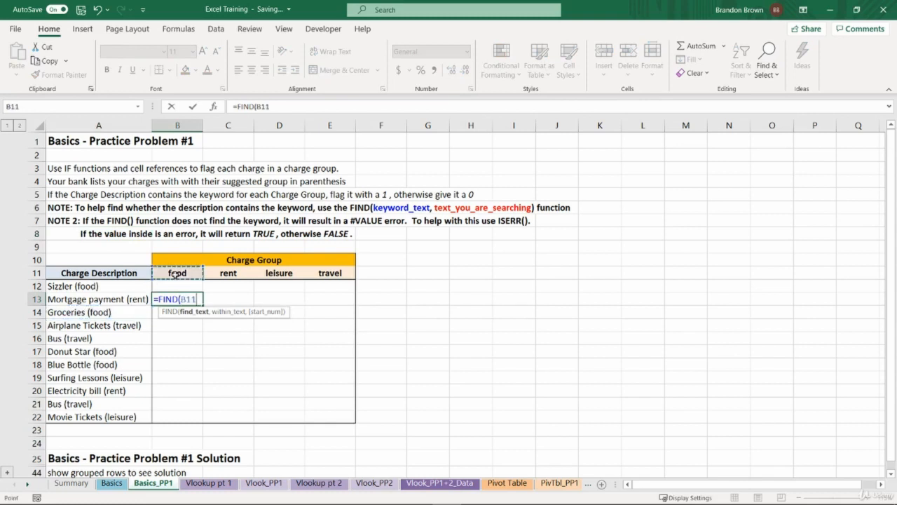
text(,)
click(130, 302)
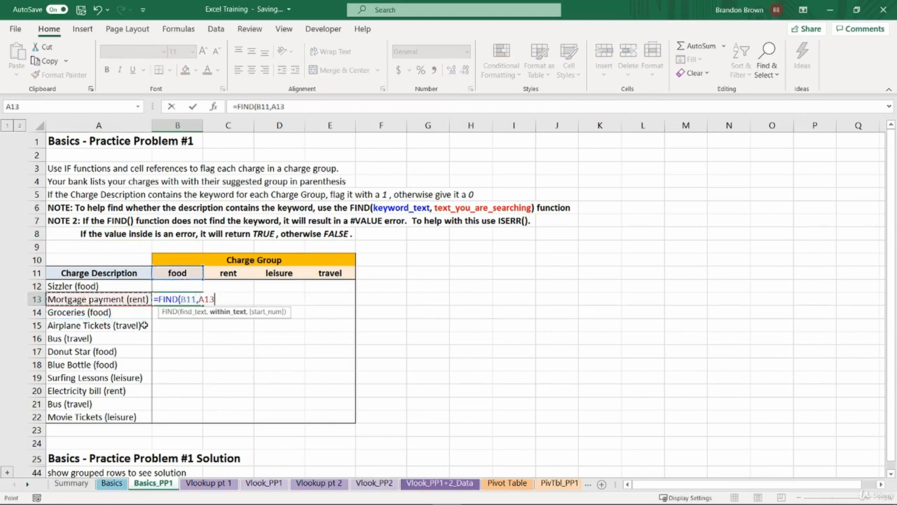
text())
key(Return)
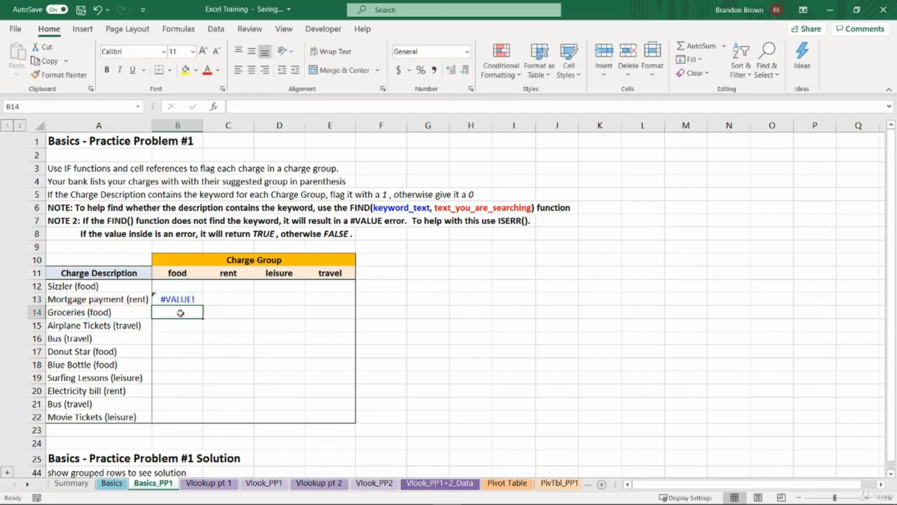
Check the FIND result in B13 against its inputs and wrap the formula as =ISERR(FIND(B11,A13))
click(181, 301)
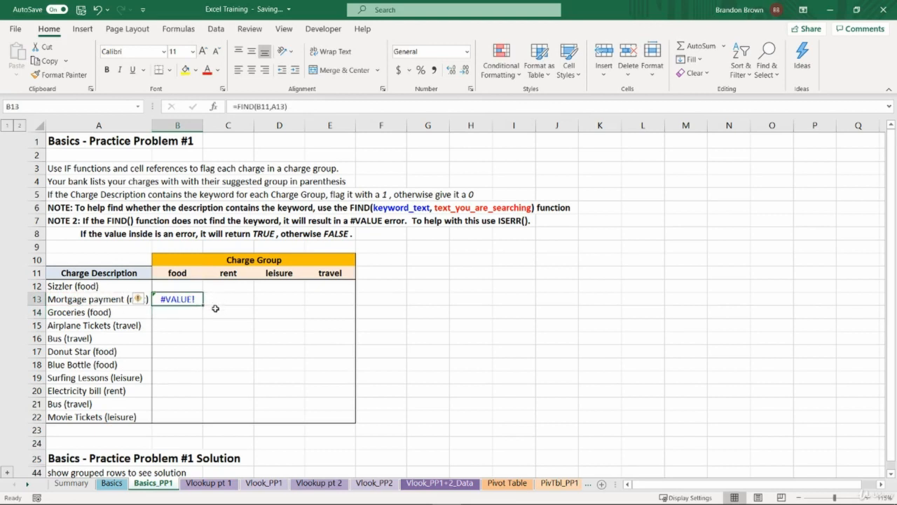
click(187, 272)
click(113, 298)
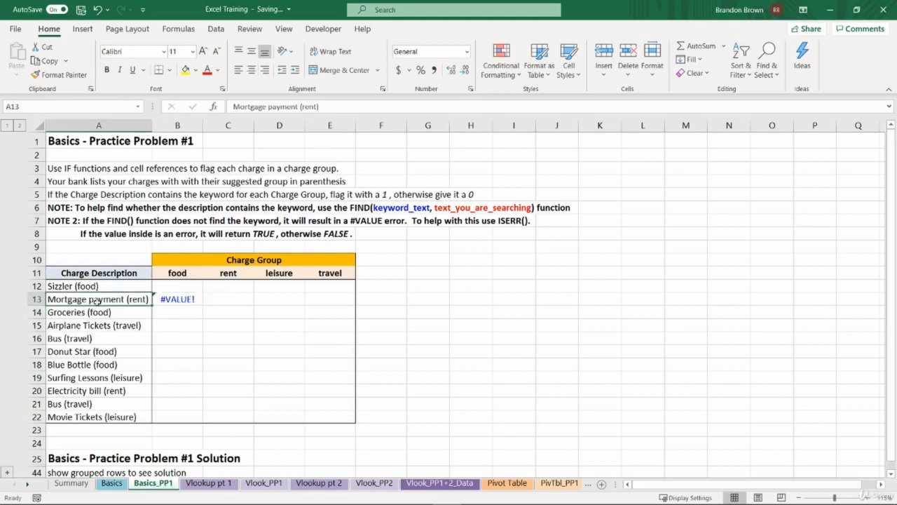
click(199, 301)
double_click(199, 299)
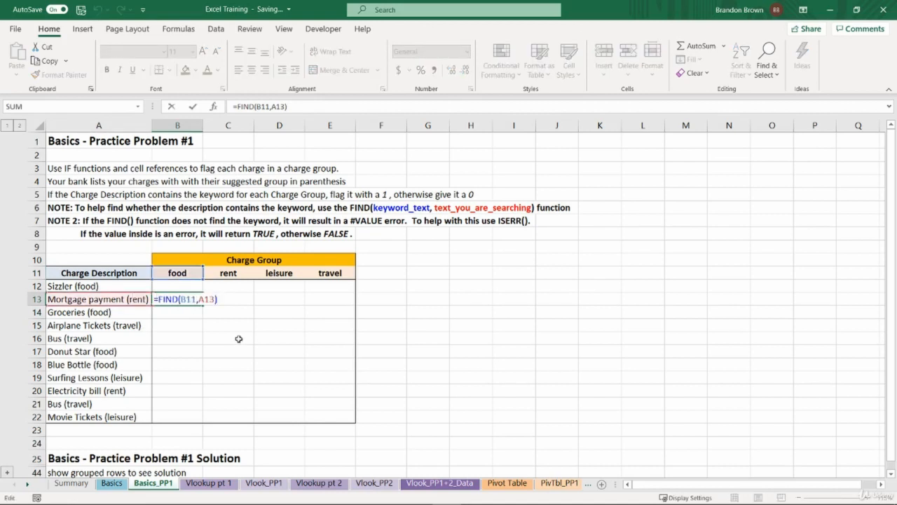
text(ISERR()
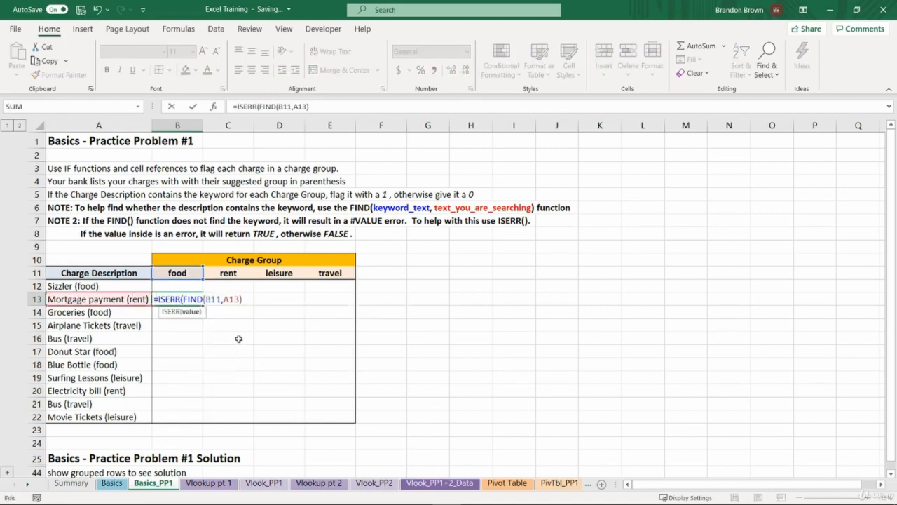
text())
key(Return)
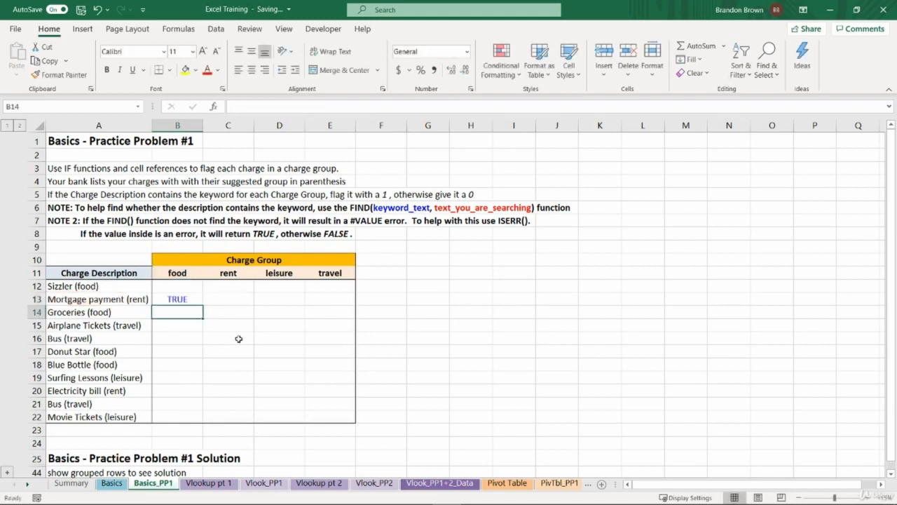
Review the nested ISERR and FIND formula in B13 without changing it
key(Up)
key(F2)
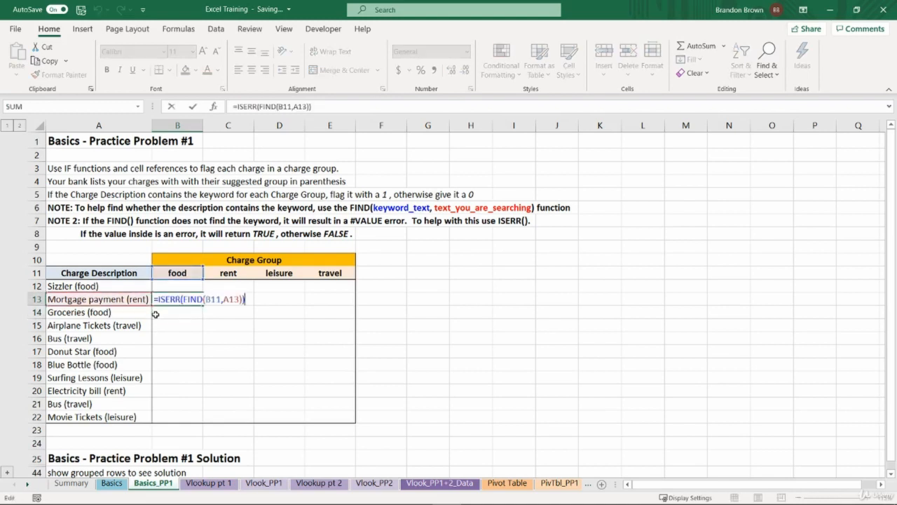
key(Escape)
double_click(164, 299)
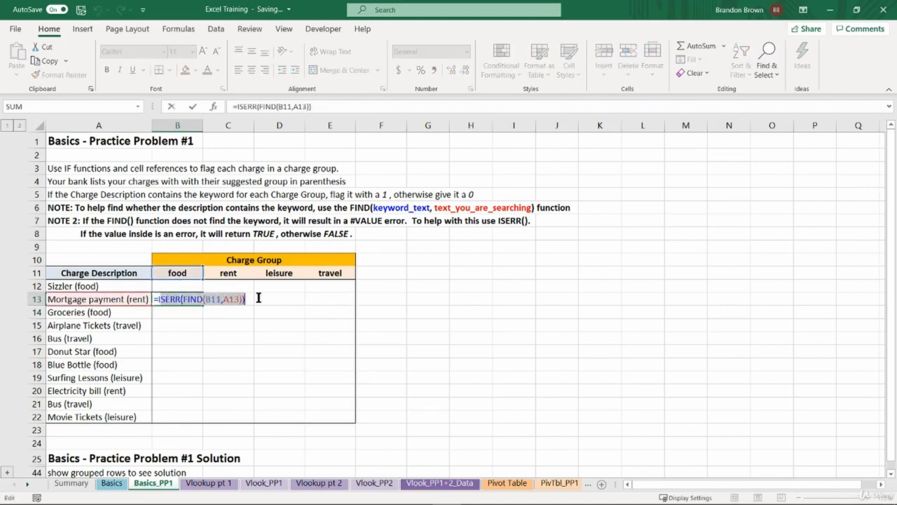
key(Escape)
key(F2)
key(Escape)
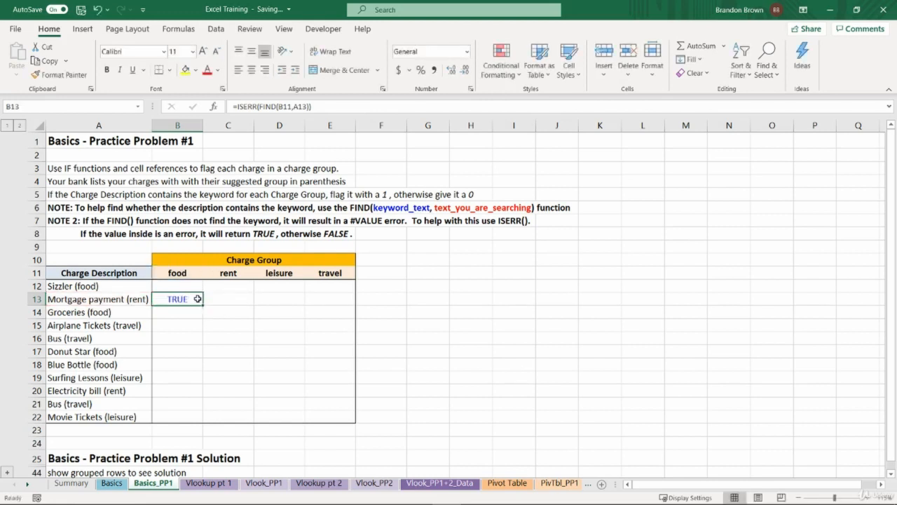
Enter the test formula =ISERR(FIND(B11,A12)) in B12 for the Sizzler charge and review it
drag(202, 304, 197, 275)
double_click(197, 286)
key(Return)
click(191, 288)
double_click(190, 288)
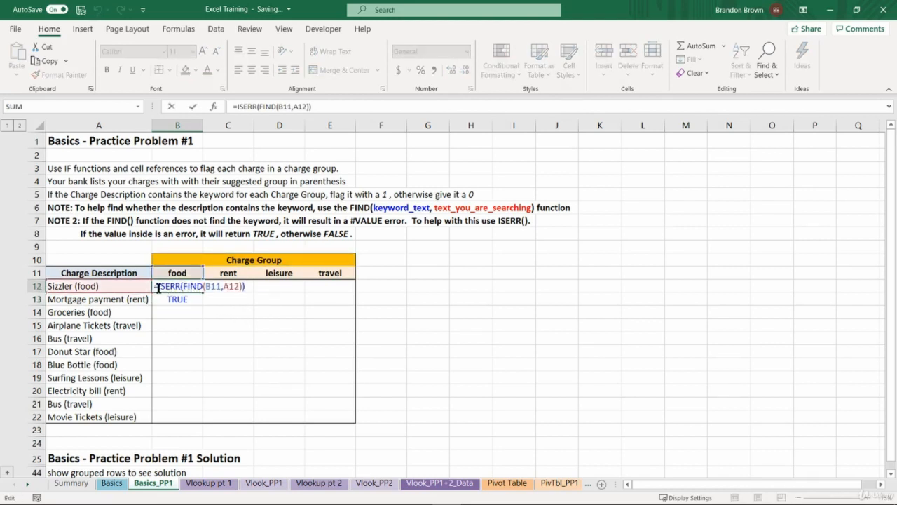
drag(158, 286, 255, 287)
key(Escape)
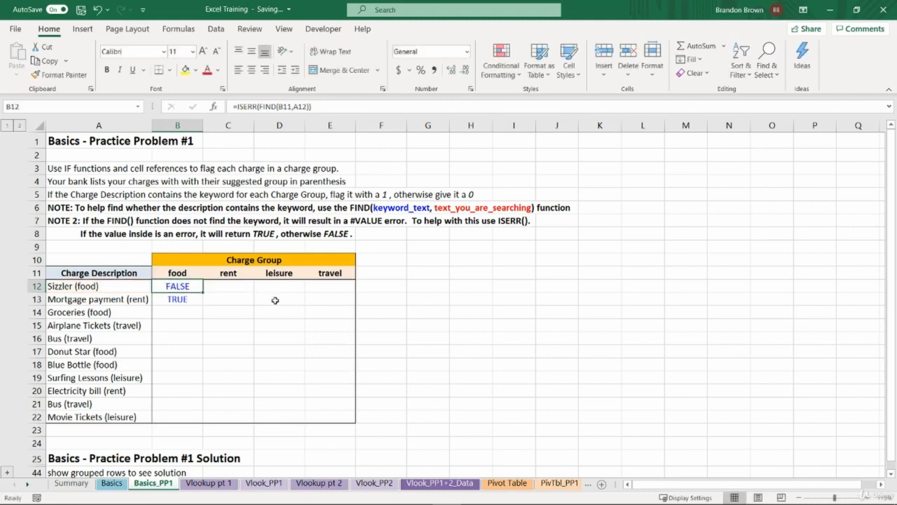
Compare the ISERR results in B12 and B13 and review the charge group headings from food to travel
click(182, 300)
double_click(183, 287)
key(Escape)
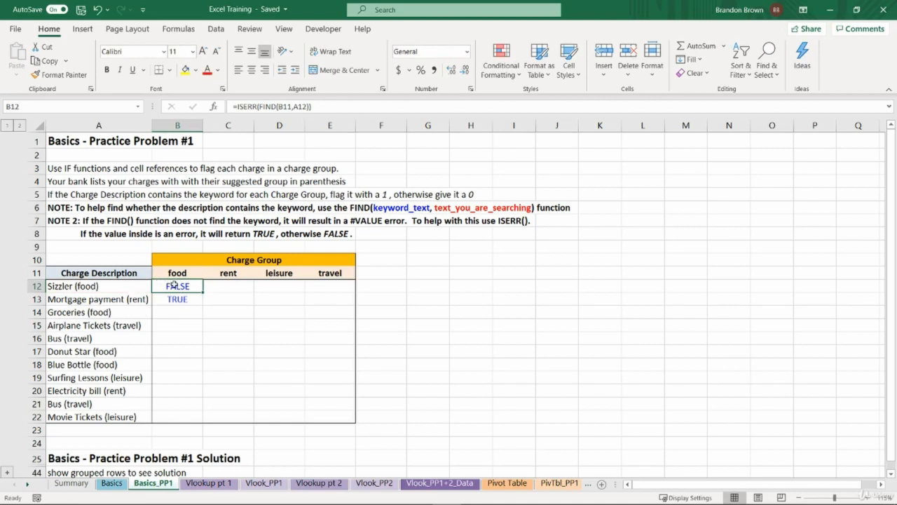
drag(173, 287, 176, 316)
click(176, 300)
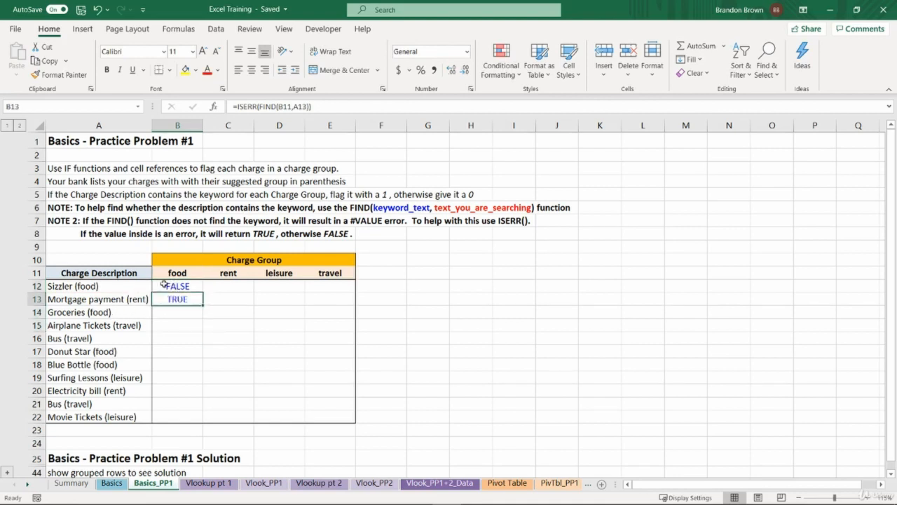
mouse_move(186, 284)
mouse_down()
mouse_move(124, 295)
mouse_move(194, 300)
mouse_up()
click(193, 300)
drag(184, 272, 342, 272)
click(342, 272)
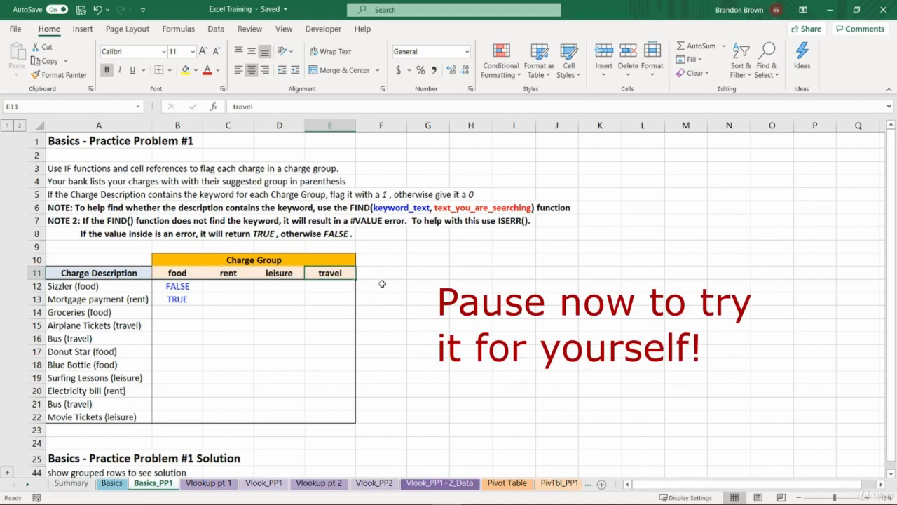
Clear the test formulas from B12:B13 and enter =FIND(B11,A12) in B12
drag(191, 286, 192, 295)
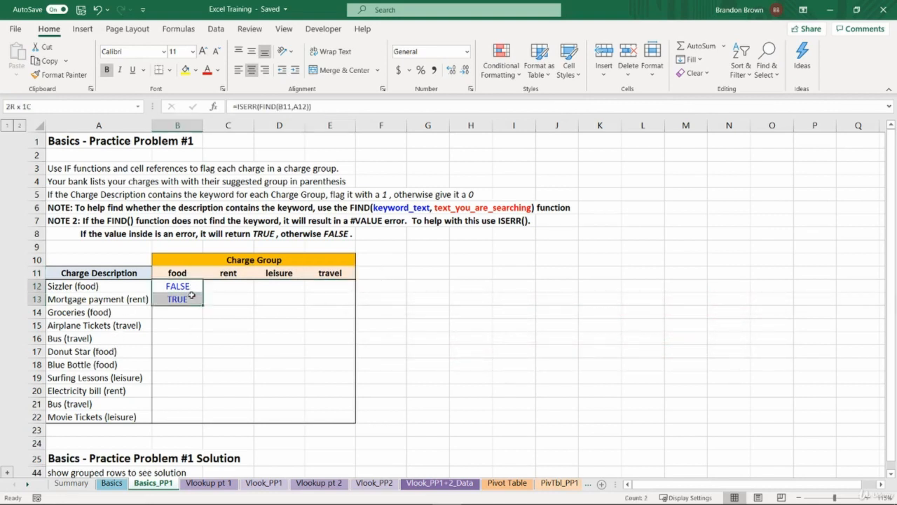
key(Delete)
click(192, 284)
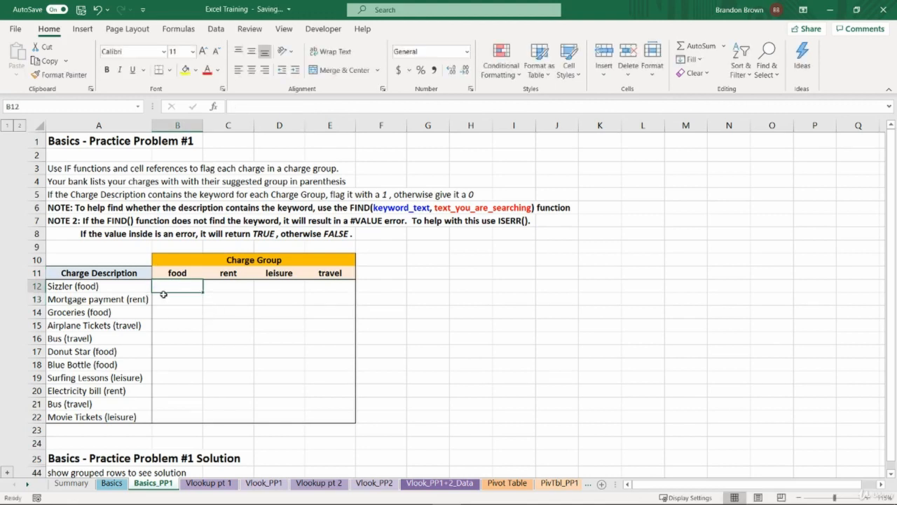
text(=find)
key(Tab)
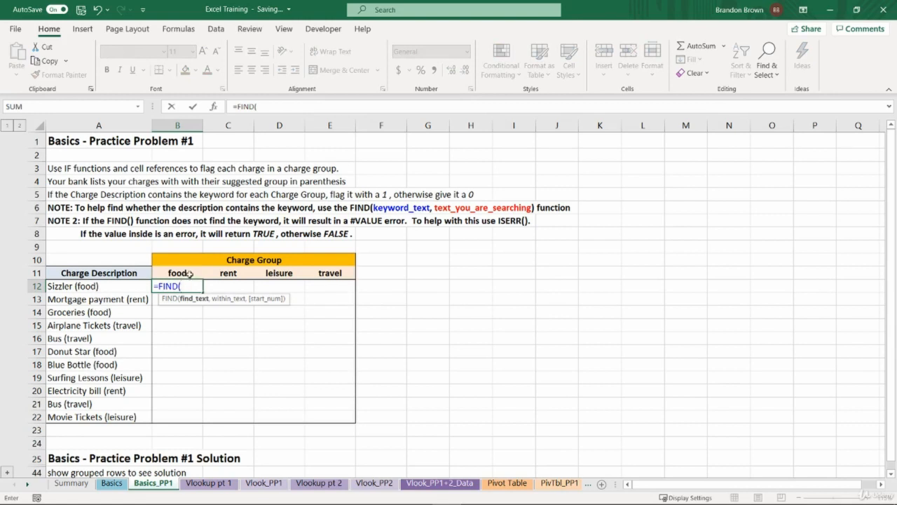
click(186, 272)
text(,)
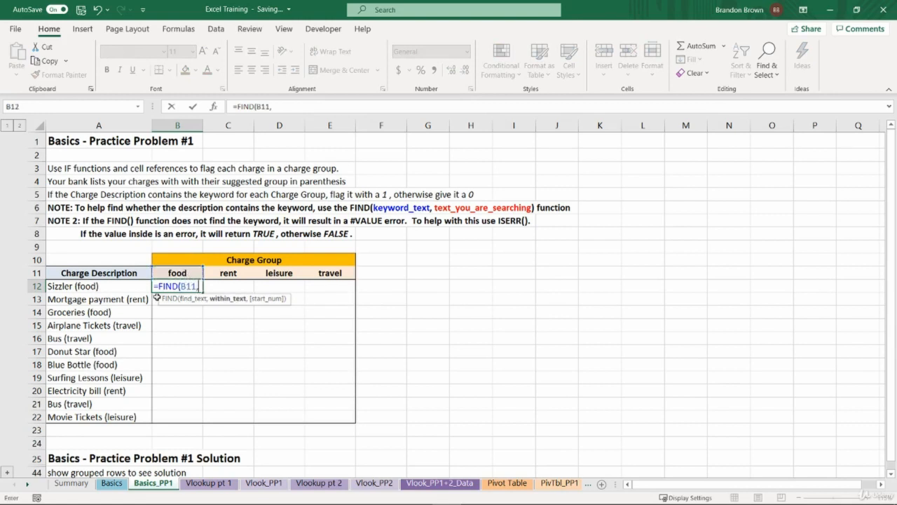
click(130, 289)
text())
key(Return)
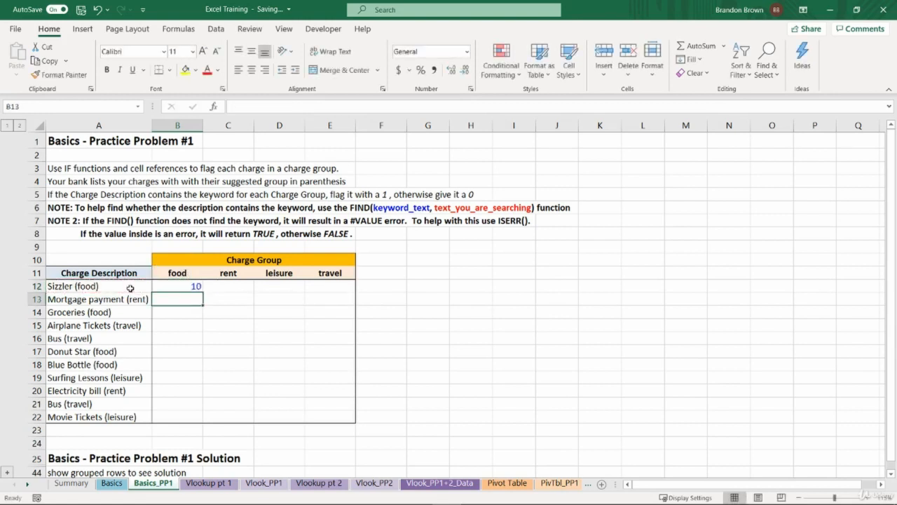
Examine the B12 formula's references against heading row 11 and the neighbouring columns to decide which parts need locking
key(Up)
drag(77, 288, 243, 288)
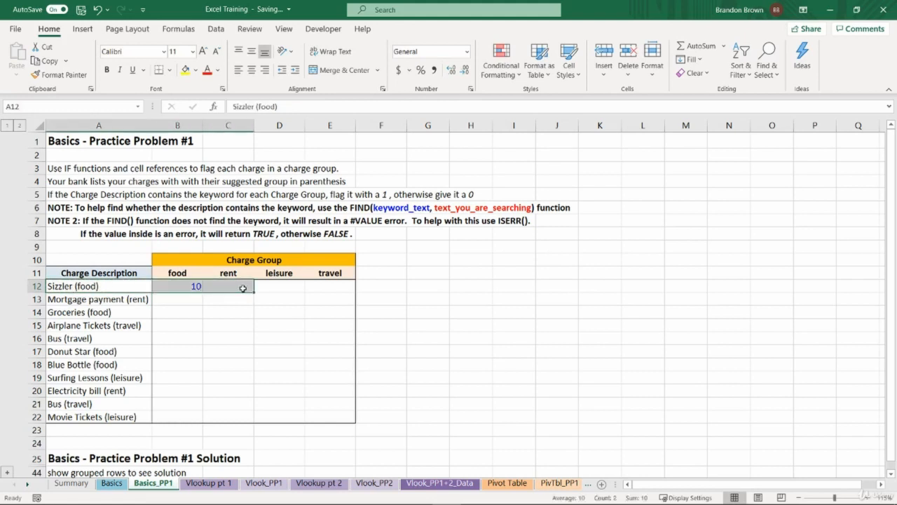
click(243, 288)
click(190, 284)
double_click(190, 284)
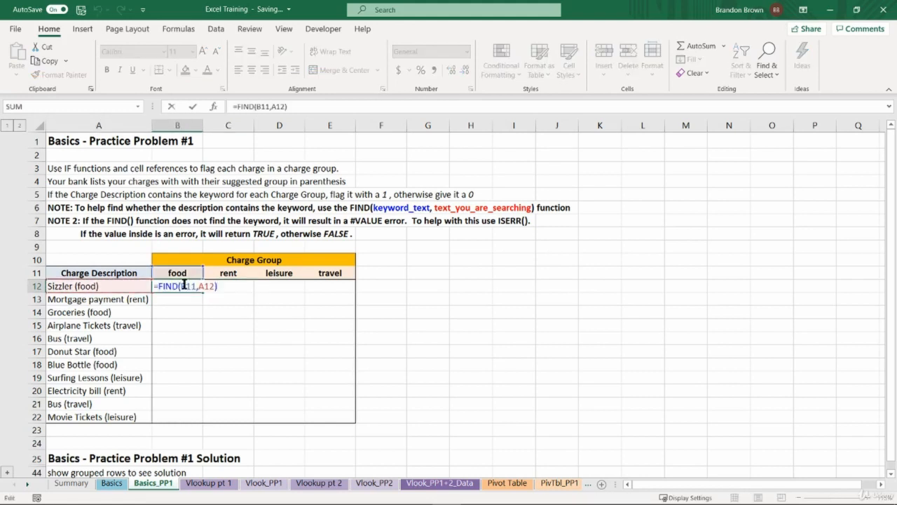
click(185, 285)
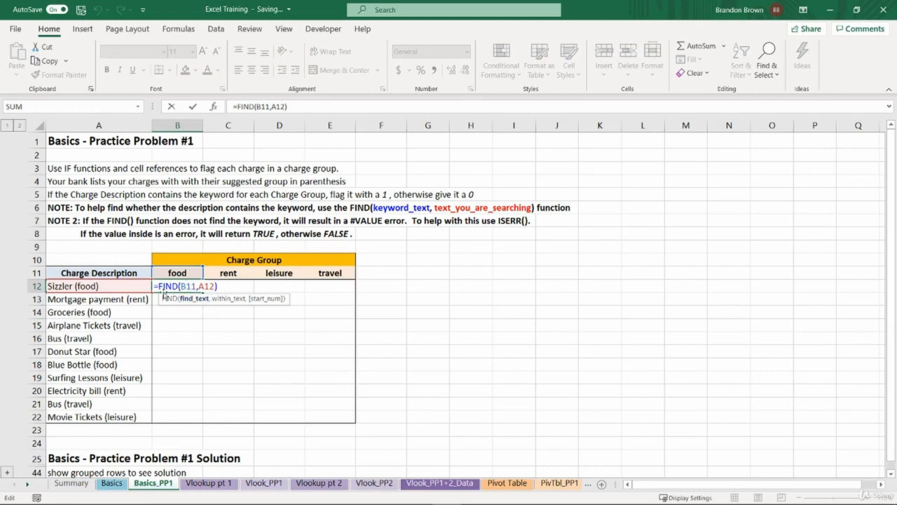
click(36, 272)
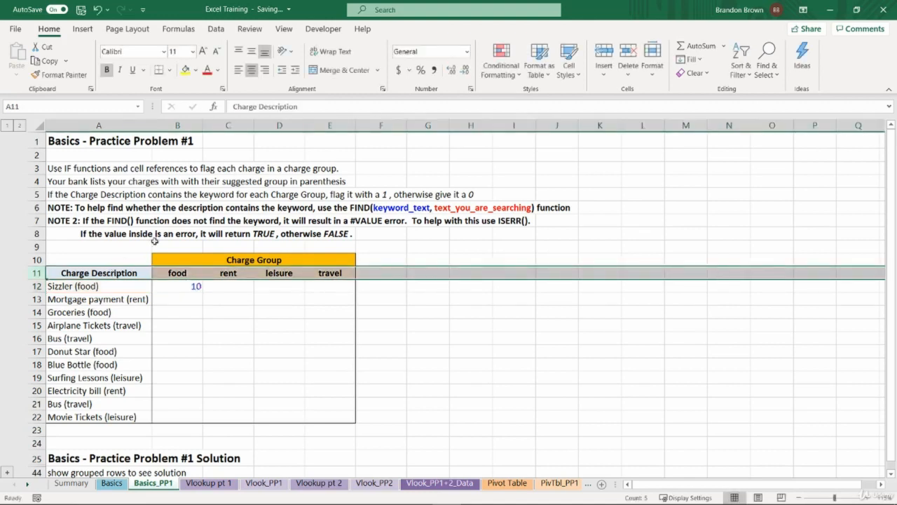
click(164, 125)
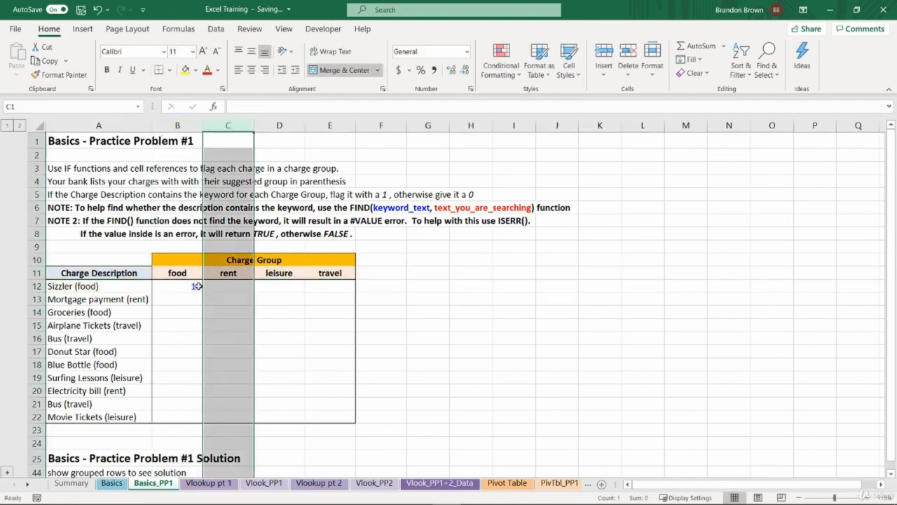
drag(194, 285, 209, 286)
click(211, 286)
click(228, 125)
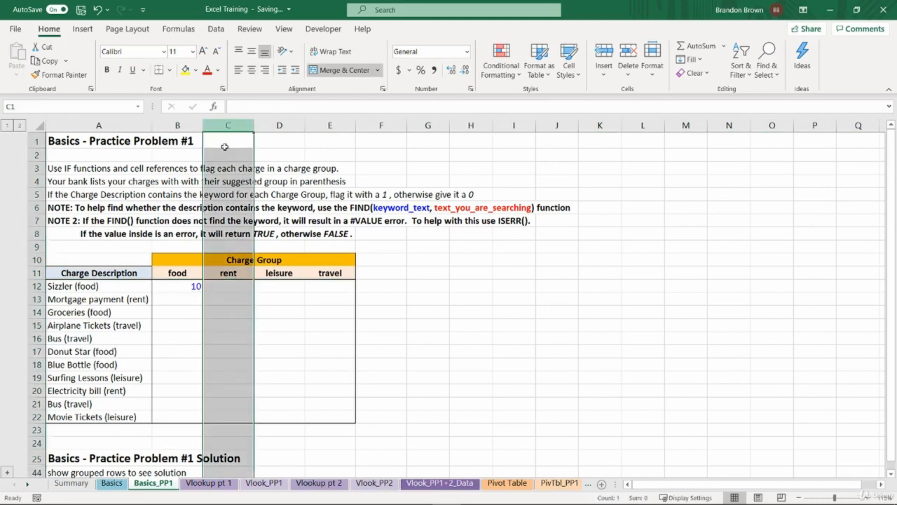
click(199, 286)
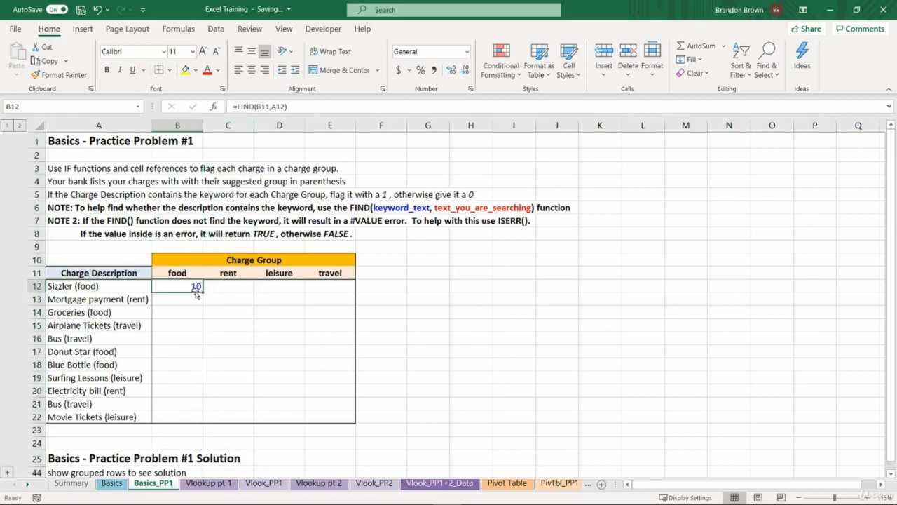
Lock the heading row and the description column in B12 so the formula reads =FIND(B$11,$A12)
double_click(200, 287)
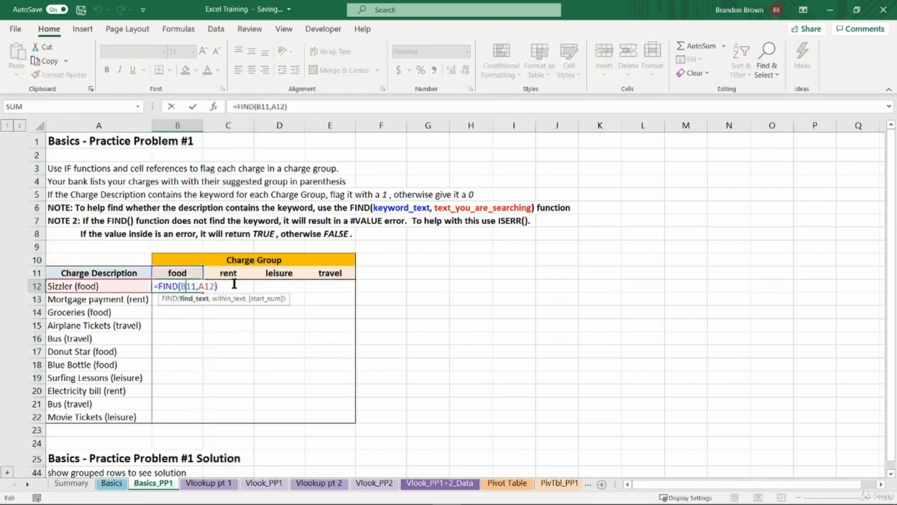
key(F4)
key(F4)
click(212, 285)
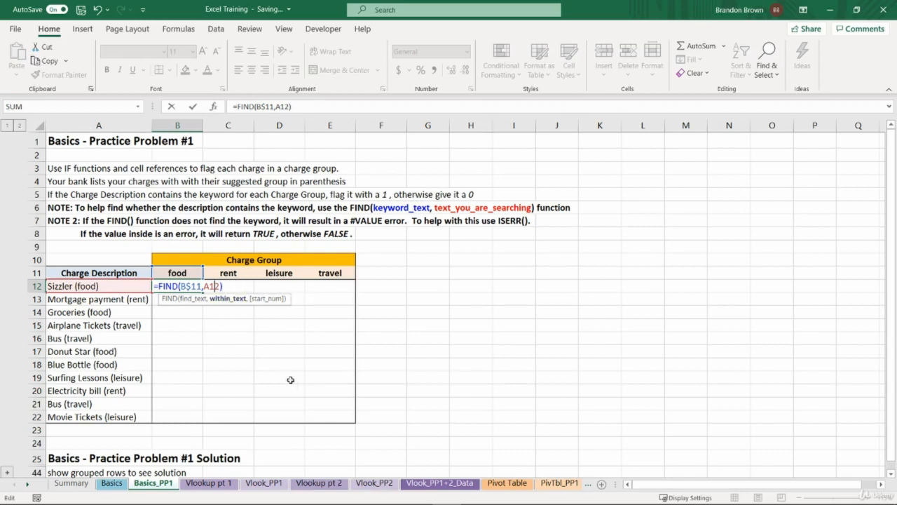
key(F4)
key(F4)
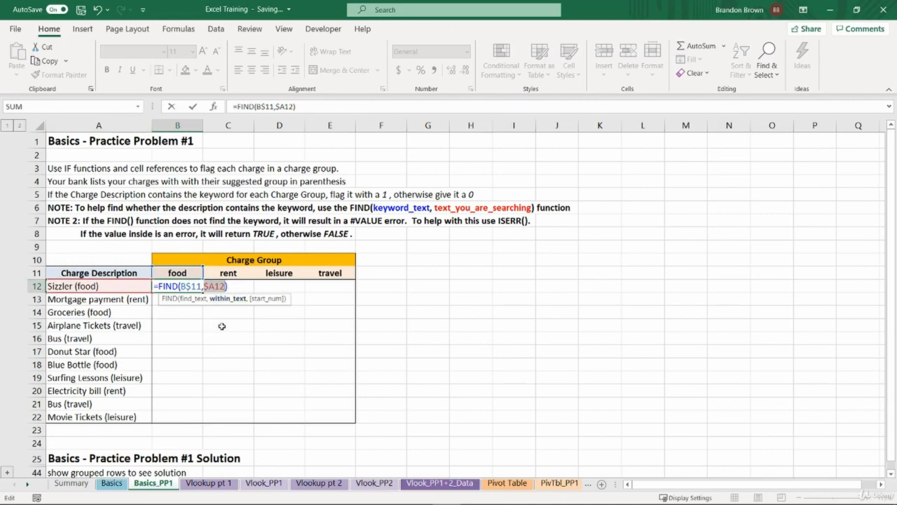
key(Return)
Copy the FIND formula from B12 across the Sizzler row through E12
key(Up)
key(ctrl+c)
key(shift+Right)
key(shift+Right)
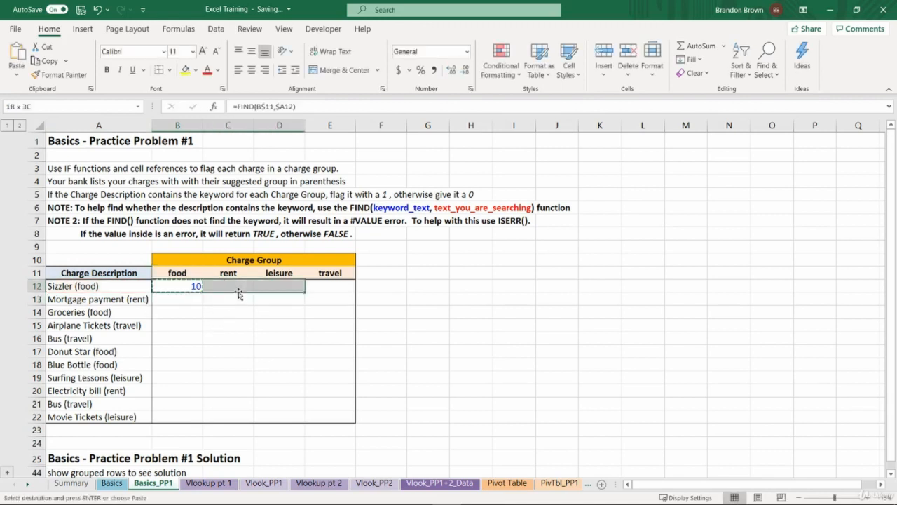
key(shift+Right)
key(ctrl+v)
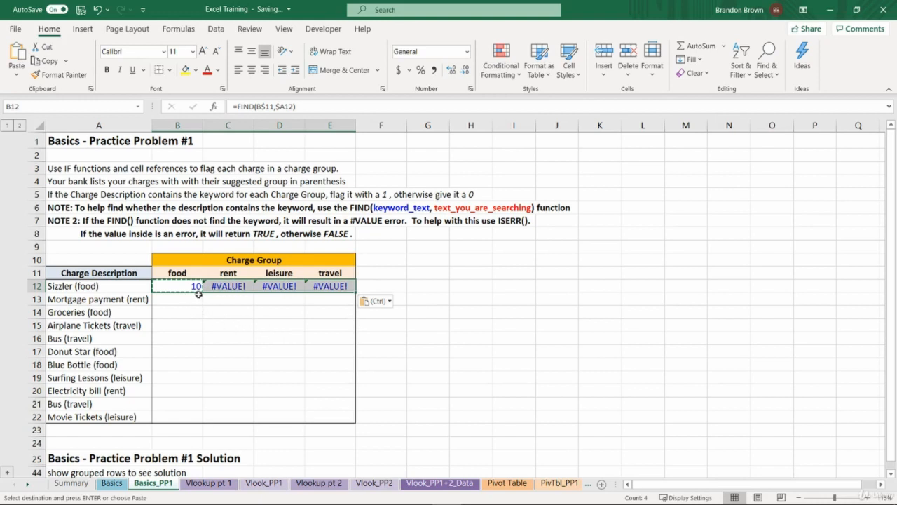
shift+click(325, 417)
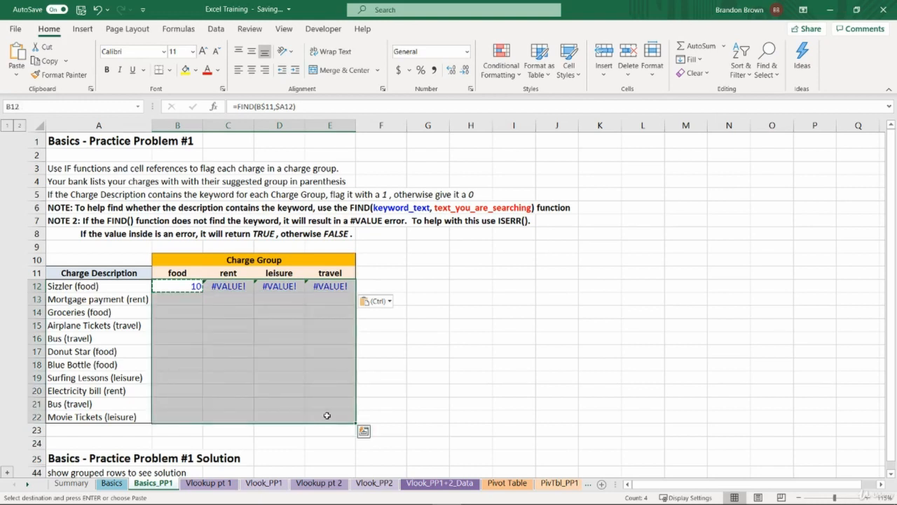
key(ctrl+alt+v)
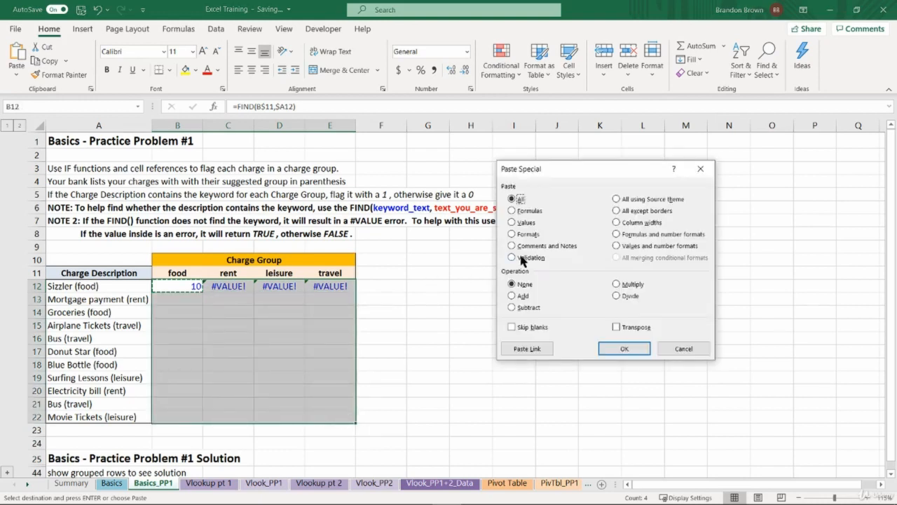
key(f)
key(Return)
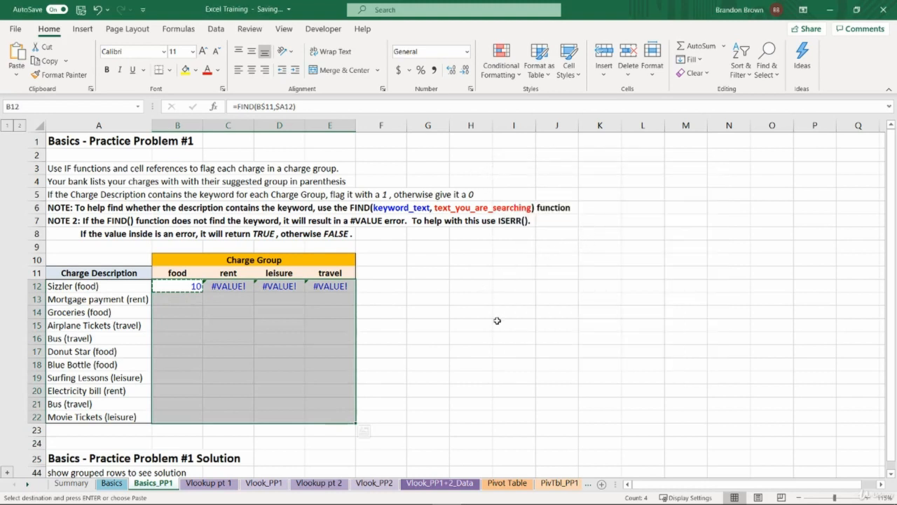
key(ctrl+alt+v)
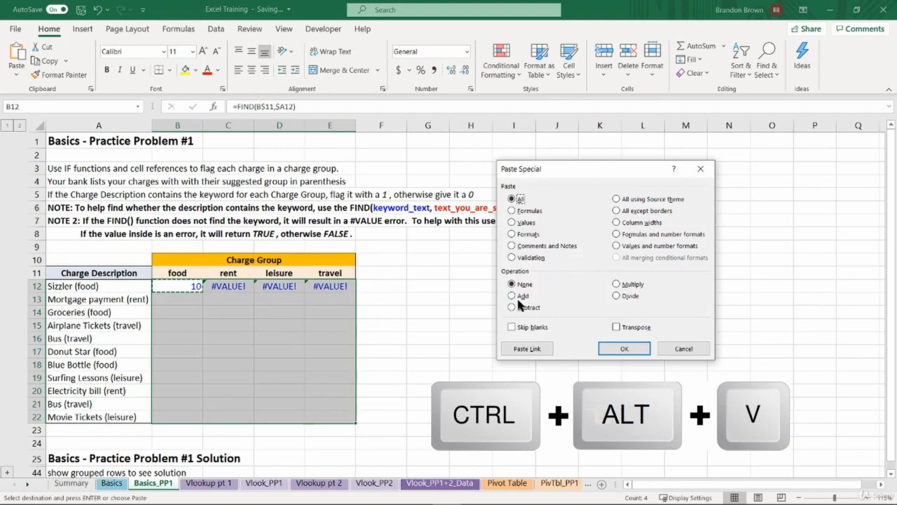
key(Escape)
drag(279, 416, 306, 420)
click(340, 288)
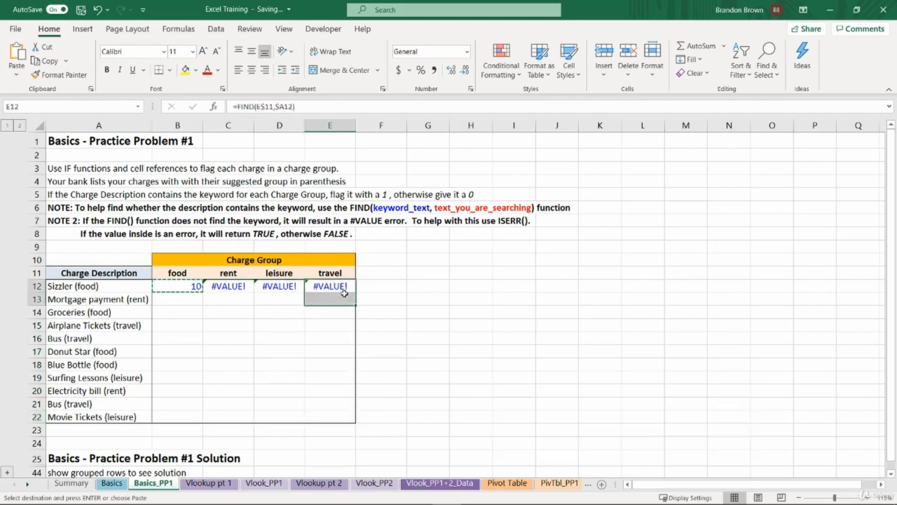
key(Down)
drag(302, 288, 329, 299)
Fill B12:E22 with the copied FIND formula, pasting formulas only
drag(177, 286, 330, 416)
key(ctrl+v)
key(ctrl+alt+v)
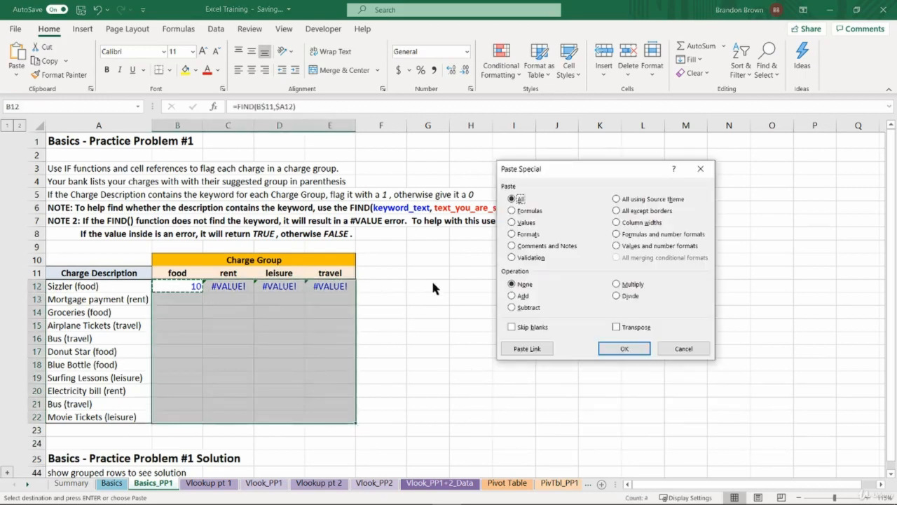
click(537, 211)
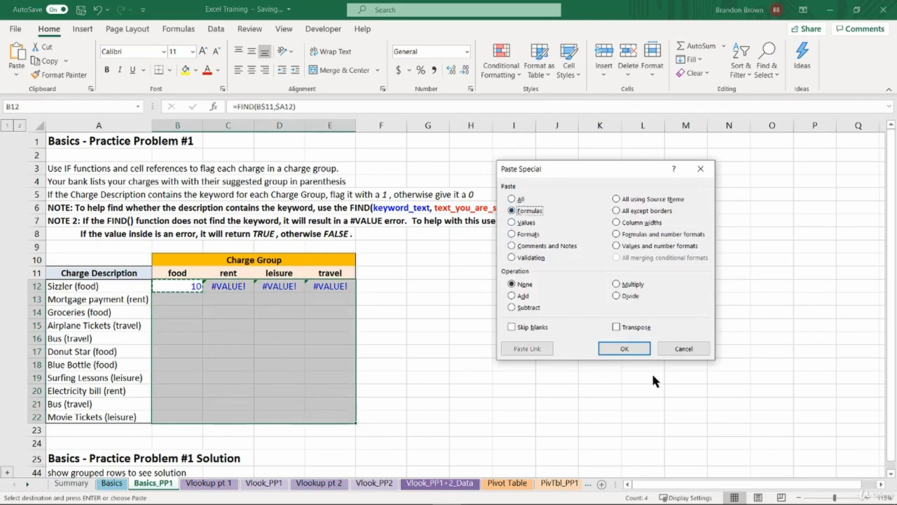
click(623, 348)
Examine the FIND results across the table, comparing the Mortgage payment row under food, rent, leisure and travel
click(312, 377)
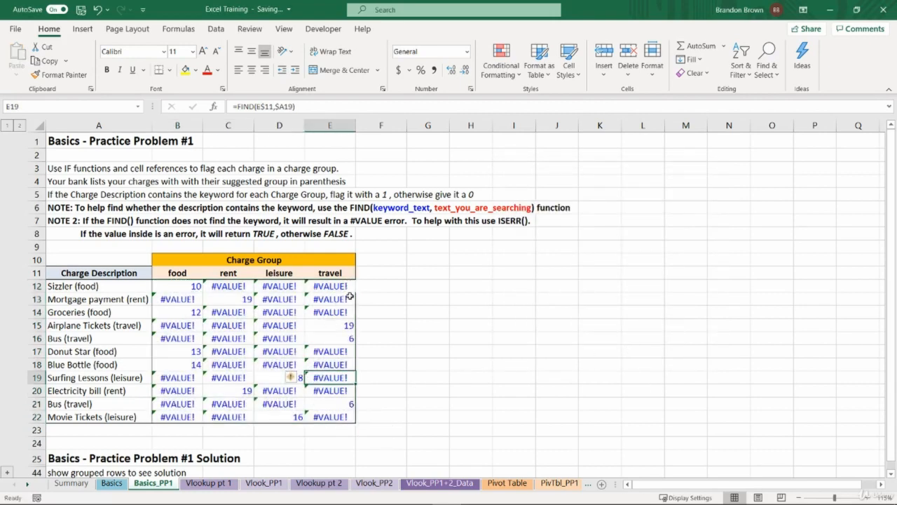
drag(349, 297, 178, 416)
click(177, 416)
click(186, 300)
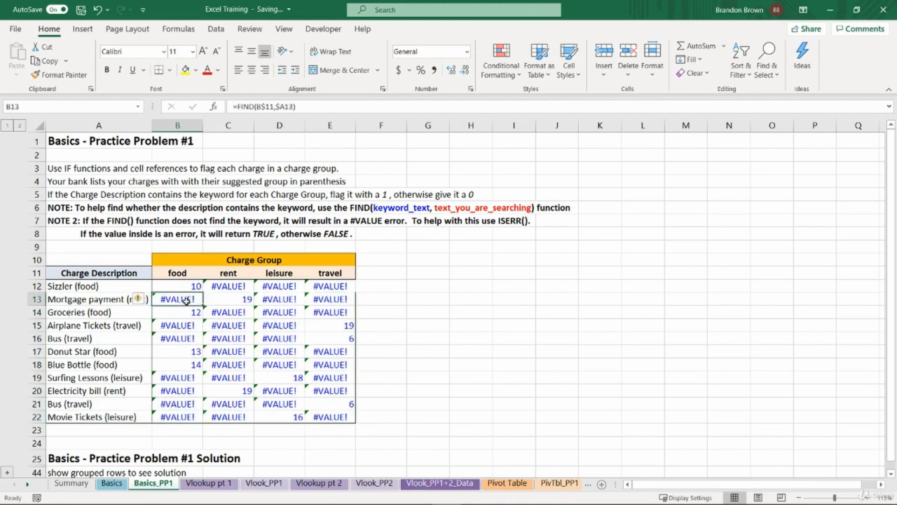
drag(258, 305, 319, 311)
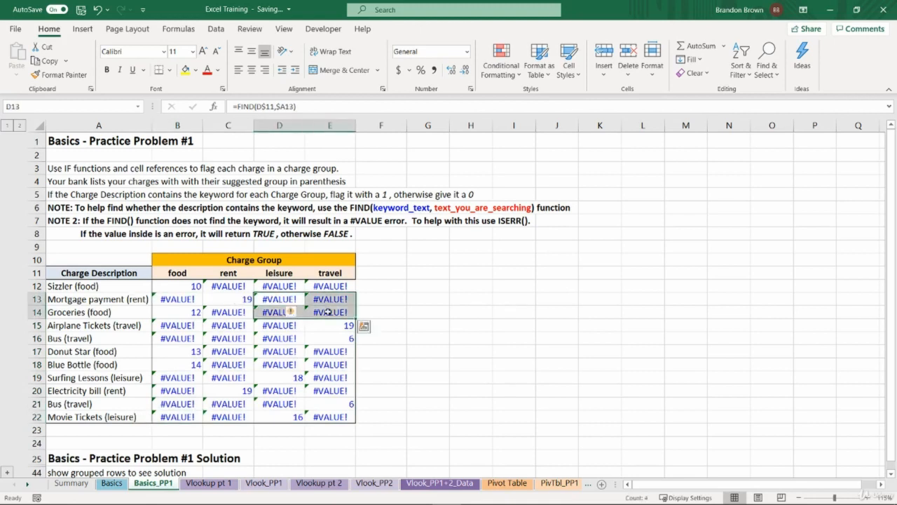
click(330, 312)
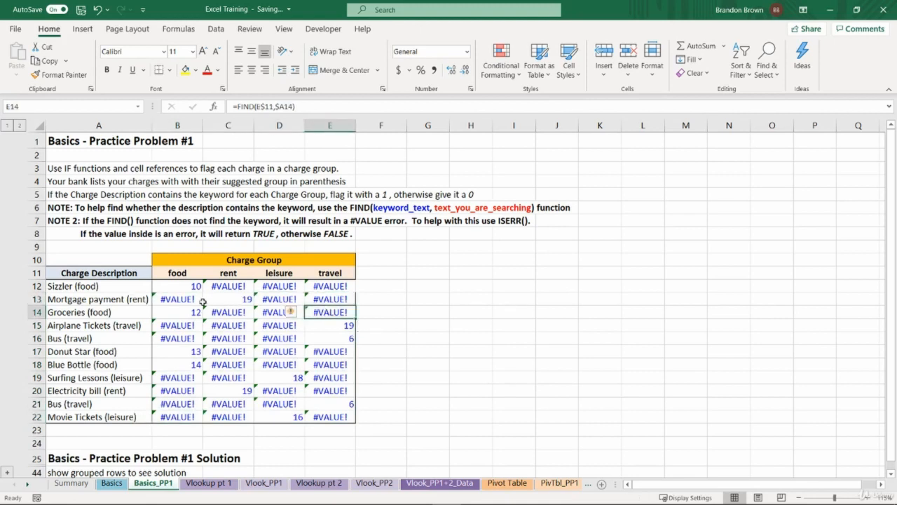
click(36, 299)
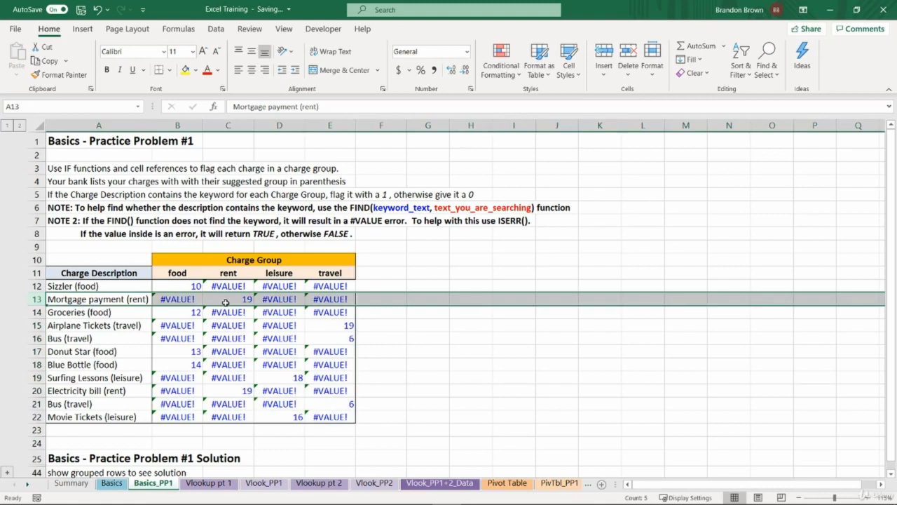
click(226, 302)
click(108, 300)
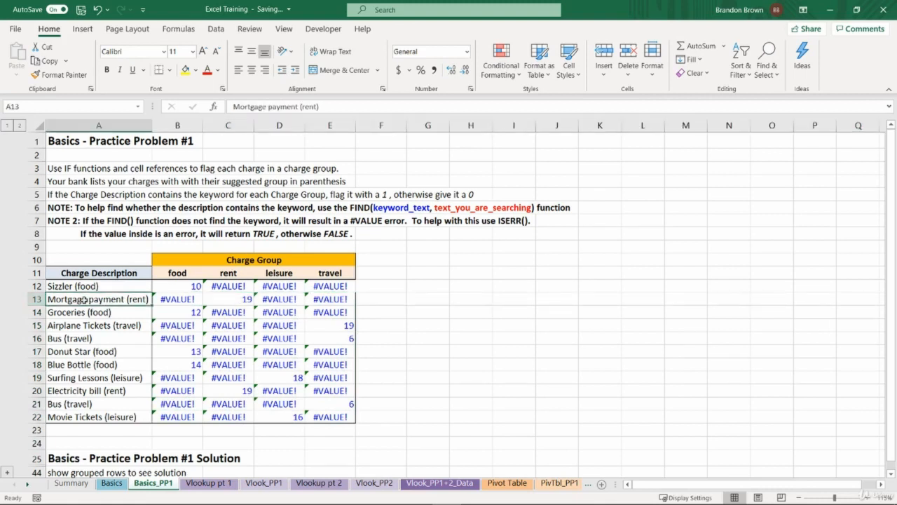
click(224, 300)
click(186, 301)
click(289, 299)
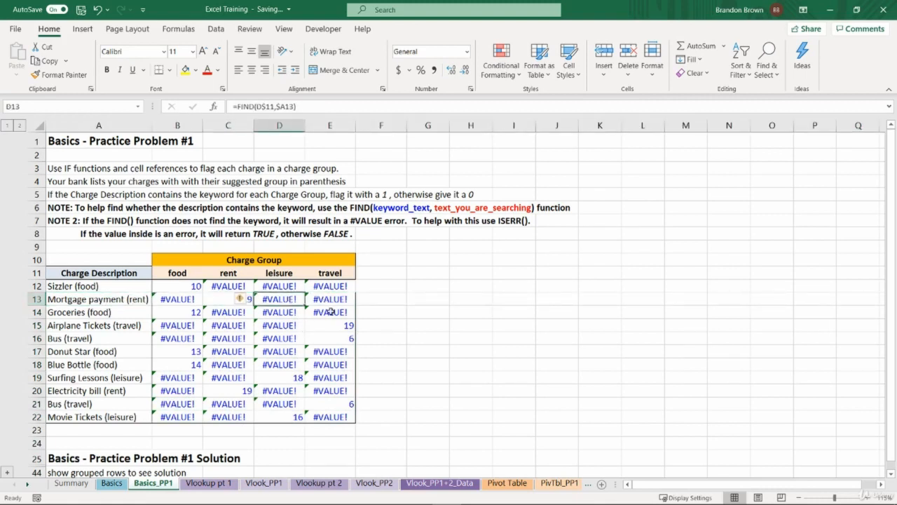
click(329, 311)
click(279, 360)
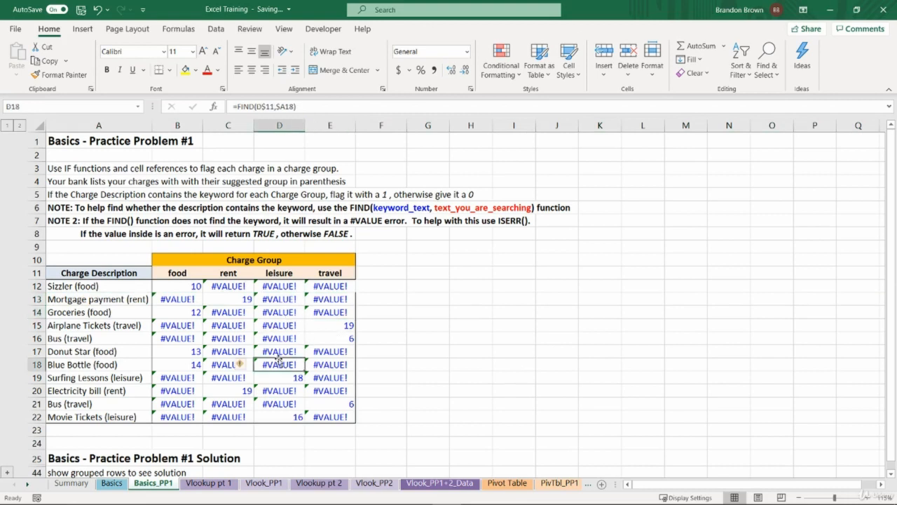
Wrap the FIND in B12 in ISERR so the formula reads =ISERR(FIND(B$11,$A12))
click(173, 288)
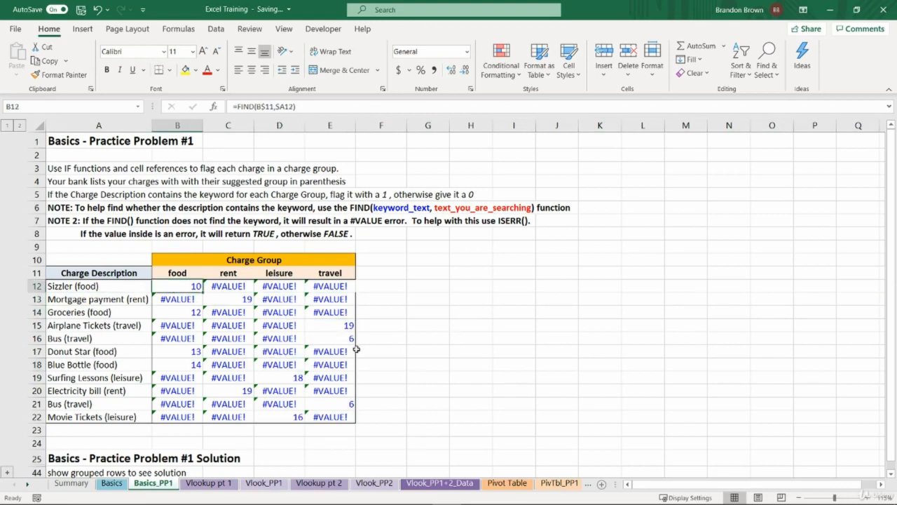
double_click(157, 286)
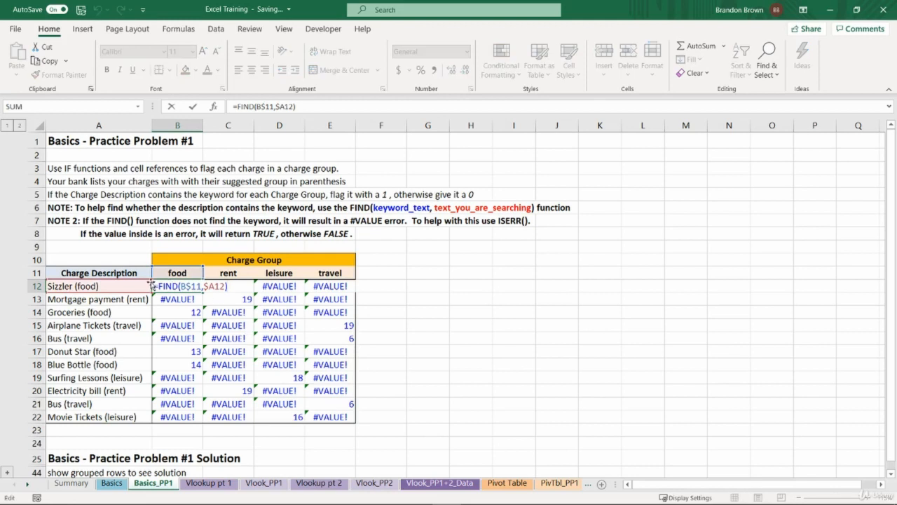
text(ISERR()
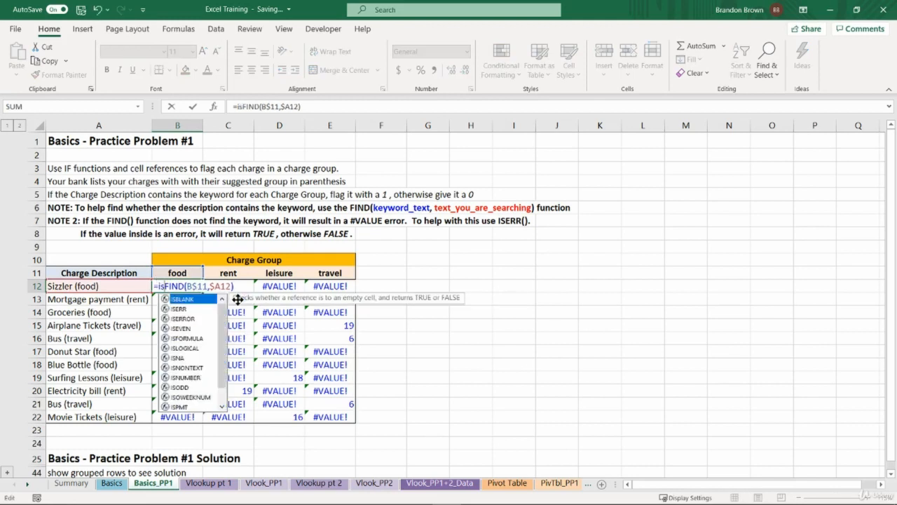
text())
key(Return)
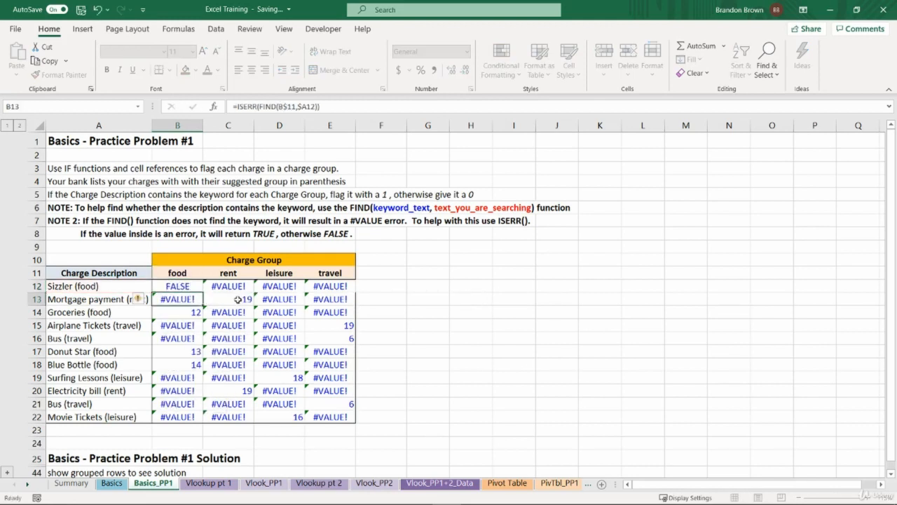
Copy the ISERR formula from B12 to the whole table B12:E22, pasting formulas only, and check the results in the rent column
key(Up)
key(ctrl+c)
key(ctrl+shift+Right)
key(ctrl+shift+Down)
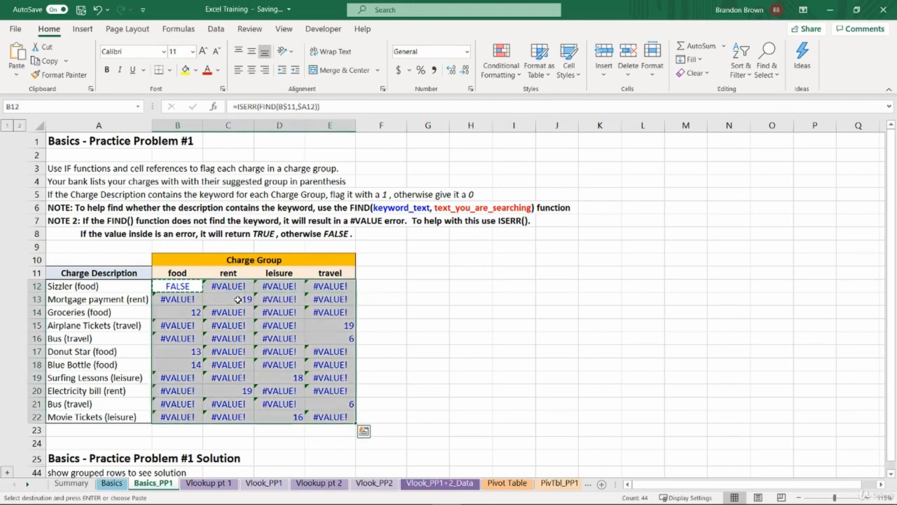
key(ctrl+alt+v)
key(f)
key(Return)
key(Escape)
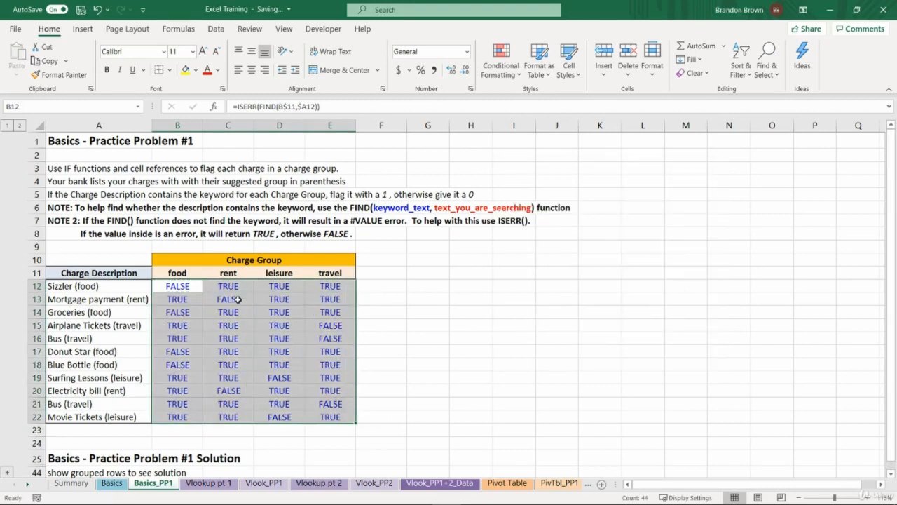
click(228, 295)
click(237, 340)
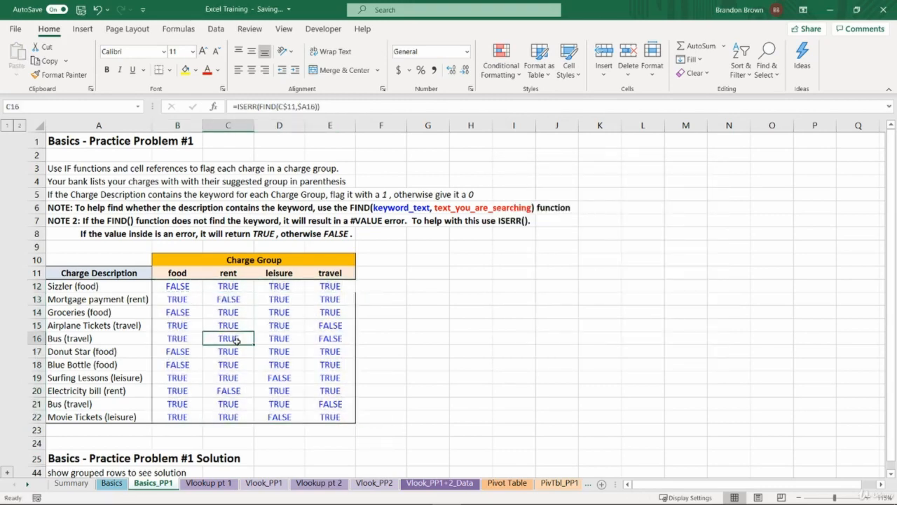
Wrap B12 in an IF that flags matches with 1, so it reads =IF(ISERR(FIND(B$11,$A12))=FALSE,1,0)
click(158, 286)
double_click(159, 286)
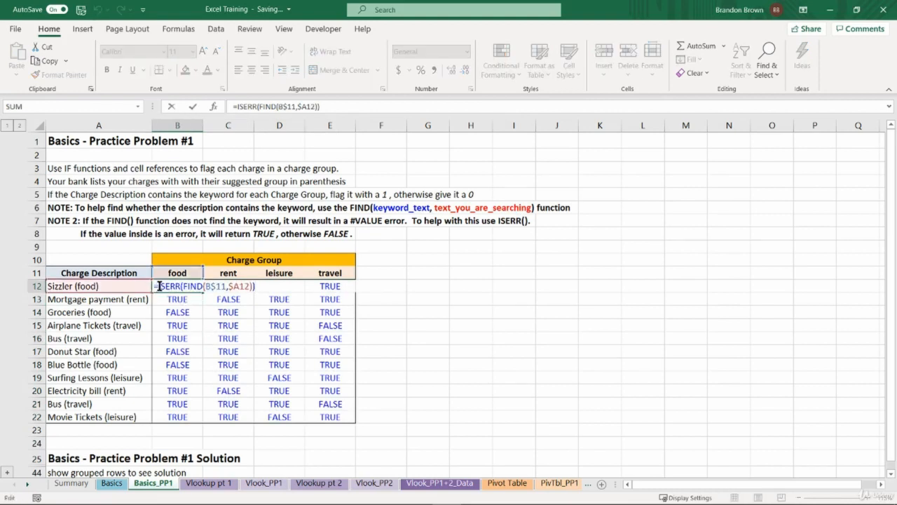
text(IF()
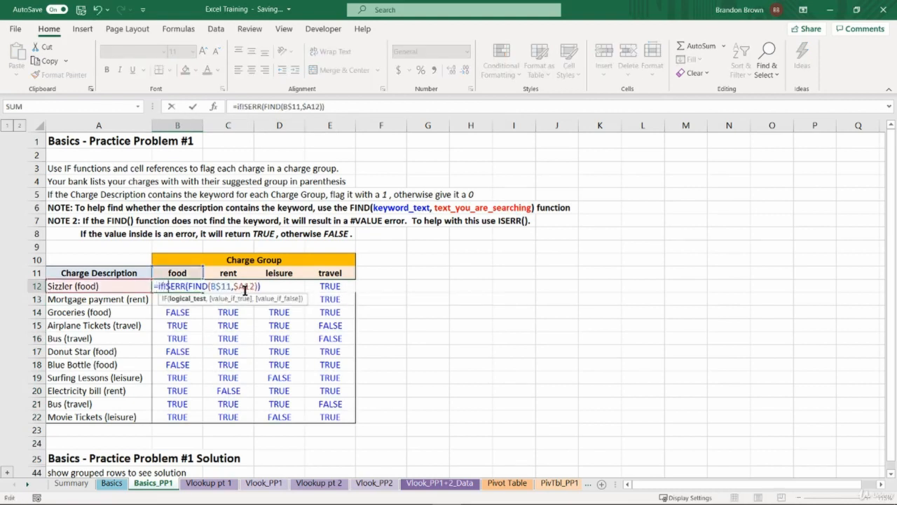
click(284, 295)
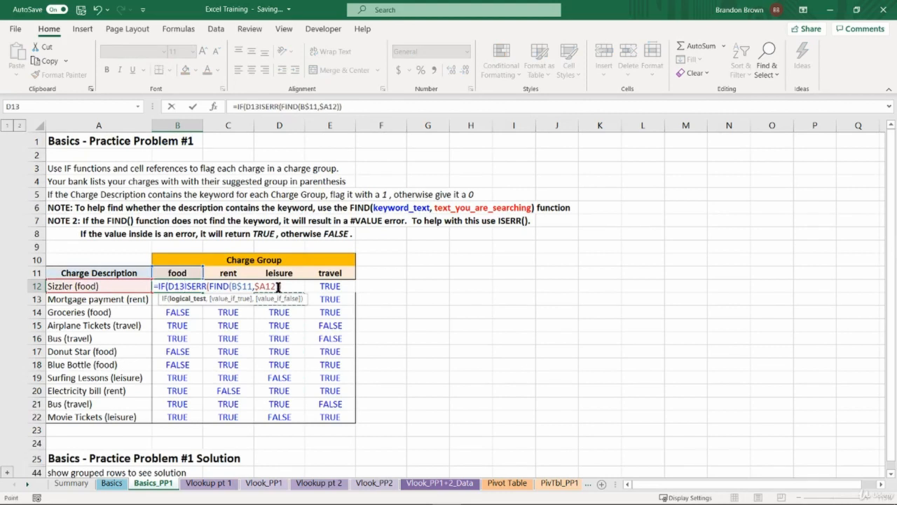
key(BackSpace)
key(BackSpace)
key(BackSpace)
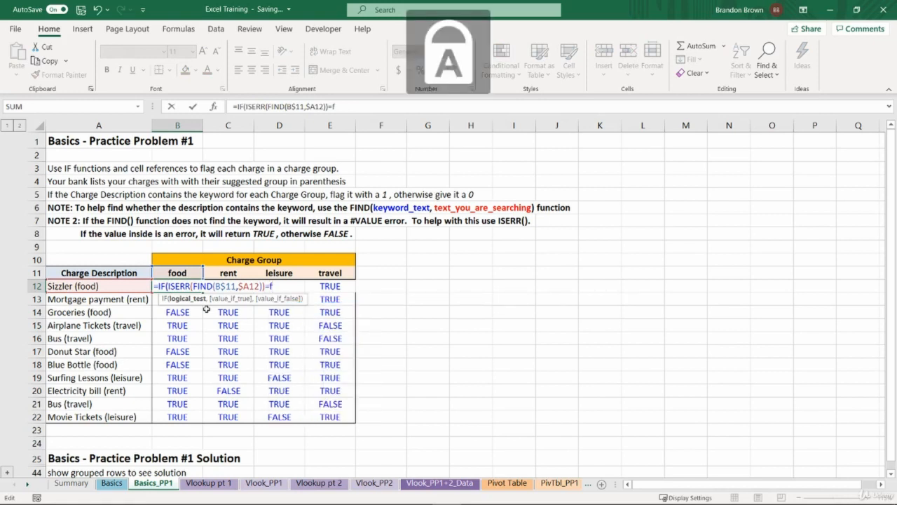
text(alse,1)
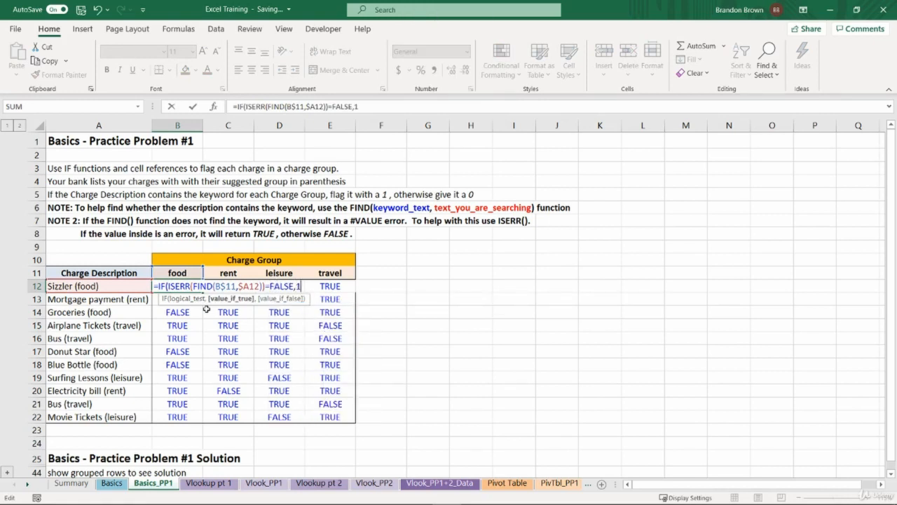
text(,0))
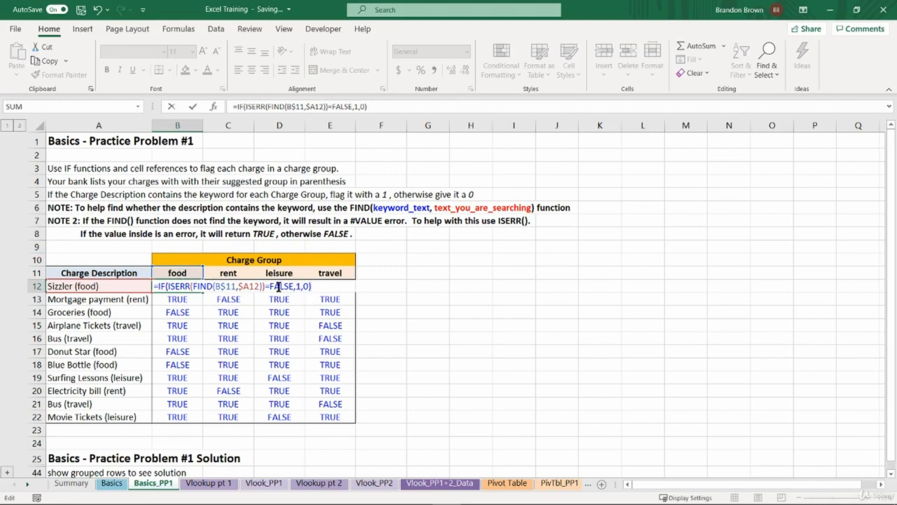
key(Return)
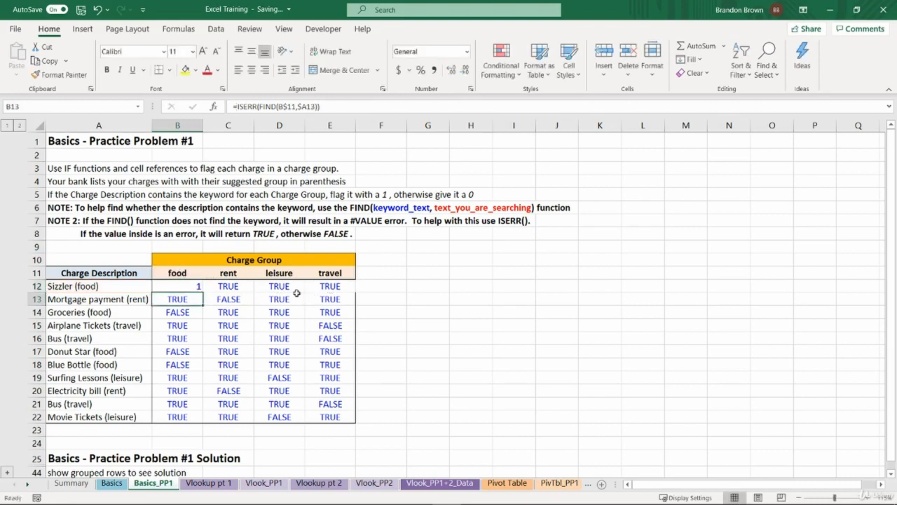
Copy the IF formula from B12 across the Sizzler row to B12:E12, pasting formulas only
click(188, 286)
key(ctrl+c)
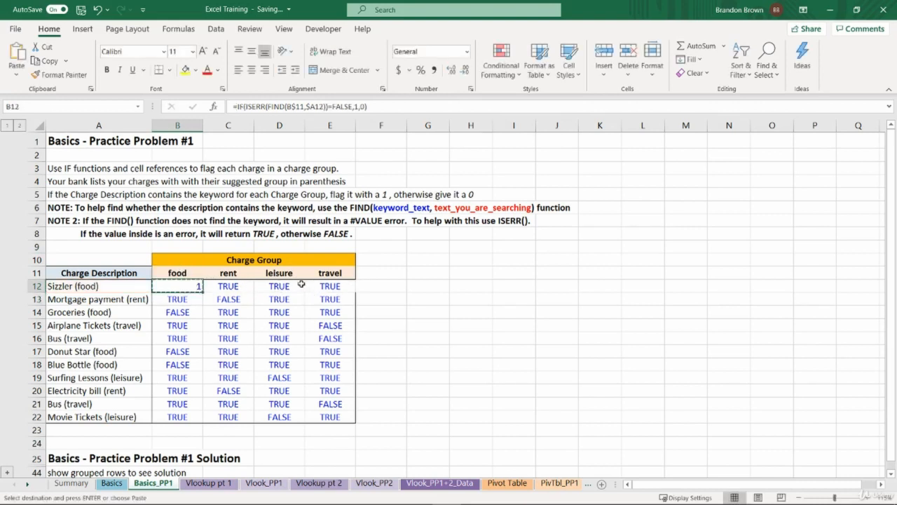
shift+click(321, 285)
click(228, 286)
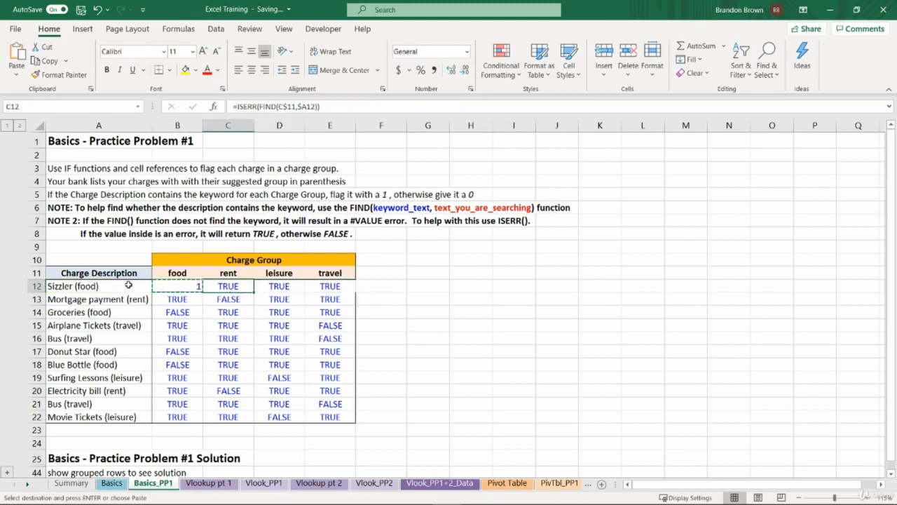
drag(173, 287, 321, 286)
key(ctrl+alt+v)
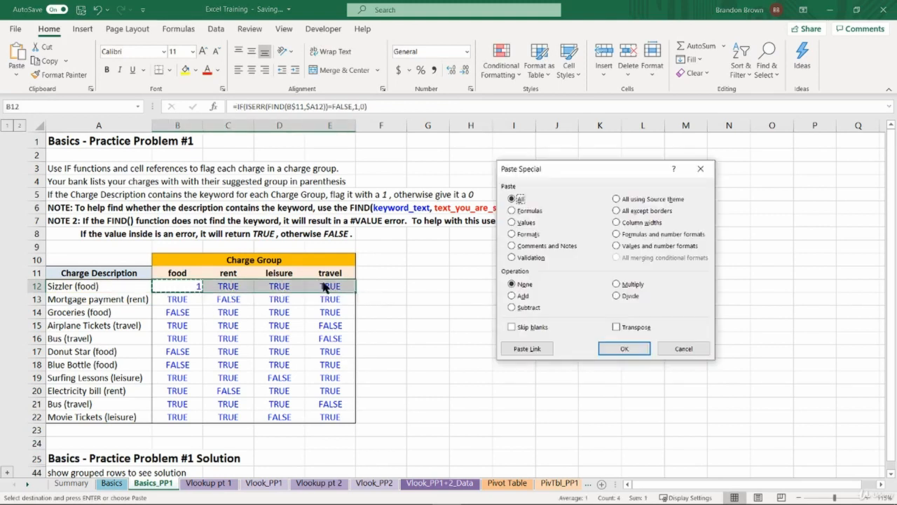
click(529, 211)
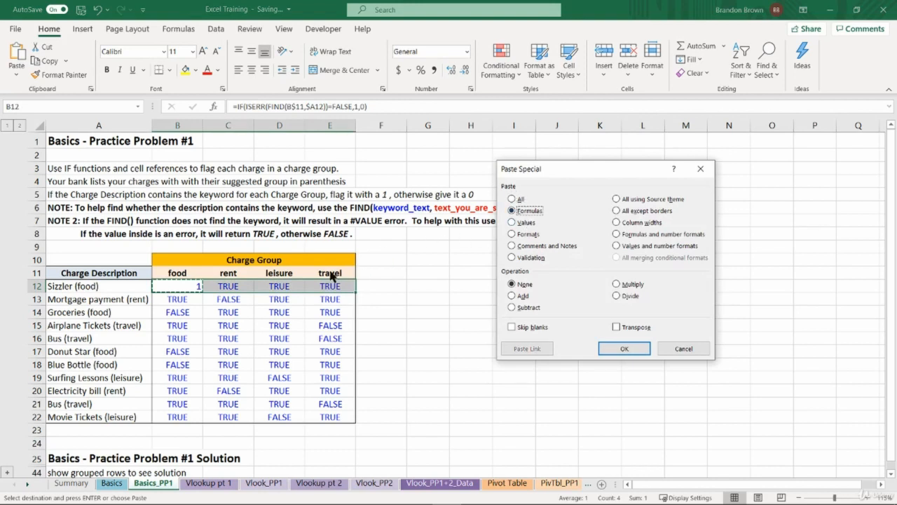
key(Return)
key(Escape)
Evaluate the FIND arguments C$11 and $A12 in place inside C12's formula to inspect the keyword and searched text
click(229, 282)
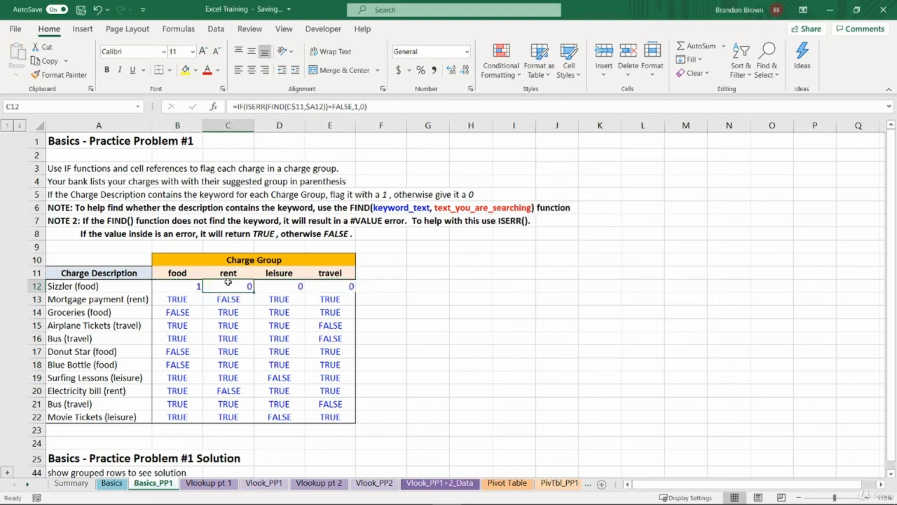
double_click(246, 287)
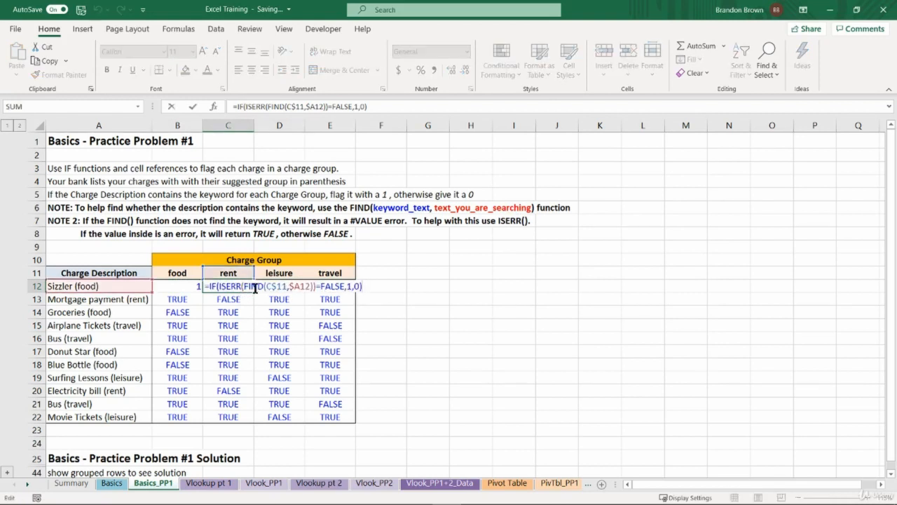
drag(244, 287, 287, 286)
click(269, 287)
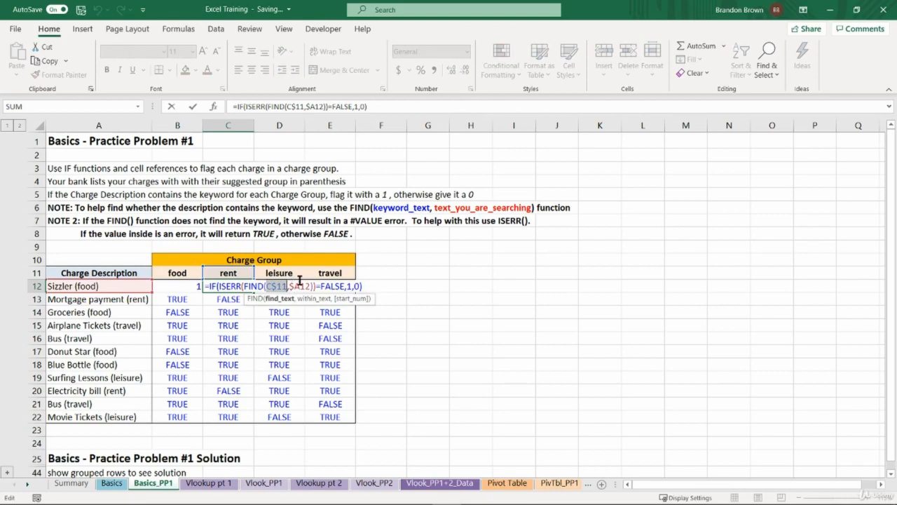
text("rent")
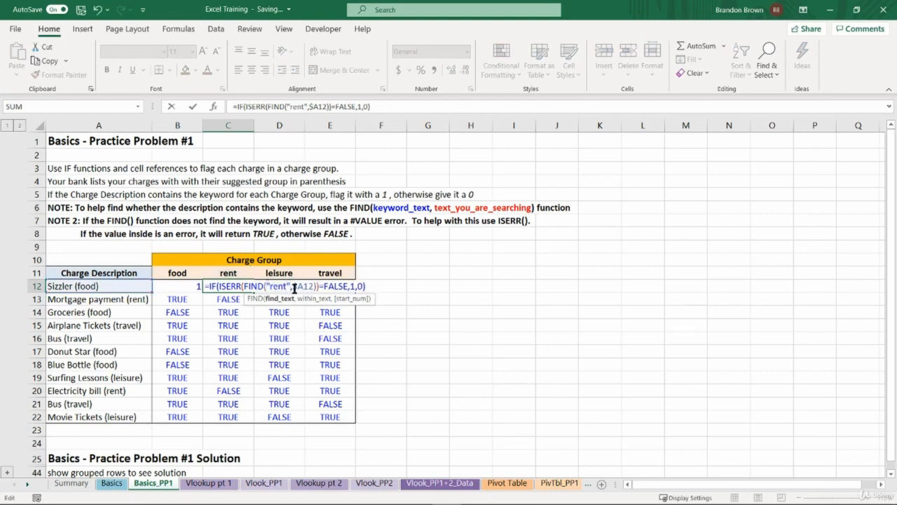
drag(292, 285, 313, 285)
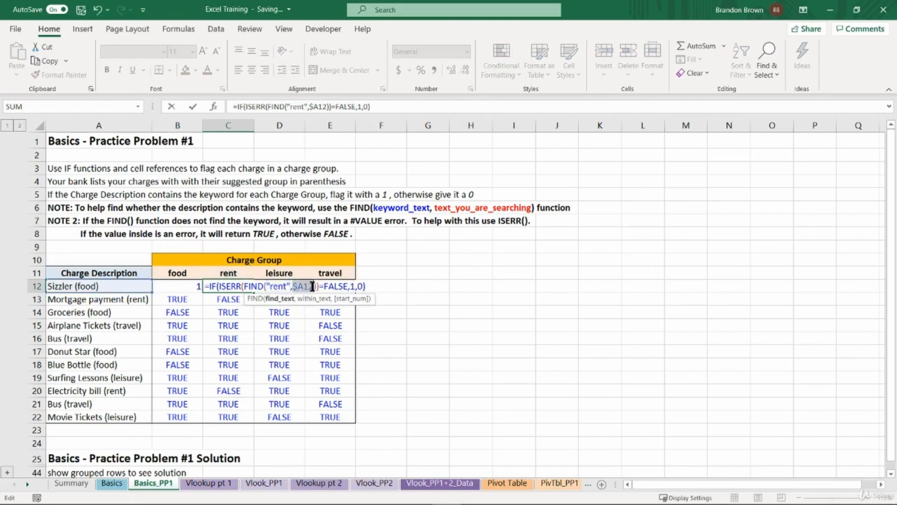
key(F9)
click(287, 286)
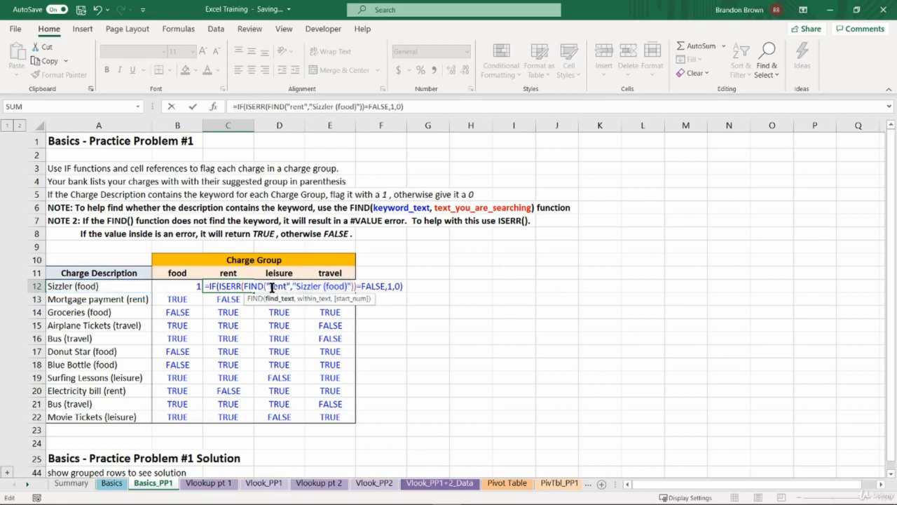
drag(304, 286, 342, 286)
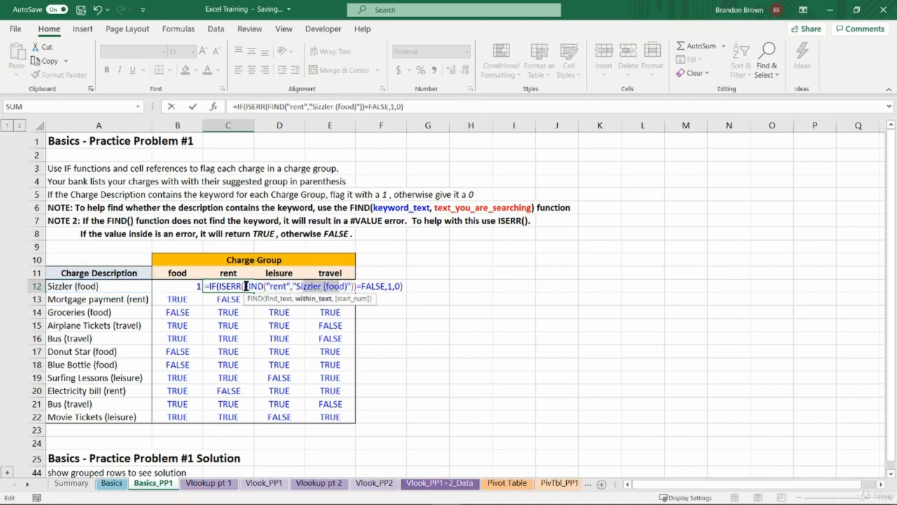
Evaluate the FIND part of C12's formula in place, followed by the ISERR around it
drag(244, 286, 354, 287)
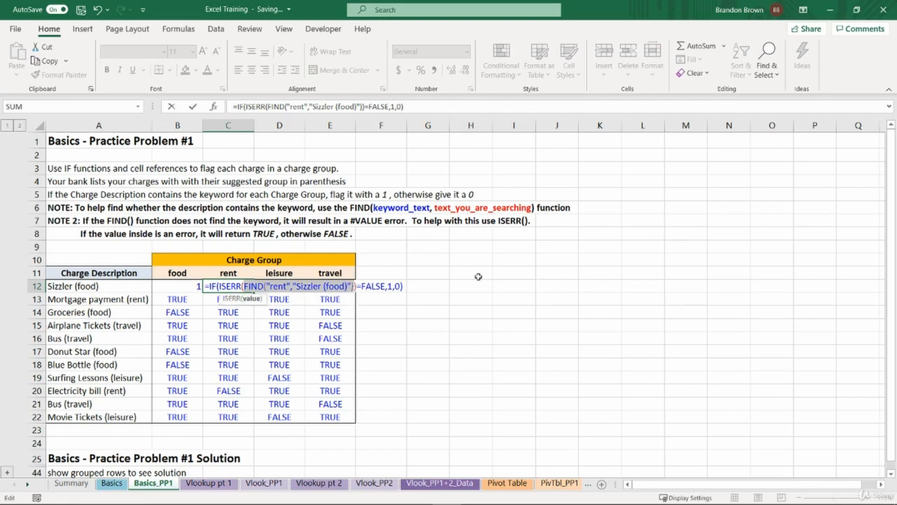
key(F9)
click(249, 287)
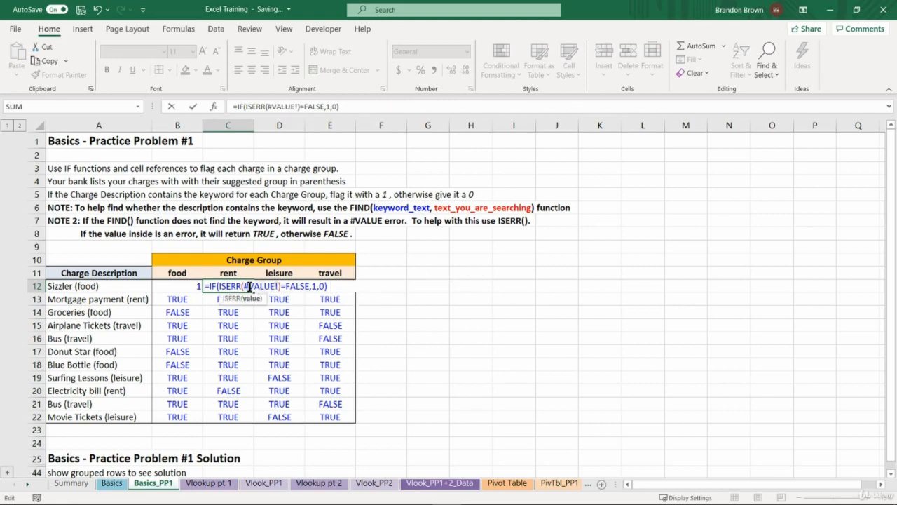
drag(220, 286, 283, 286)
key(F9)
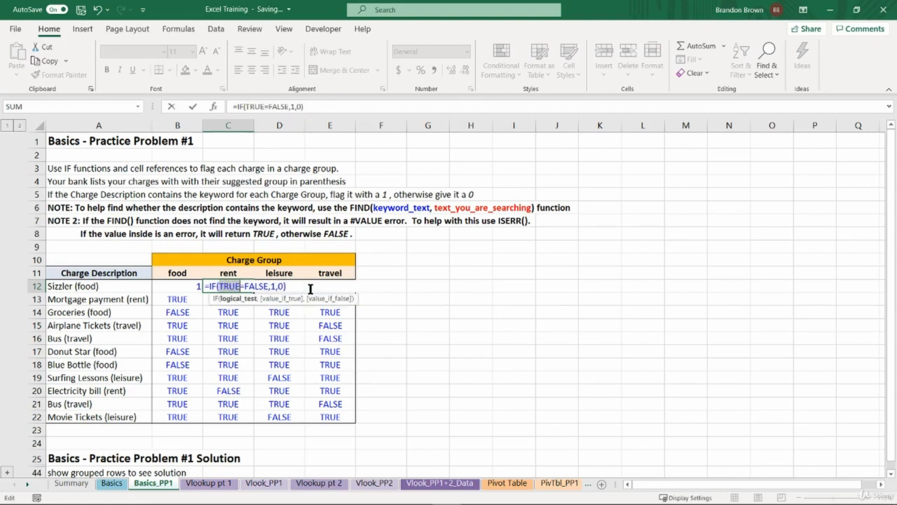
Evaluate the logical test and the whole IF in C12 in place, and cancel the edit to keep the original formula
click(274, 286)
click(243, 286)
drag(219, 285, 261, 286)
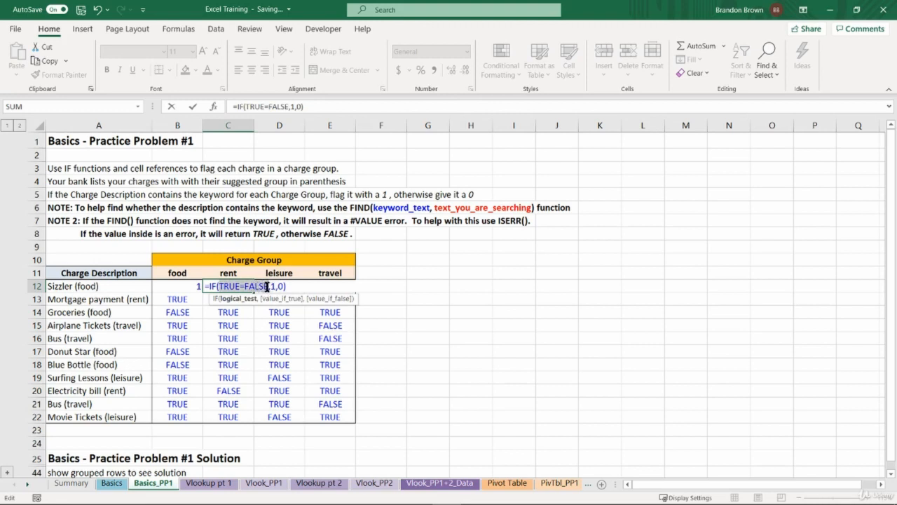
key(F9)
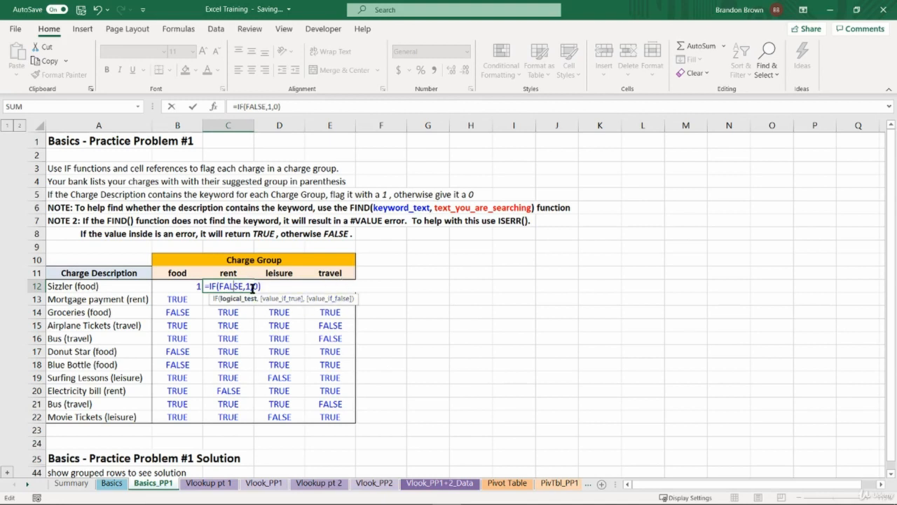
drag(206, 286, 258, 286)
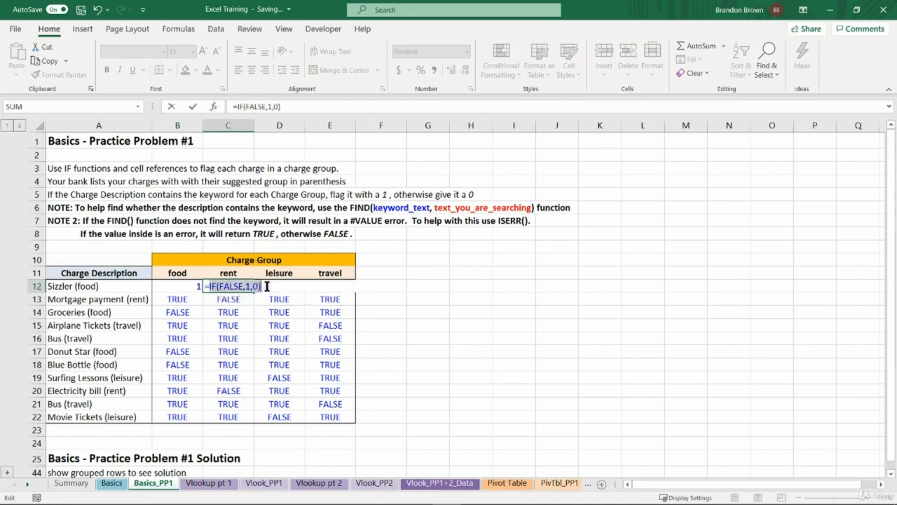
key(F9)
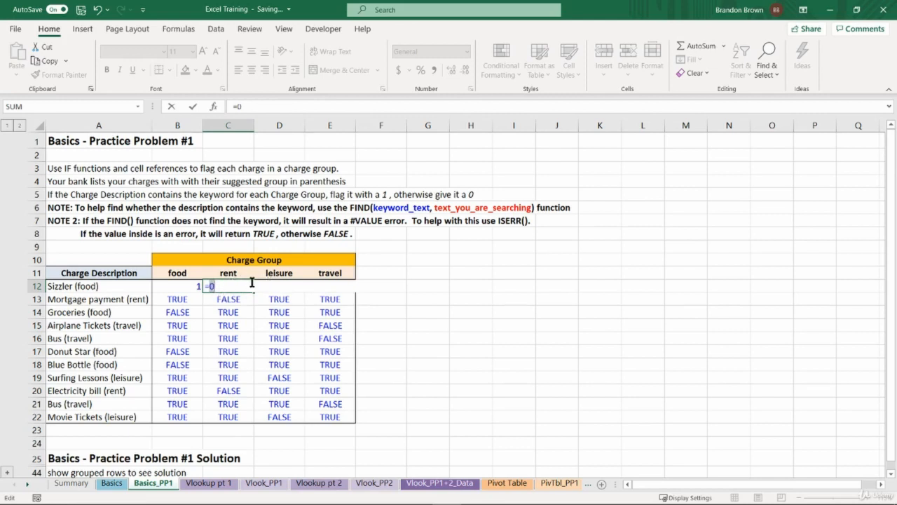
key(Escape)
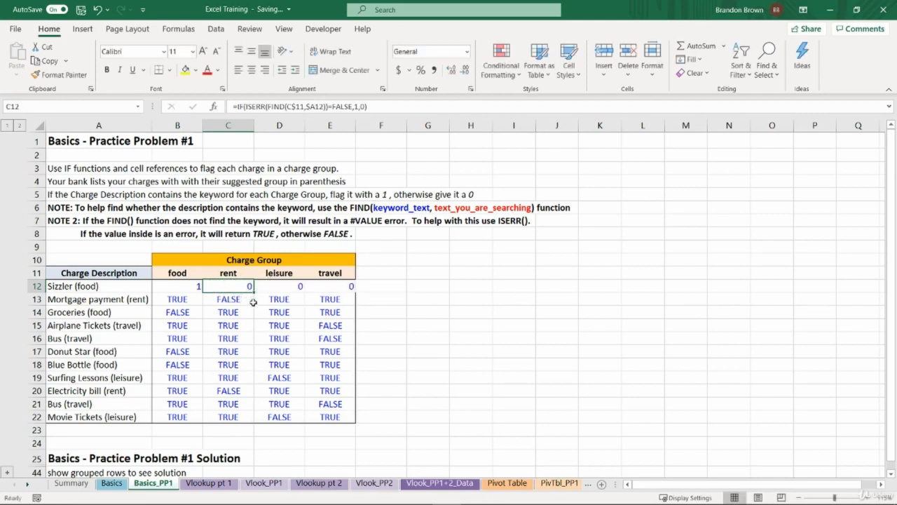
double_click(222, 288)
key(Escape)
Copy the IF formulas in B12:E12 down to the whole table B12:E22, pasting formulas only
click(290, 288)
click(320, 288)
drag(190, 285, 343, 288)
key(ctrl+c)
shift+click(335, 417)
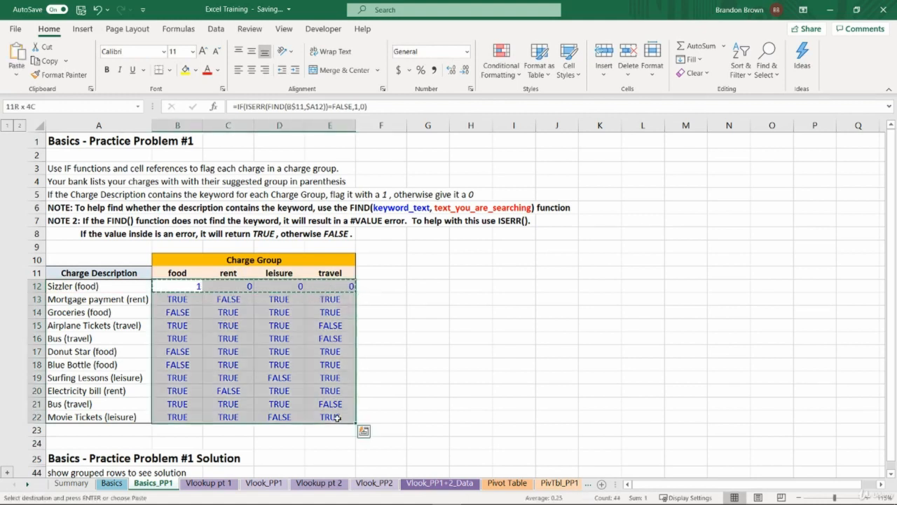
key(ctrl+alt+v)
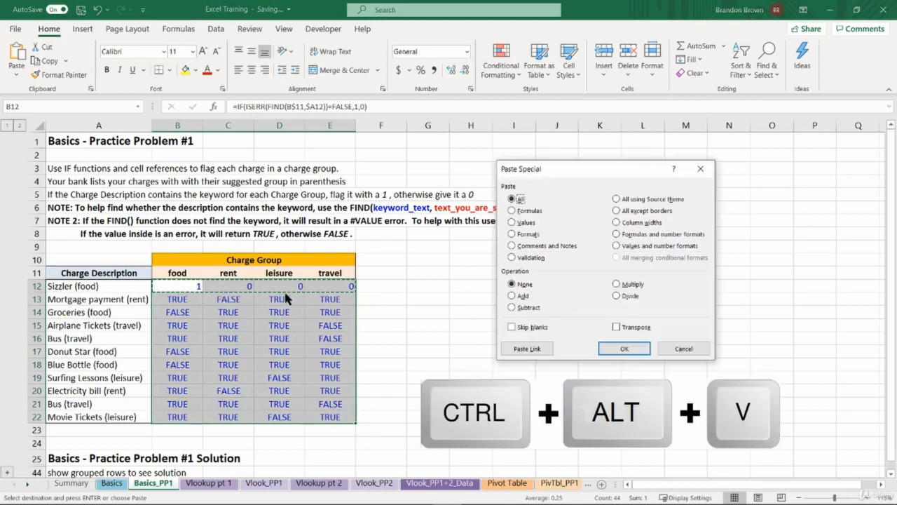
click(530, 210)
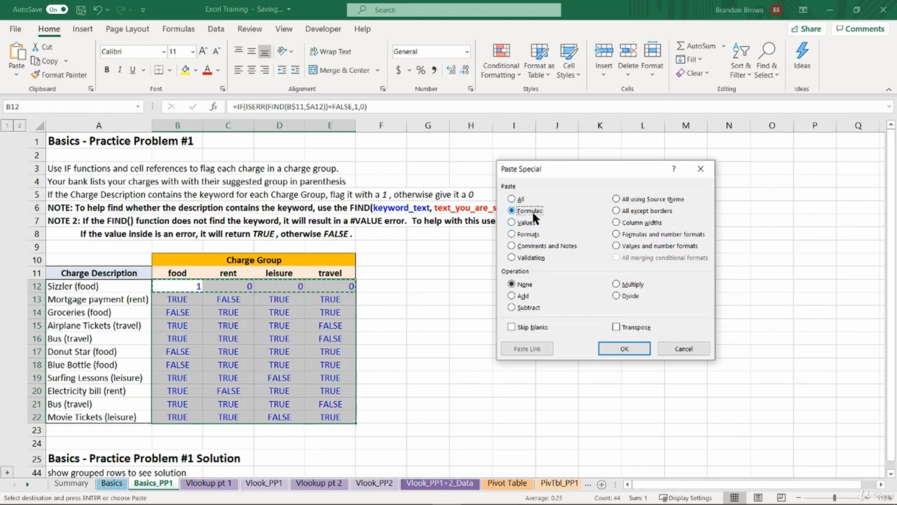
click(623, 347)
click(307, 395)
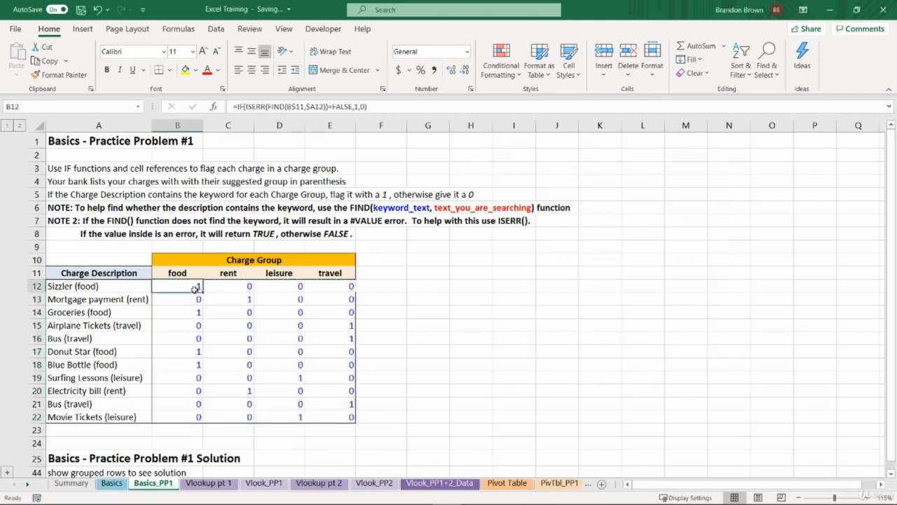
Review the flags in B12:E22 against the charge descriptions, including Groceries, Surfing Lessons and Movie Tickets
drag(194, 290, 336, 417)
click(336, 417)
click(241, 307)
click(189, 312)
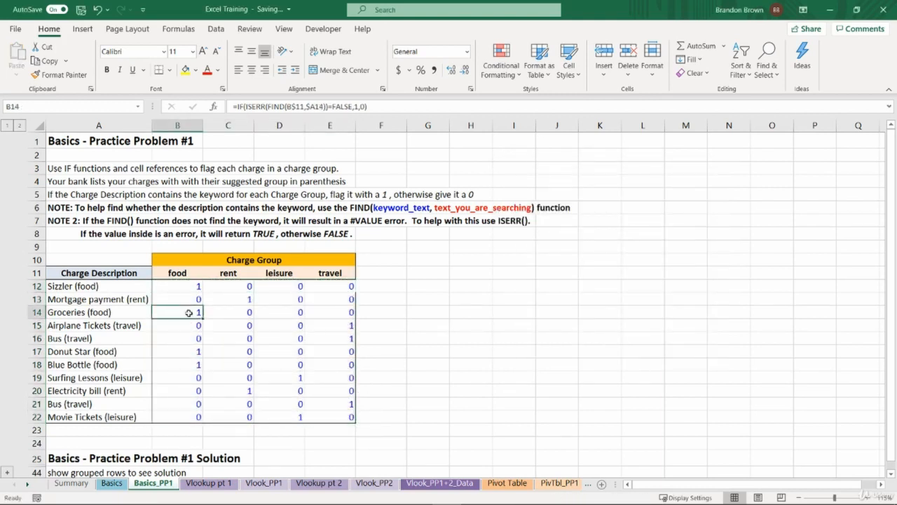
drag(288, 294, 129, 377)
click(298, 382)
scroll(256, 374, down, 2)
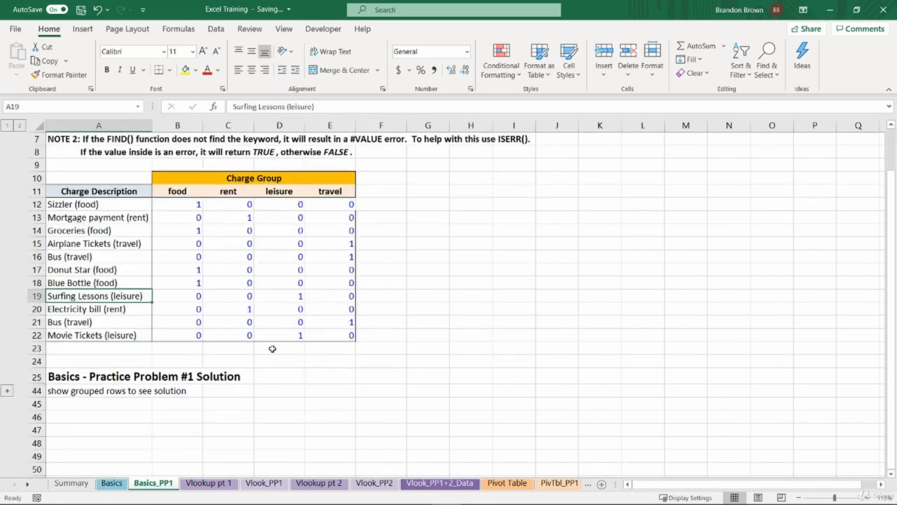
click(281, 330)
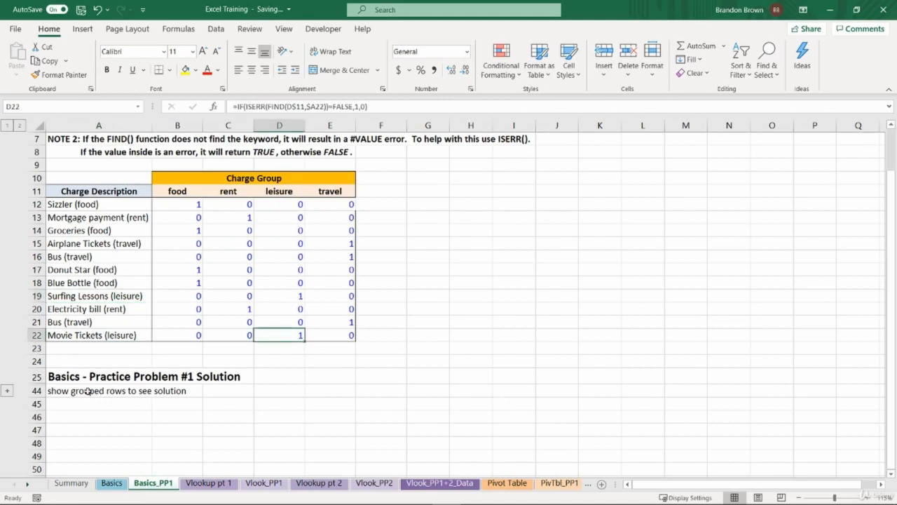
Expand the grouped Practice Problem #1 solution rows and inspect the solution formula in B32, especially its IF return values
click(7, 392)
click(198, 316)
key(F2)
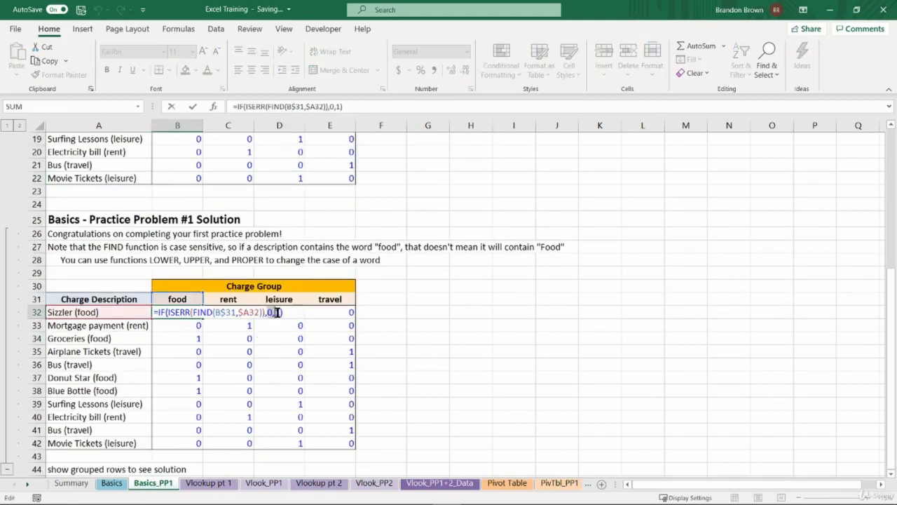
drag(282, 312, 267, 311)
key(Escape)
key(F2)
key(Escape)
key(F2)
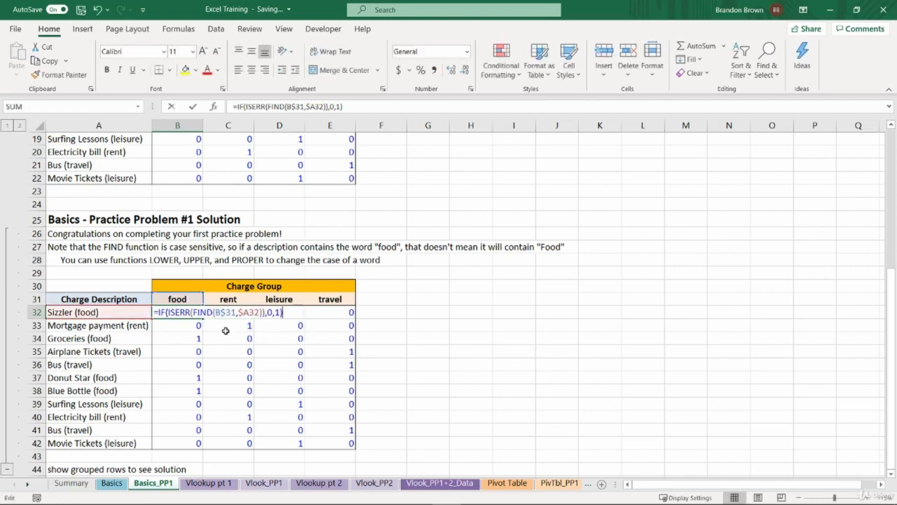
key(Escape)
Evaluate the ISERR(FIND(B$31,$A32)) part of B32 in place, compare it with the IF arguments, and cancel the edit
key(F2)
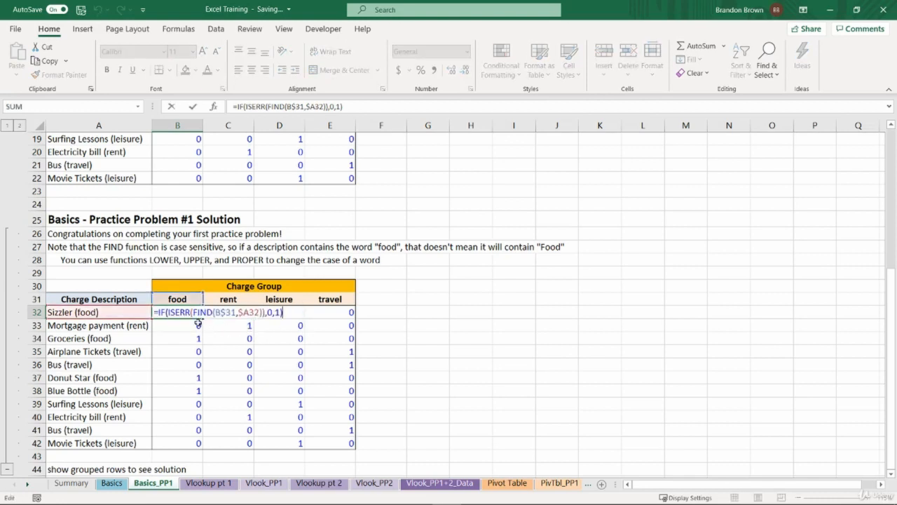
drag(167, 312, 267, 326)
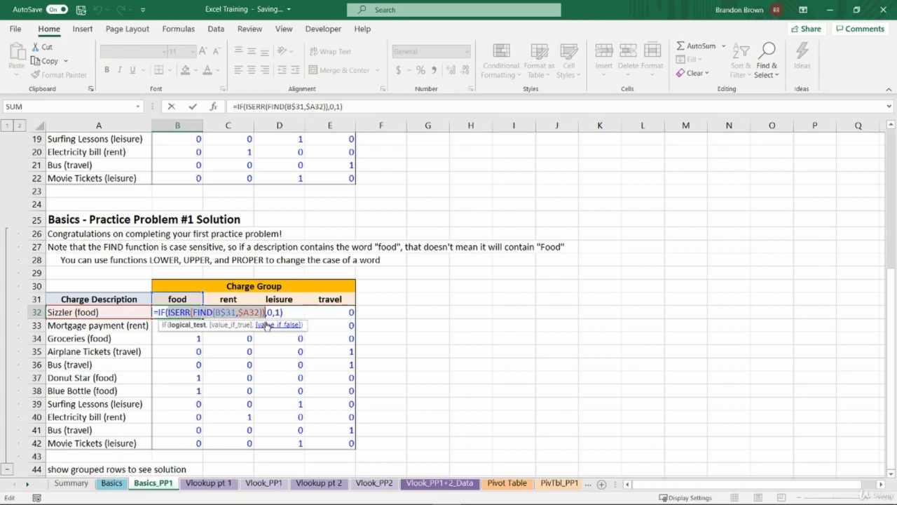
key(F9)
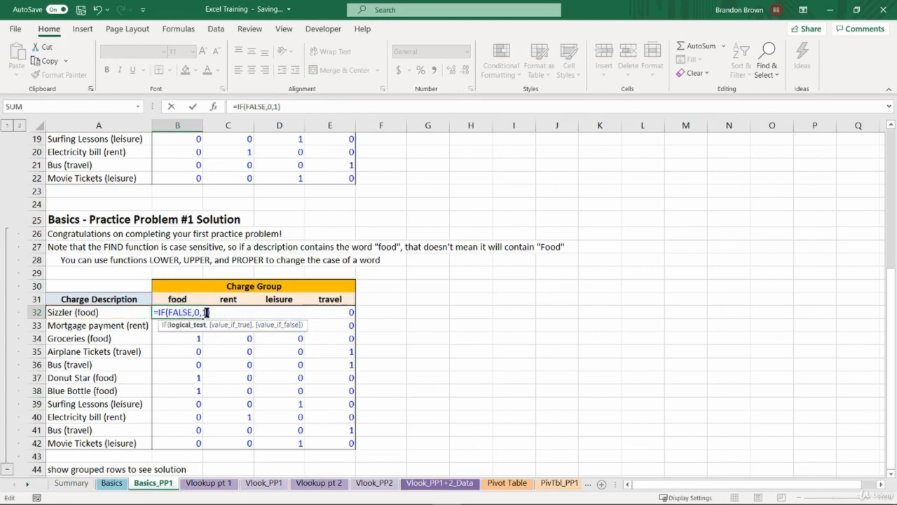
click(206, 313)
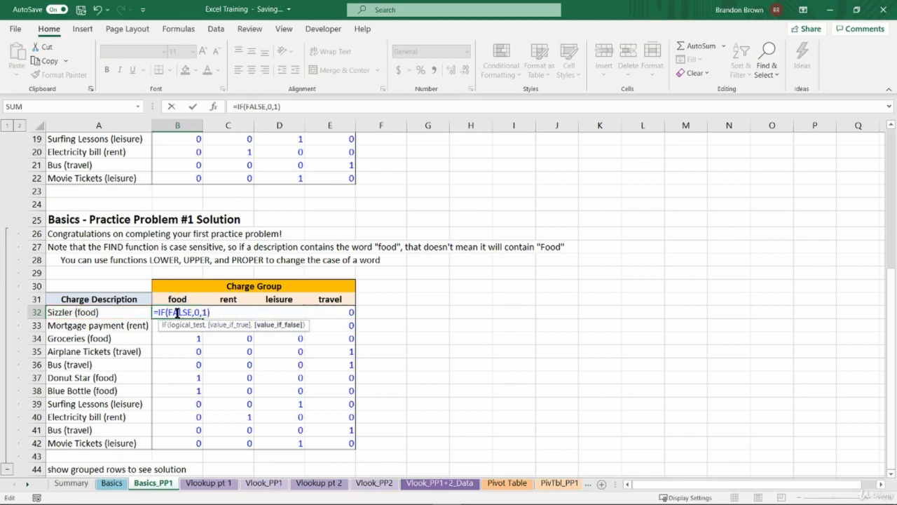
click(178, 313)
click(201, 316)
click(176, 313)
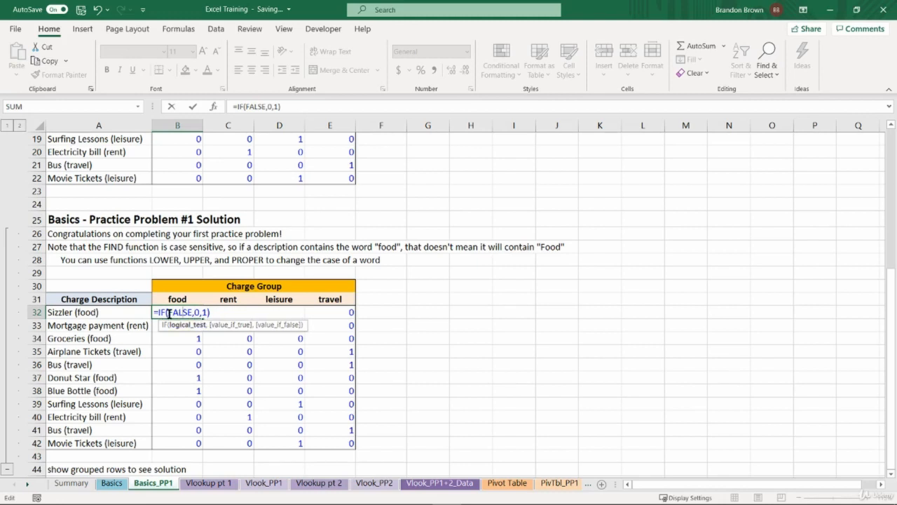
drag(168, 313, 188, 313)
key(Escape)
Compare the completed table with the solution, collapse the grouped solution rows and return to the title in A1
scroll(210, 324, up, 4)
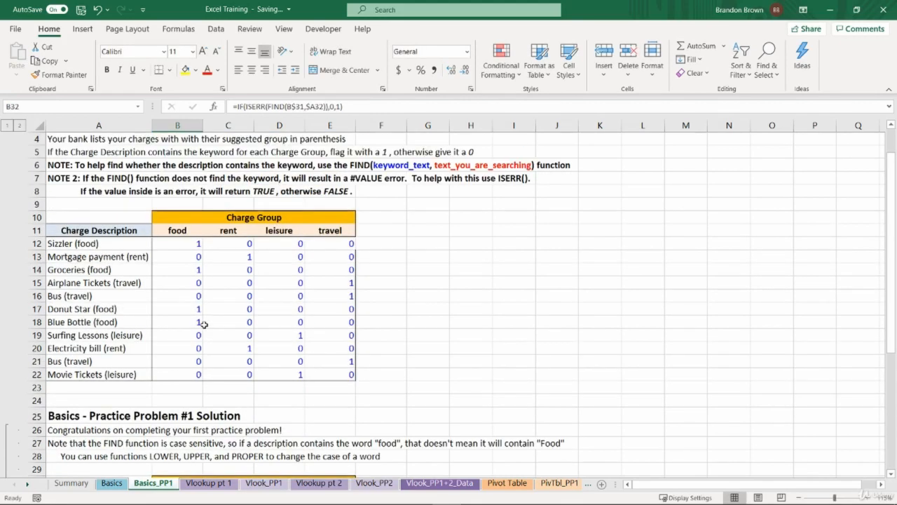
click(202, 297)
scroll(180, 398, down, 1)
scroll(3, 385, down, 4)
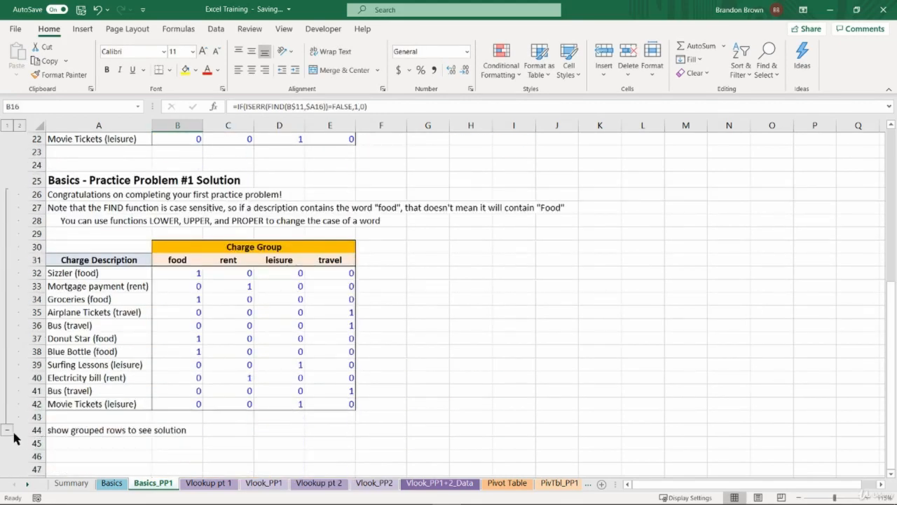
click(6, 427)
click(229, 323)
scroll(229, 300, up, 10)
click(114, 143)
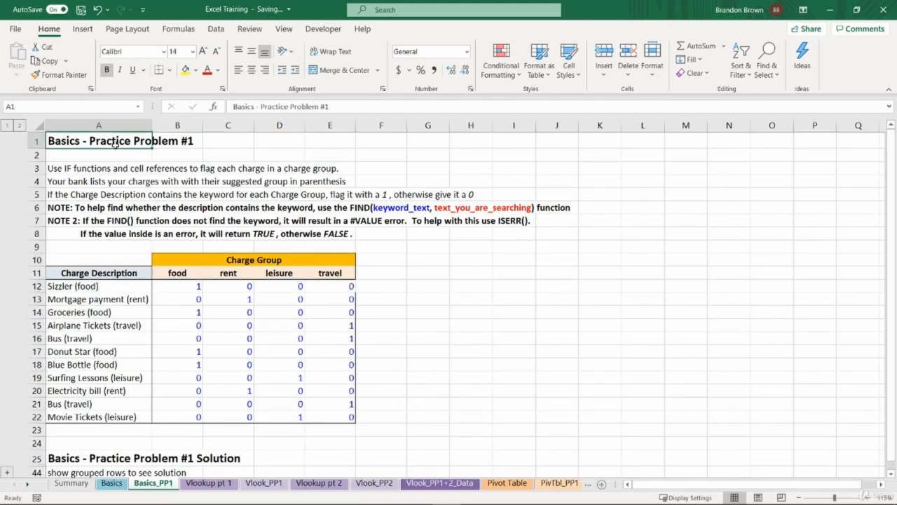